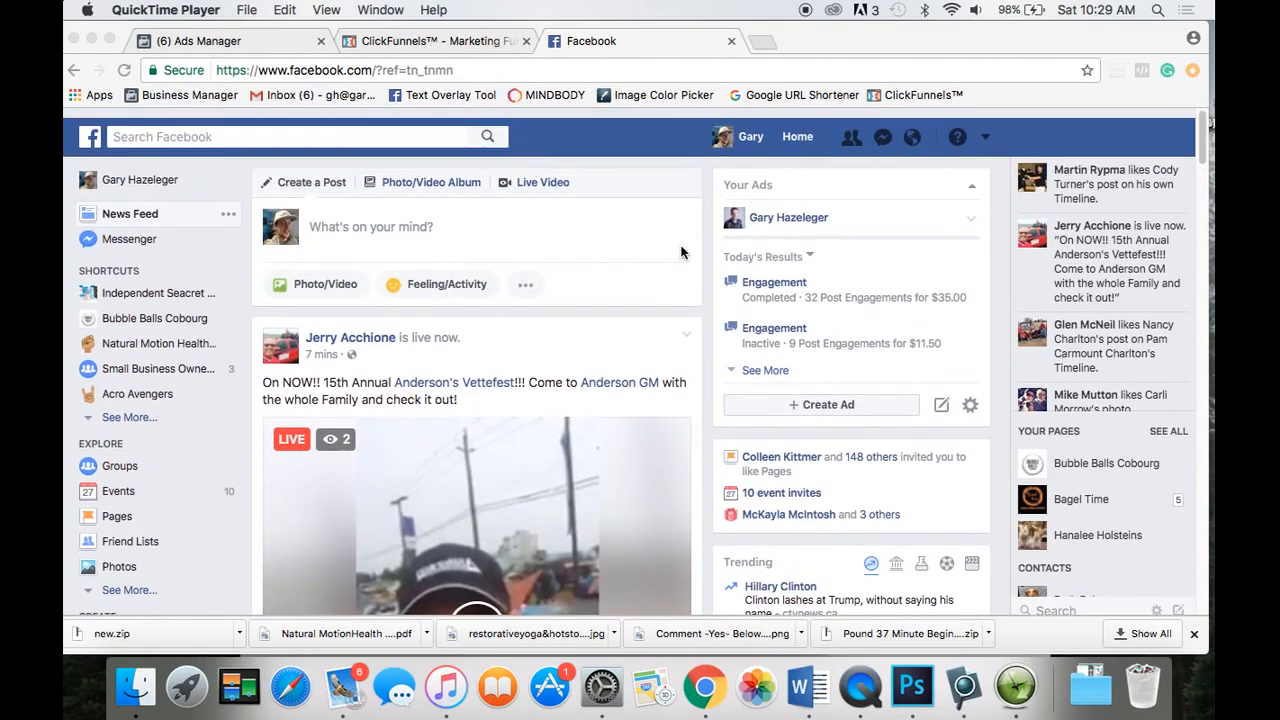
Open the Facebook header account menu and choose Create Ads to start a new ad.
{"action": "scroll", "coordinate": [680, 253], "scroll_direction": "down", "scroll_amount": 3}
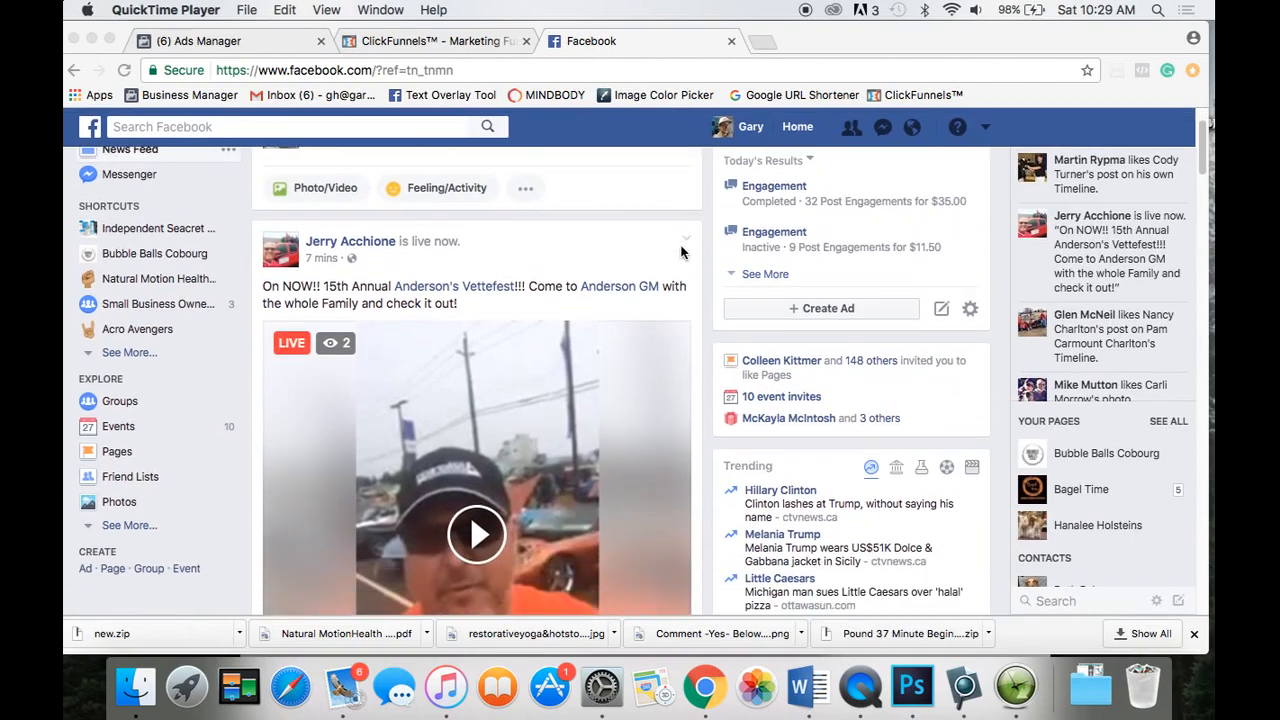
{"action": "scroll", "coordinate": [680, 253], "scroll_direction": "down", "scroll_amount": 2}
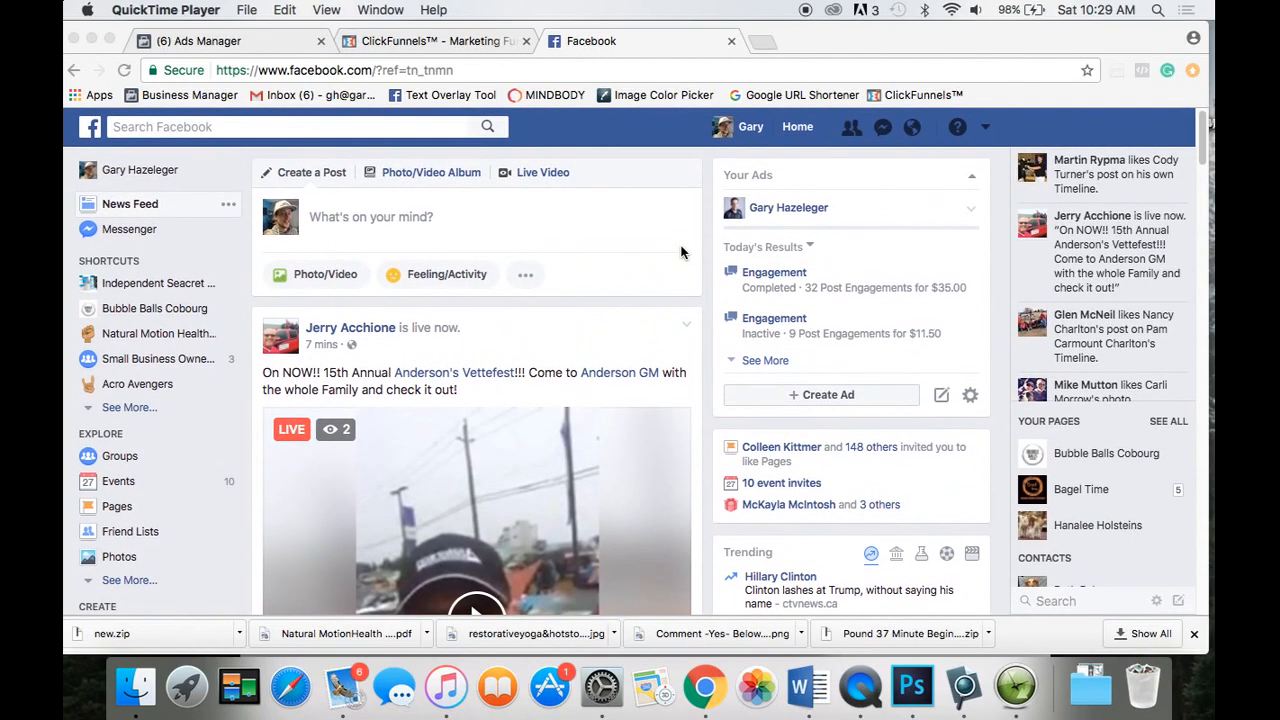
{"action": "scroll", "coordinate": [680, 253], "scroll_direction": "down", "scroll_amount": 4}
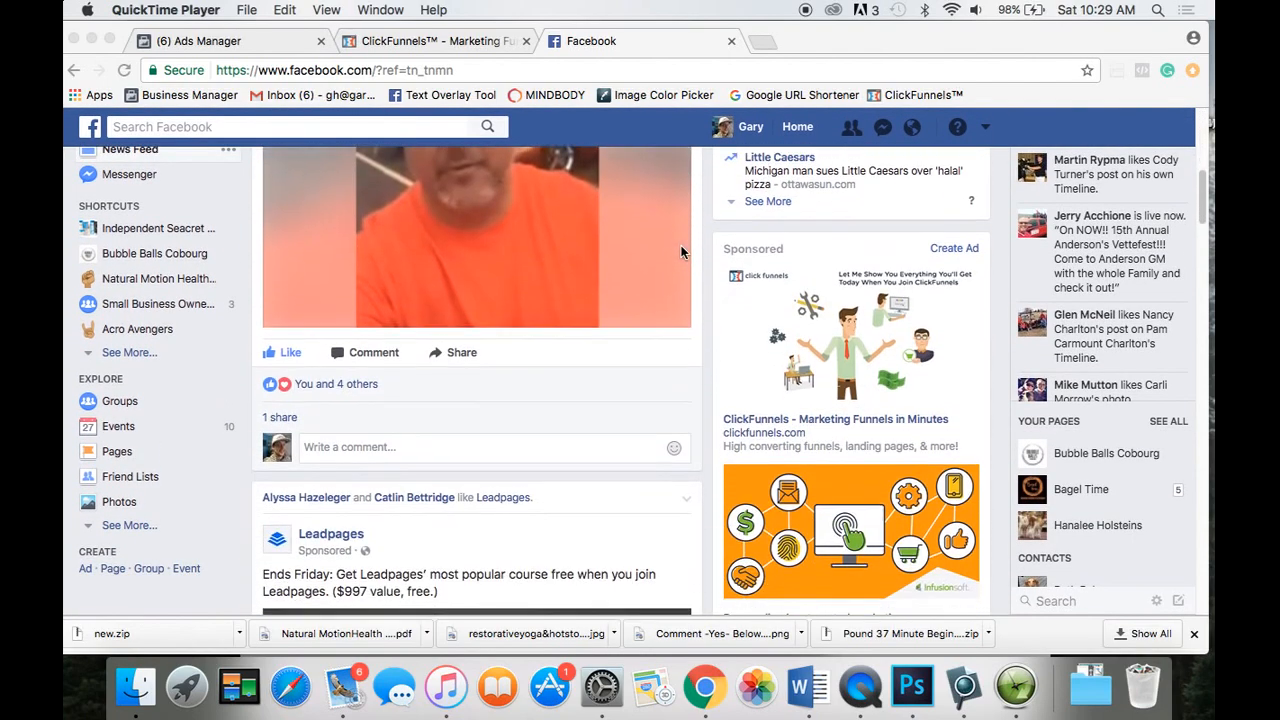
{"action": "scroll", "coordinate": [680, 253], "scroll_direction": "down", "scroll_amount": 3}
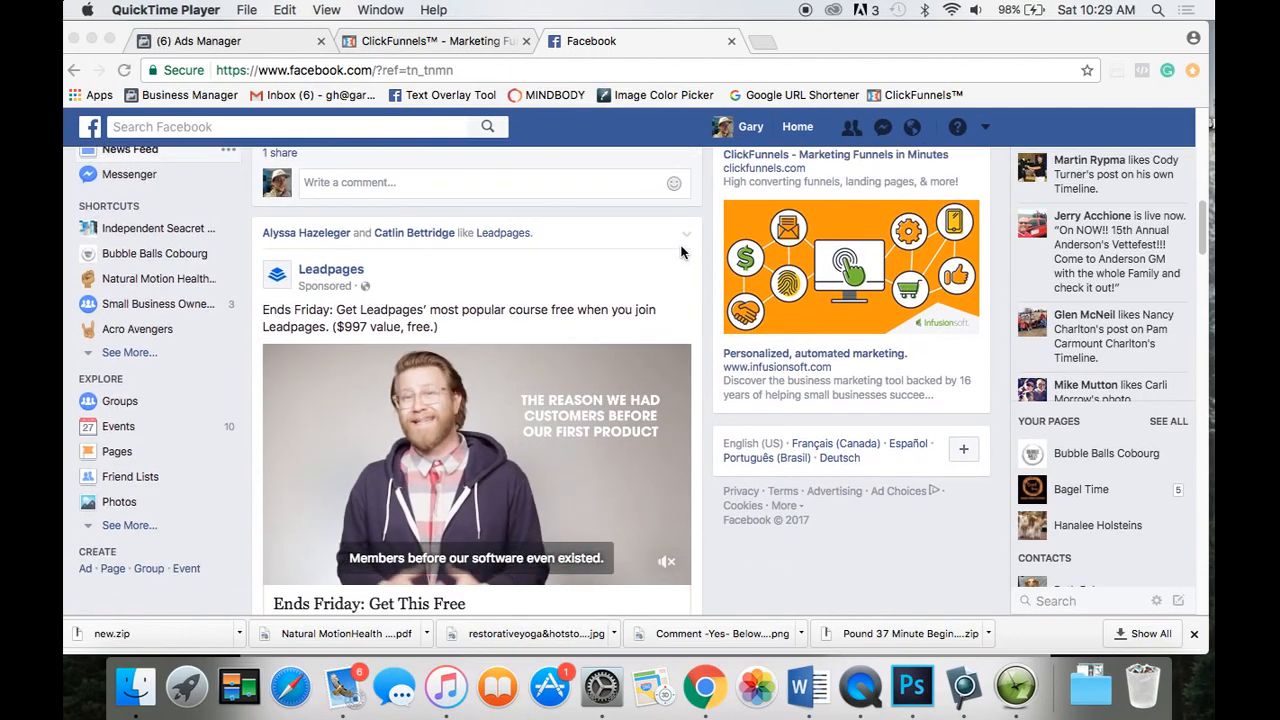
{"action": "scroll", "coordinate": [680, 253], "scroll_direction": "up", "scroll_amount": 1}
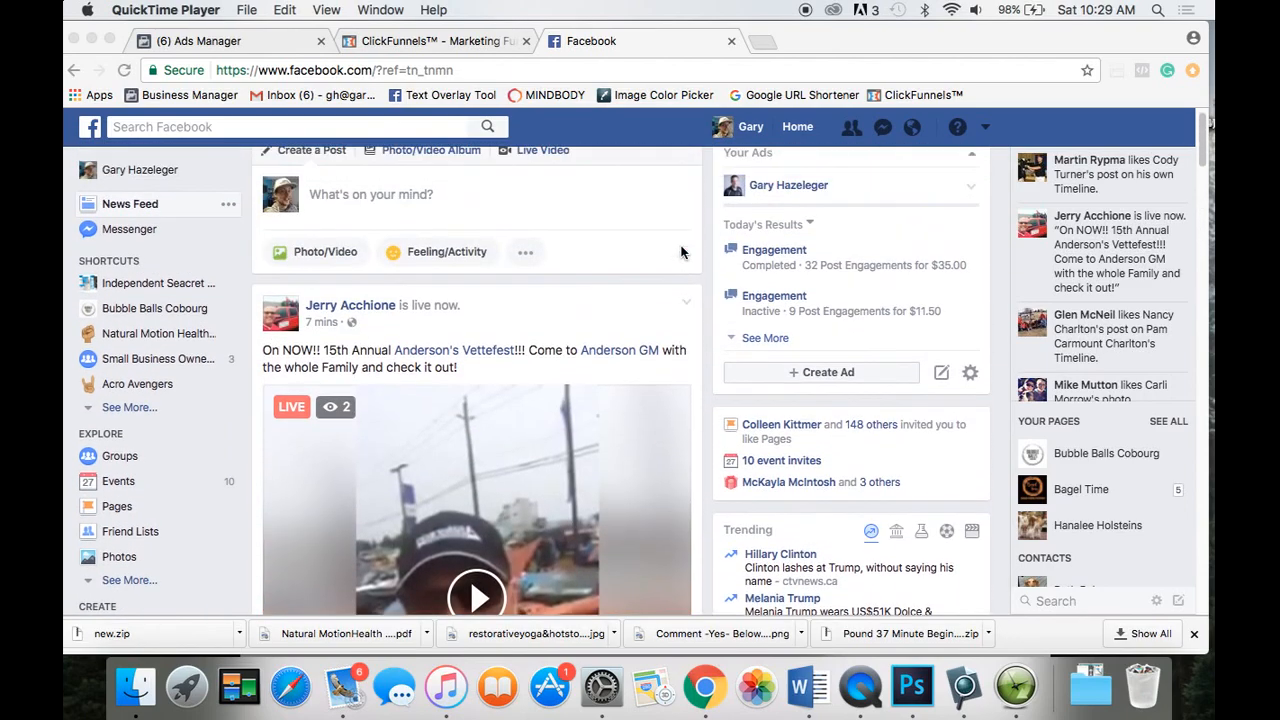
{"action": "scroll", "coordinate": [680, 252], "scroll_direction": "up", "scroll_amount": 1}
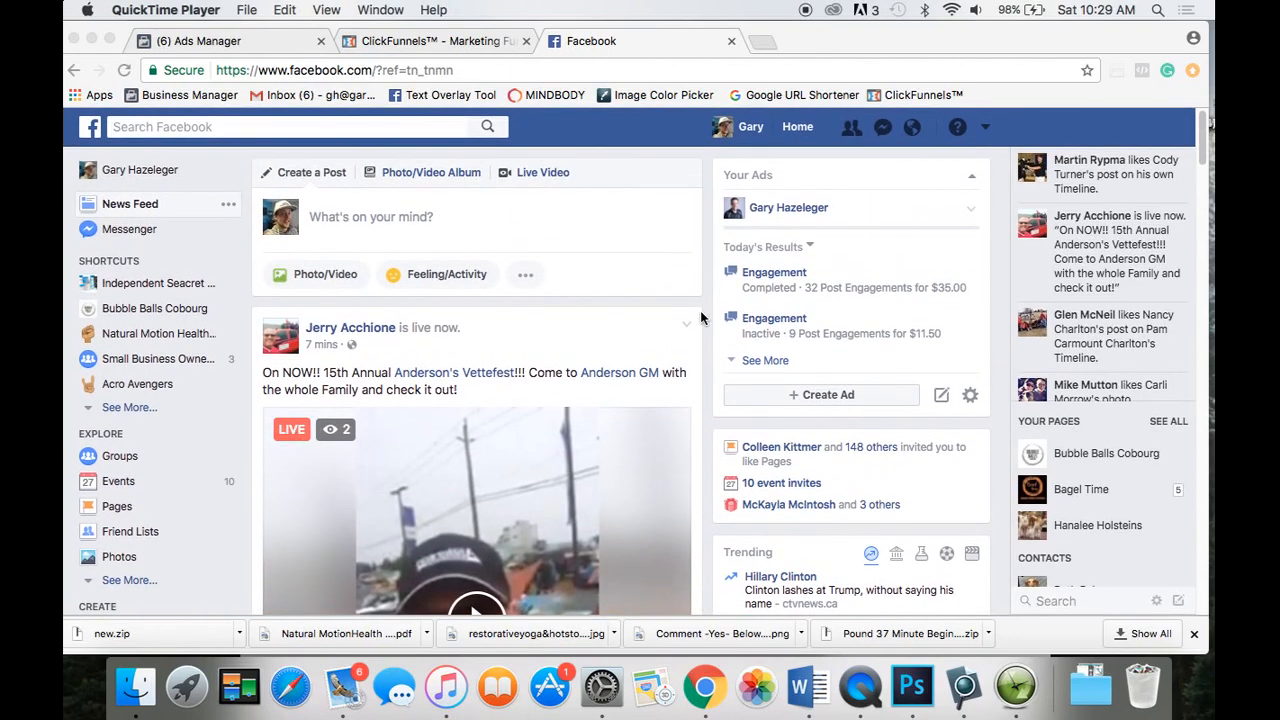
{"action": "left_click", "coordinate": [988, 131]}
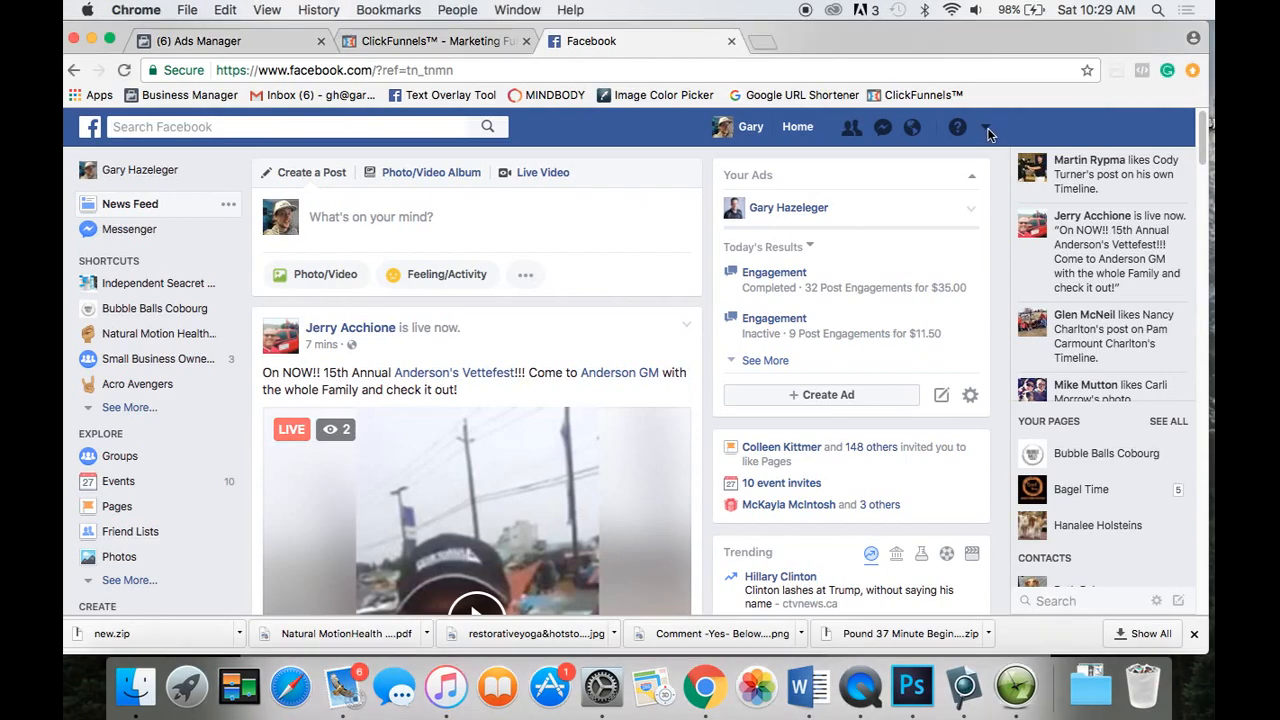
{"action": "left_click", "coordinate": [986, 131]}
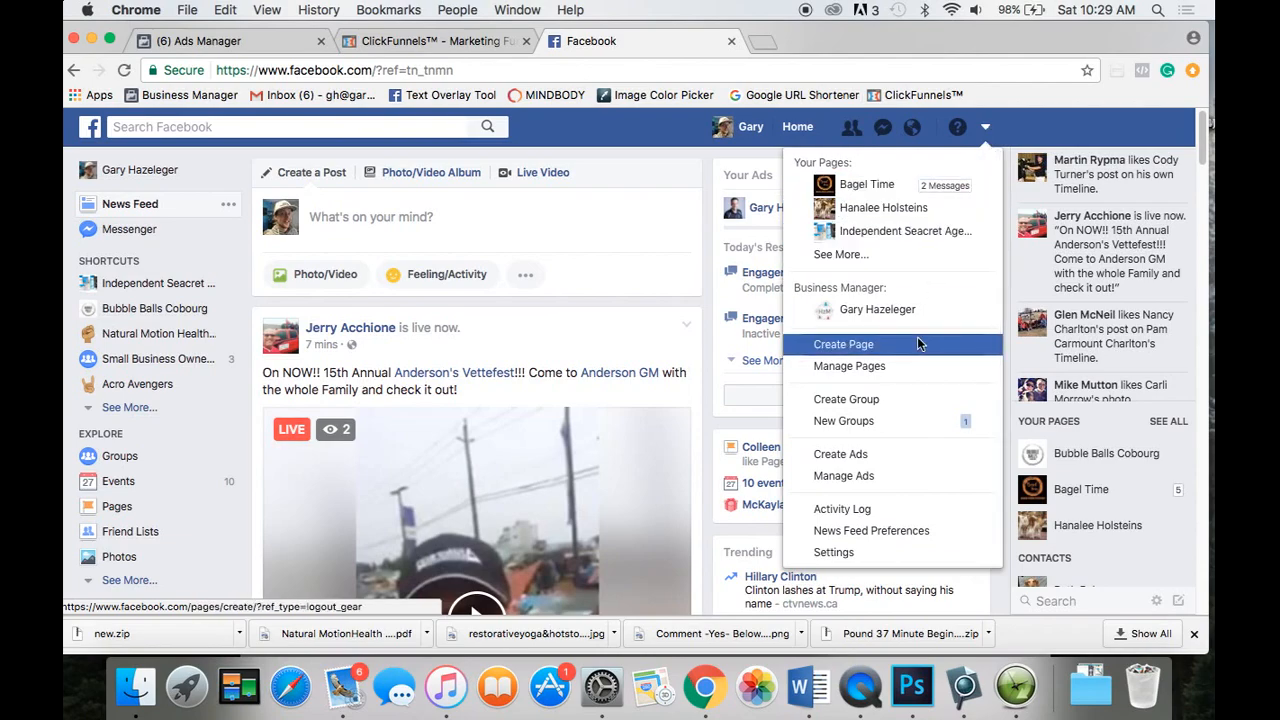
{"action": "left_click", "coordinate": [888, 455]}
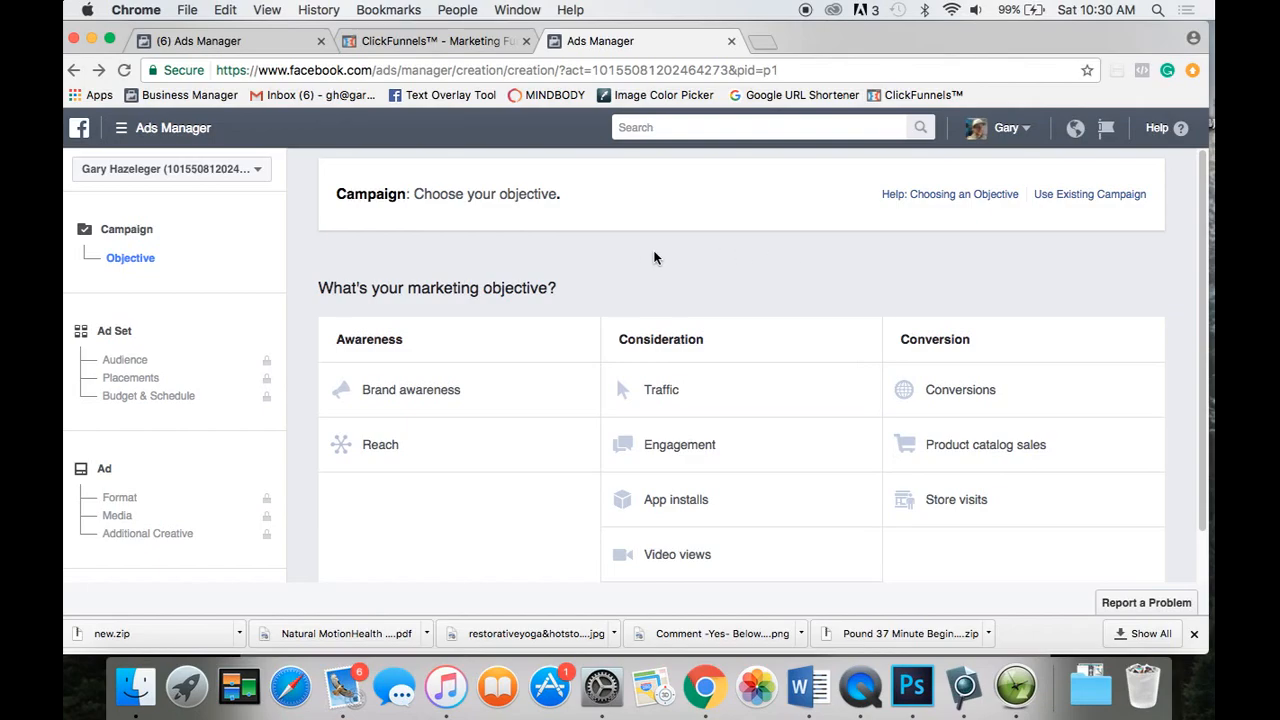
{"action": "scroll", "coordinate": [594, 274], "scroll_direction": "down", "scroll_amount": 2}
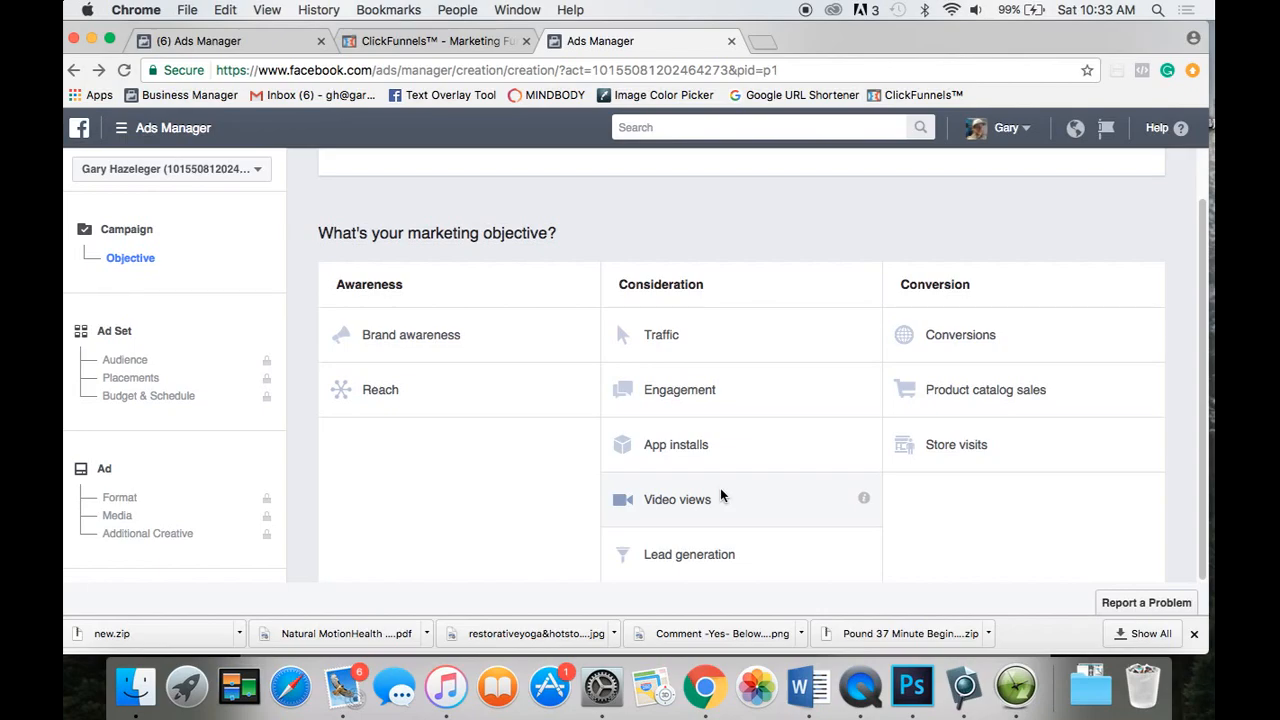
Pick Engagement under Consideration as the marketing objective, with Post engagement type.
{"action": "left_click", "coordinate": [666, 396]}
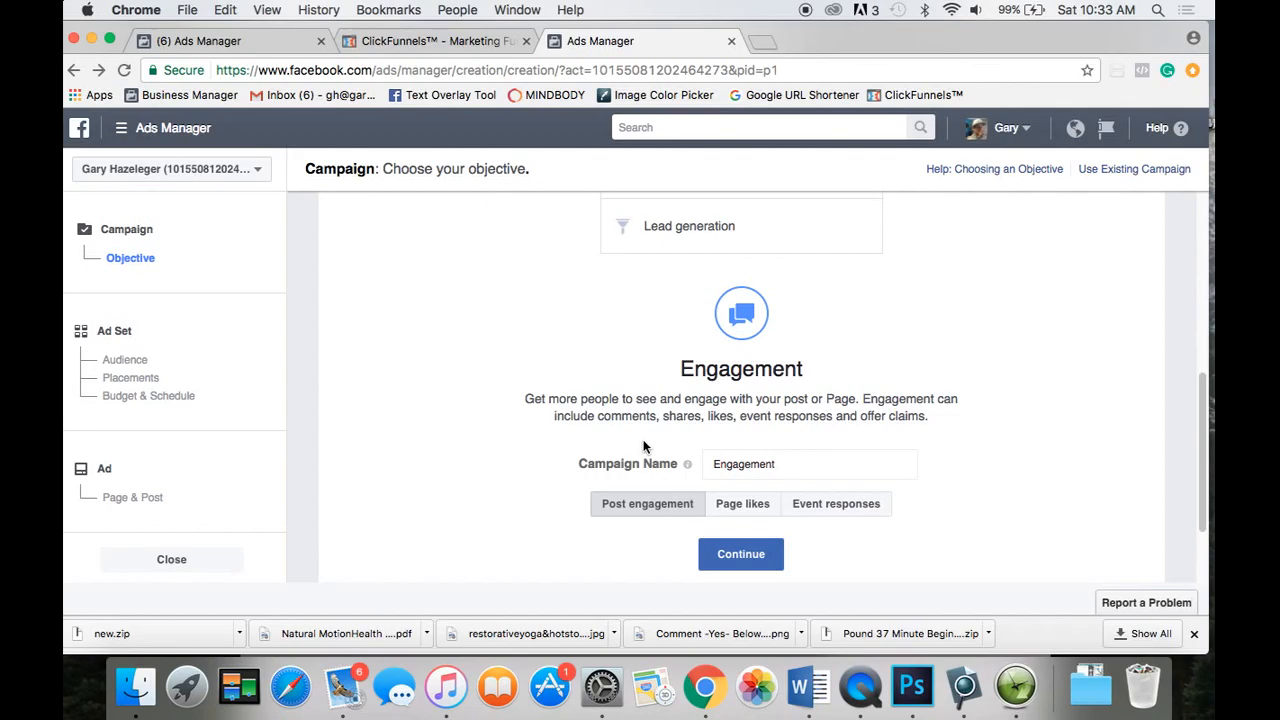
{"action": "scroll", "coordinate": [643, 447], "scroll_direction": "down", "scroll_amount": 2}
Append ' - Test Food Truck' so the campaign name reads 'Engagement - Test Food Truck'.
{"action": "left_click", "coordinate": [793, 378]}
{"action": "type", "text": "- "}
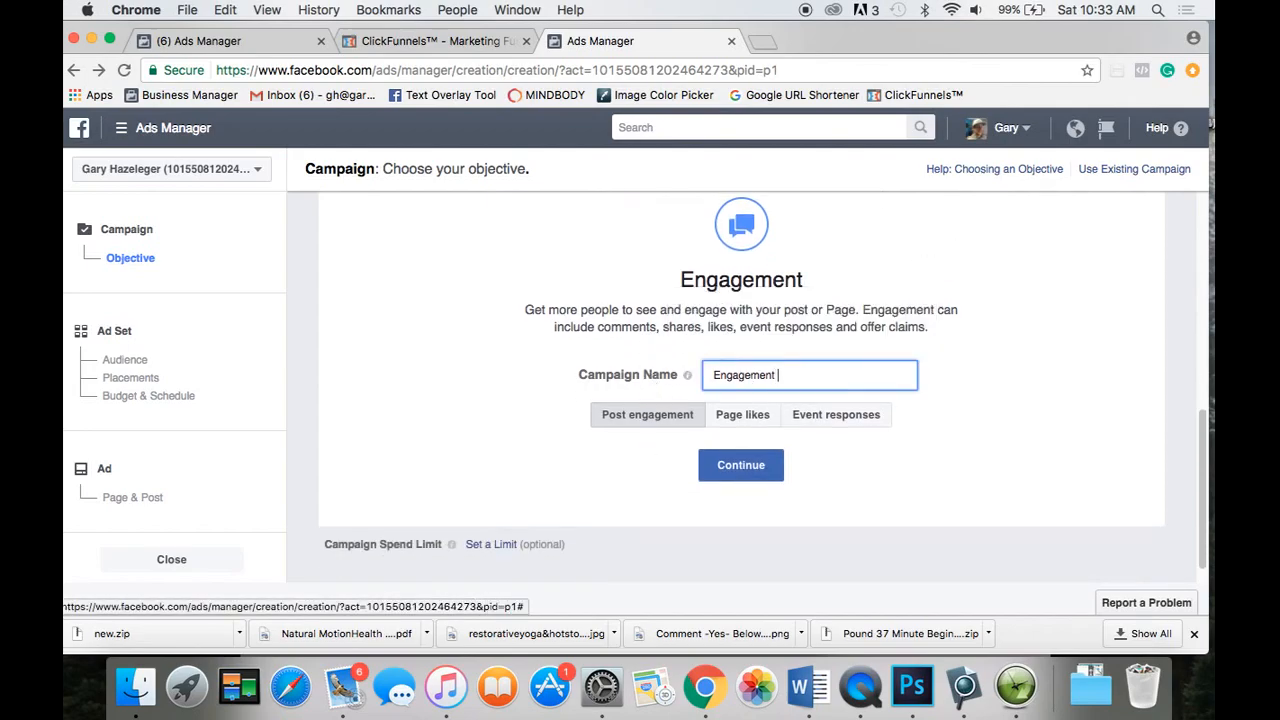
{"action": "type", "text": "Test"}
{"action": "type", "text": "B"}
{"action": "key", "text": "BackSpace"}
{"action": "type", "text": "Food Truck"}
Continue to the ad set and review its Audience: everyone in Canada, ages 18–65+.
{"action": "left_click", "coordinate": [753, 471]}
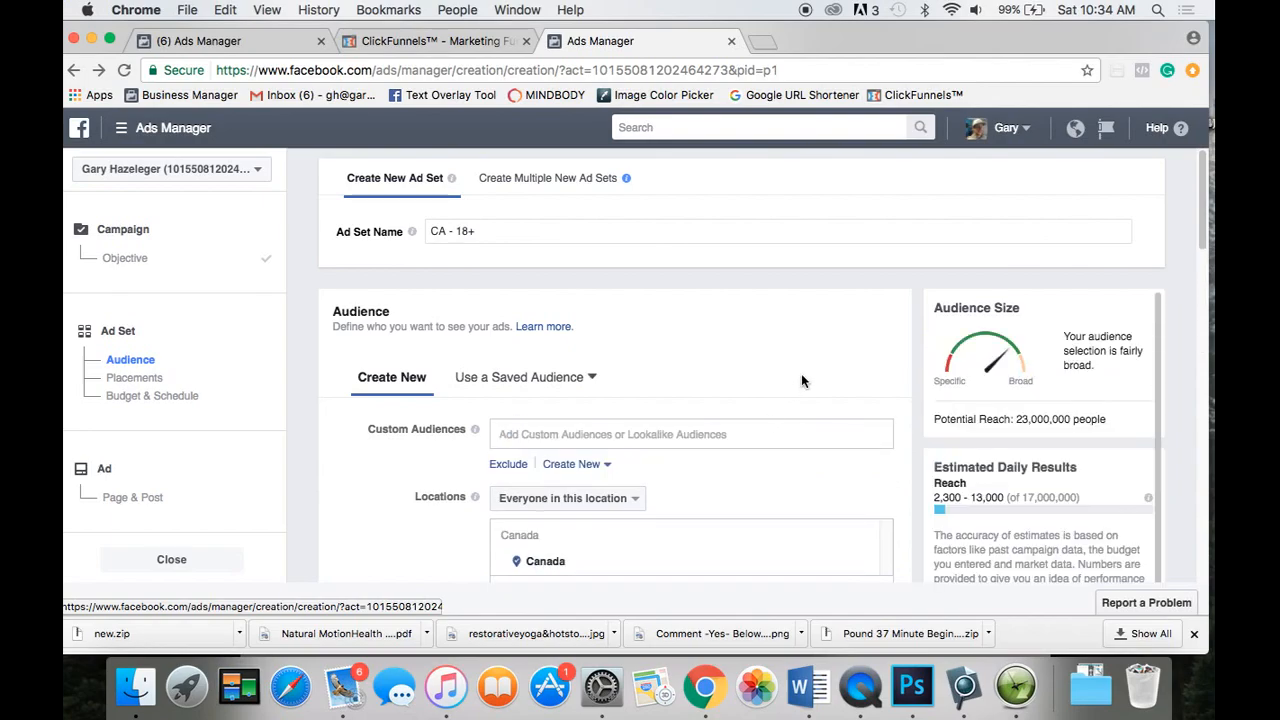
{"action": "scroll", "coordinate": [900, 436], "scroll_direction": "down", "scroll_amount": 2}
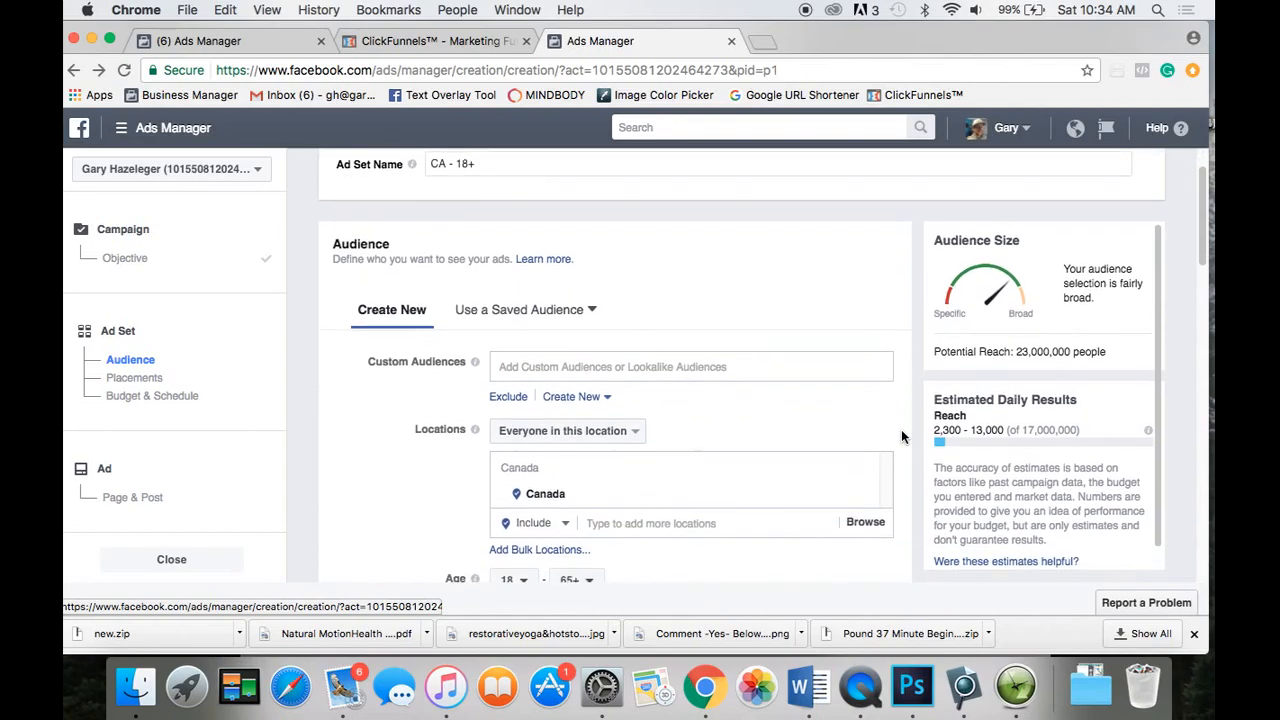
{"action": "scroll", "coordinate": [902, 437], "scroll_direction": "down", "scroll_amount": 1}
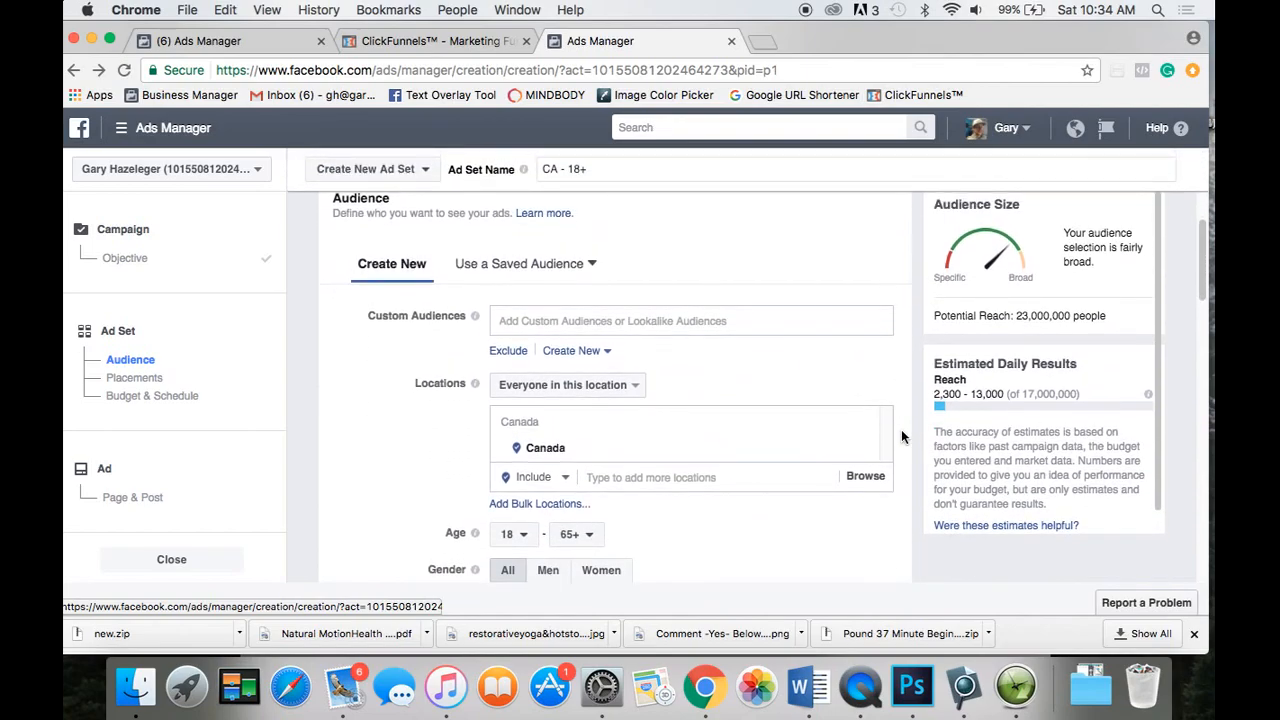
{"action": "scroll", "coordinate": [903, 482], "scroll_direction": "up", "scroll_amount": 1}
{"action": "scroll", "coordinate": [903, 482], "scroll_direction": "down", "scroll_amount": 1}
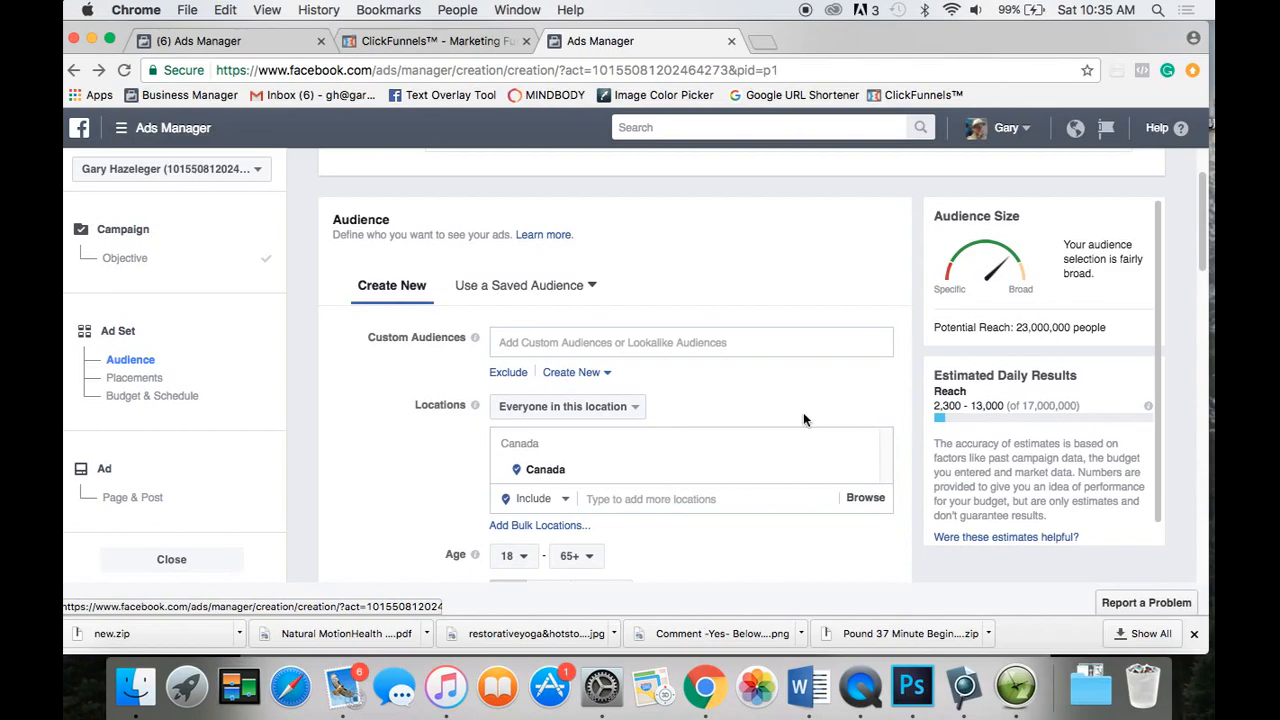
Start adding another location in the 'Type to add more locations' field under Locations.
{"action": "scroll", "coordinate": [700, 440], "scroll_direction": "down", "scroll_amount": 1}
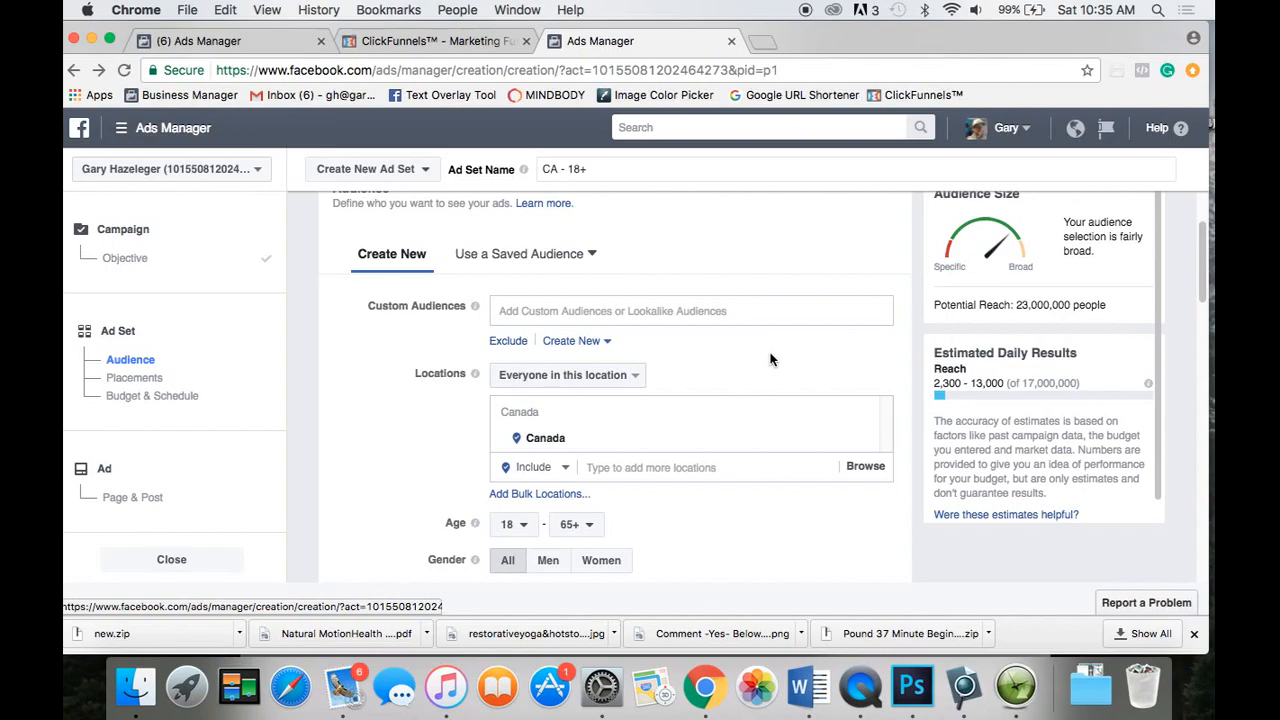
{"action": "left_click", "coordinate": [593, 466]}
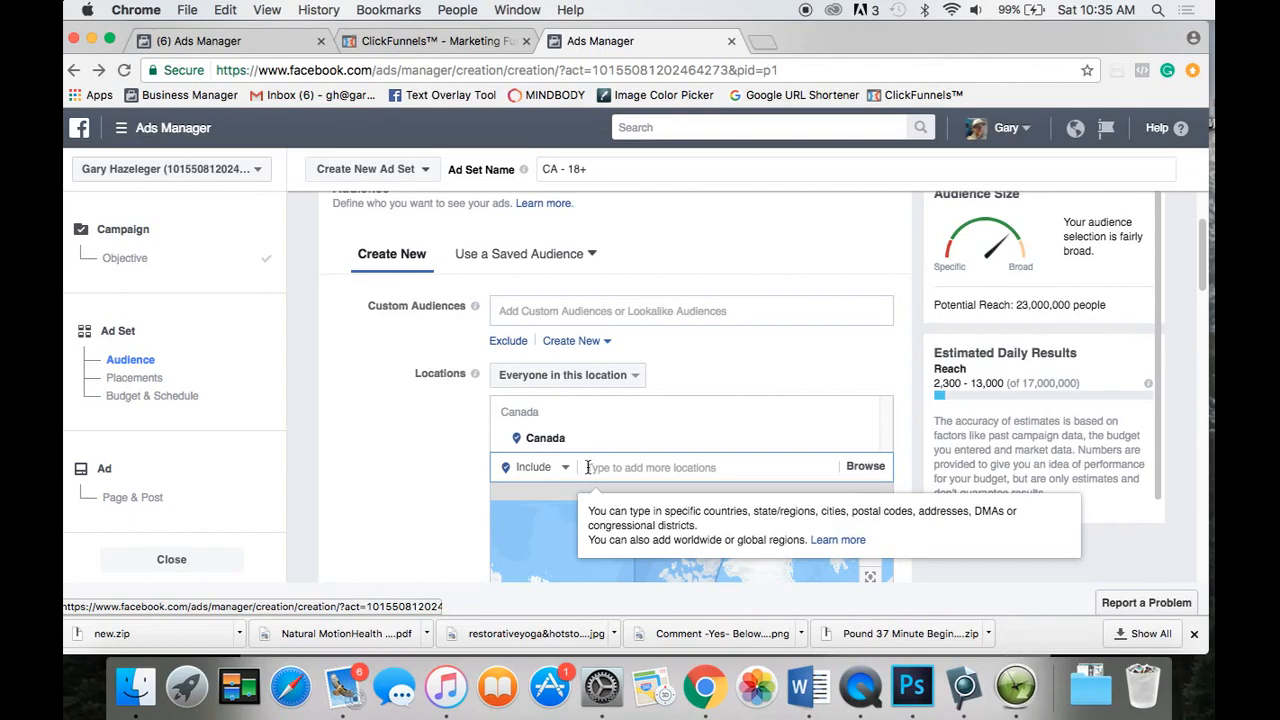
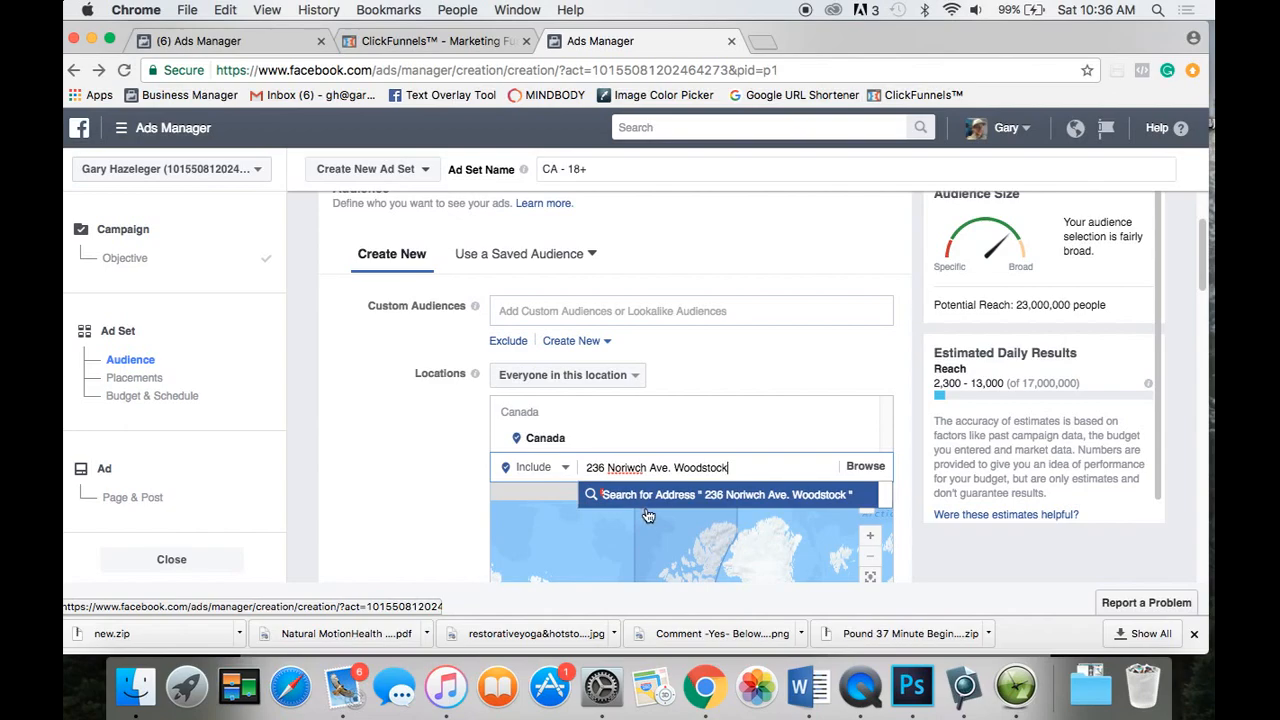
Search the Woodstock, Ontario street address and set it as the location with 10 mi radius.
{"action": "left_click", "coordinate": [670, 495]}
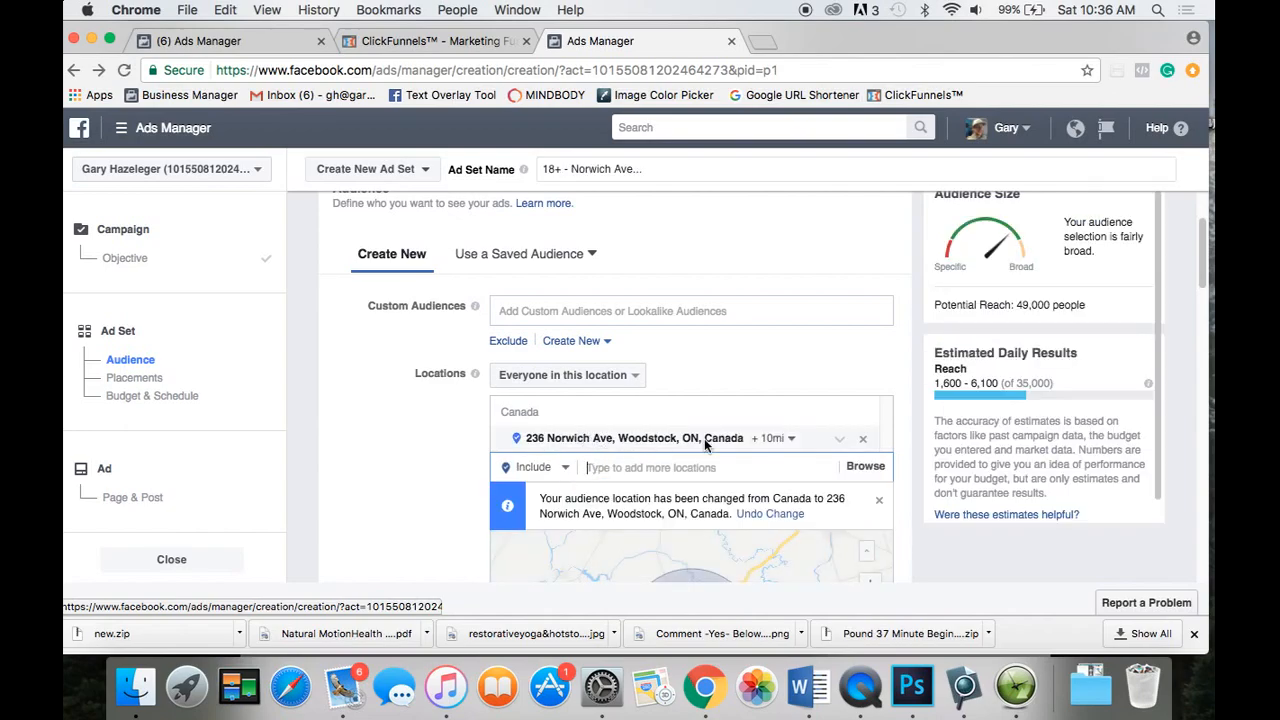
{"action": "scroll", "coordinate": [417, 440], "scroll_direction": "down", "scroll_amount": 4}
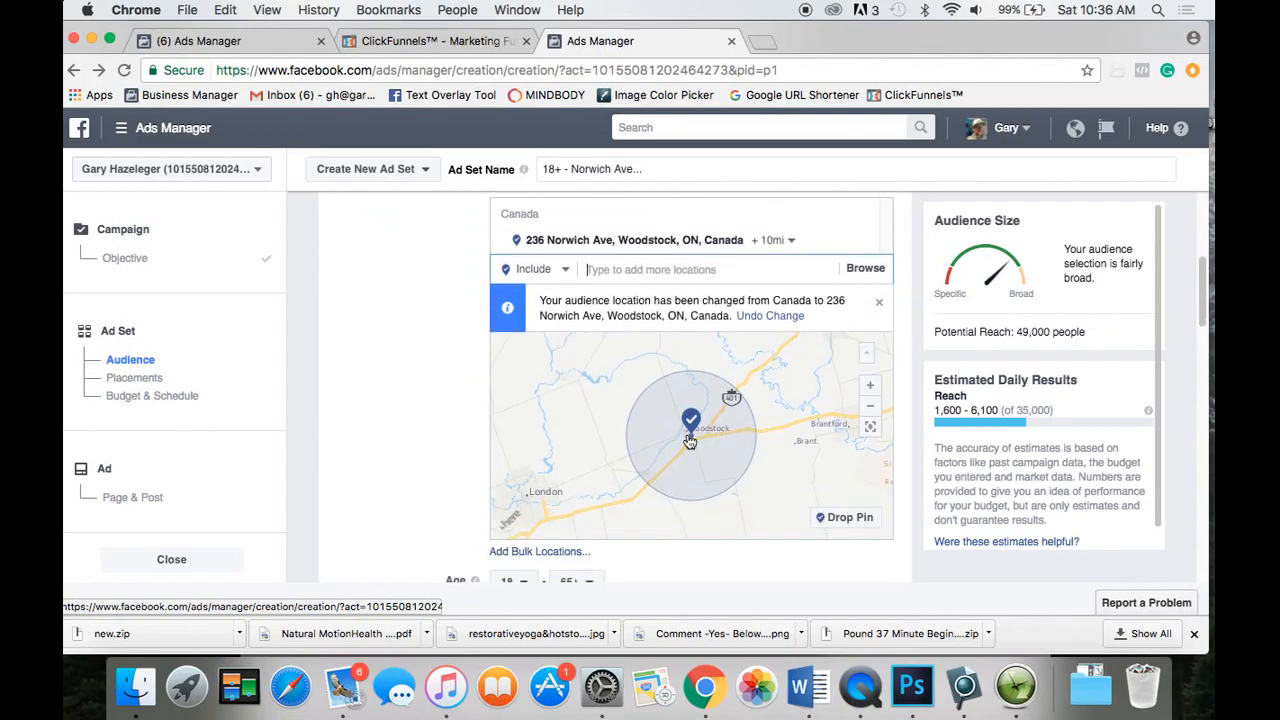
{"action": "scroll", "coordinate": [395, 408], "scroll_direction": "up", "scroll_amount": 2}
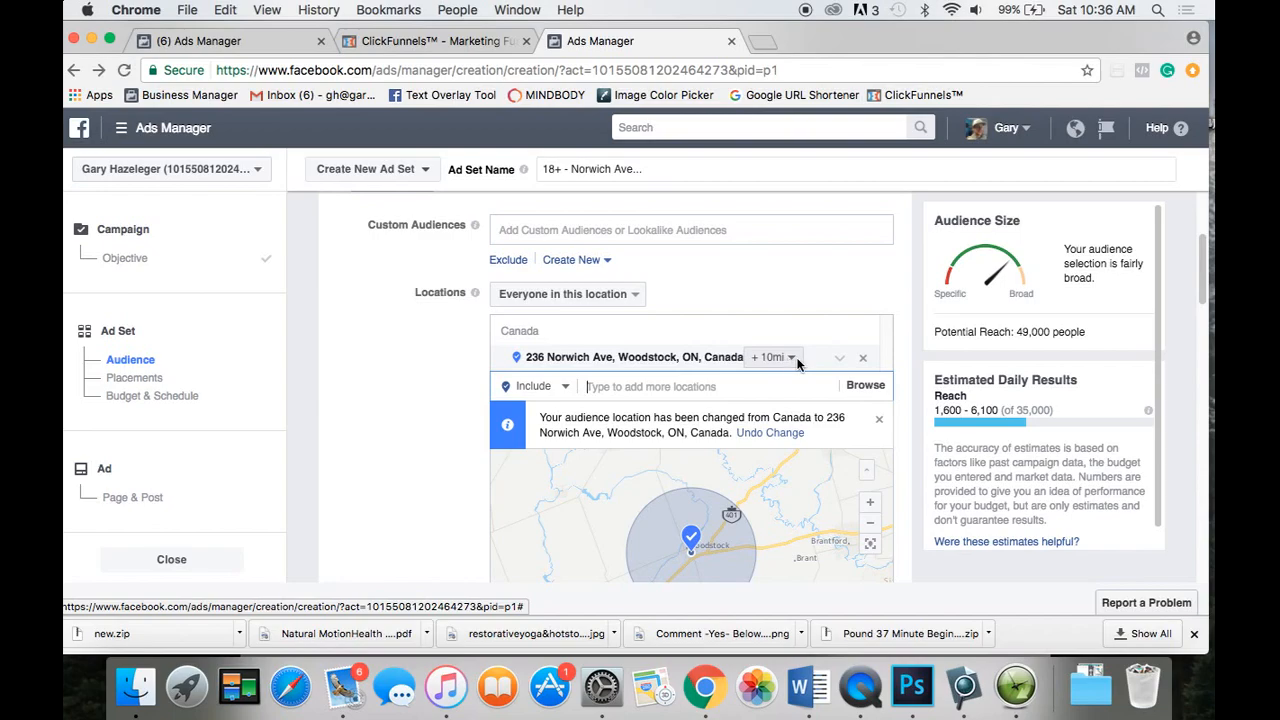
{"action": "left_click", "coordinate": [795, 360]}
{"action": "mouse_move", "coordinate": [779, 387]}
{"action": "left_mouse_down"}
{"action": "mouse_move", "coordinate": [818, 386]}
{"action": "mouse_move", "coordinate": [788, 390]}
{"action": "left_mouse_up"}
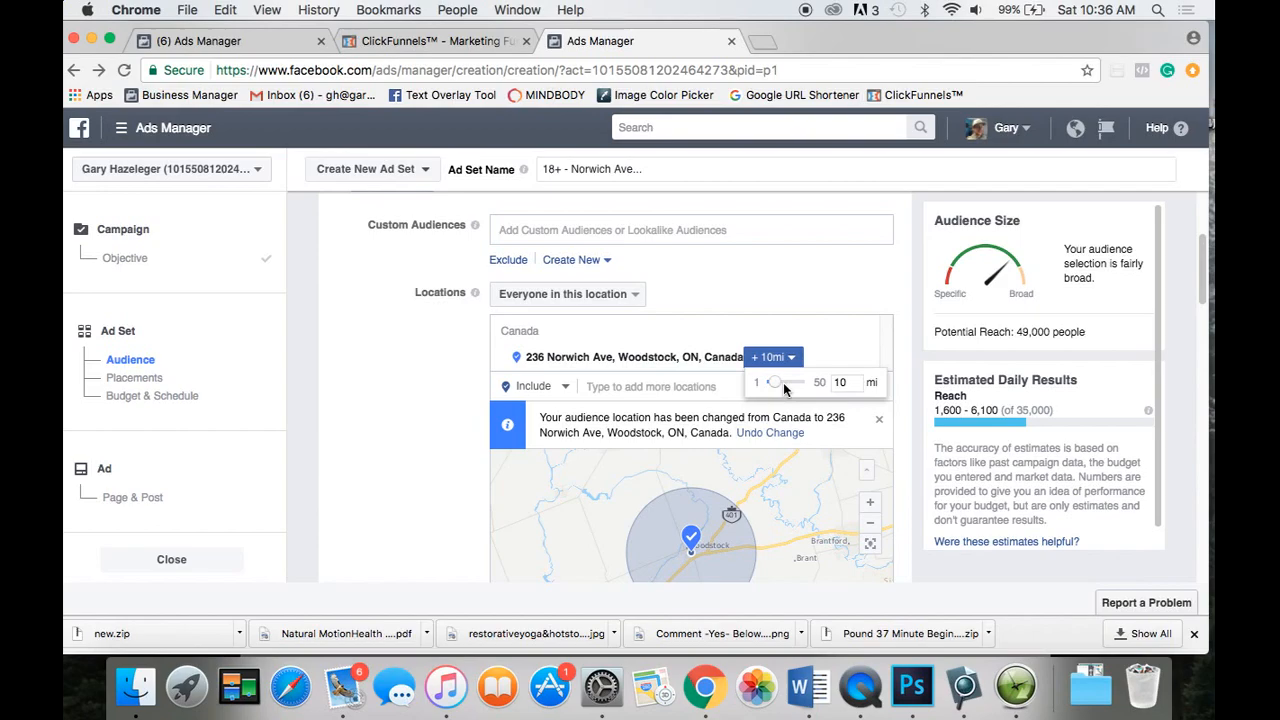
{"action": "left_click", "coordinate": [464, 402]}
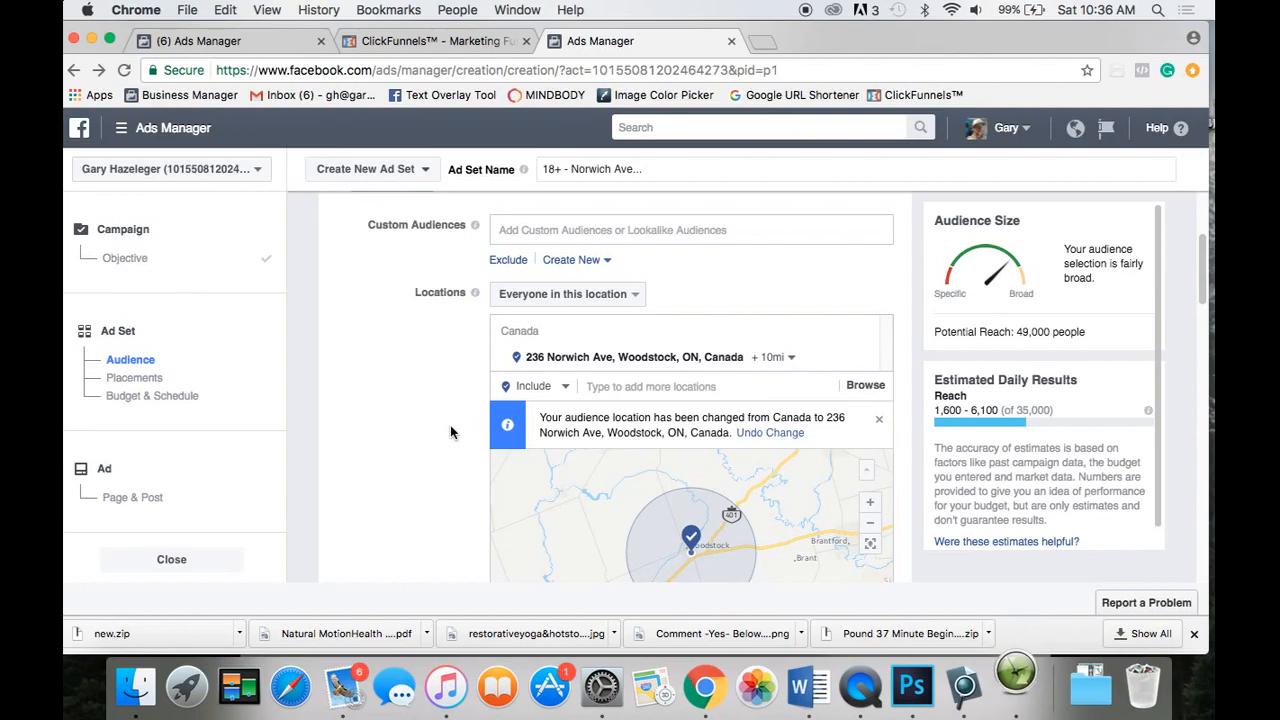
{"action": "scroll", "coordinate": [450, 430], "scroll_direction": "down", "scroll_amount": 1}
{"action": "scroll", "coordinate": [450, 432], "scroll_direction": "down", "scroll_amount": 4}
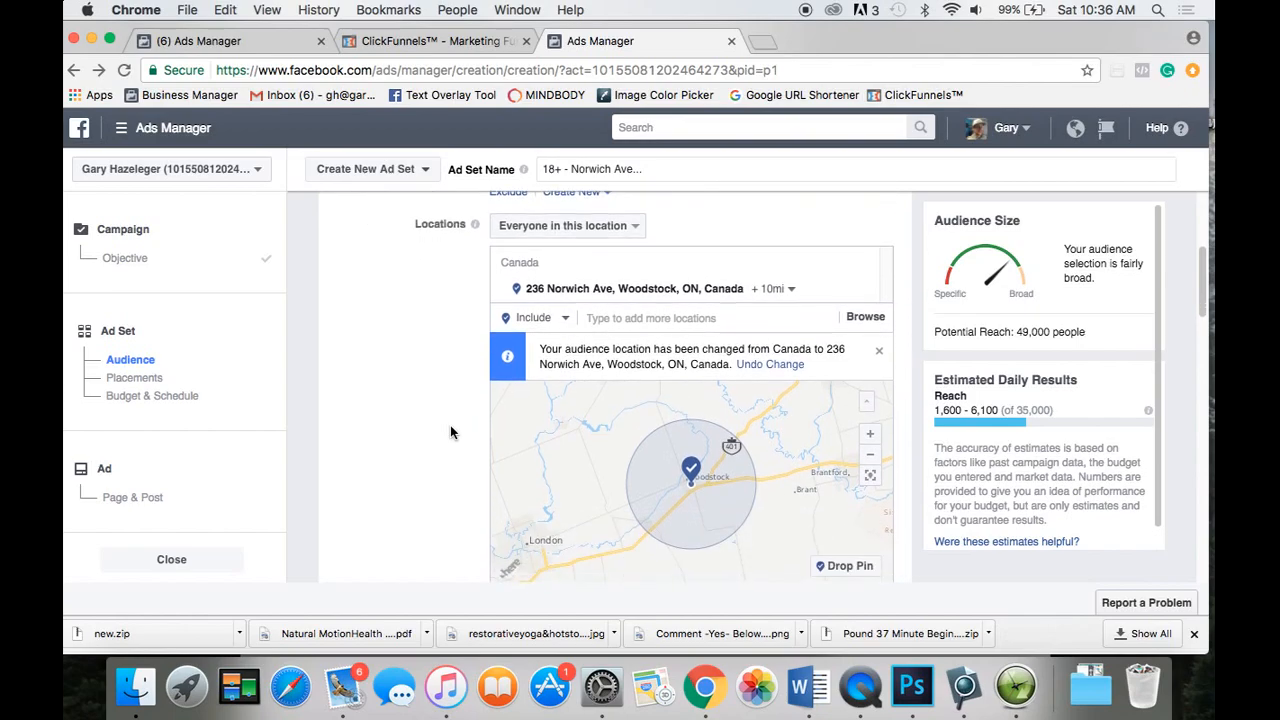
{"action": "scroll", "coordinate": [450, 432], "scroll_direction": "down", "scroll_amount": 2}
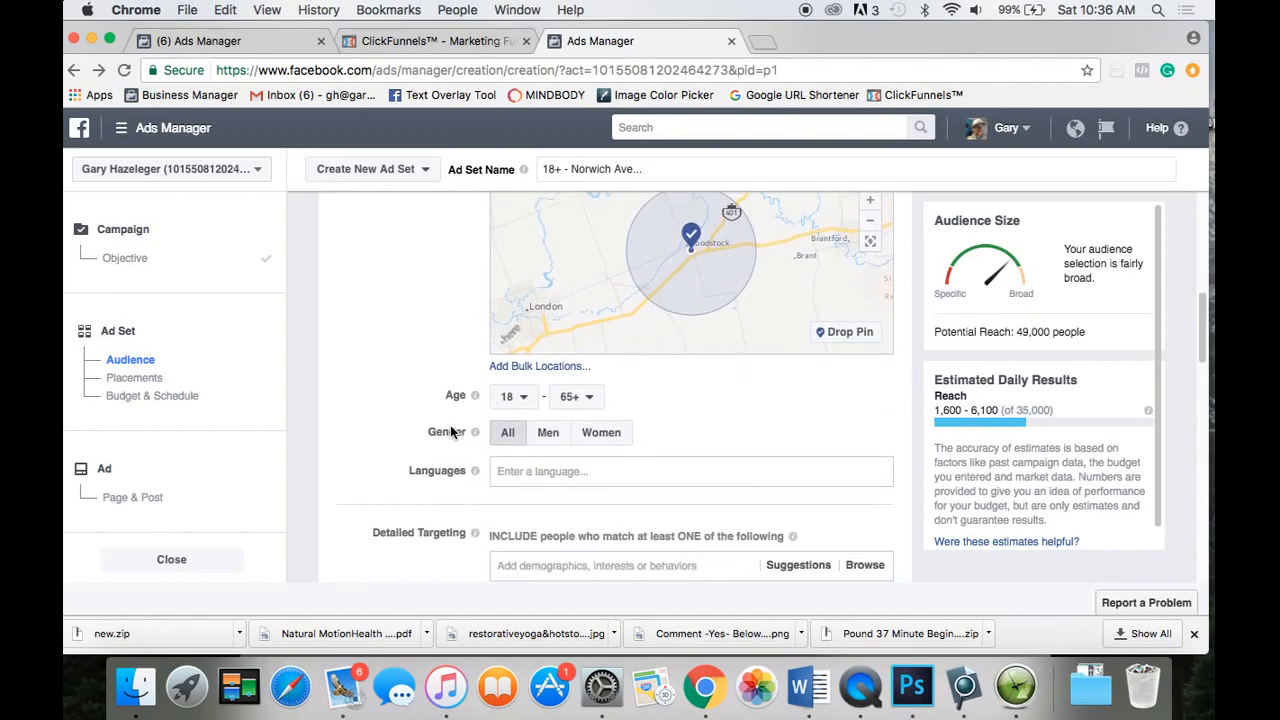
{"action": "scroll", "coordinate": [450, 432], "scroll_direction": "down", "scroll_amount": 1}
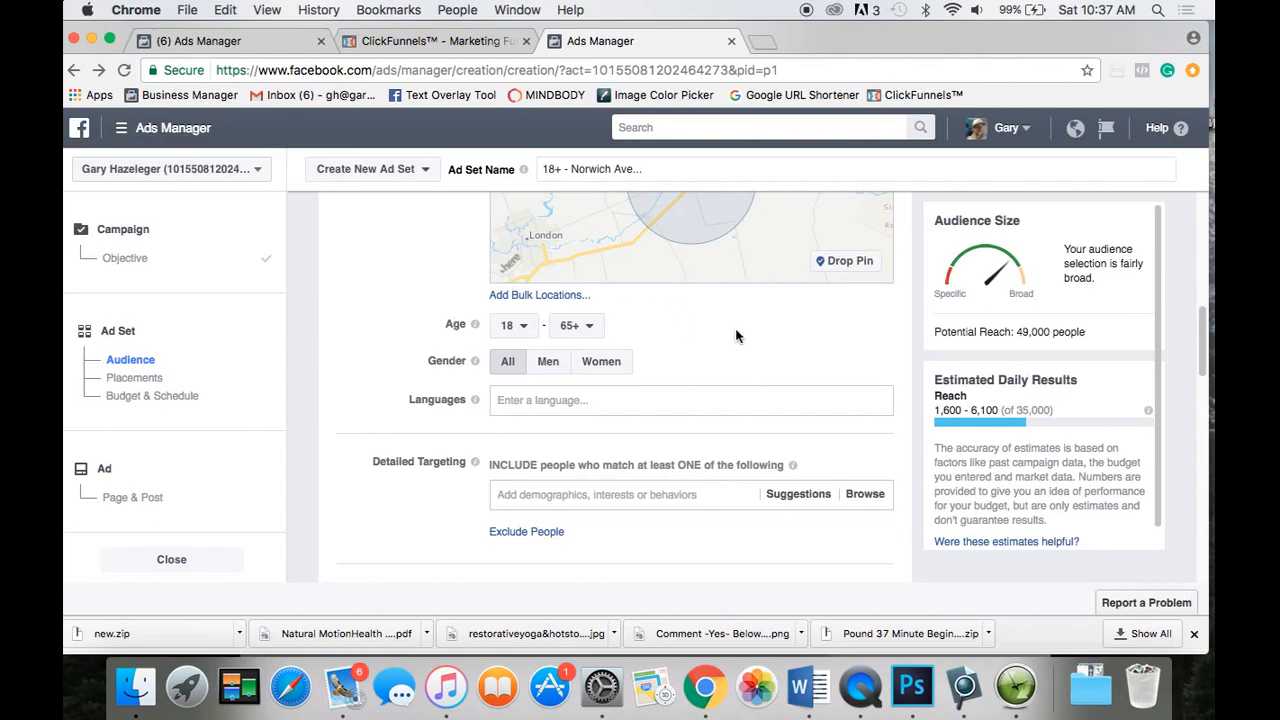
{"action": "mouse_move", "coordinate": [481, 328]}
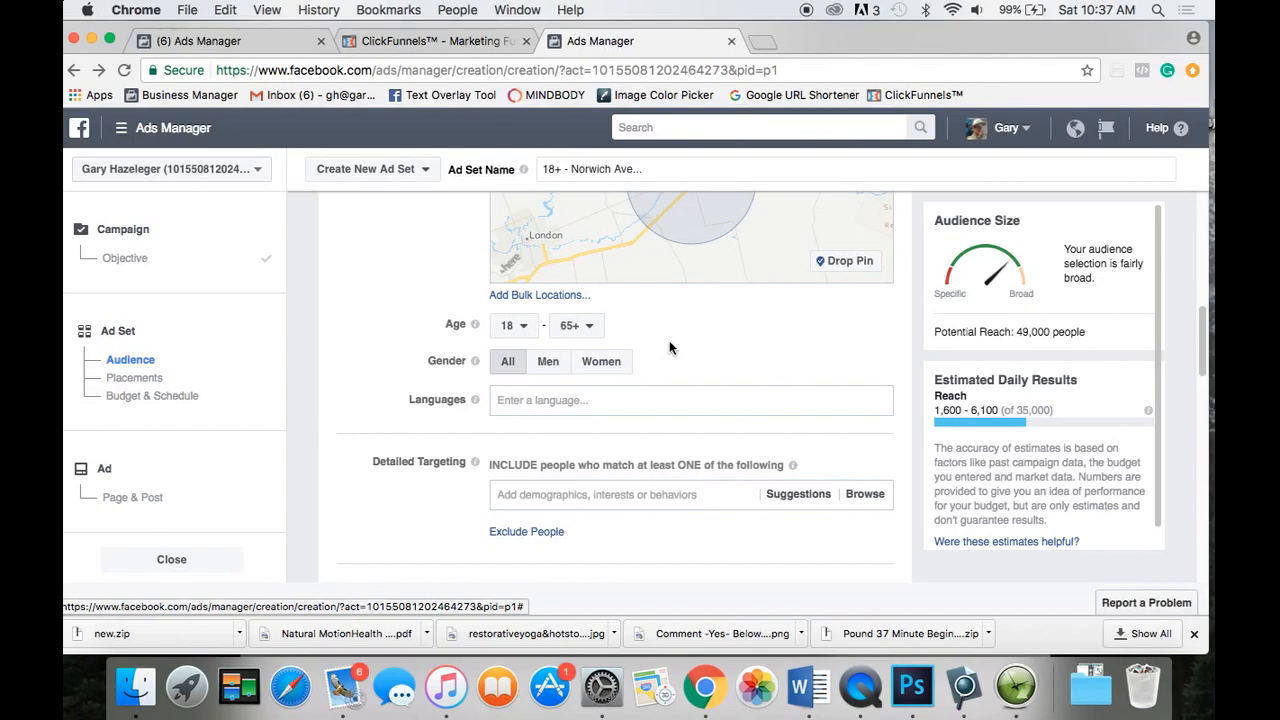
{"action": "scroll", "coordinate": [669, 347], "scroll_direction": "down", "scroll_amount": 1}
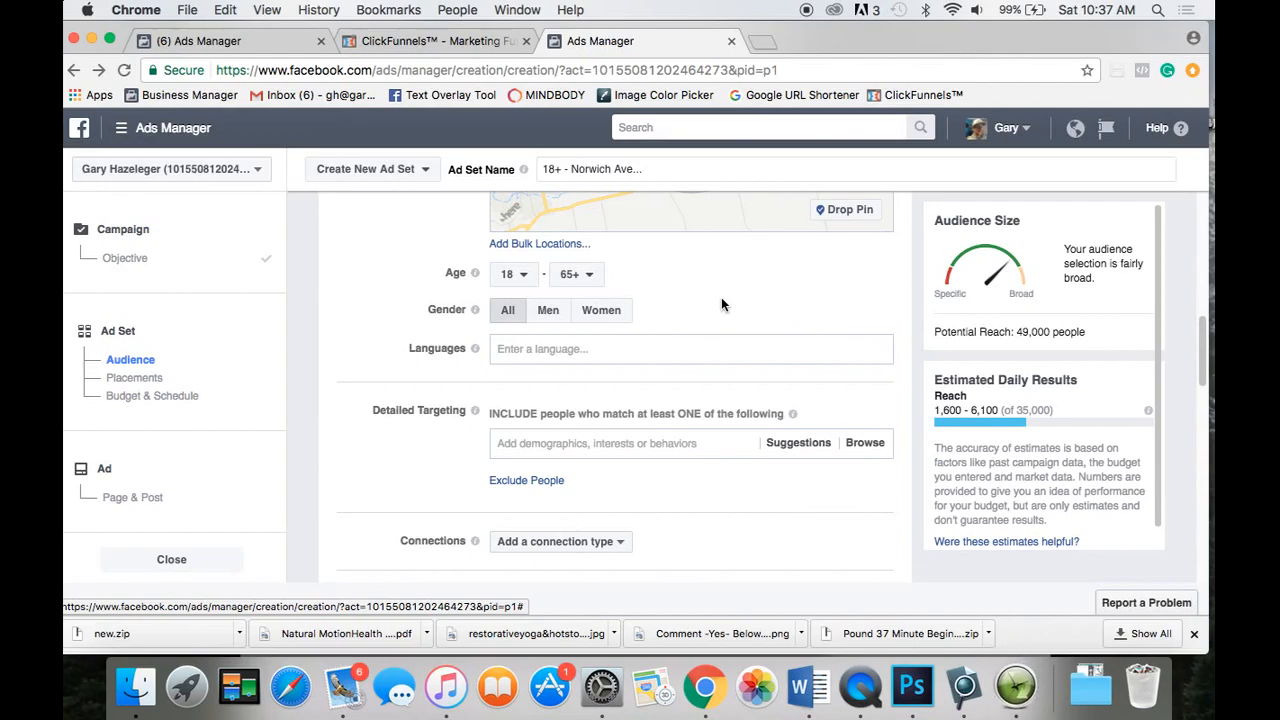
Add English (All) as the audience language, cutting potential reach to 47,000.
{"action": "left_click", "coordinate": [512, 355]}
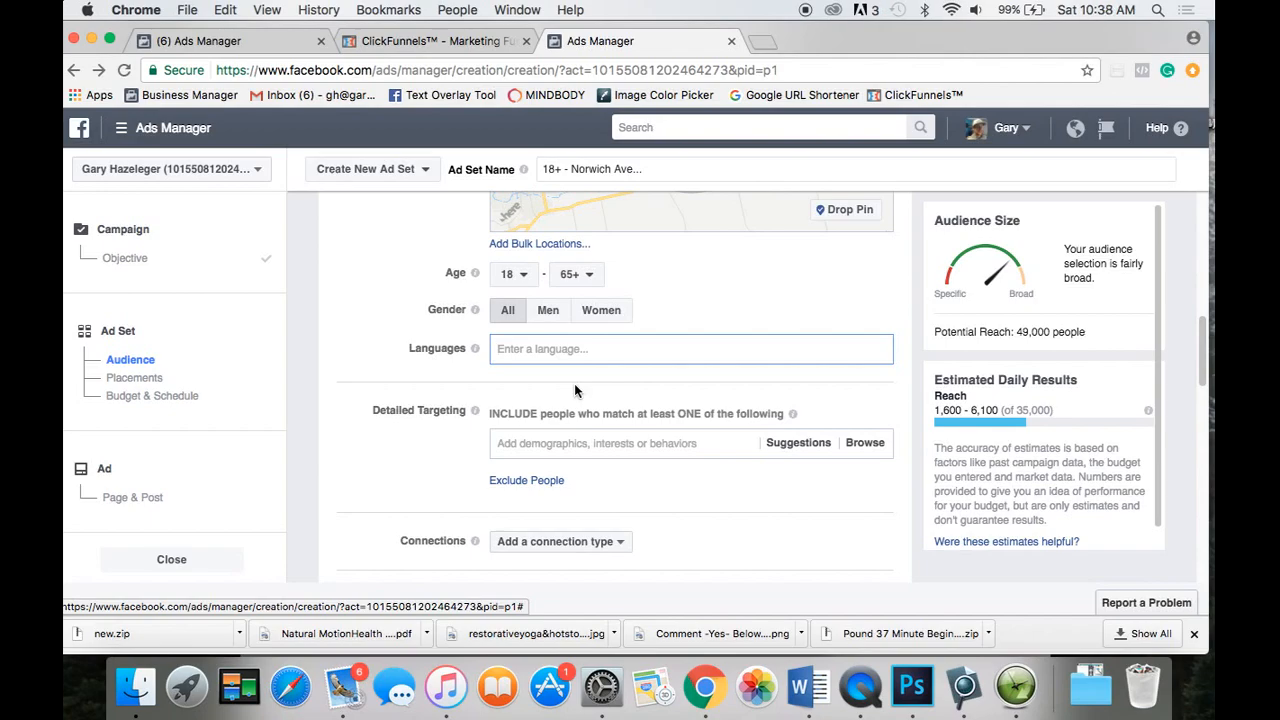
{"action": "type", "text": "English"}
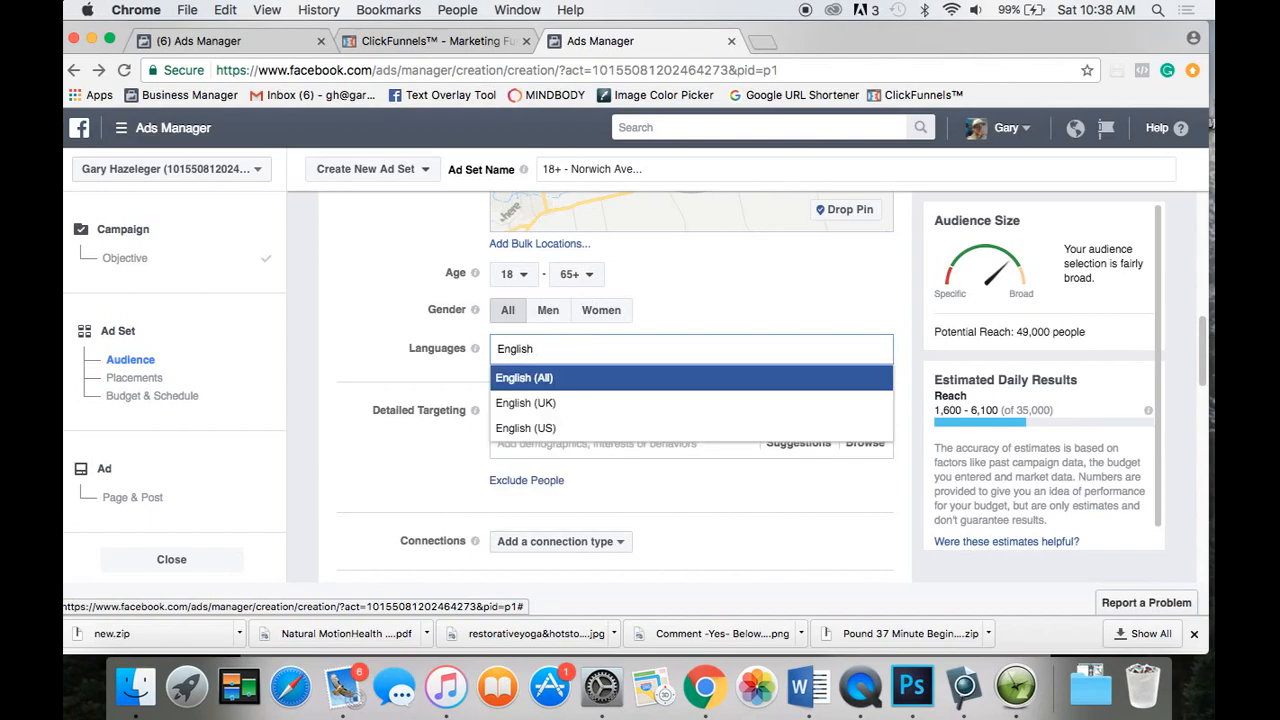
{"action": "left_click", "coordinate": [543, 386]}
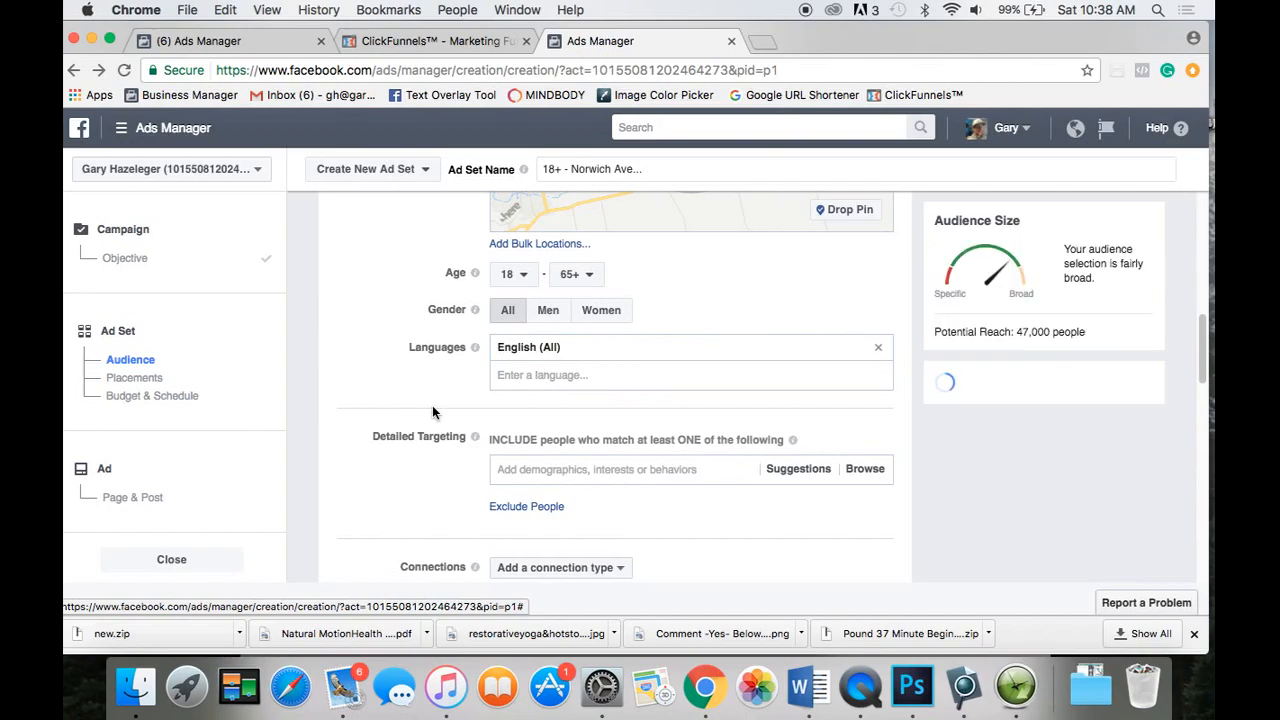
{"action": "scroll", "coordinate": [432, 408], "scroll_direction": "down", "scroll_amount": 2}
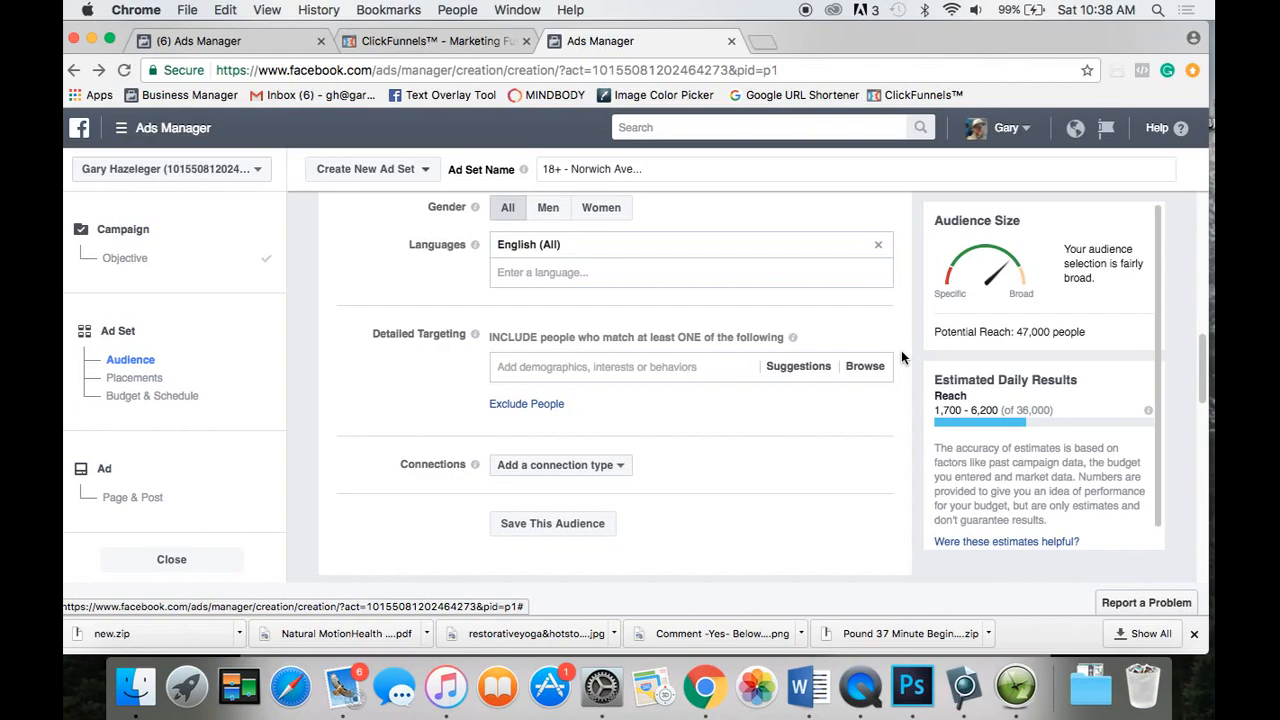
Try a 'burger' search in Detailed Targeting, then clear it and close the empty results.
{"action": "scroll", "coordinate": [901, 357], "scroll_direction": "down", "scroll_amount": 2}
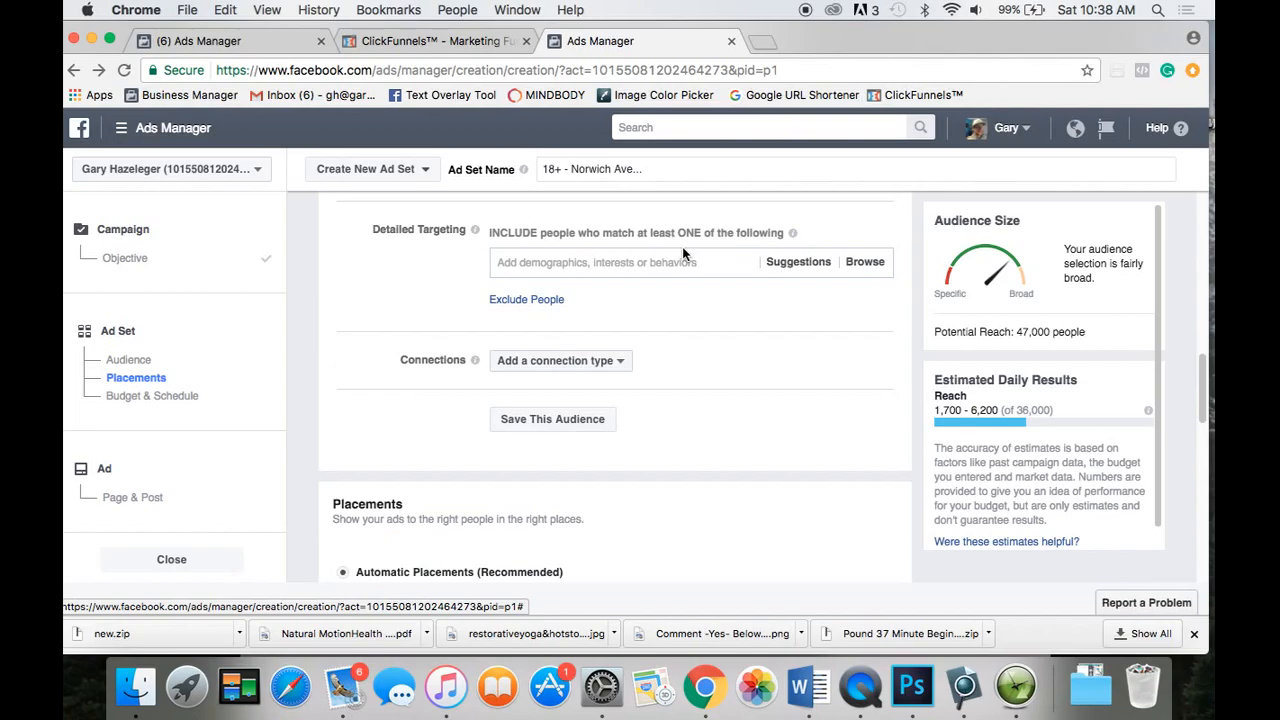
{"action": "left_click", "coordinate": [600, 262]}
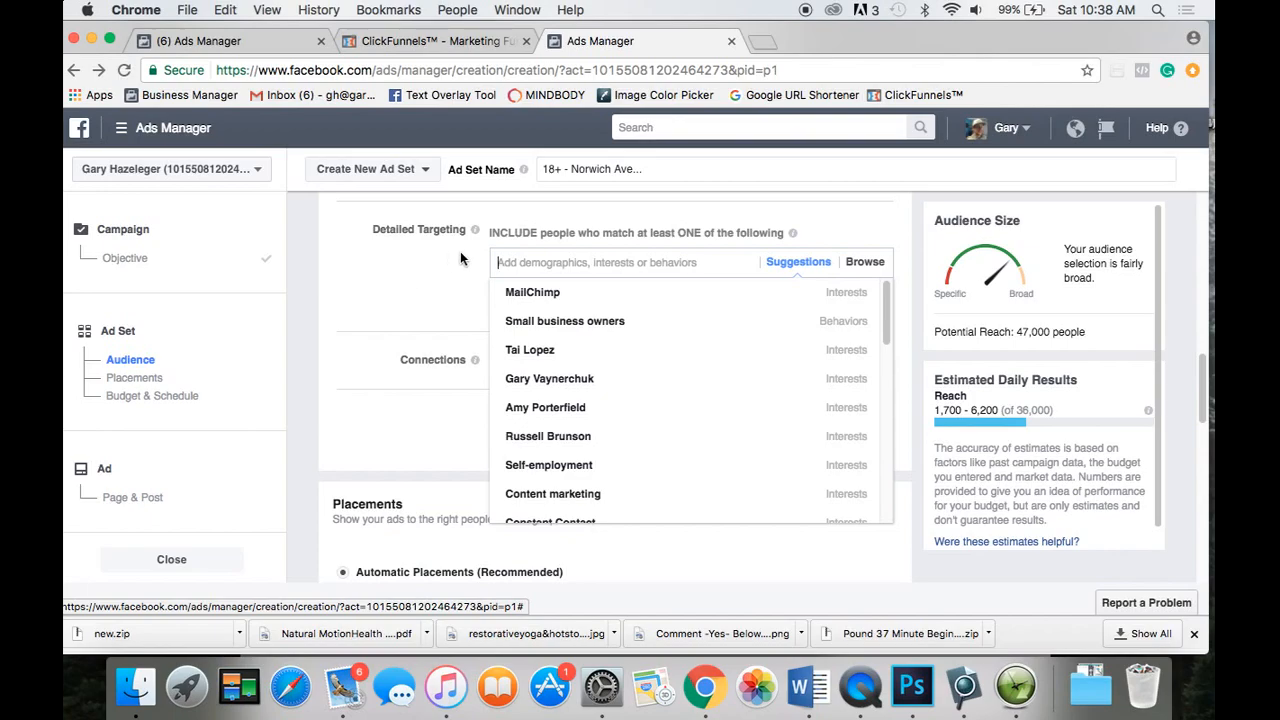
{"action": "mouse_move", "coordinate": [610, 430]}
{"action": "type", "text": "burger"}
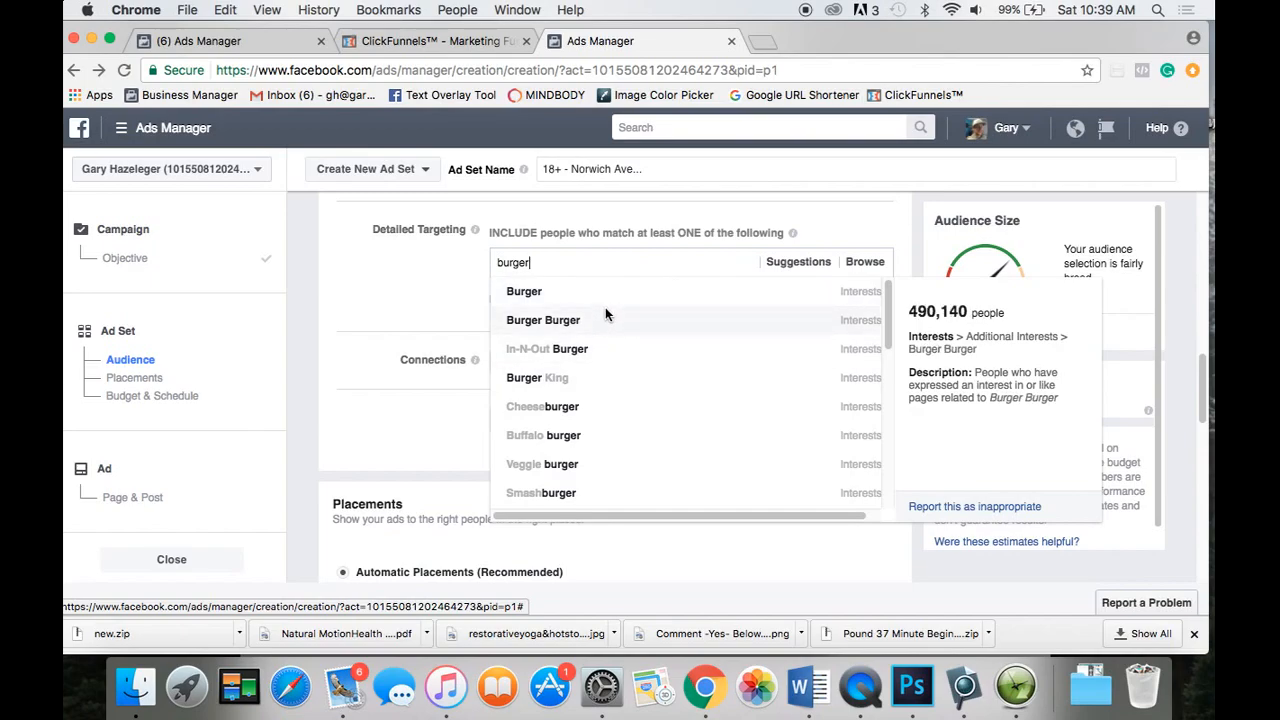
{"action": "key", "text": "BackSpace"}
{"action": "key", "text": "BackSpace"}
{"action": "key", "text": "BackSpace"}
{"action": "key", "text": "BackSpace"}
{"action": "key", "text": "BackSpace"}
{"action": "key", "text": "BackSpace"}
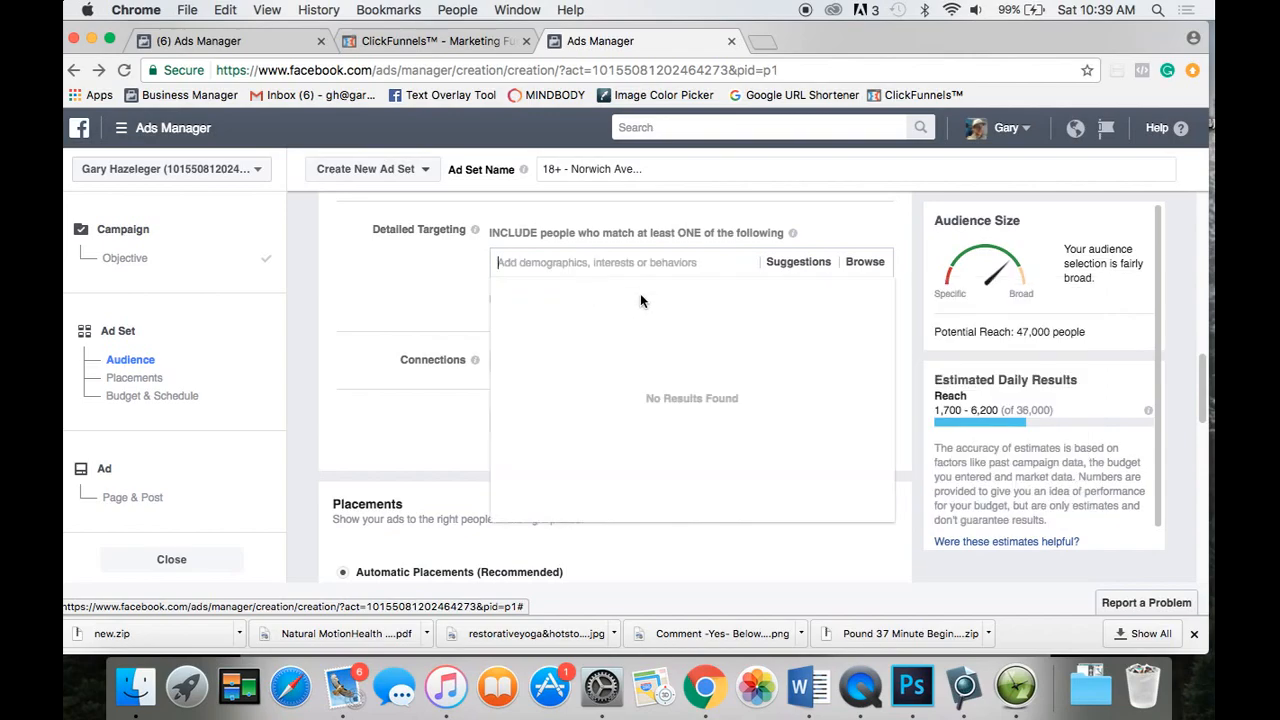
{"action": "left_click", "coordinate": [417, 300]}
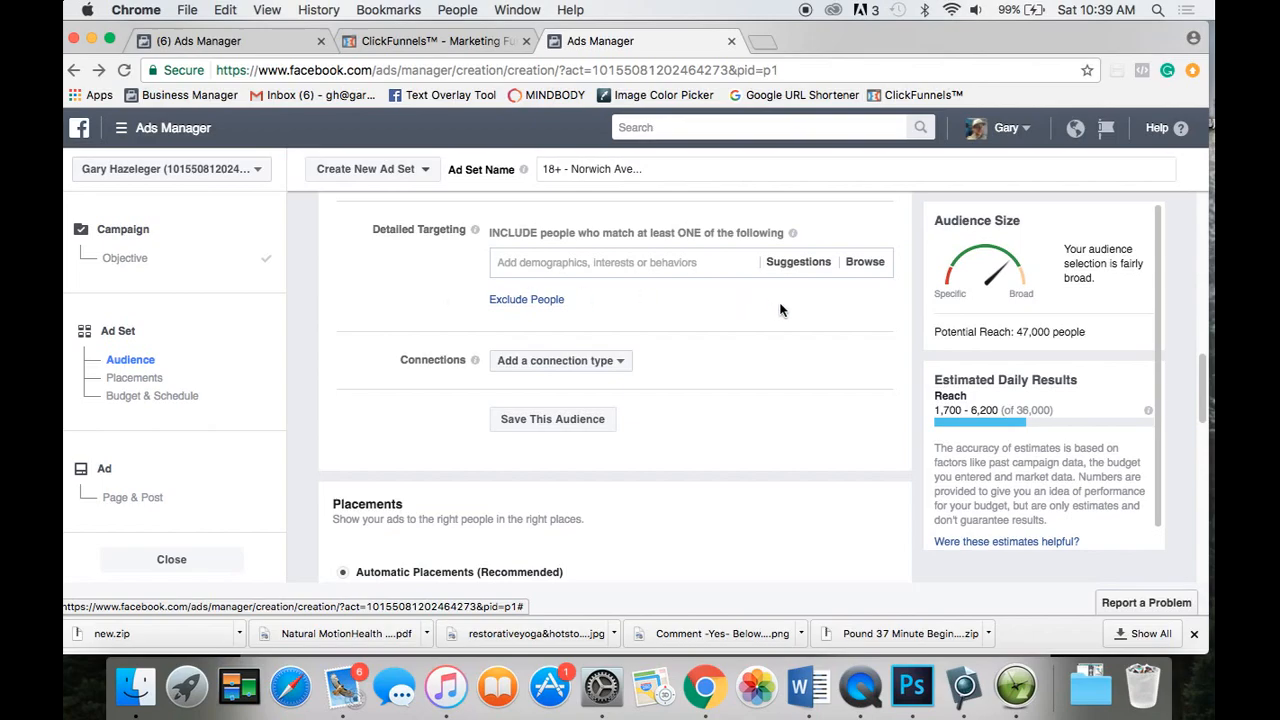
Browse Interests > Food and drink > Food to list the food interests.
{"action": "left_click", "coordinate": [865, 262]}
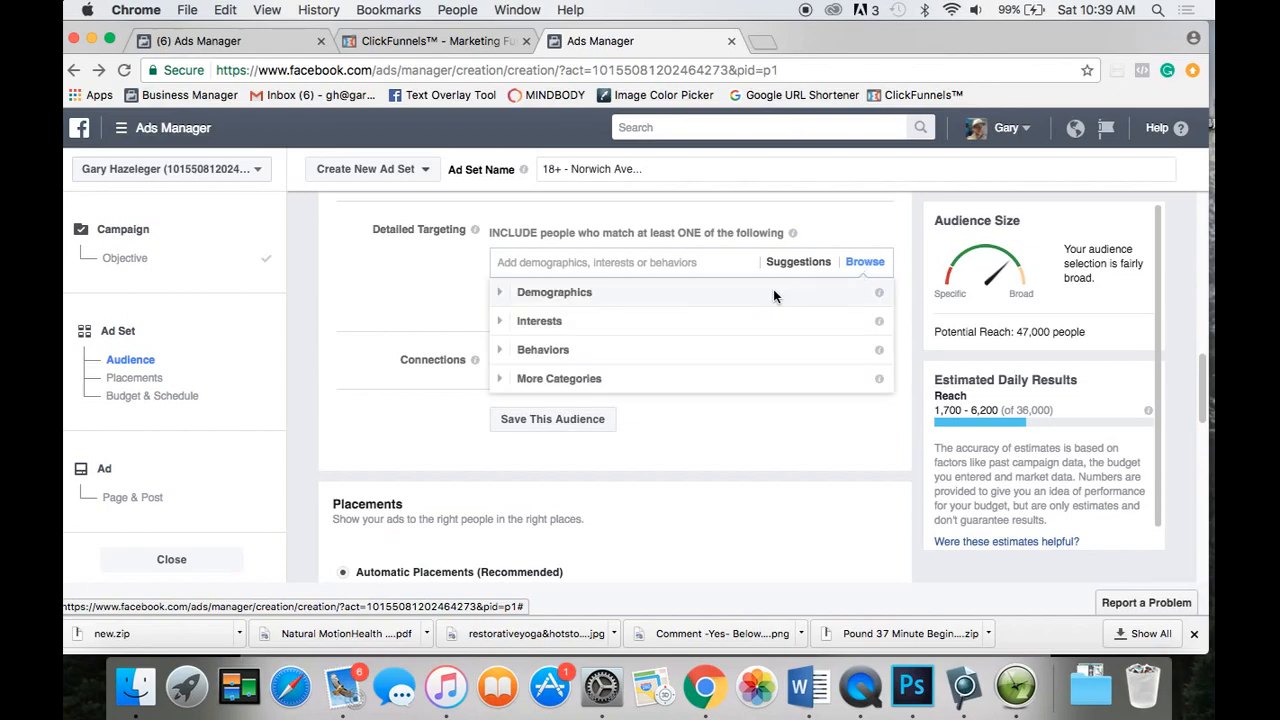
{"action": "left_click", "coordinate": [510, 321]}
{"action": "scroll", "coordinate": [624, 384], "scroll_direction": "down", "scroll_amount": 5}
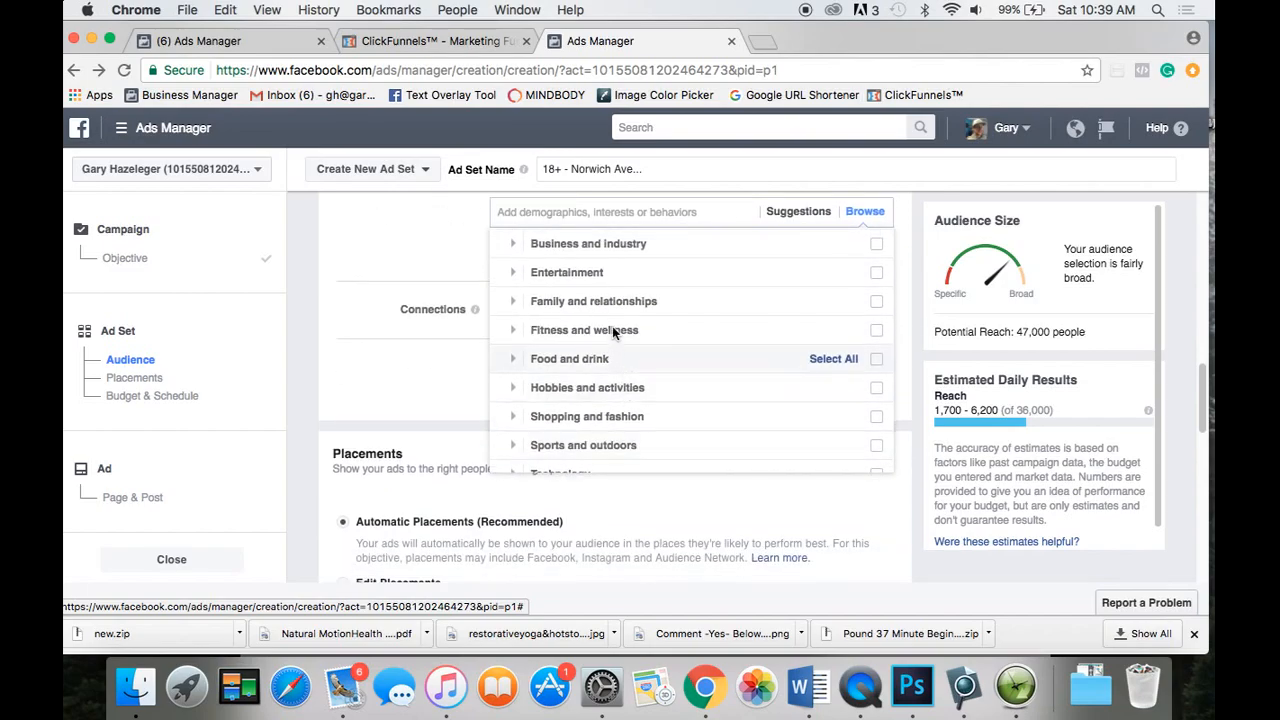
{"action": "scroll", "coordinate": [612, 320], "scroll_direction": "up", "scroll_amount": 2}
{"action": "scroll", "coordinate": [612, 305], "scroll_direction": "down", "scroll_amount": 1}
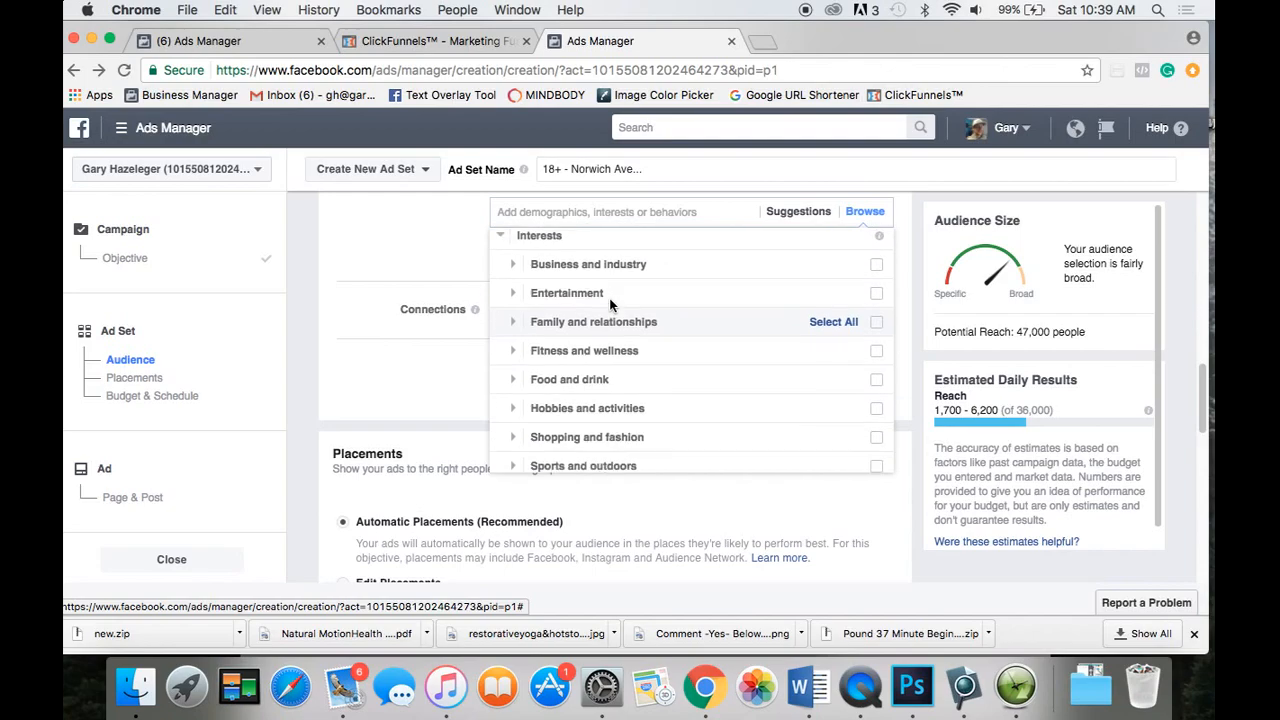
{"action": "left_click", "coordinate": [512, 375]}
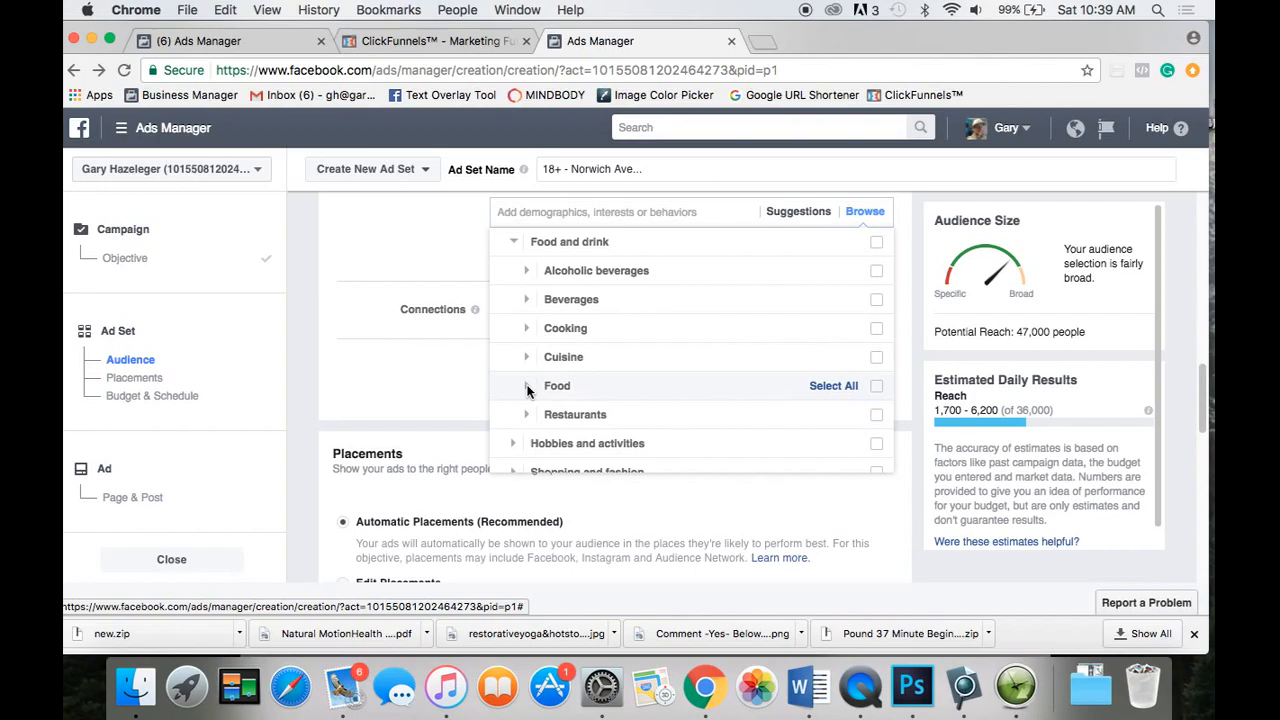
{"action": "left_click", "coordinate": [527, 386]}
{"action": "mouse_move", "coordinate": [674, 265]}
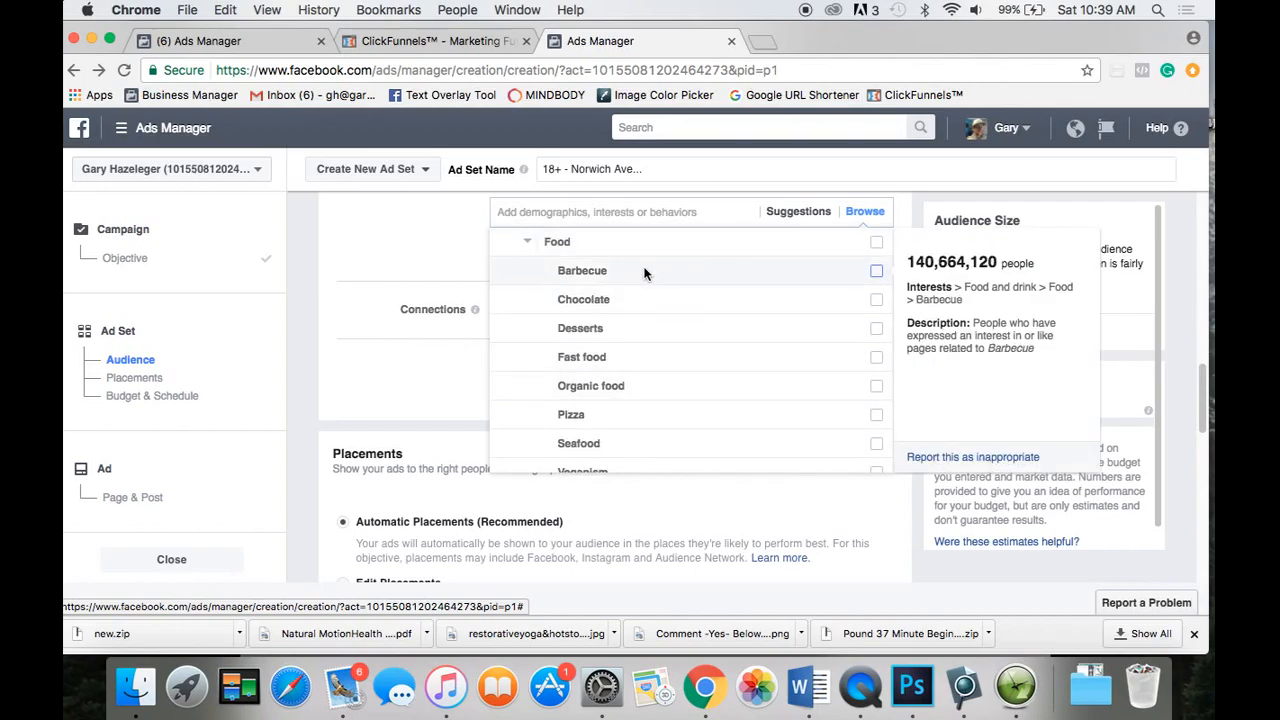
Add Barbecue and Fast food as targeted interests.
{"action": "left_click", "coordinate": [876, 272]}
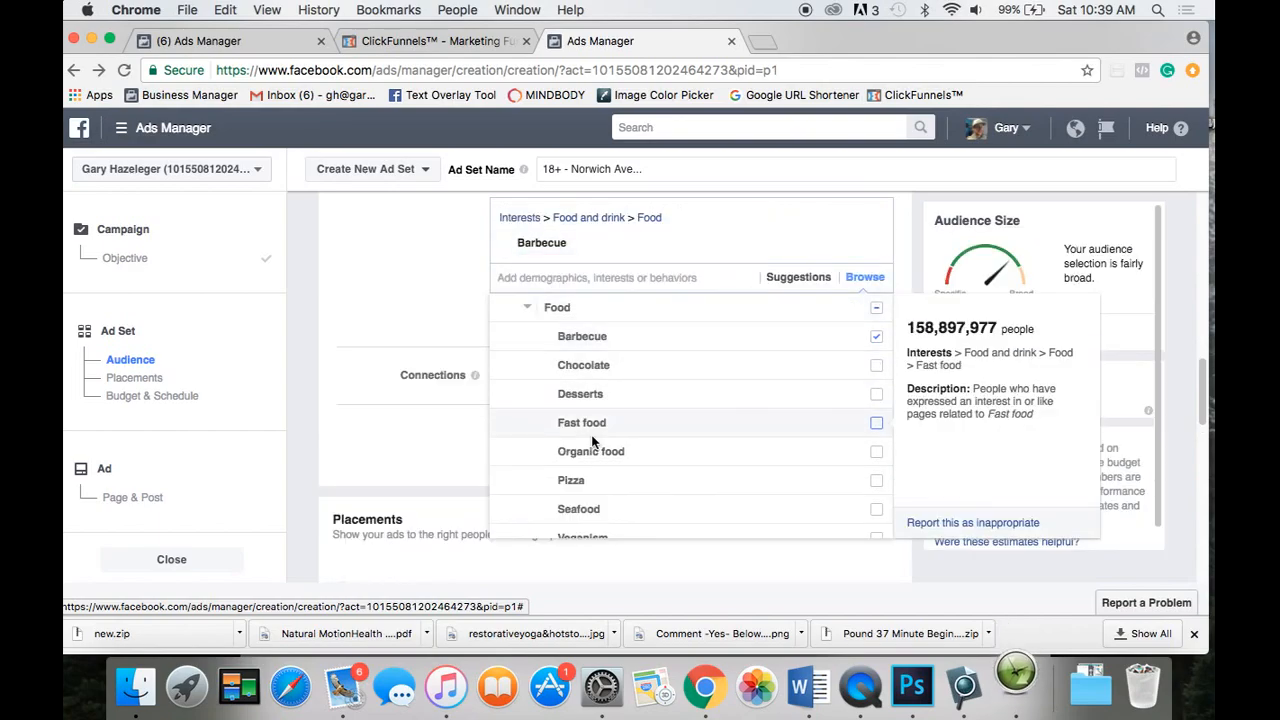
{"action": "left_click", "coordinate": [625, 424]}
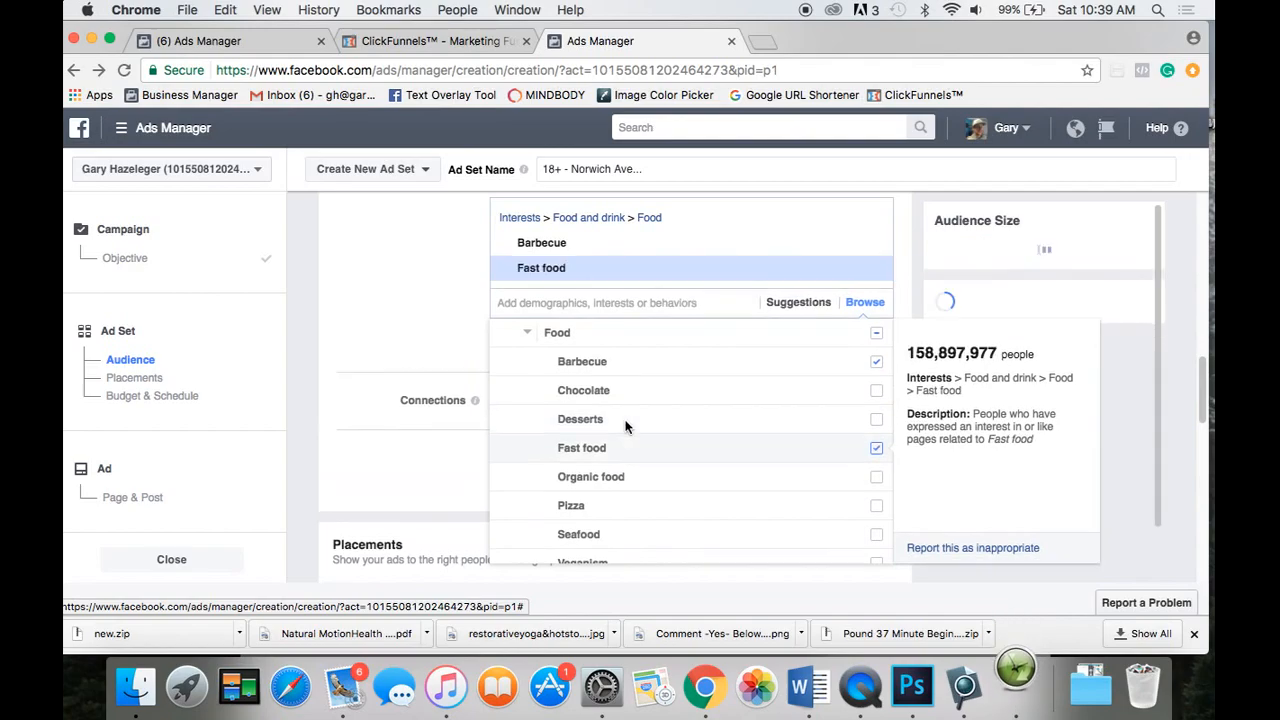
{"action": "scroll", "coordinate": [623, 475], "scroll_direction": "down", "scroll_amount": 1}
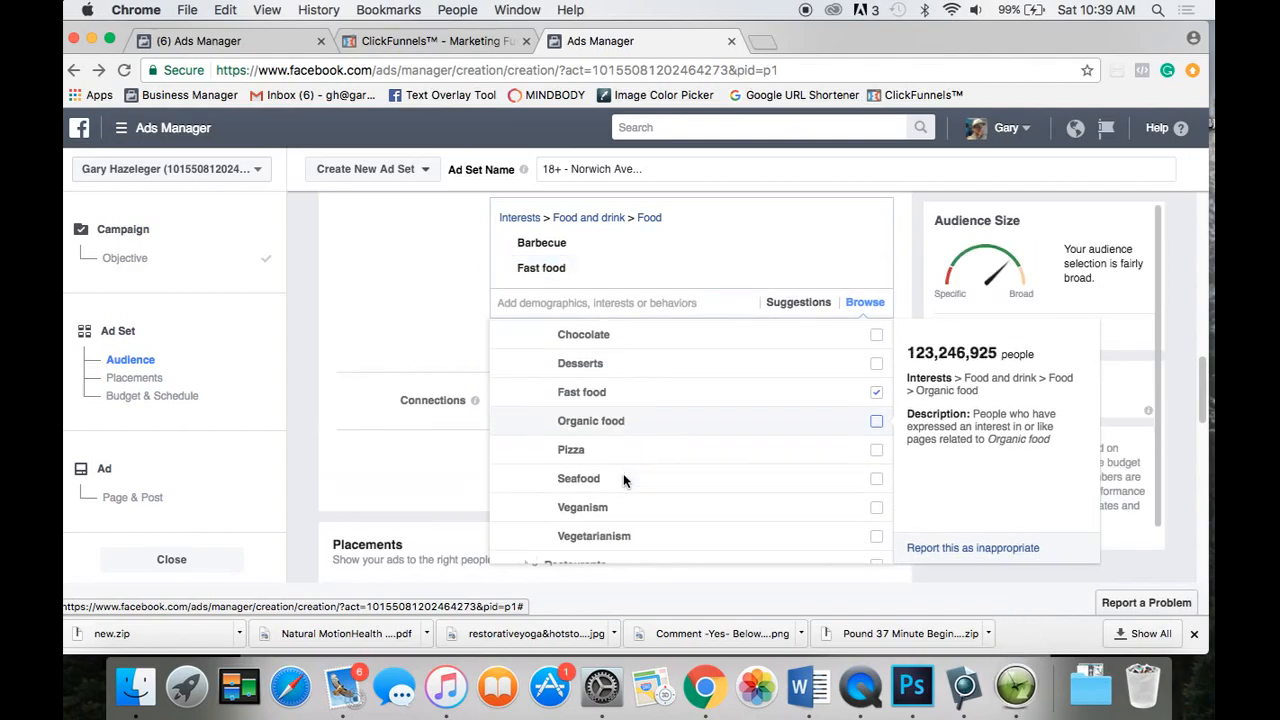
{"action": "scroll", "coordinate": [623, 480], "scroll_direction": "down", "scroll_amount": 2}
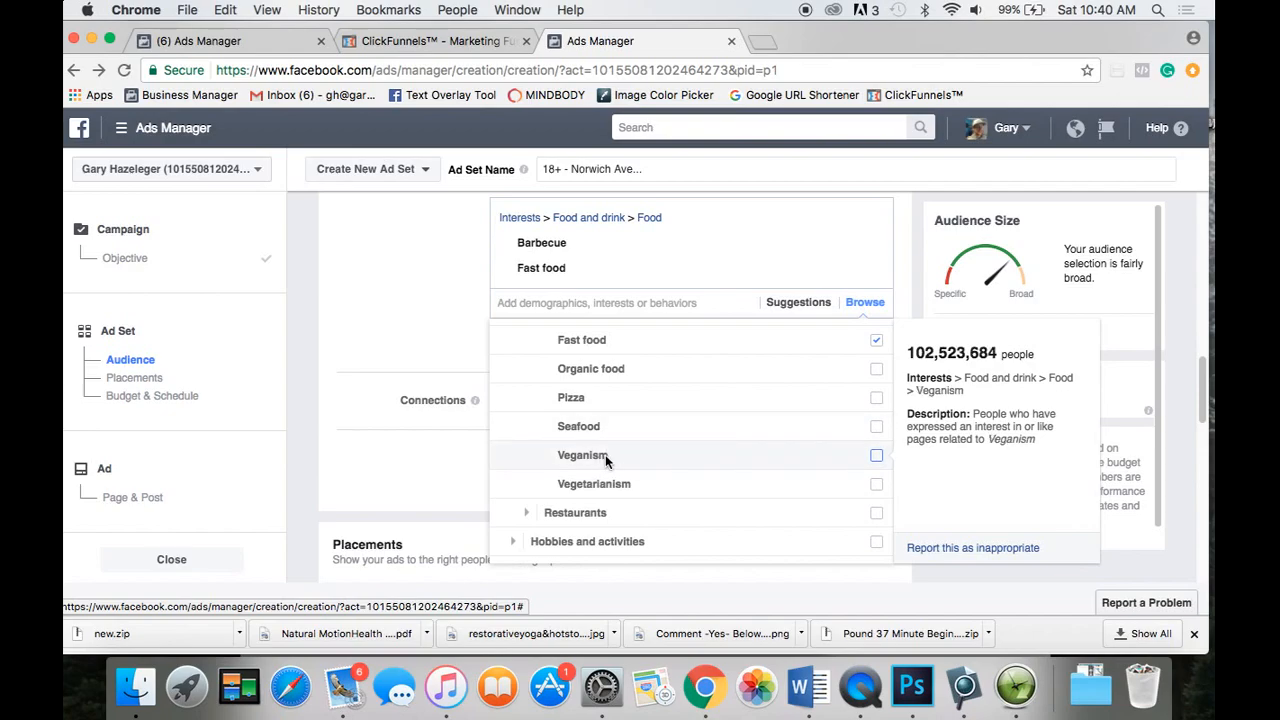
{"action": "scroll", "coordinate": [605, 454], "scroll_direction": "down", "scroll_amount": 1}
Under Restaurants, add Fast food restaurants, Fast casual restaurants and Diners, then collapse it.
{"action": "left_click", "coordinate": [527, 472]}
{"action": "scroll", "coordinate": [527, 478], "scroll_direction": "down", "scroll_amount": 3}
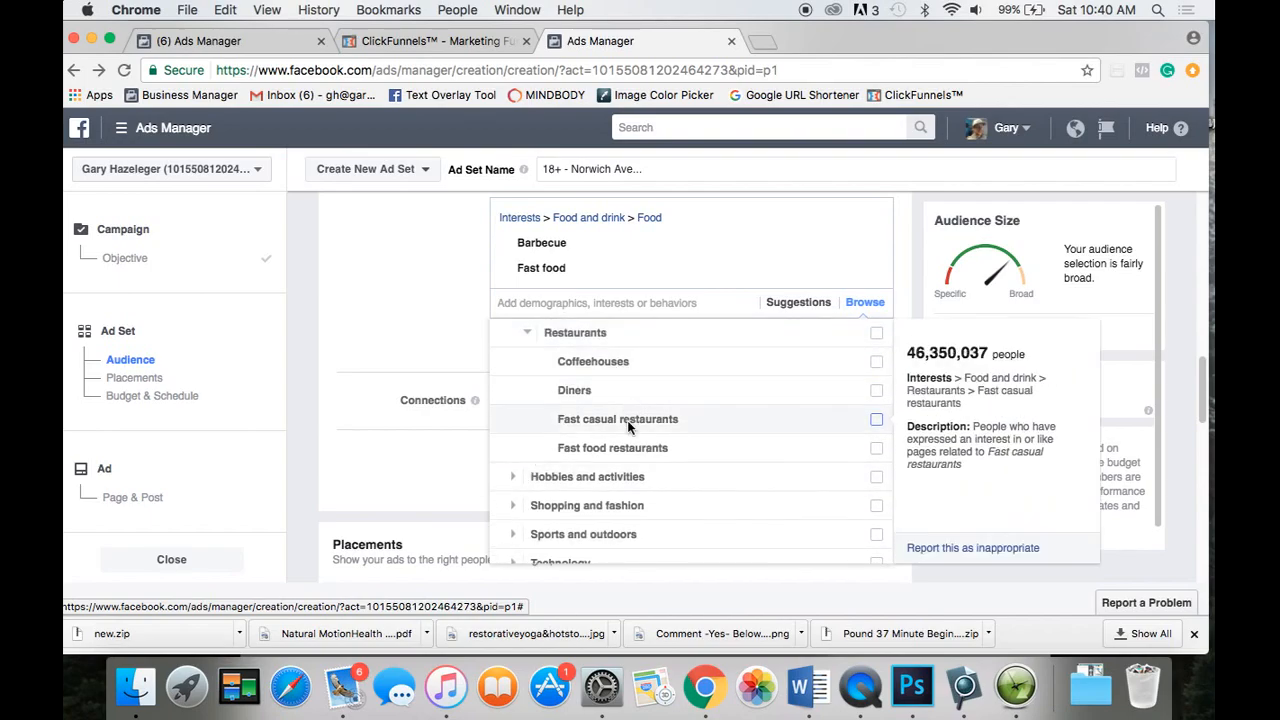
{"action": "left_click", "coordinate": [877, 450]}
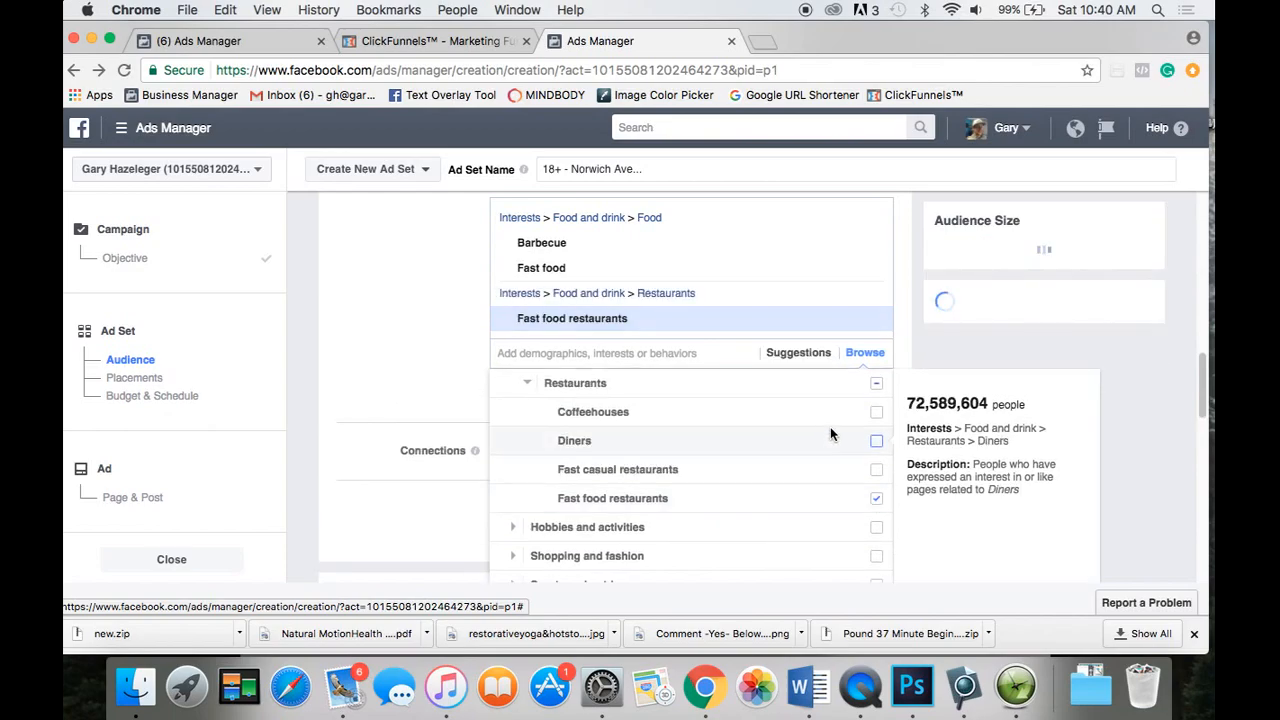
{"action": "left_click", "coordinate": [877, 471]}
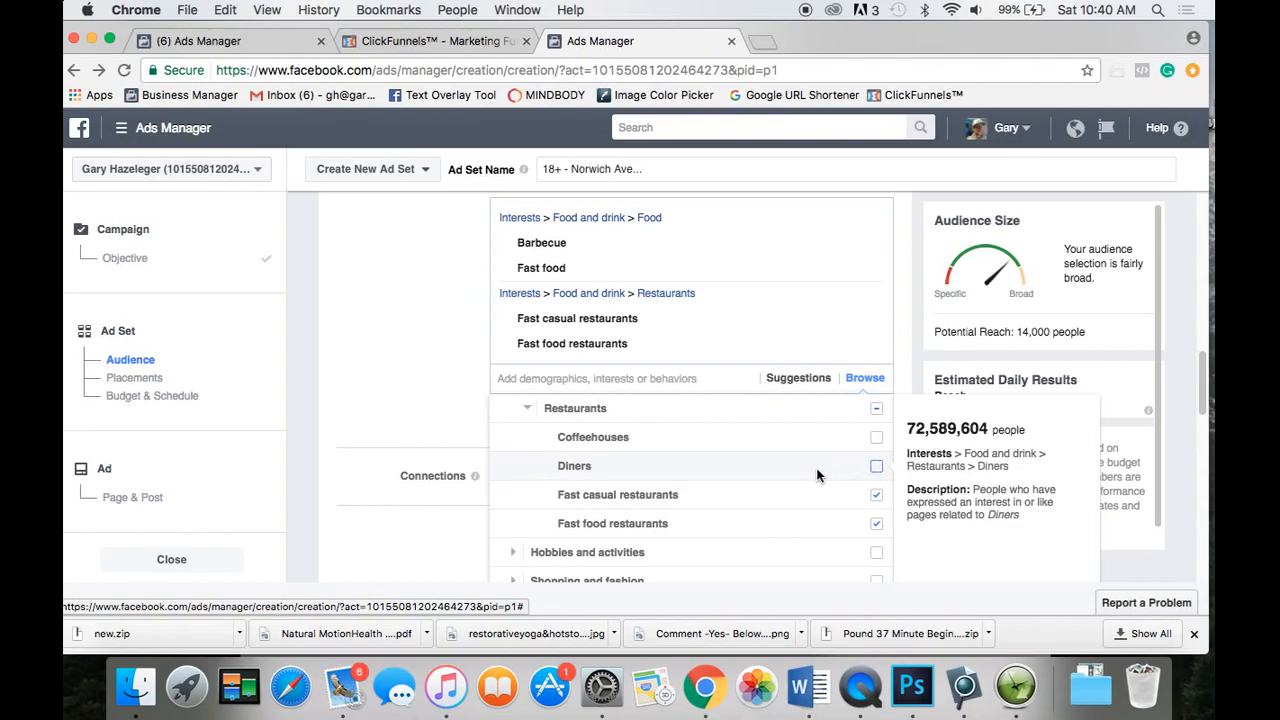
{"action": "left_click", "coordinate": [876, 466]}
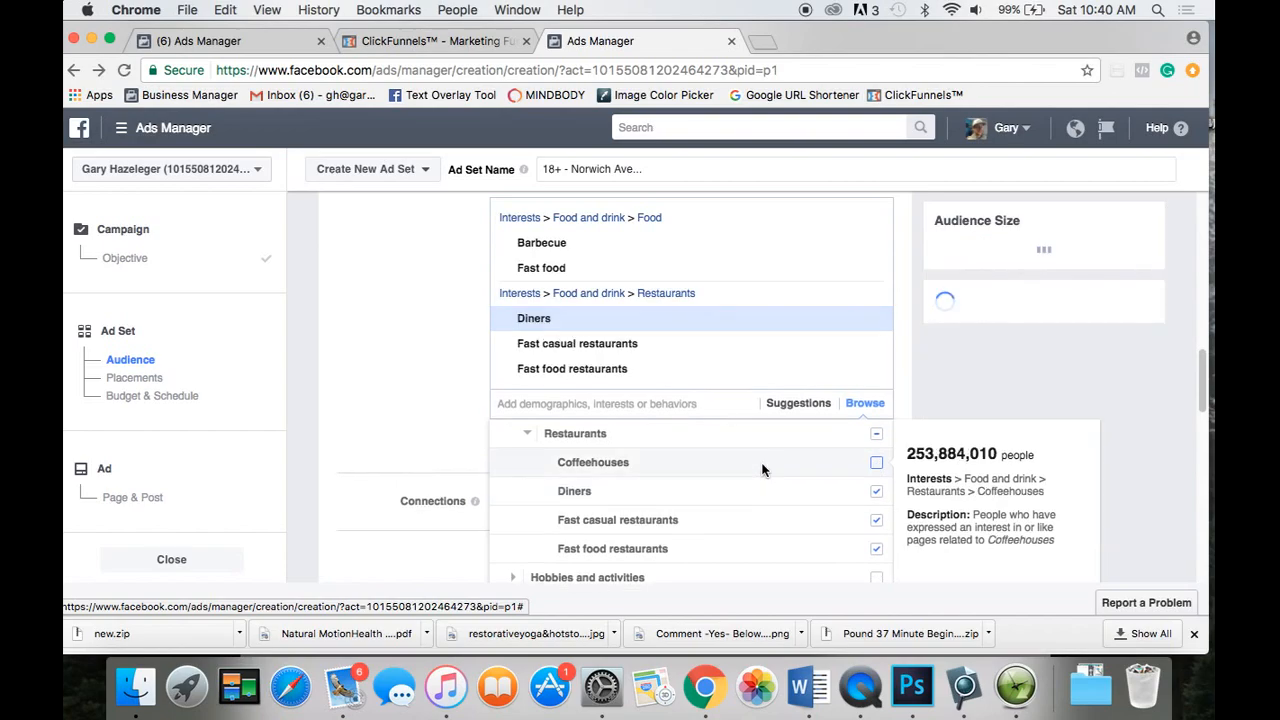
{"action": "scroll", "coordinate": [663, 467], "scroll_direction": "down", "scroll_amount": 2}
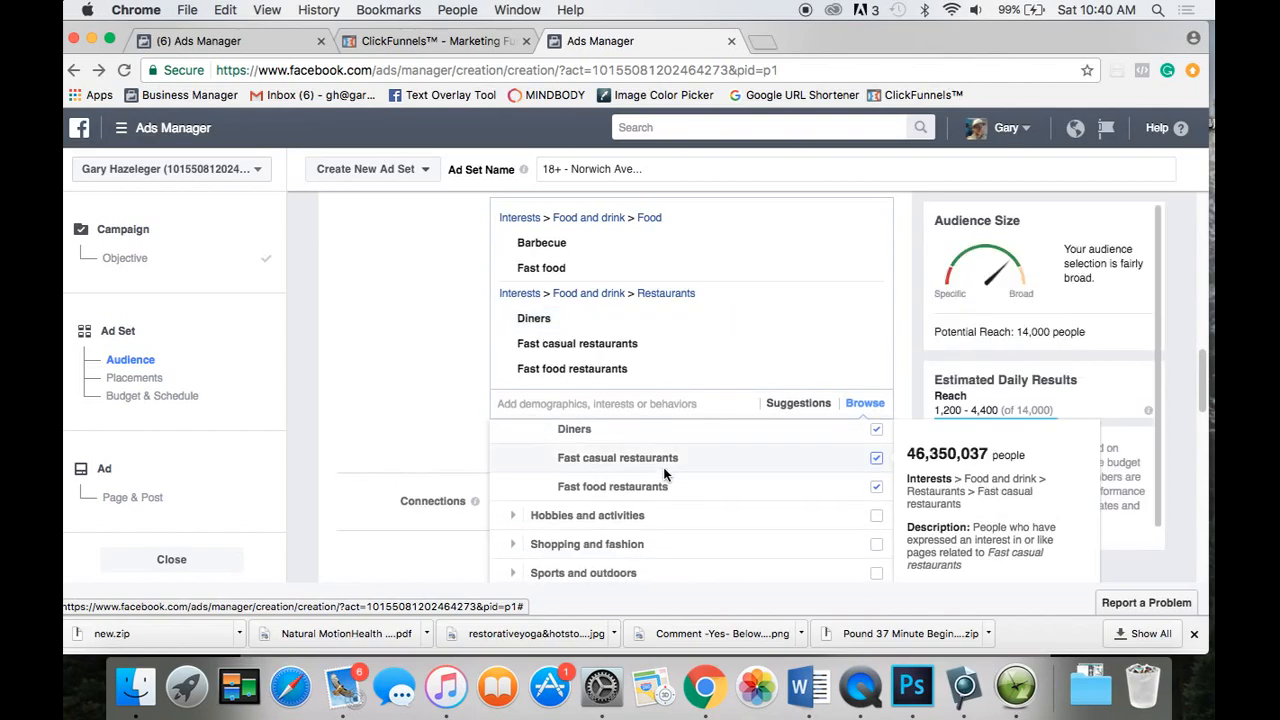
{"action": "scroll", "coordinate": [663, 472], "scroll_direction": "down", "scroll_amount": 3}
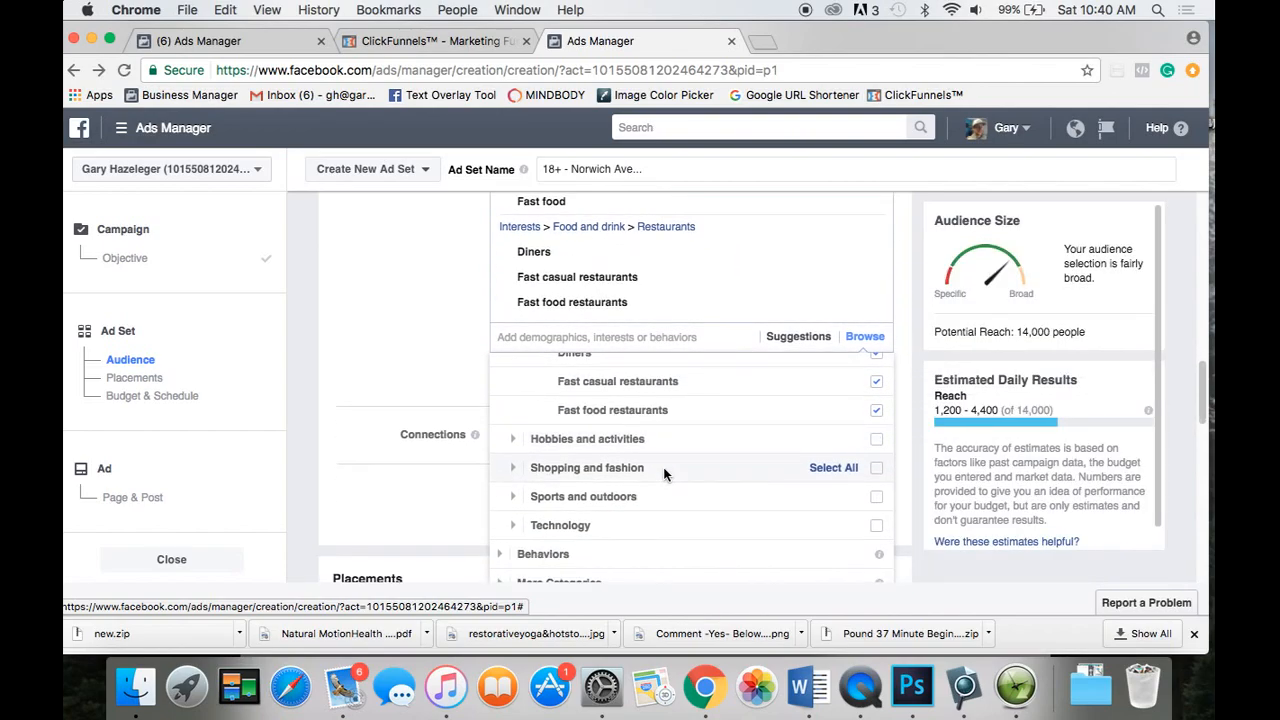
{"action": "scroll", "coordinate": [663, 467], "scroll_direction": "down", "scroll_amount": 2}
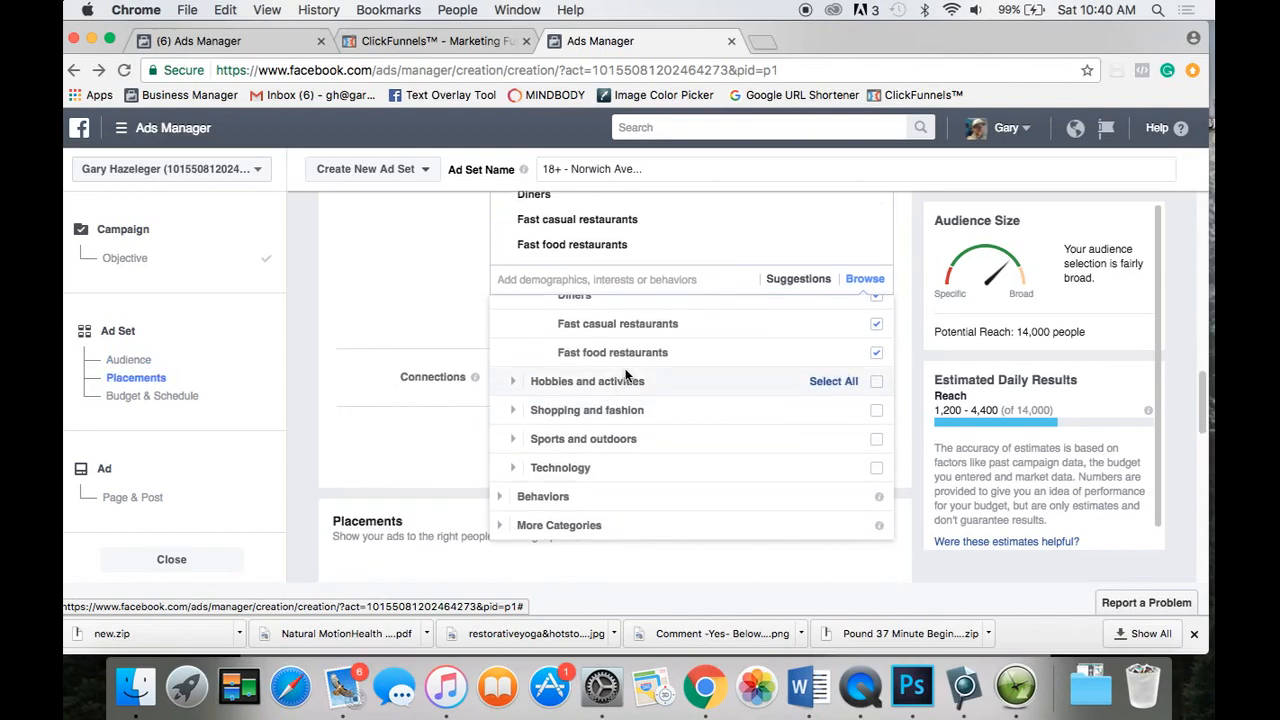
{"action": "scroll", "coordinate": [621, 428], "scroll_direction": "up", "scroll_amount": 5}
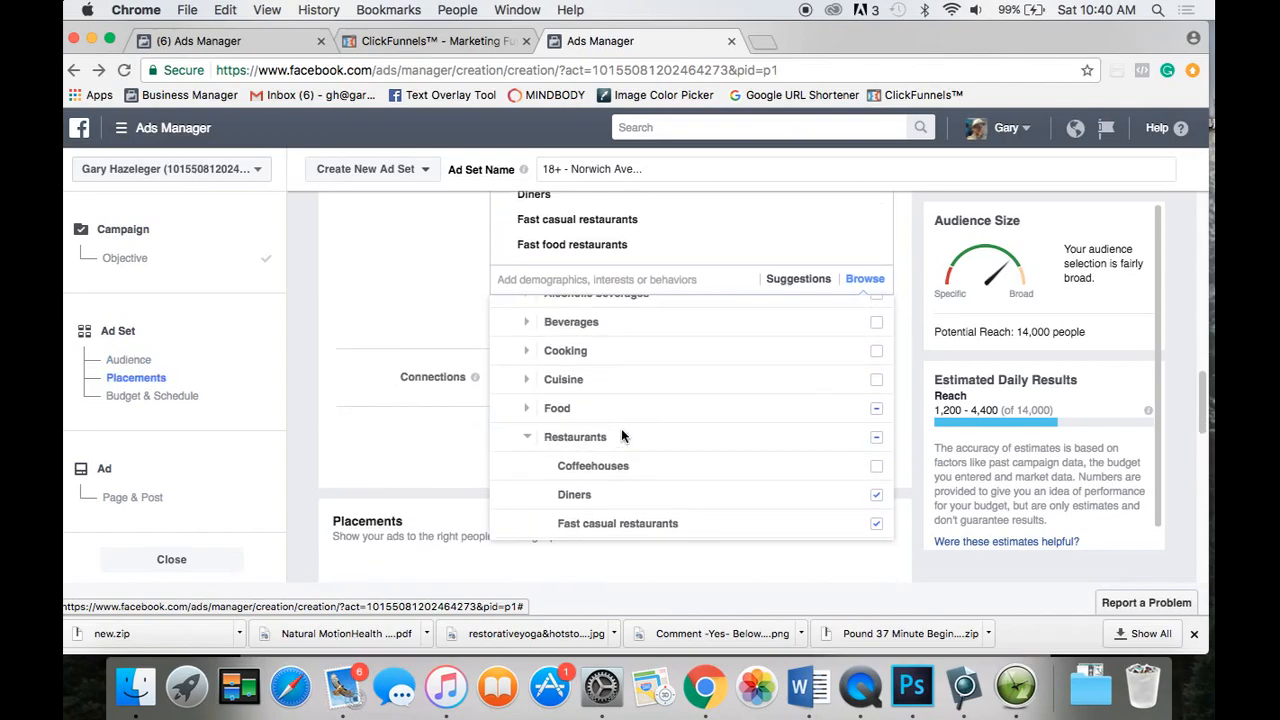
{"action": "scroll", "coordinate": [621, 428], "scroll_direction": "up", "scroll_amount": 2}
{"action": "left_click", "coordinate": [528, 483]}
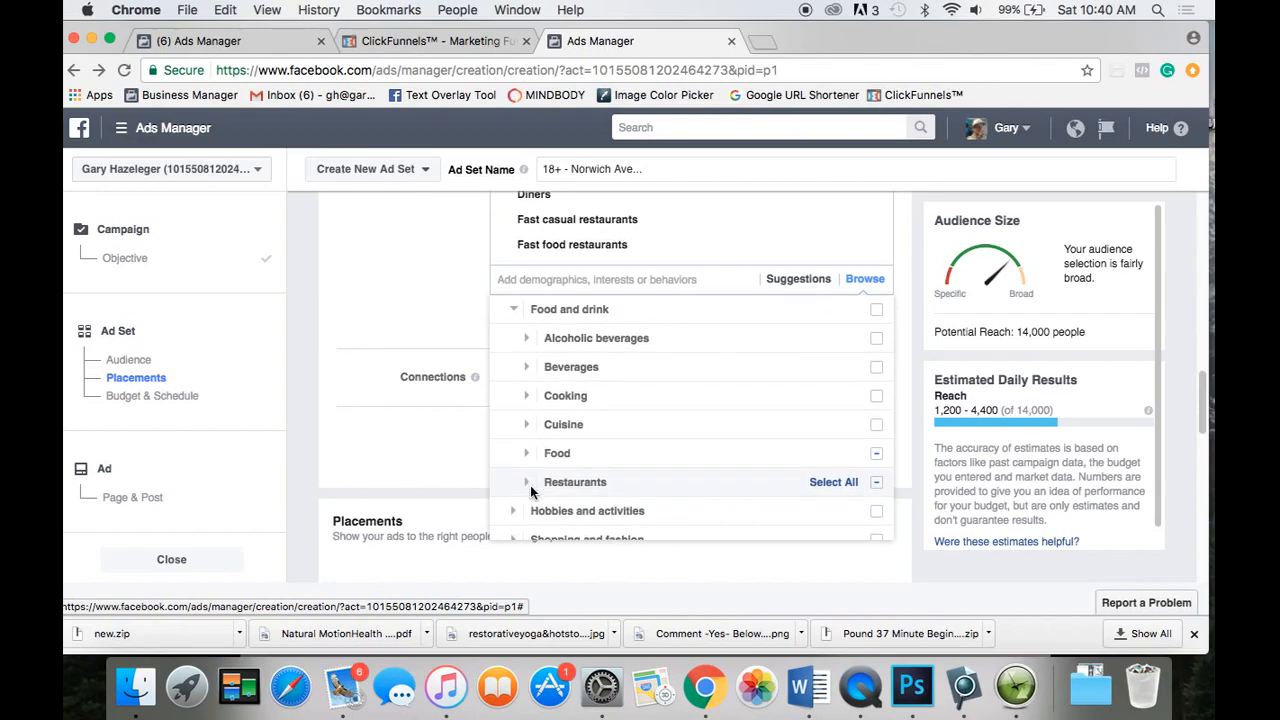
{"action": "scroll", "coordinate": [573, 410], "scroll_direction": "up", "scroll_amount": 2}
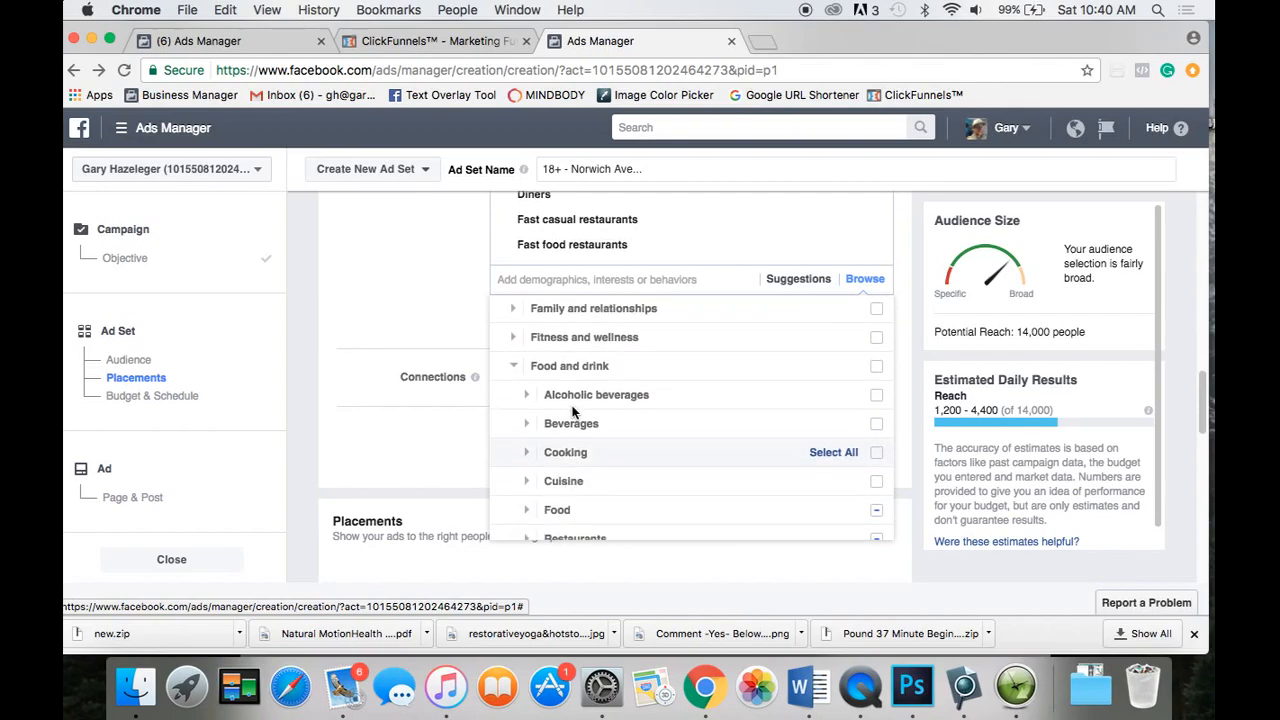
{"action": "scroll", "coordinate": [573, 410], "scroll_direction": "up", "scroll_amount": 6}
{"action": "scroll", "coordinate": [403, 419], "scroll_direction": "down", "scroll_amount": 3}
{"action": "scroll", "coordinate": [403, 419], "scroll_direction": "down", "scroll_amount": 2}
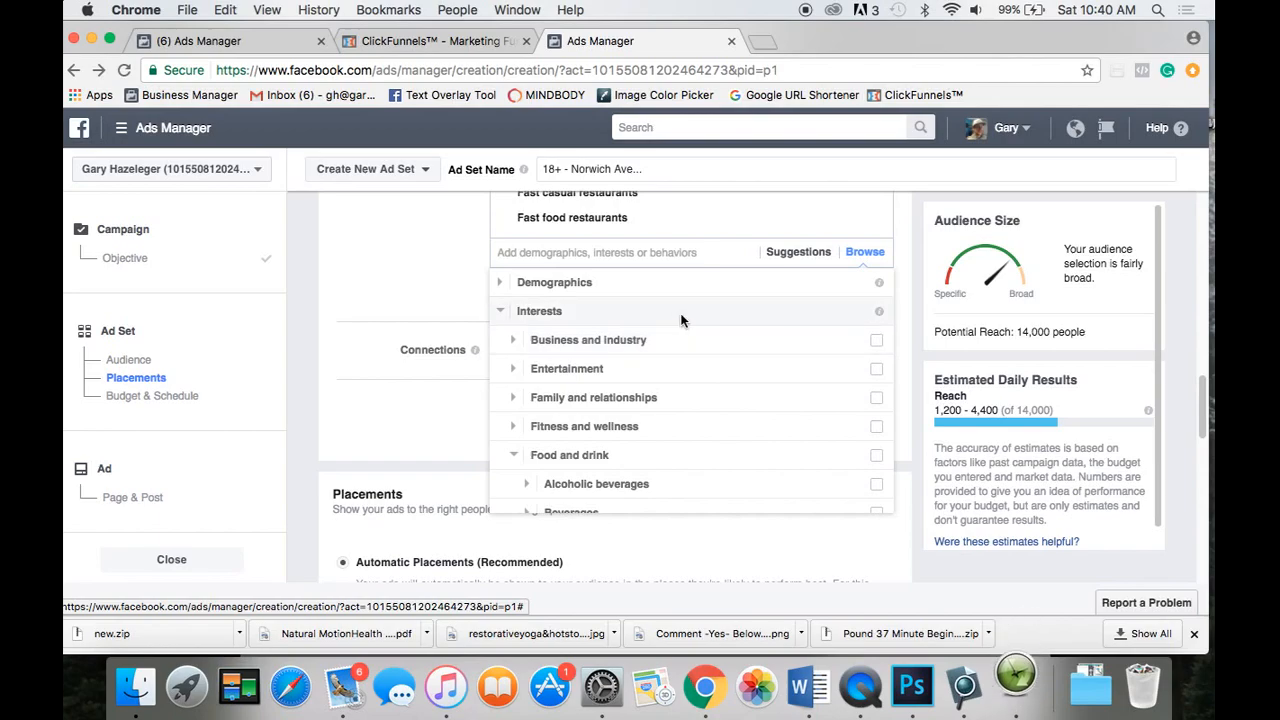
Collapse Interests and inspect the Behaviors > Purchase behavior options.
{"action": "left_click", "coordinate": [499, 310]}
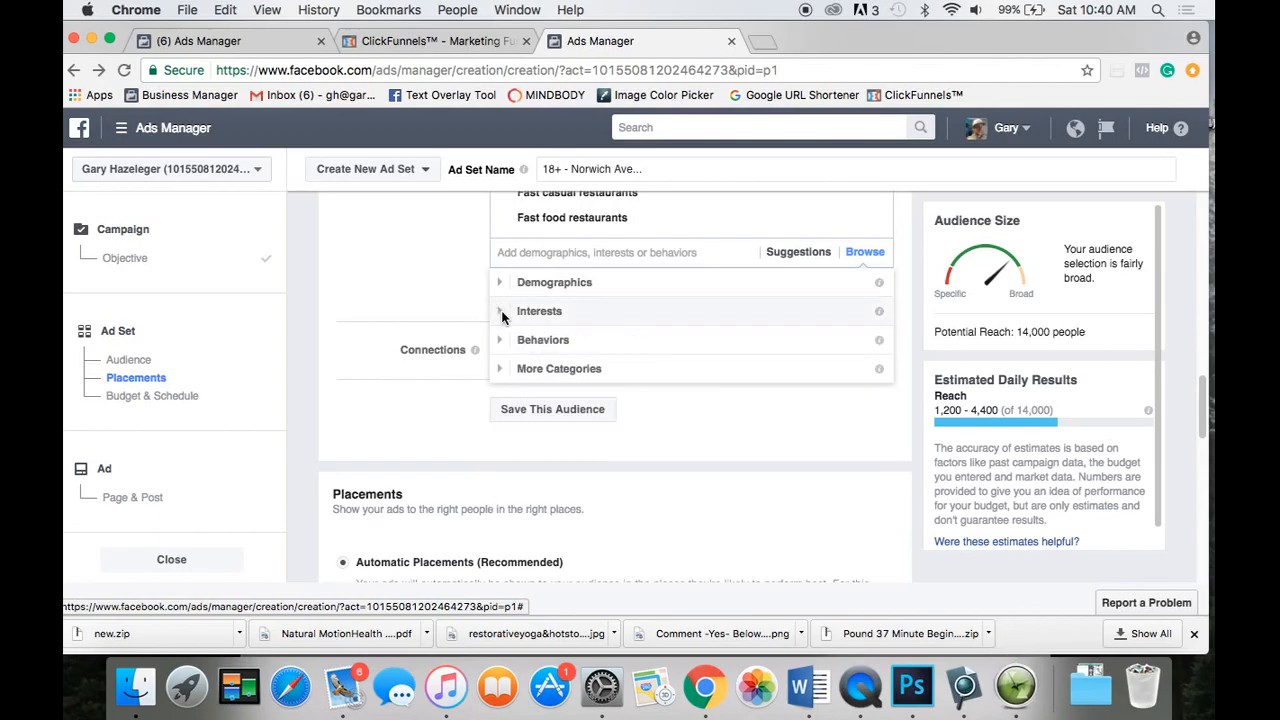
{"action": "left_click", "coordinate": [503, 340]}
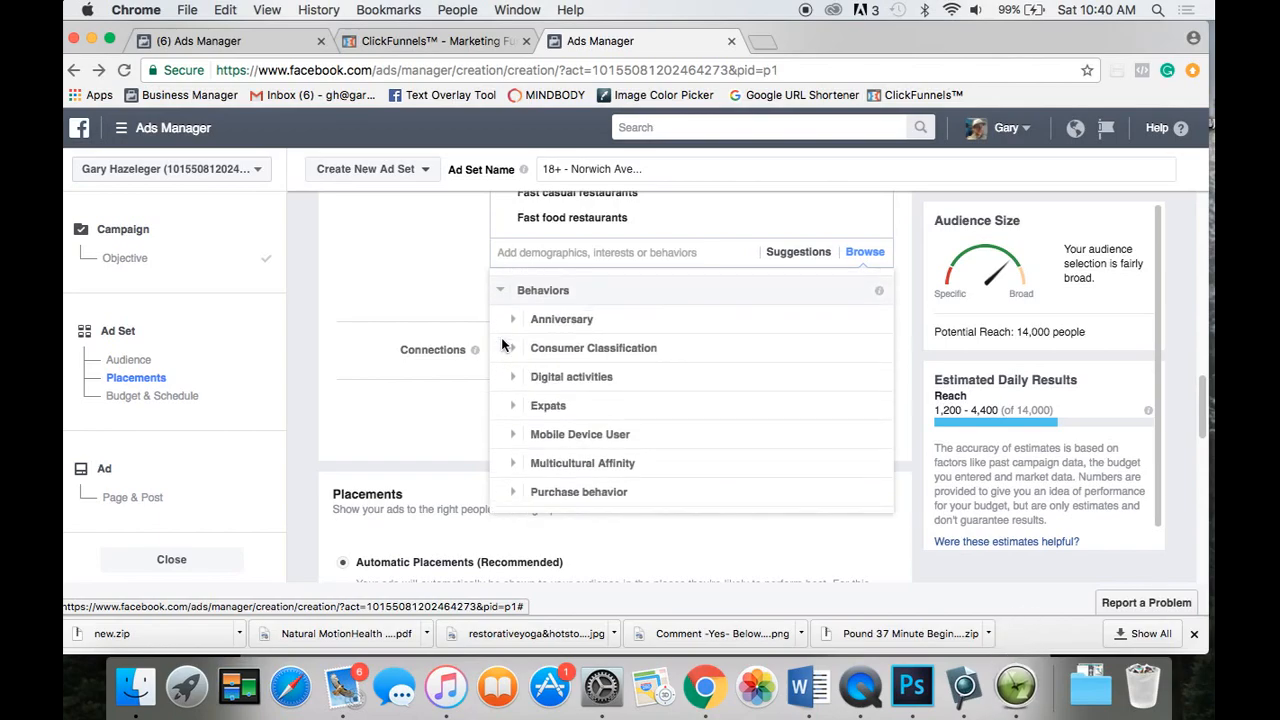
{"action": "scroll", "coordinate": [713, 335], "scroll_direction": "down", "scroll_amount": 4}
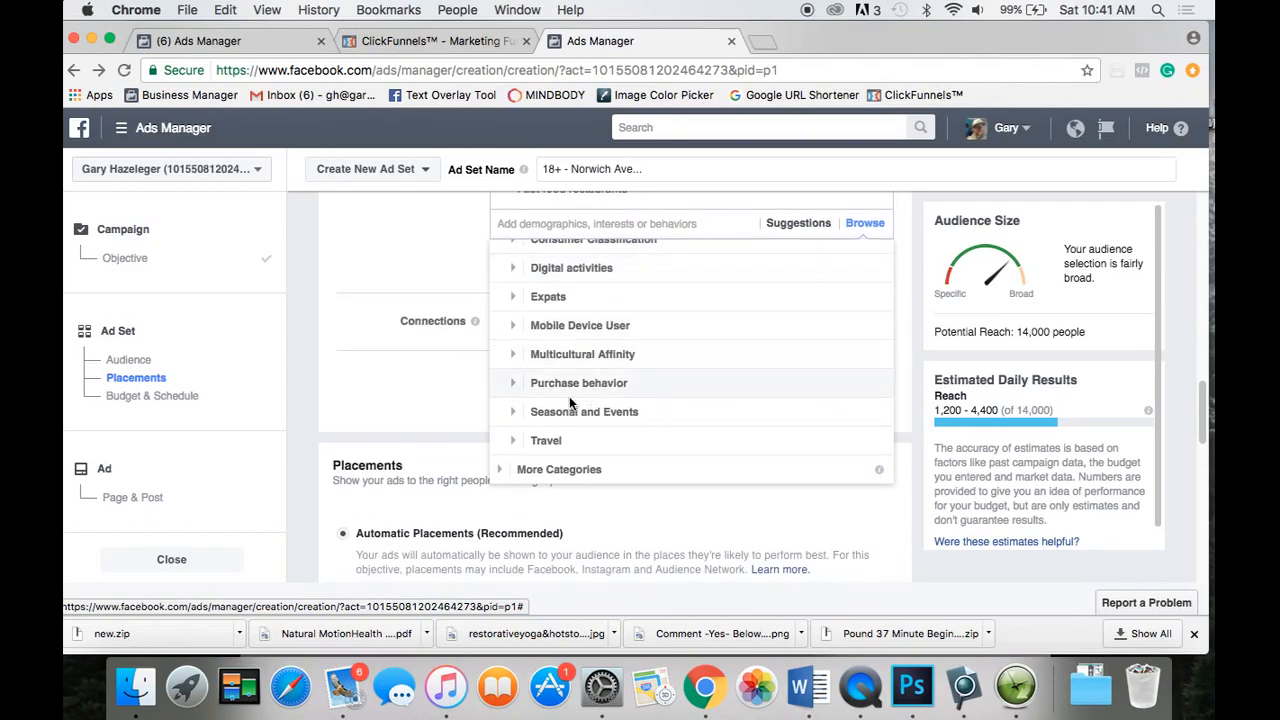
{"action": "left_click", "coordinate": [514, 382]}
{"action": "mouse_move", "coordinate": [596, 388]}
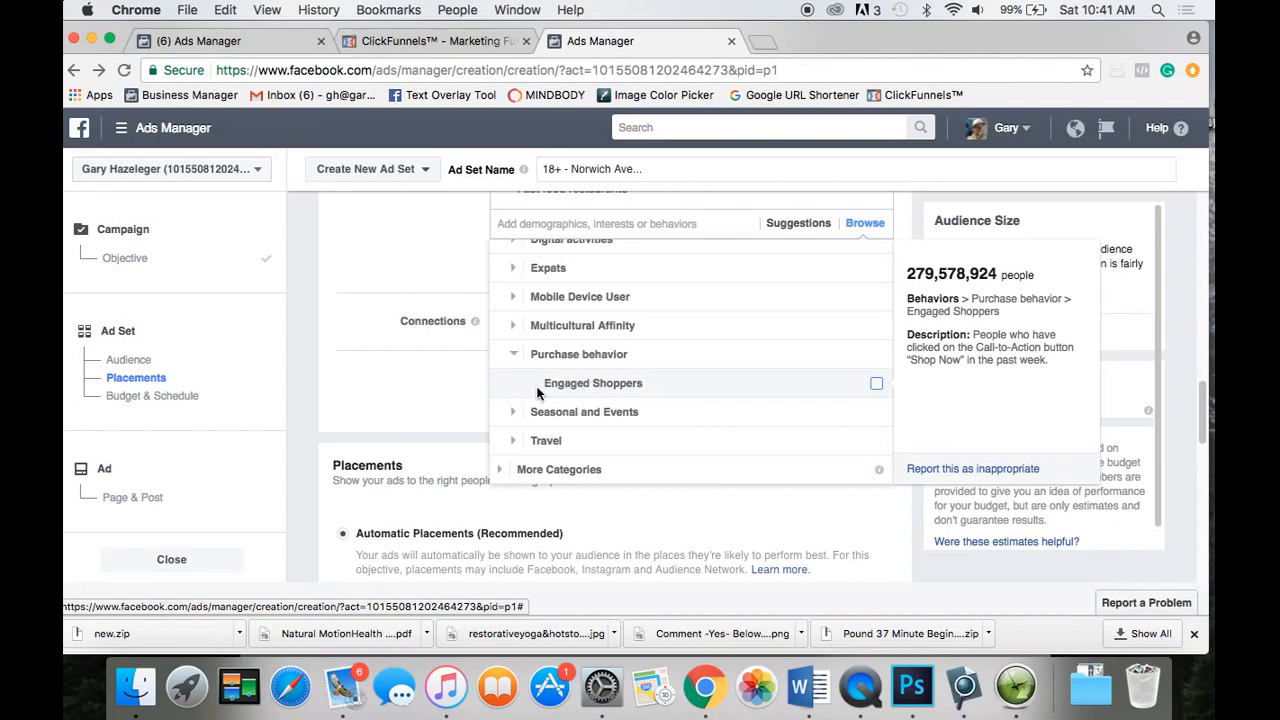
{"action": "left_click", "coordinate": [516, 357]}
{"action": "scroll", "coordinate": [519, 363], "scroll_direction": "up", "scroll_amount": 1}
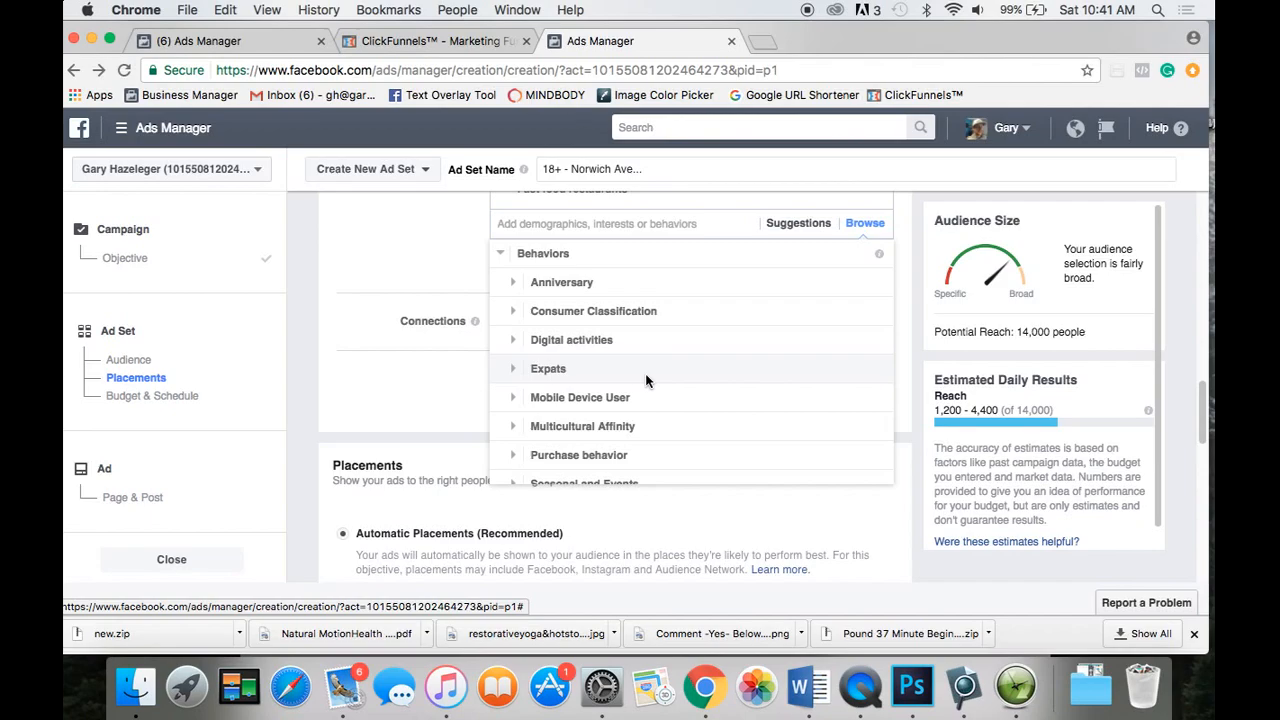
{"action": "scroll", "coordinate": [639, 373], "scroll_direction": "down", "scroll_amount": 4}
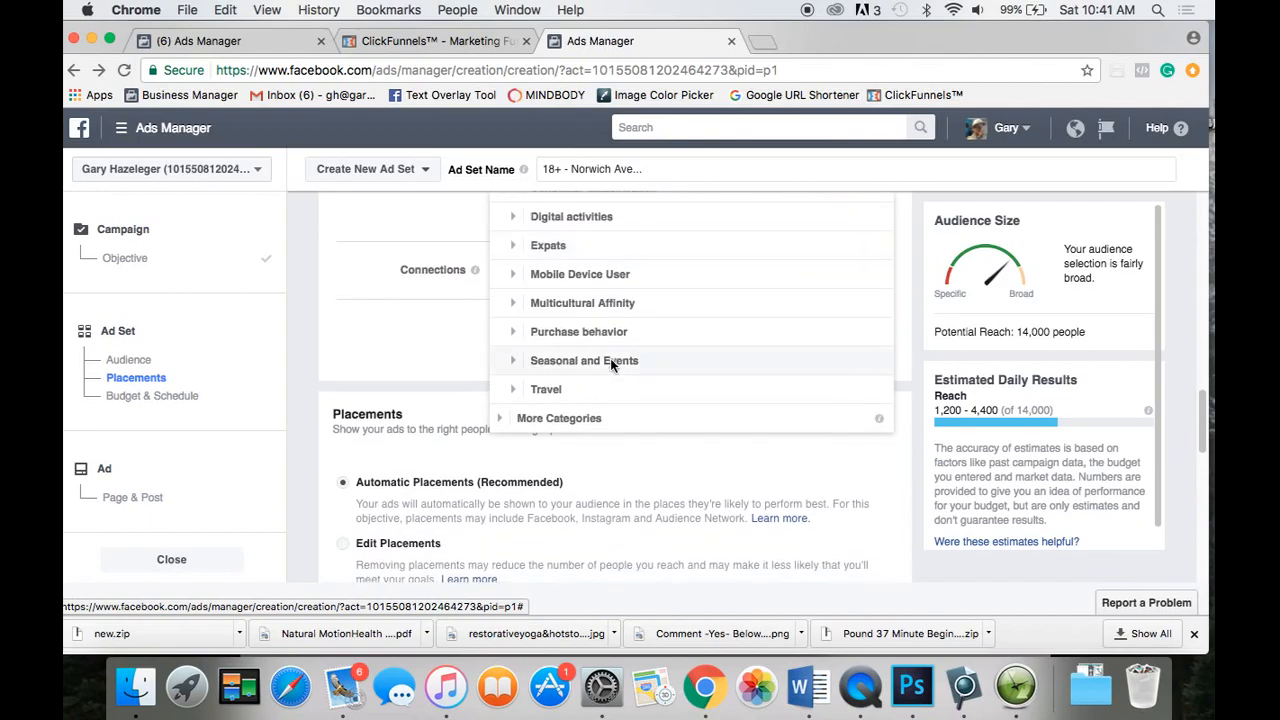
Look through the Travel and Anniversary targeting categories.
{"action": "left_click", "coordinate": [540, 390]}
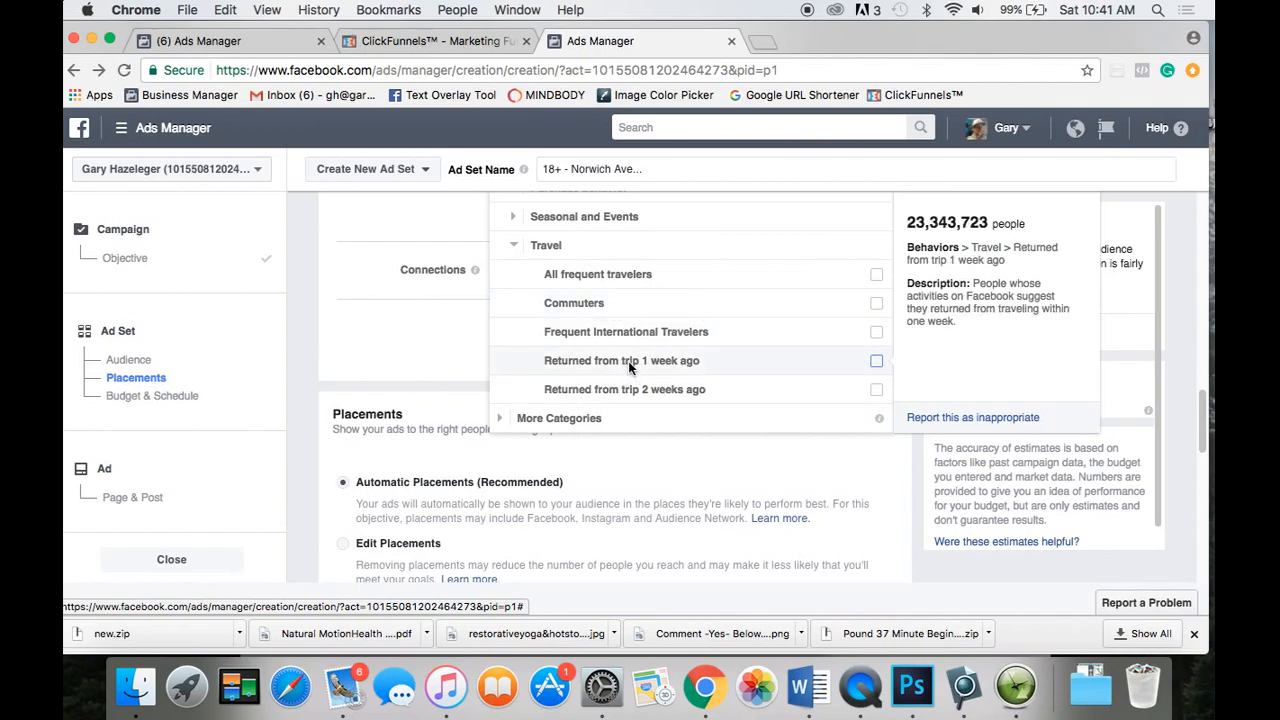
{"action": "left_click", "coordinate": [510, 245]}
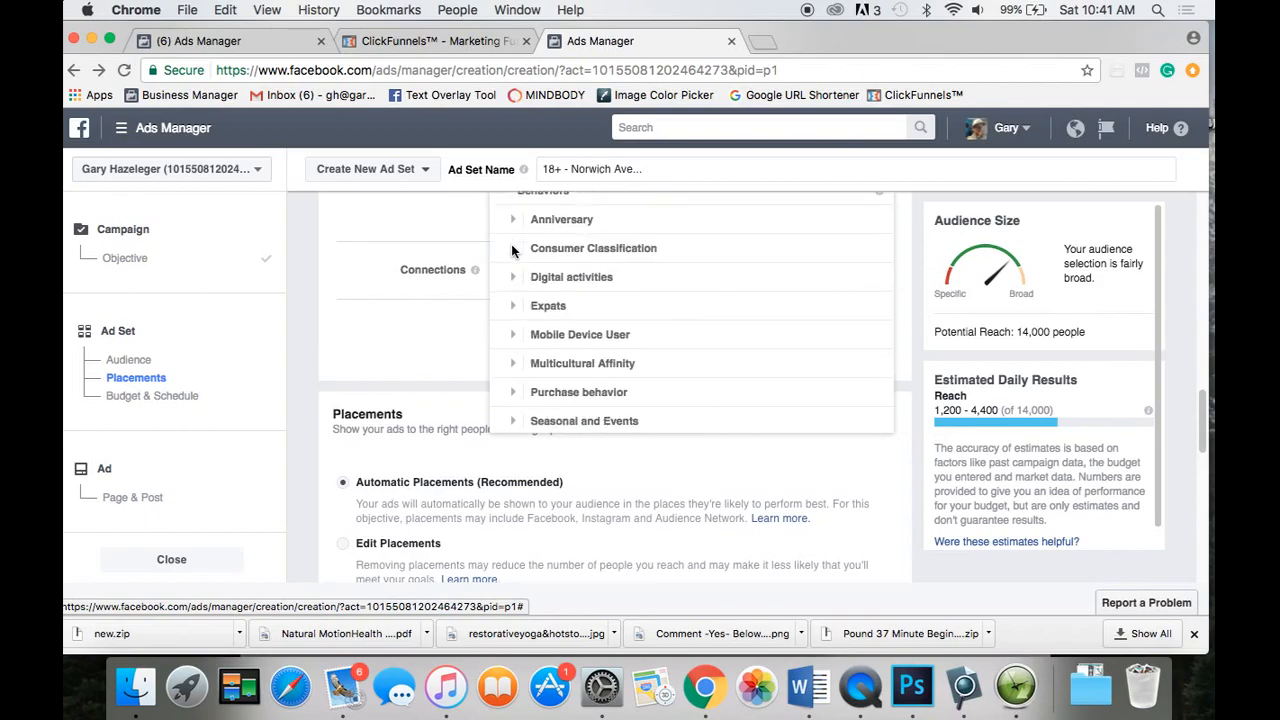
{"action": "scroll", "coordinate": [620, 309], "scroll_direction": "down", "scroll_amount": 5}
{"action": "scroll", "coordinate": [620, 309], "scroll_direction": "up", "scroll_amount": 5}
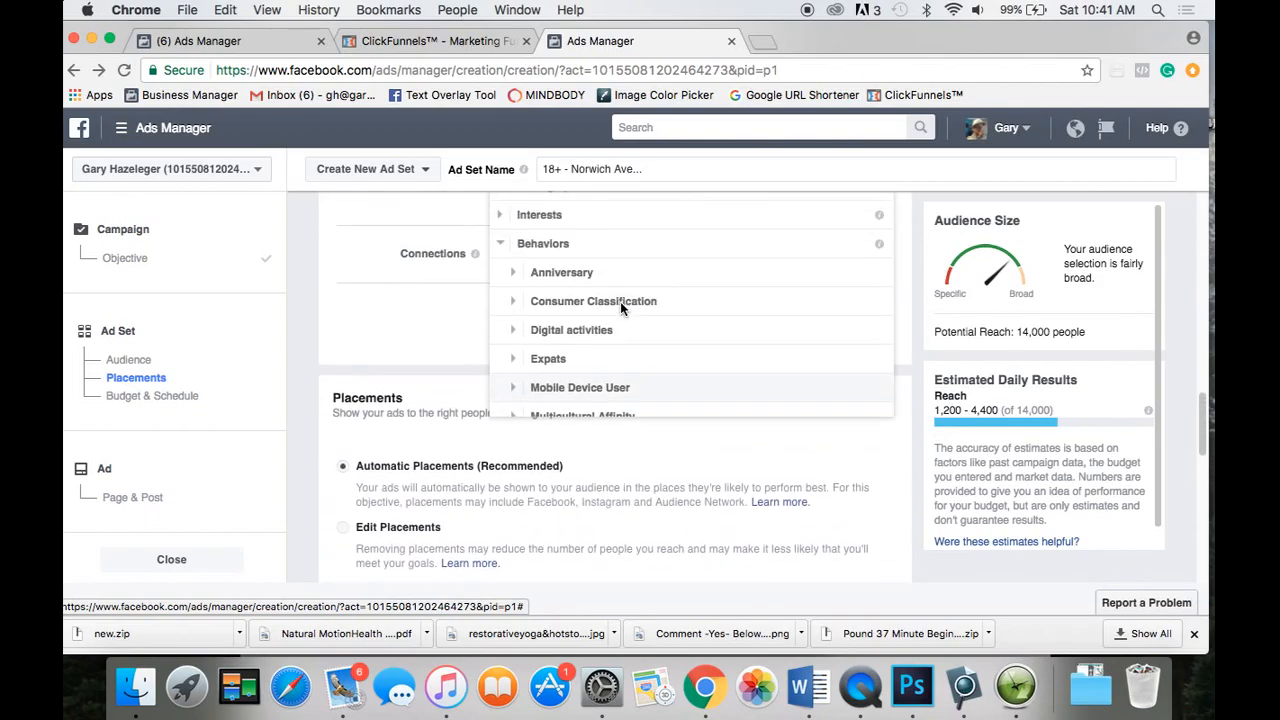
{"action": "scroll", "coordinate": [548, 328], "scroll_direction": "down", "scroll_amount": 2}
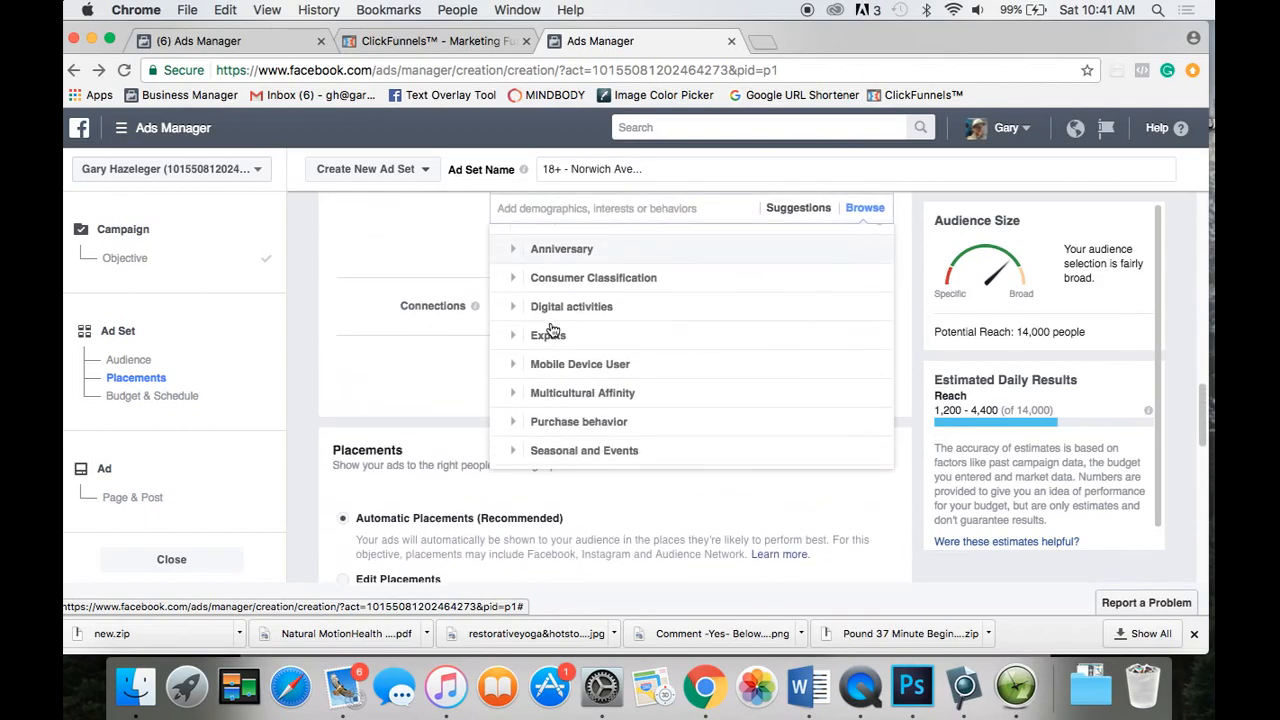
{"action": "left_click", "coordinate": [519, 251]}
{"action": "mouse_move", "coordinate": [623, 266]}
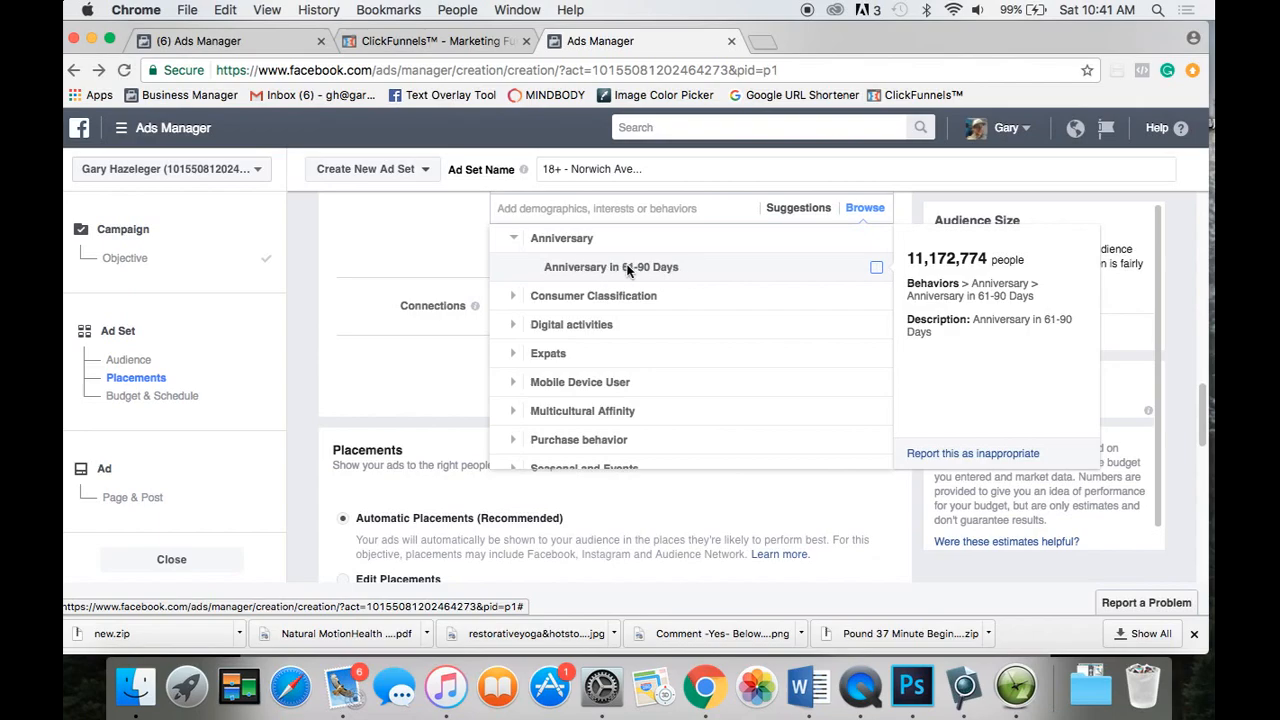
{"action": "left_click", "coordinate": [562, 238]}
{"action": "scroll", "coordinate": [605, 354], "scroll_direction": "up", "scroll_amount": 1}
{"action": "scroll", "coordinate": [605, 354], "scroll_direction": "down", "scroll_amount": 3}
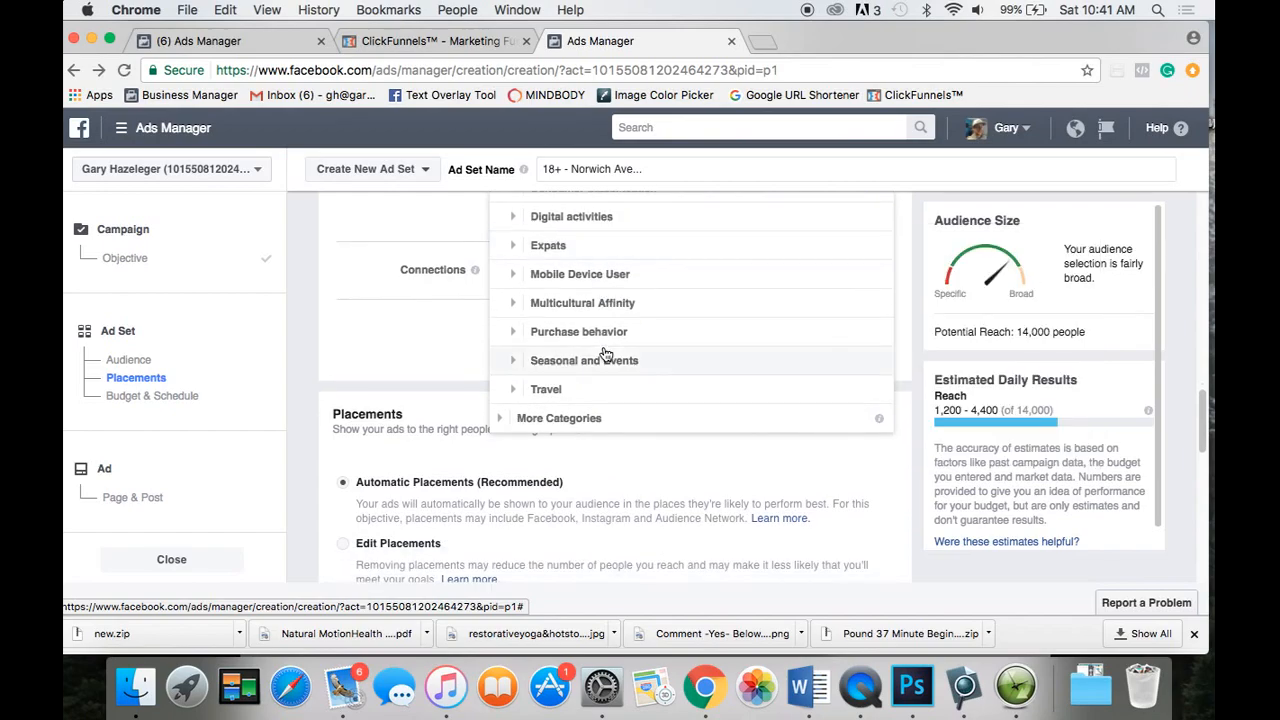
Check More Categories, then close the category browser keeping the five food interests.
{"action": "left_click", "coordinate": [502, 417]}
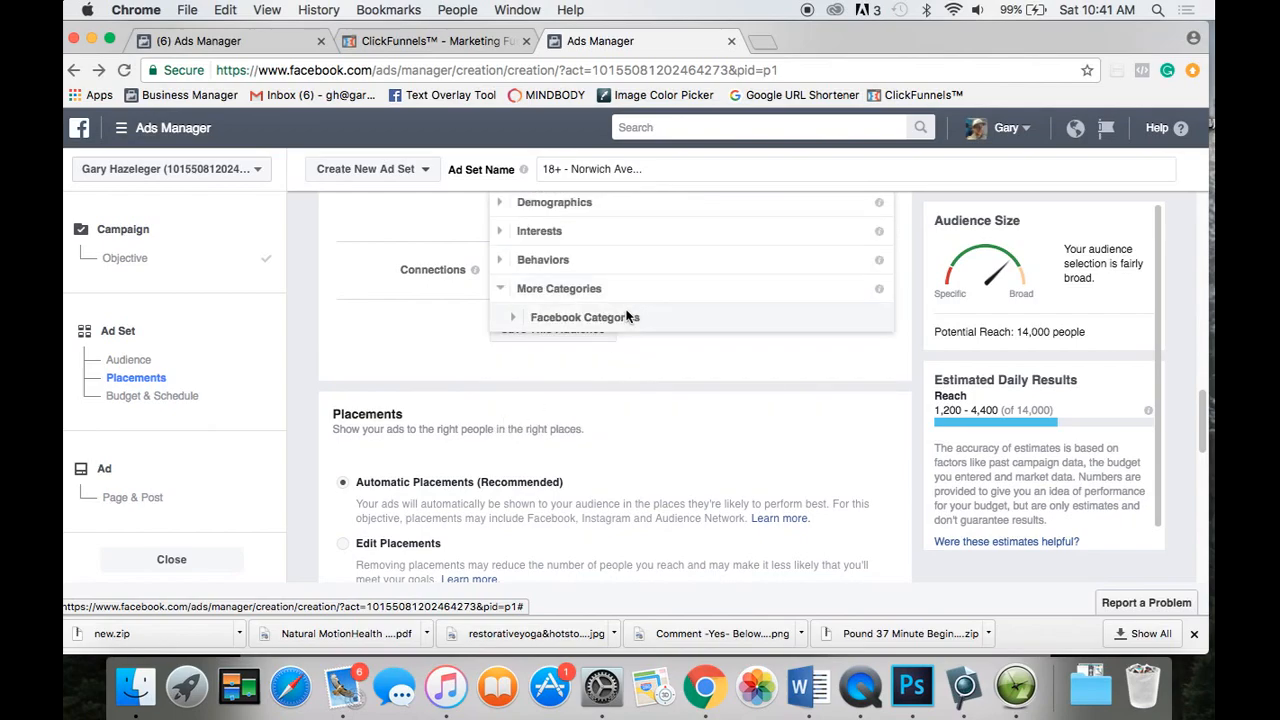
{"action": "scroll", "coordinate": [634, 279], "scroll_direction": "up", "scroll_amount": 3}
{"action": "left_click", "coordinate": [453, 413]}
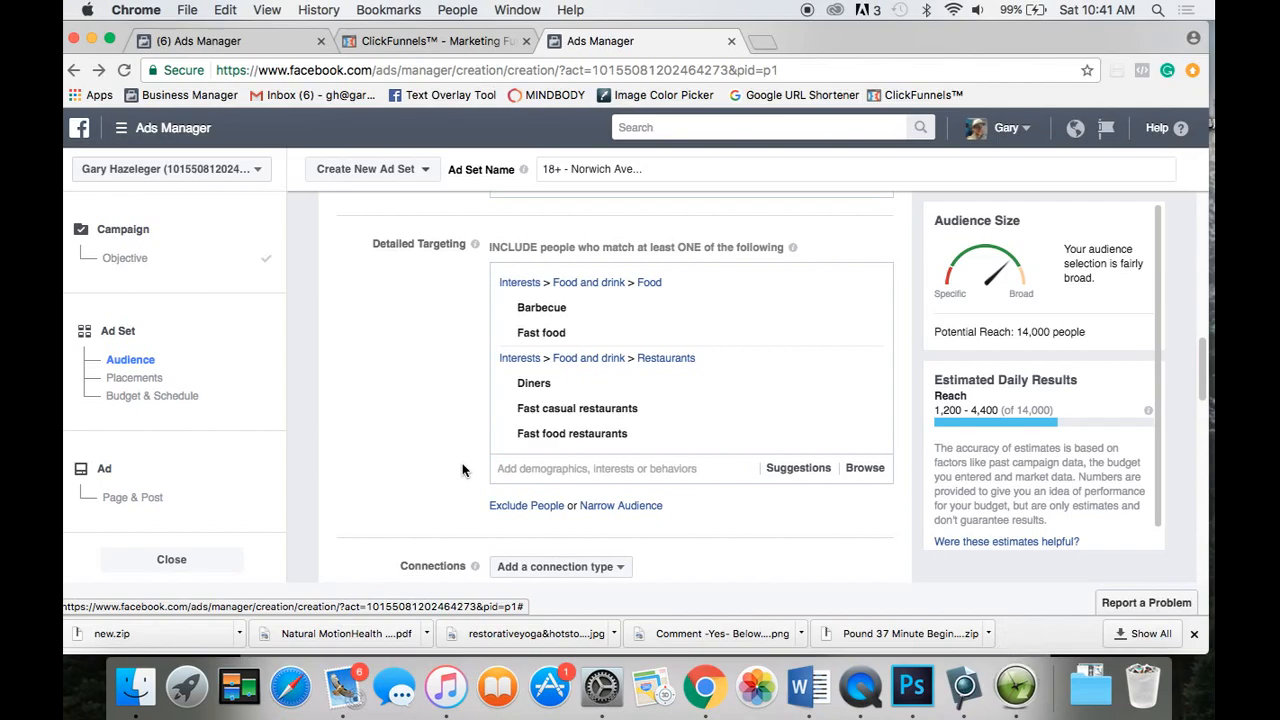
{"action": "scroll", "coordinate": [462, 469], "scroll_direction": "down", "scroll_amount": 1}
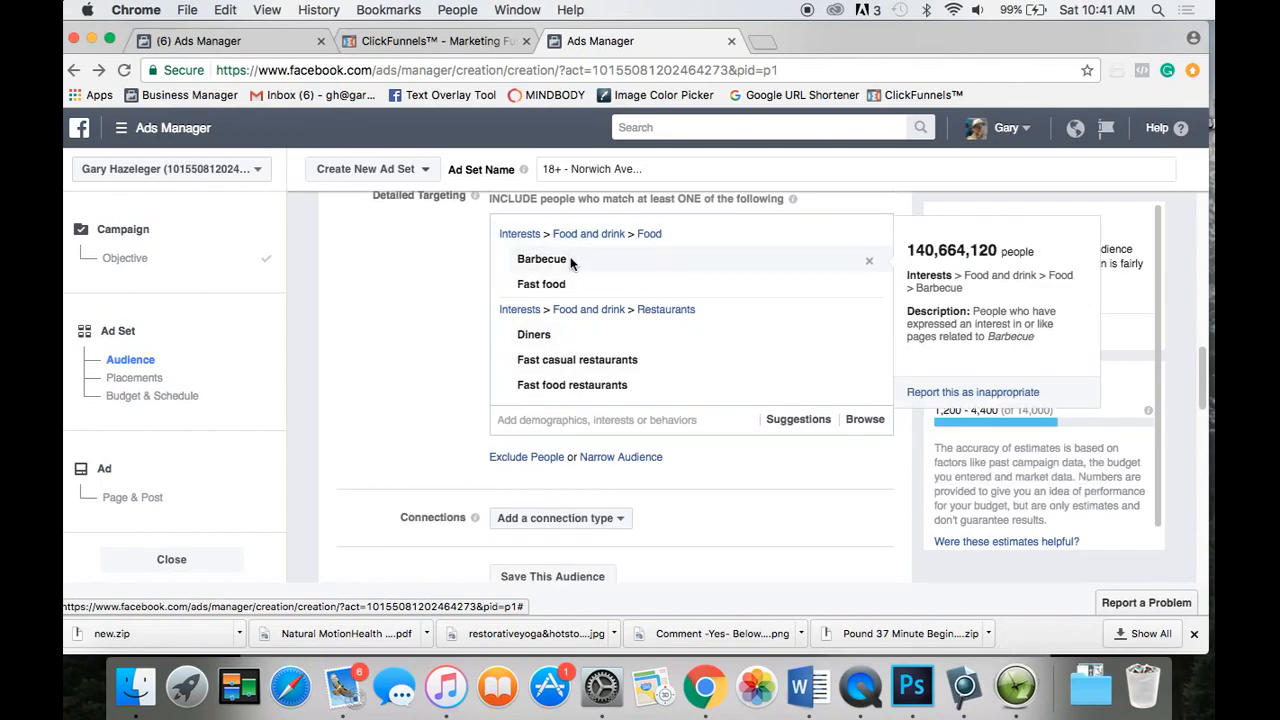
{"action": "mouse_move", "coordinate": [575, 285]}
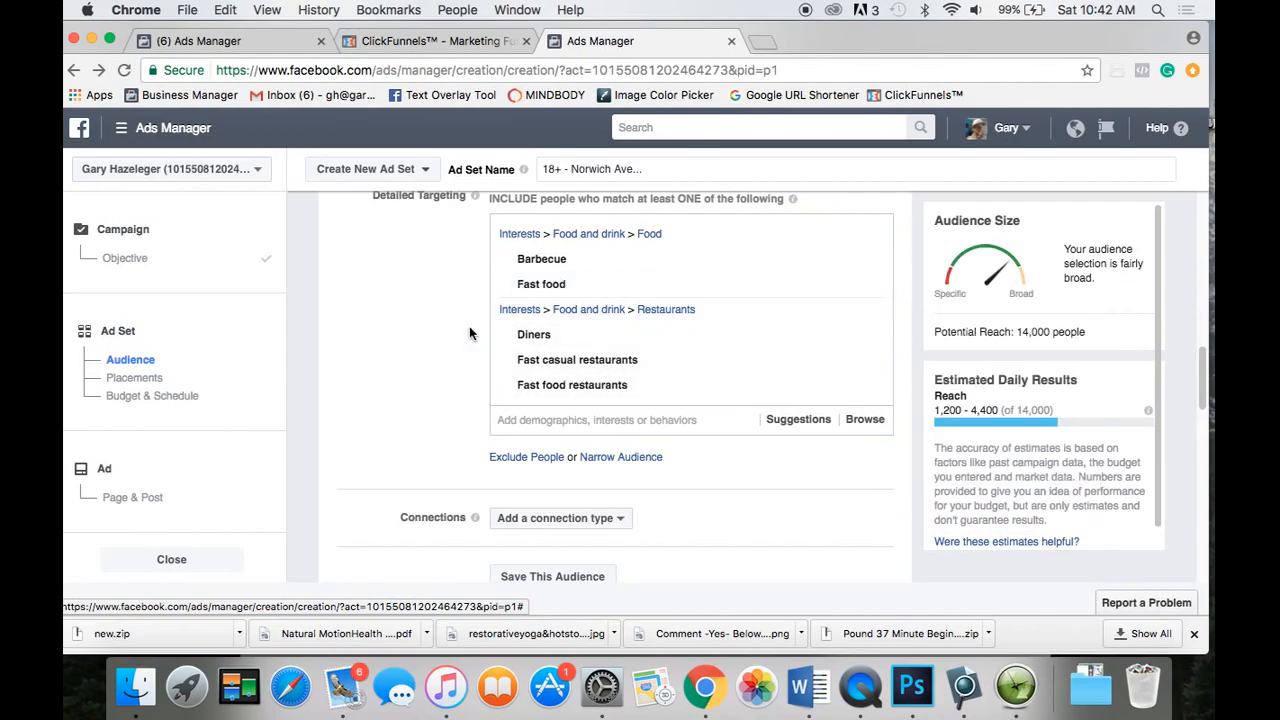
{"action": "scroll", "coordinate": [469, 333], "scroll_direction": "down", "scroll_amount": 1}
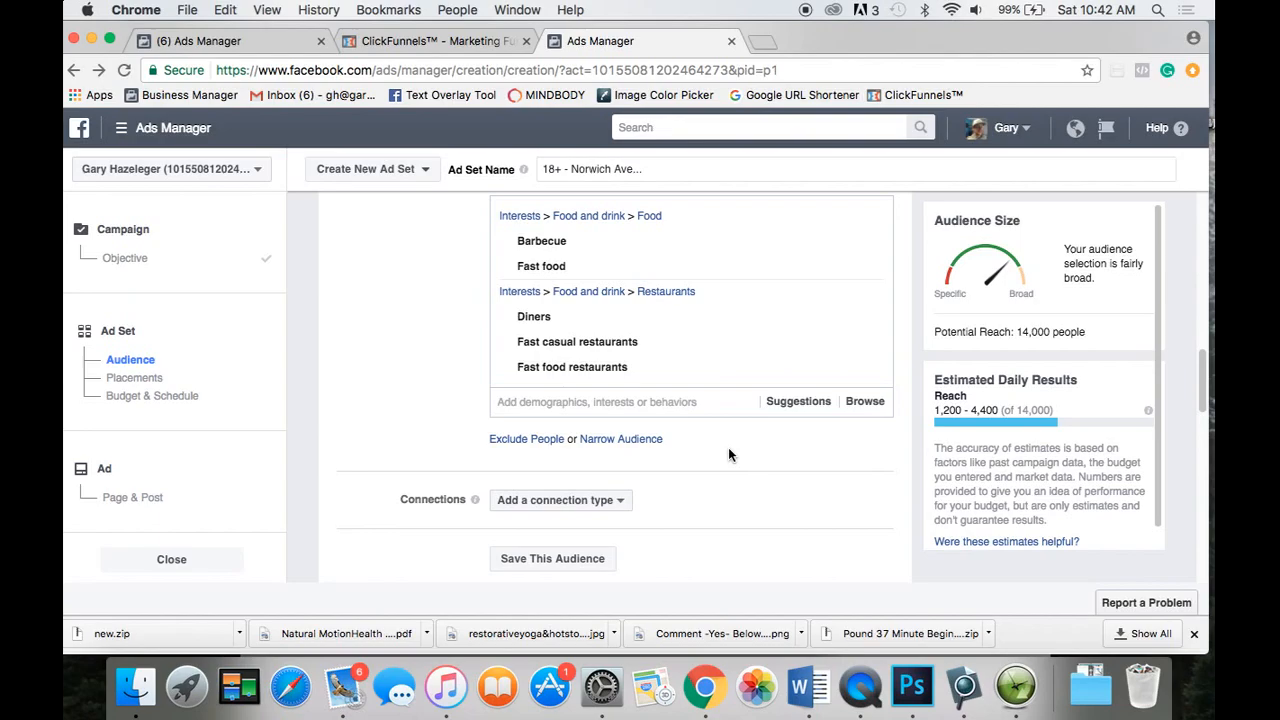
{"action": "left_click", "coordinate": [537, 445]}
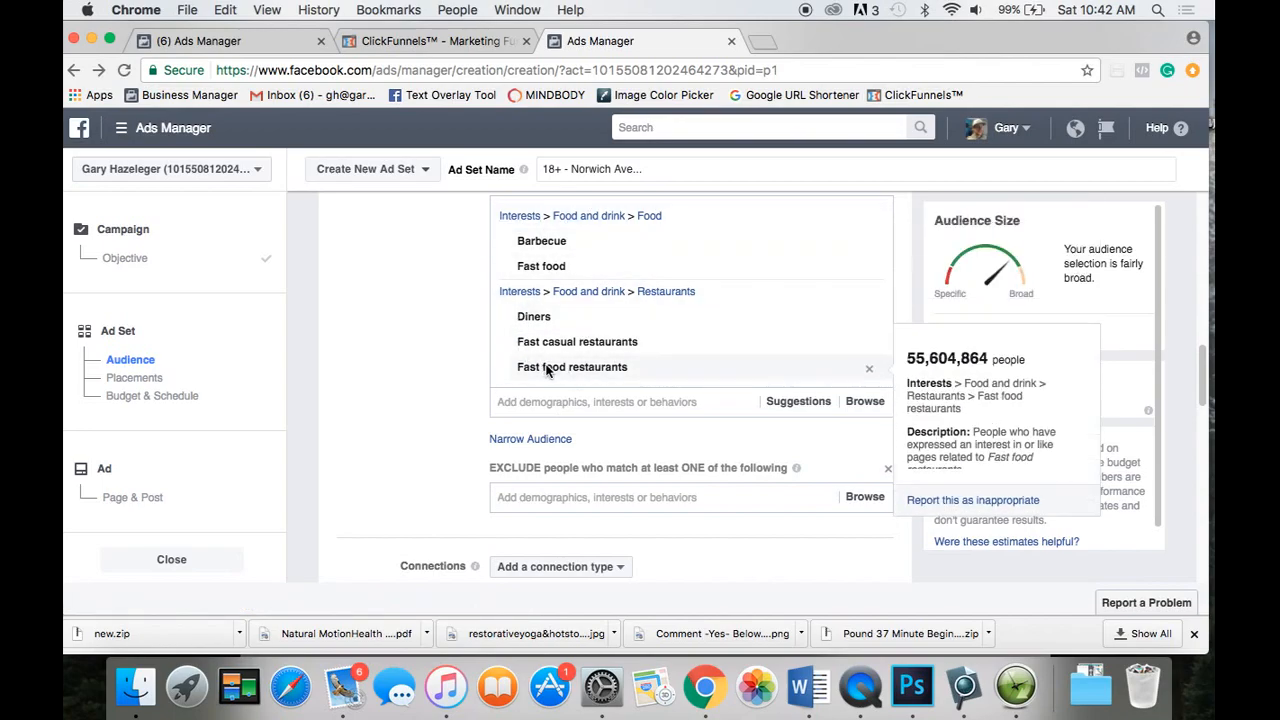
{"action": "left_click", "coordinate": [522, 497]}
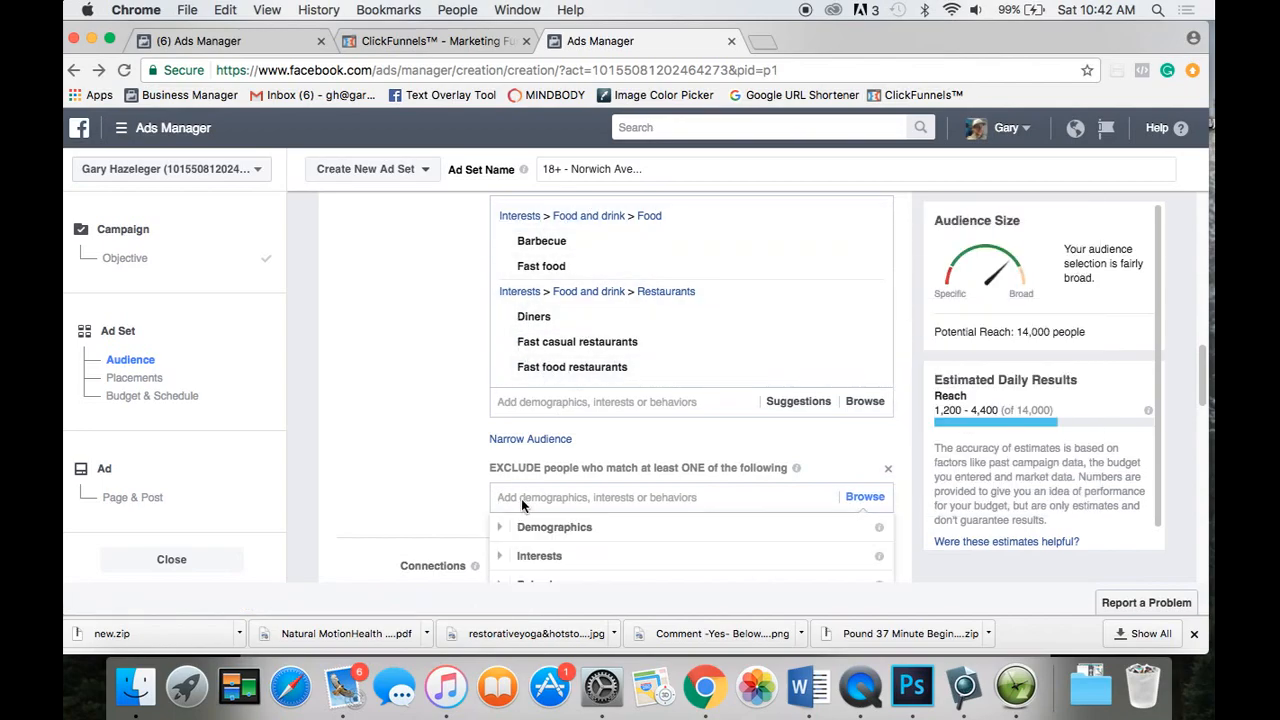
{"action": "type", "text": "vegan"}
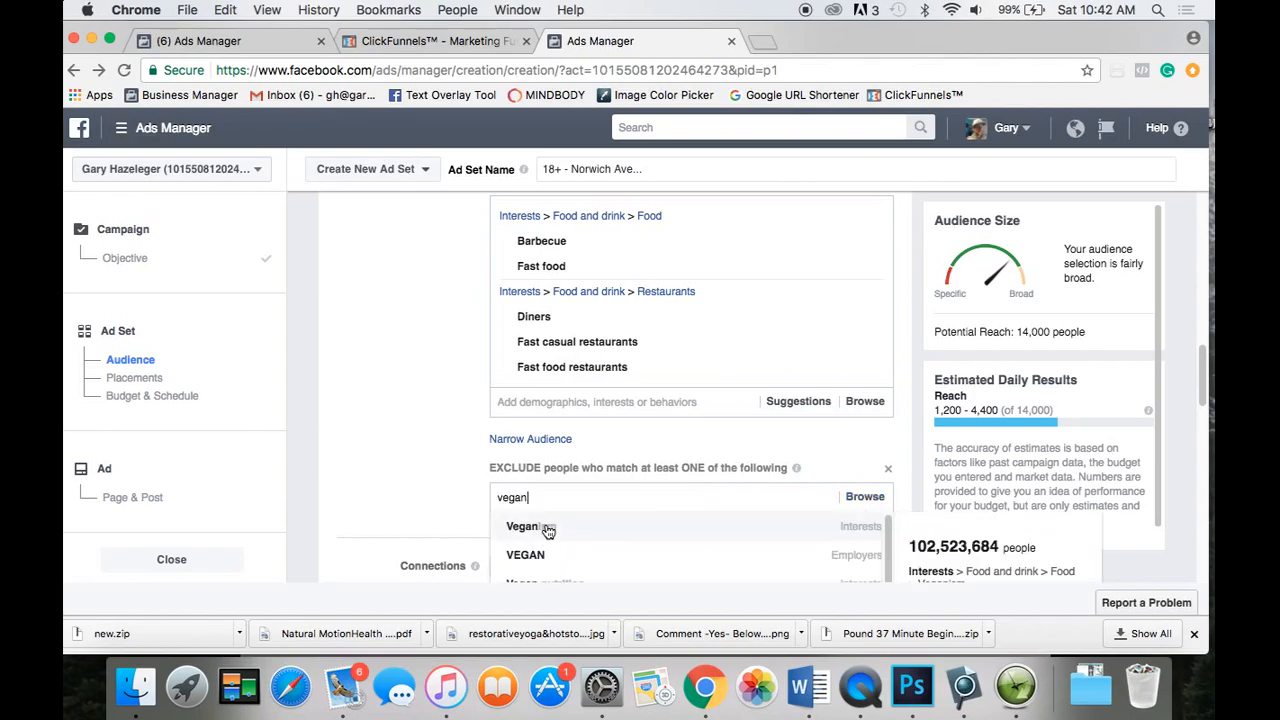
{"action": "left_click", "coordinate": [547, 532]}
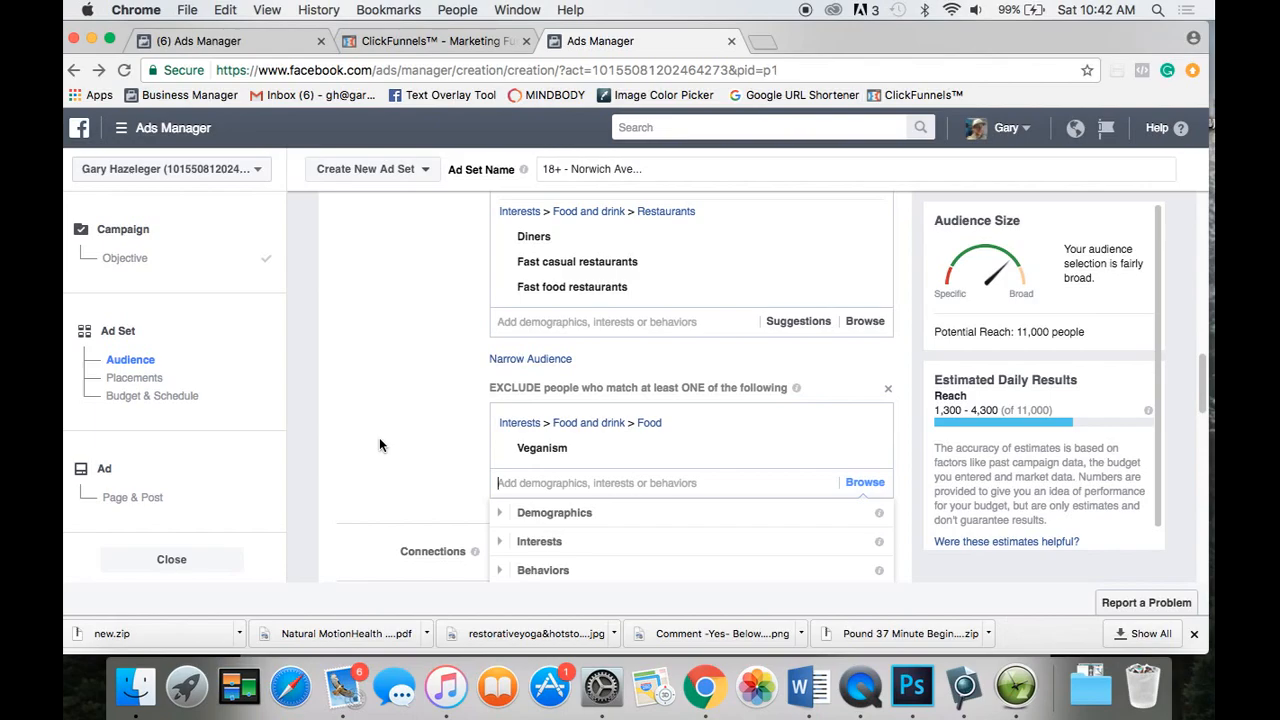
{"action": "type", "text": "ve"}
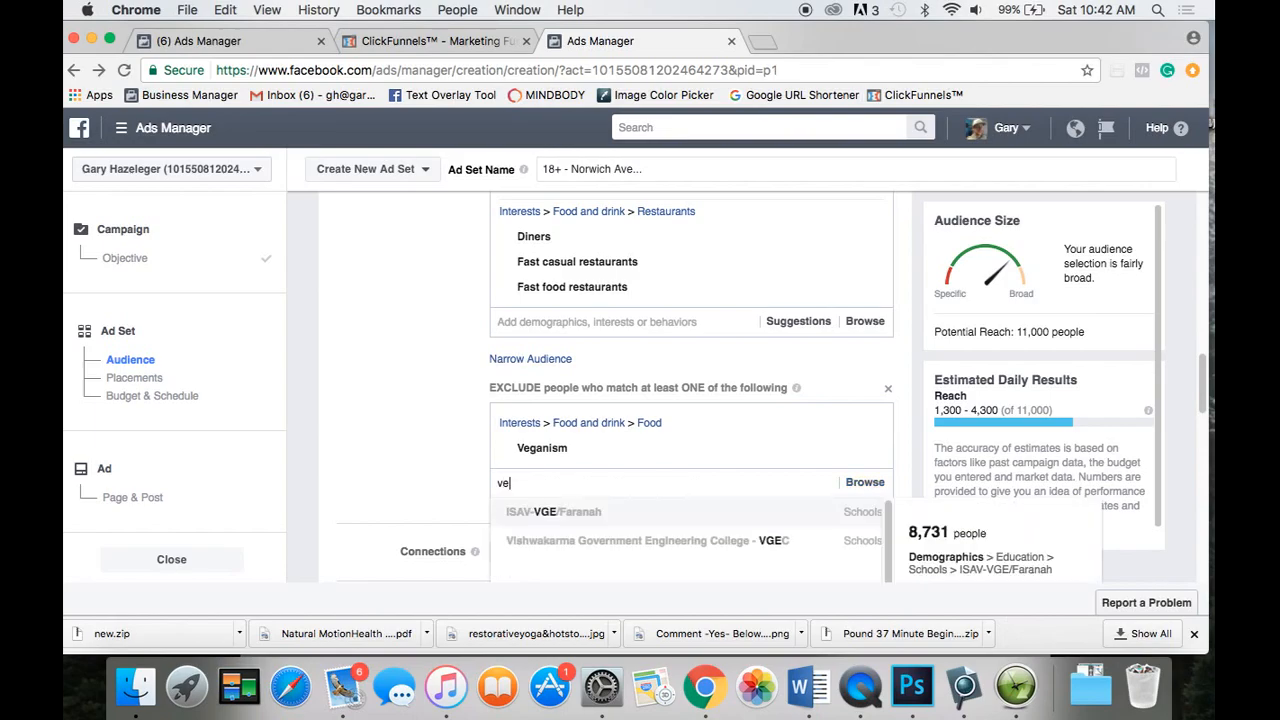
{"action": "type", "text": "geta"}
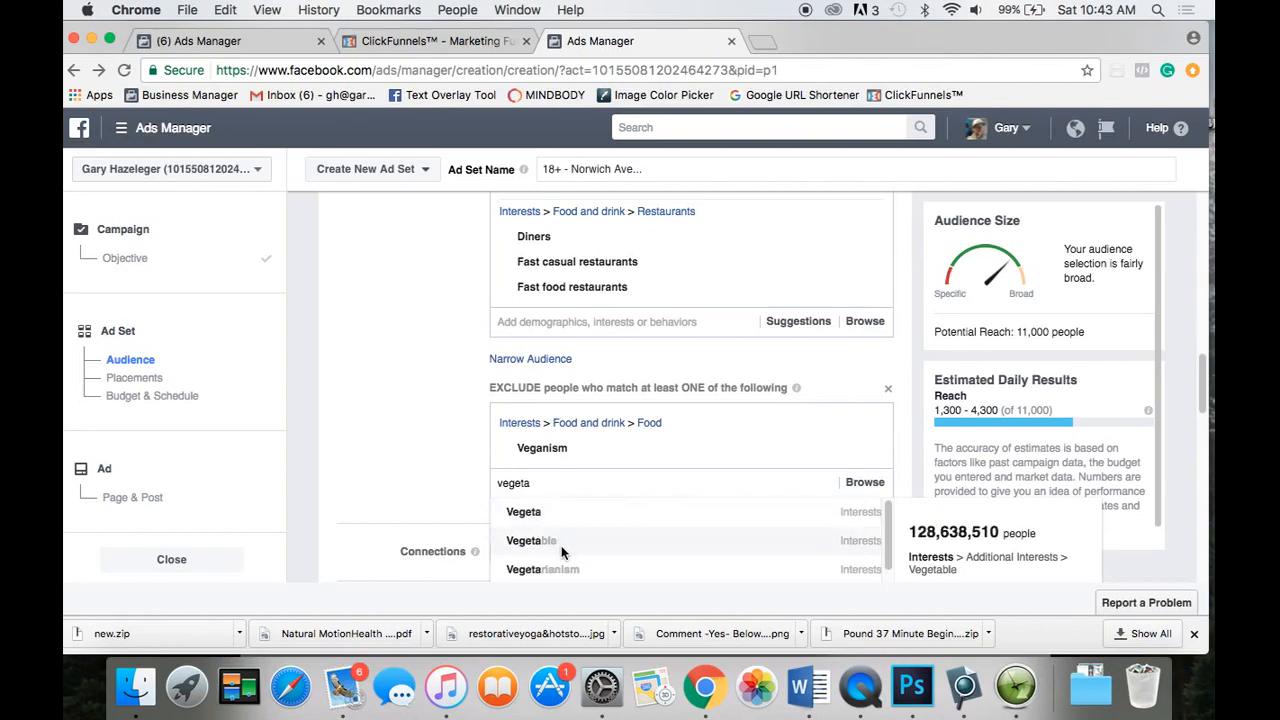
{"action": "left_click", "coordinate": [564, 570]}
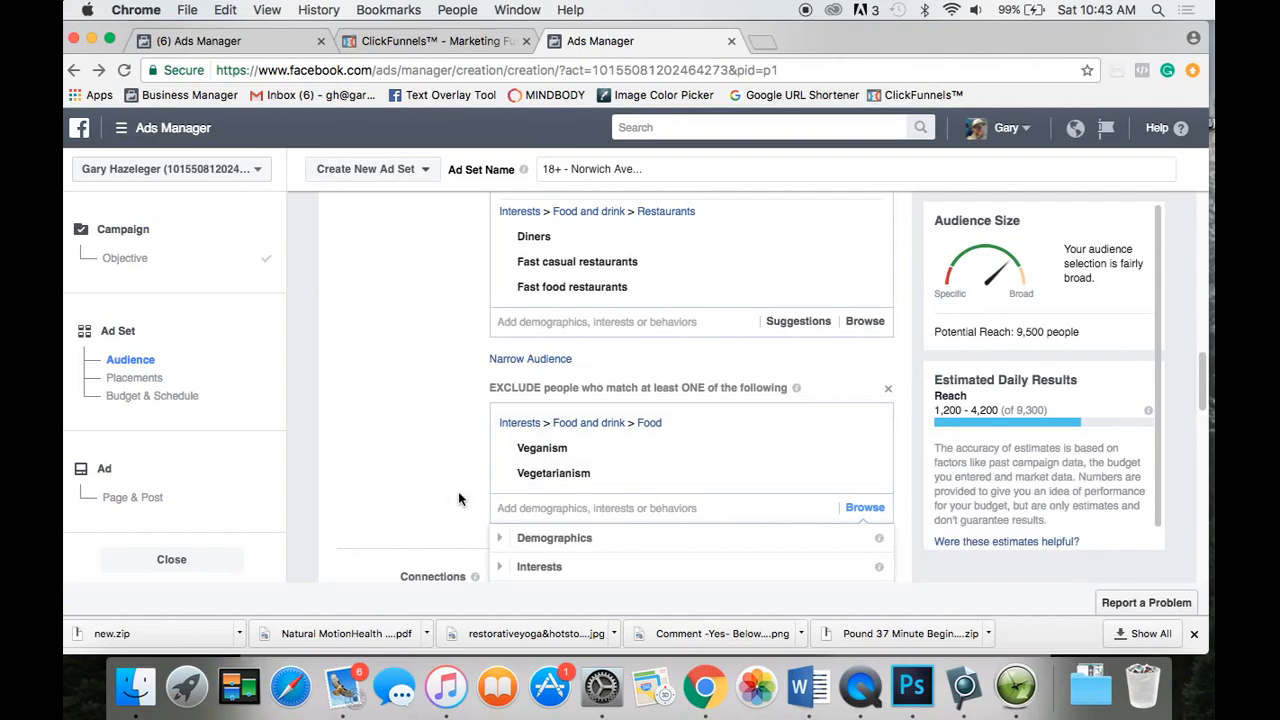
{"action": "scroll", "coordinate": [440, 485], "scroll_direction": "down", "scroll_amount": 2}
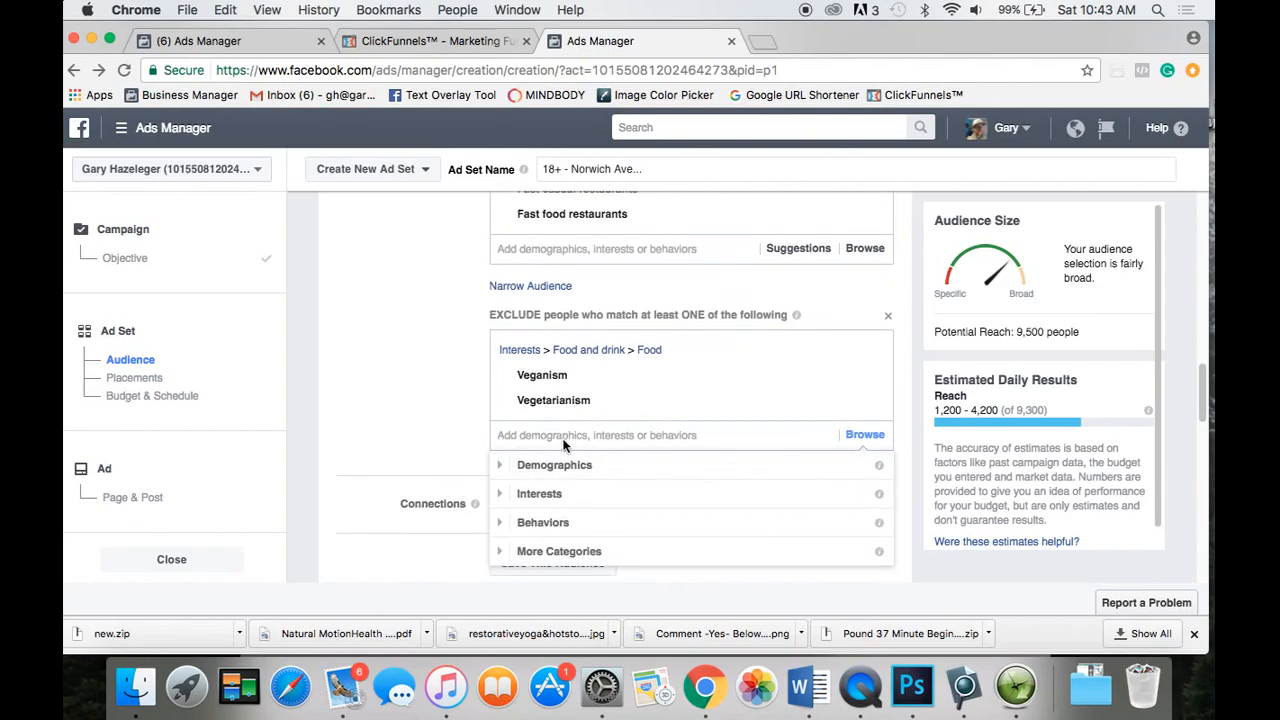
{"action": "type", "text": "organic"}
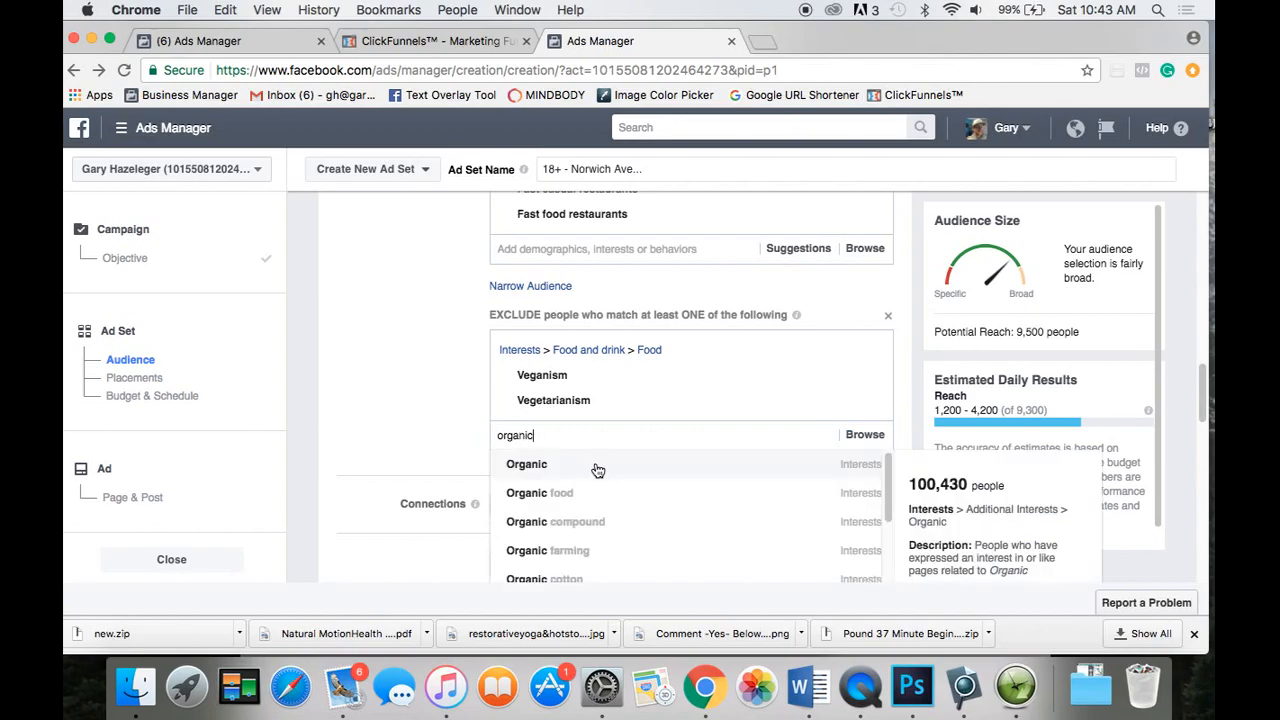
{"action": "left_click", "coordinate": [533, 495]}
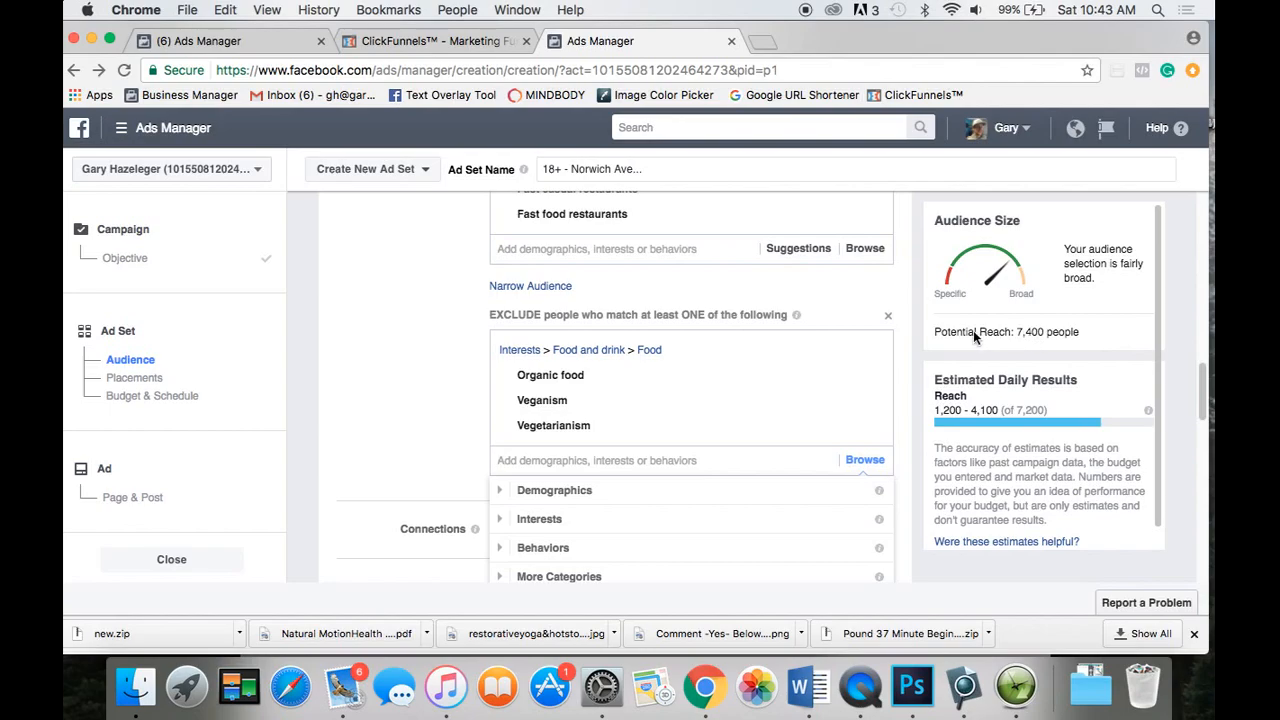
{"action": "mouse_move", "coordinate": [697, 376]}
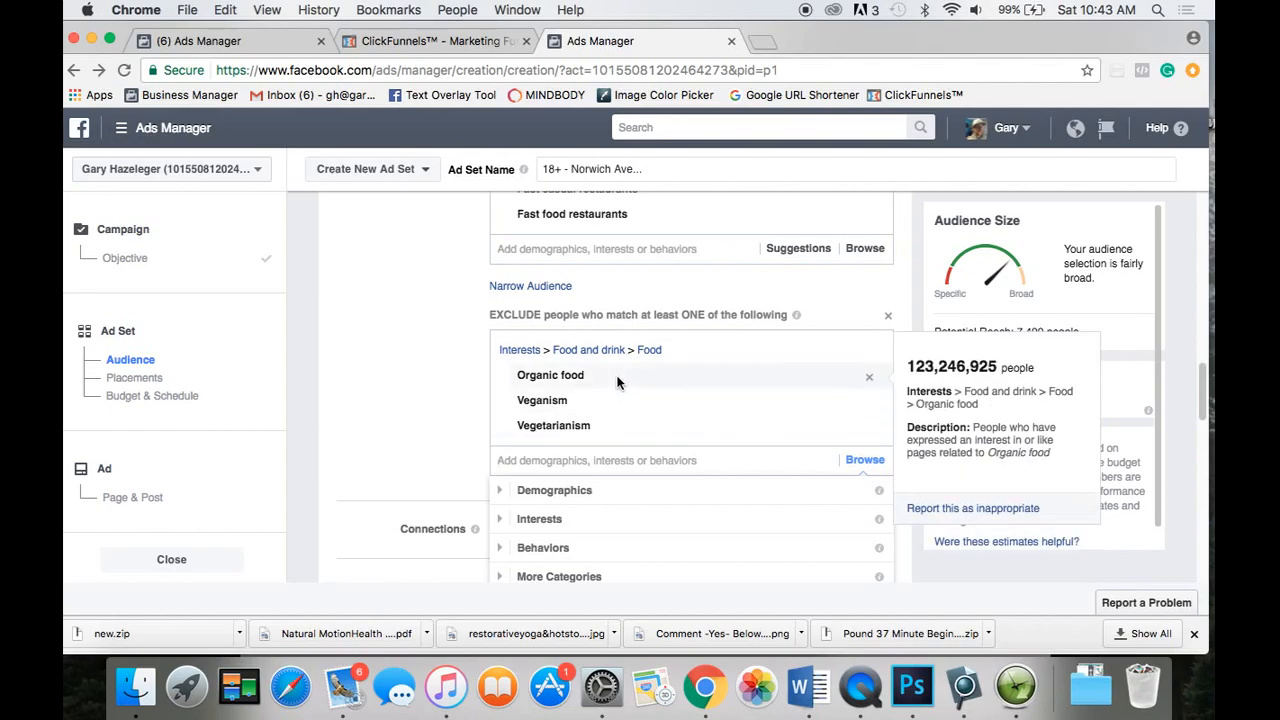
{"action": "mouse_move", "coordinate": [606, 400]}
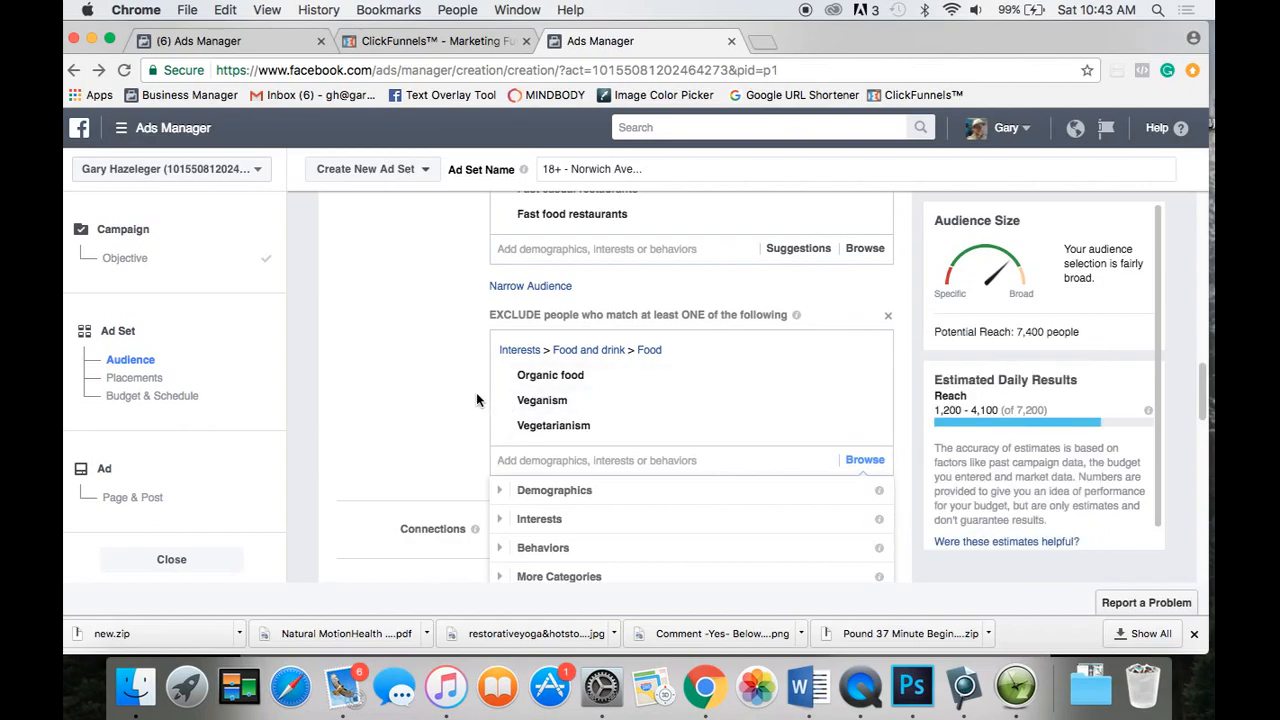
{"action": "scroll", "coordinate": [476, 391], "scroll_direction": "up", "scroll_amount": 3}
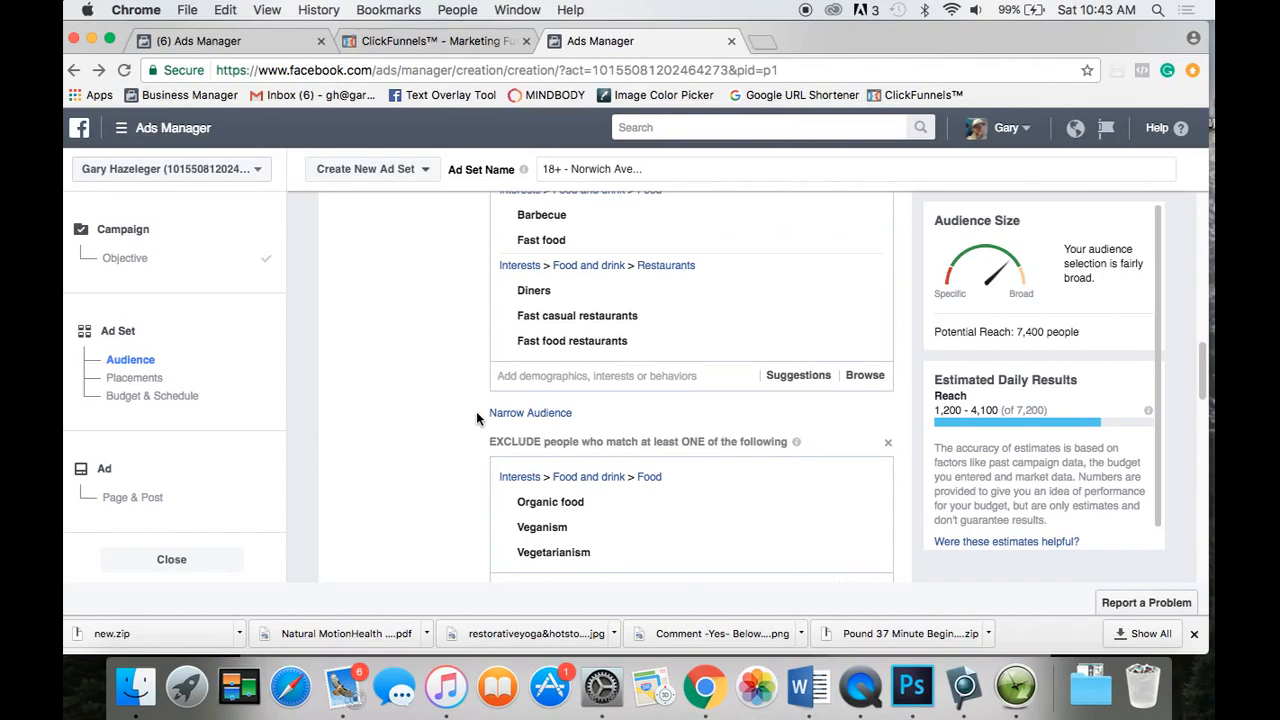
{"action": "scroll", "coordinate": [476, 412], "scroll_direction": "up", "scroll_amount": 1}
{"action": "scroll", "coordinate": [476, 412], "scroll_direction": "down", "scroll_amount": 2}
{"action": "scroll", "coordinate": [476, 412], "scroll_direction": "up", "scroll_amount": 3}
{"action": "scroll", "coordinate": [476, 412], "scroll_direction": "down", "scroll_amount": 4}
{"action": "scroll", "coordinate": [476, 413], "scroll_direction": "down", "scroll_amount": 3}
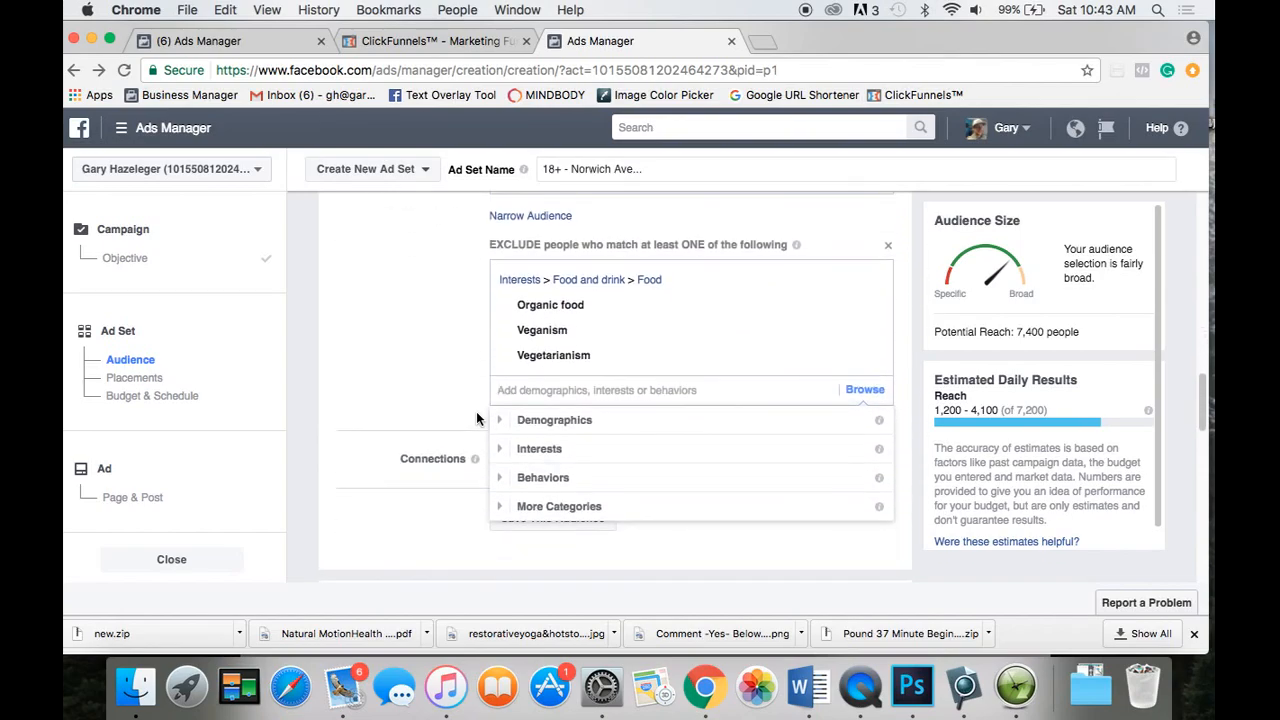
Close the excluded-interests category list and move back down to the Connections section.
{"action": "left_click", "coordinate": [477, 413]}
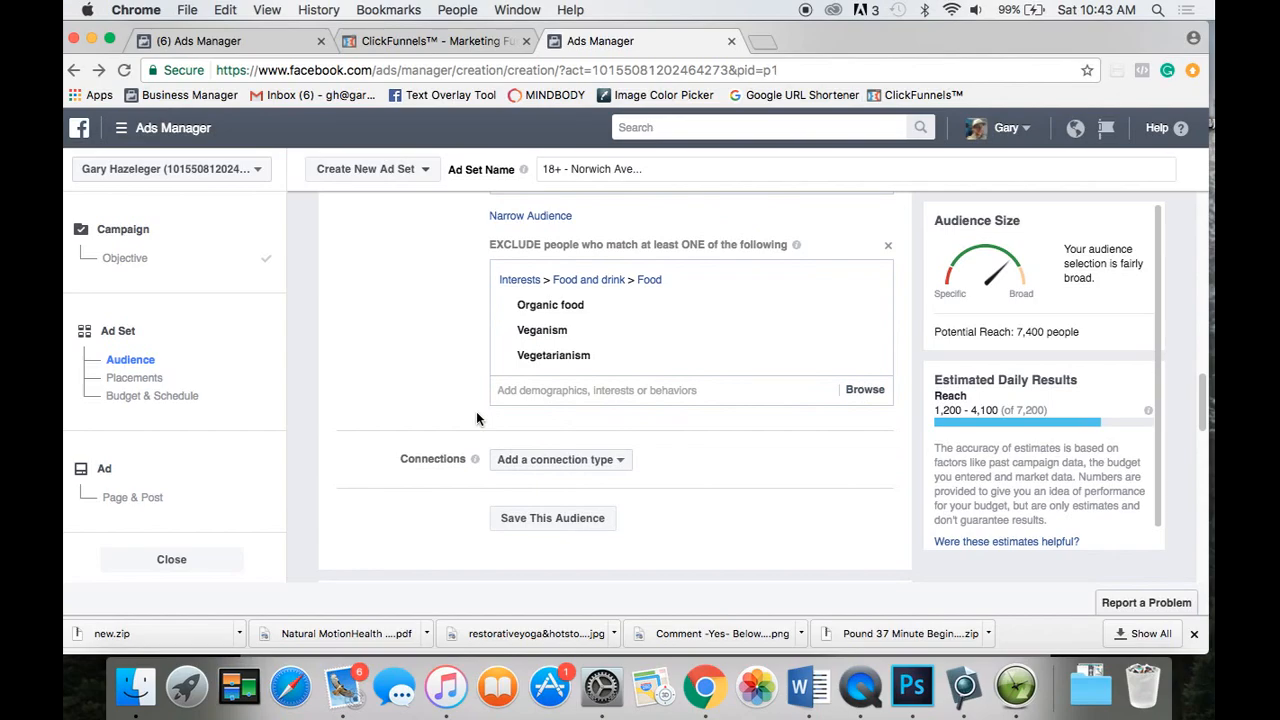
{"action": "scroll", "coordinate": [476, 418], "scroll_direction": "up", "scroll_amount": 3}
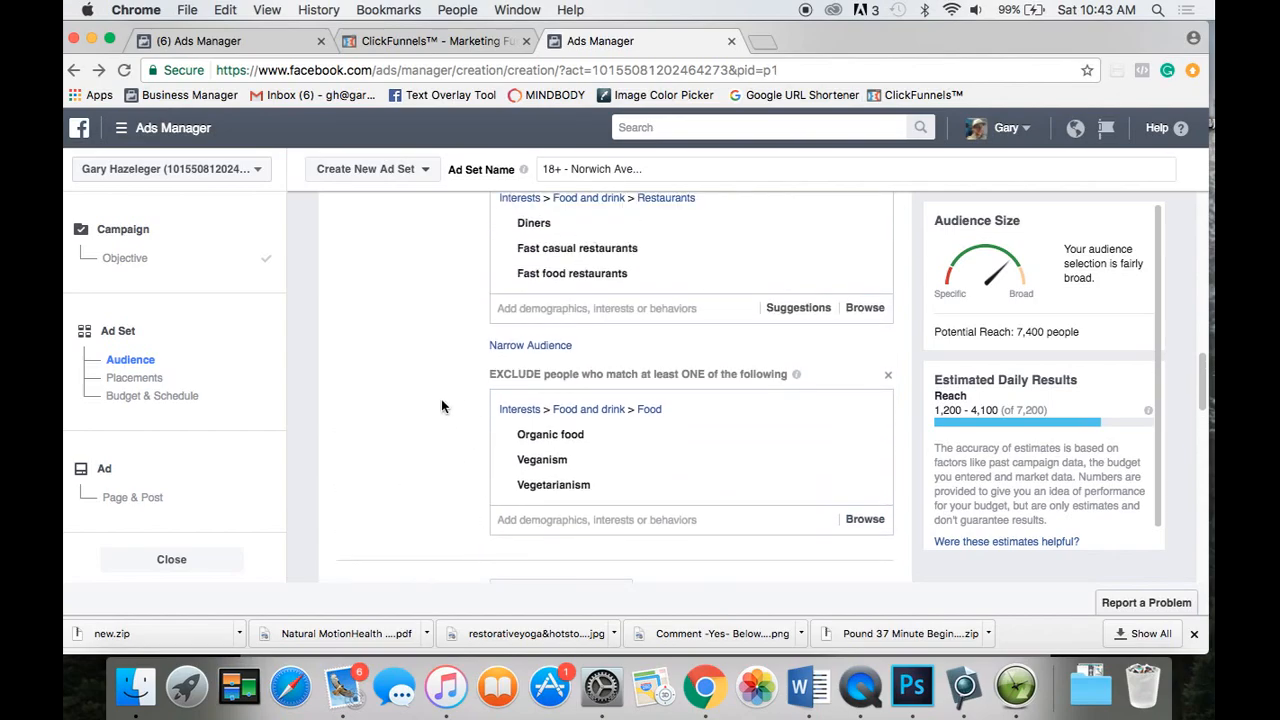
{"action": "scroll", "coordinate": [443, 406], "scroll_direction": "up", "scroll_amount": 2}
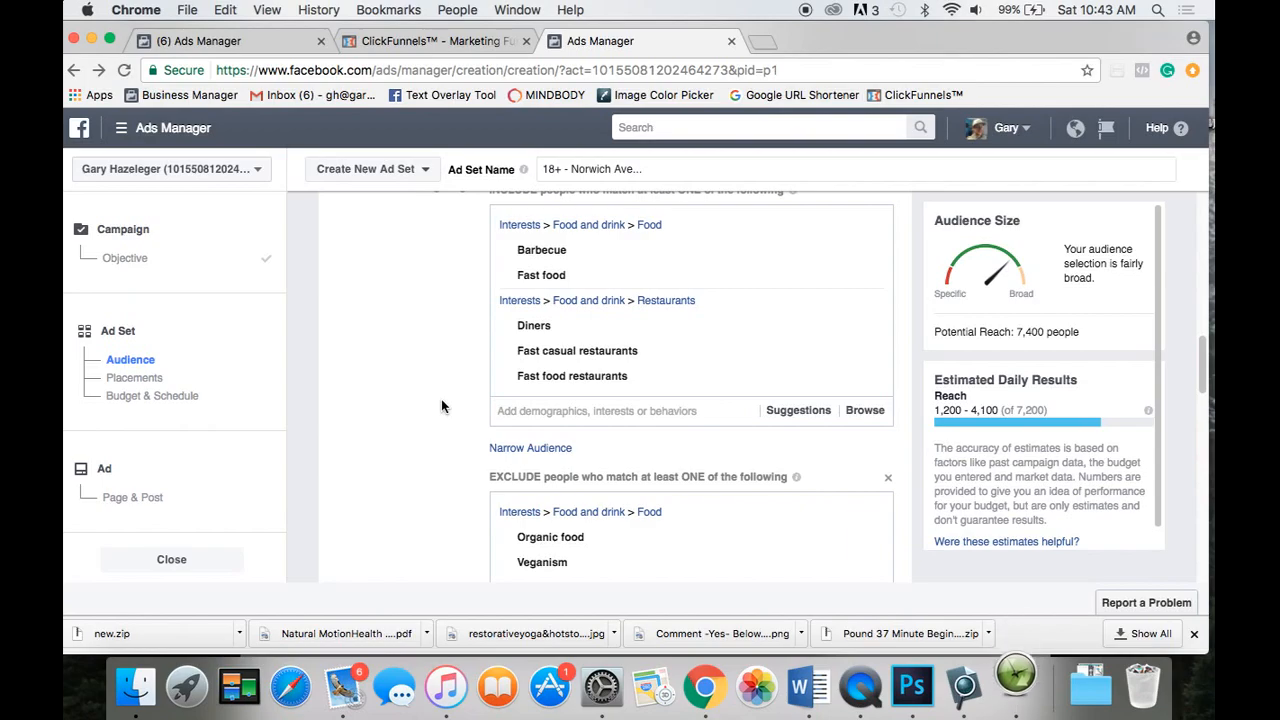
{"action": "scroll", "coordinate": [442, 403], "scroll_direction": "down", "scroll_amount": 2}
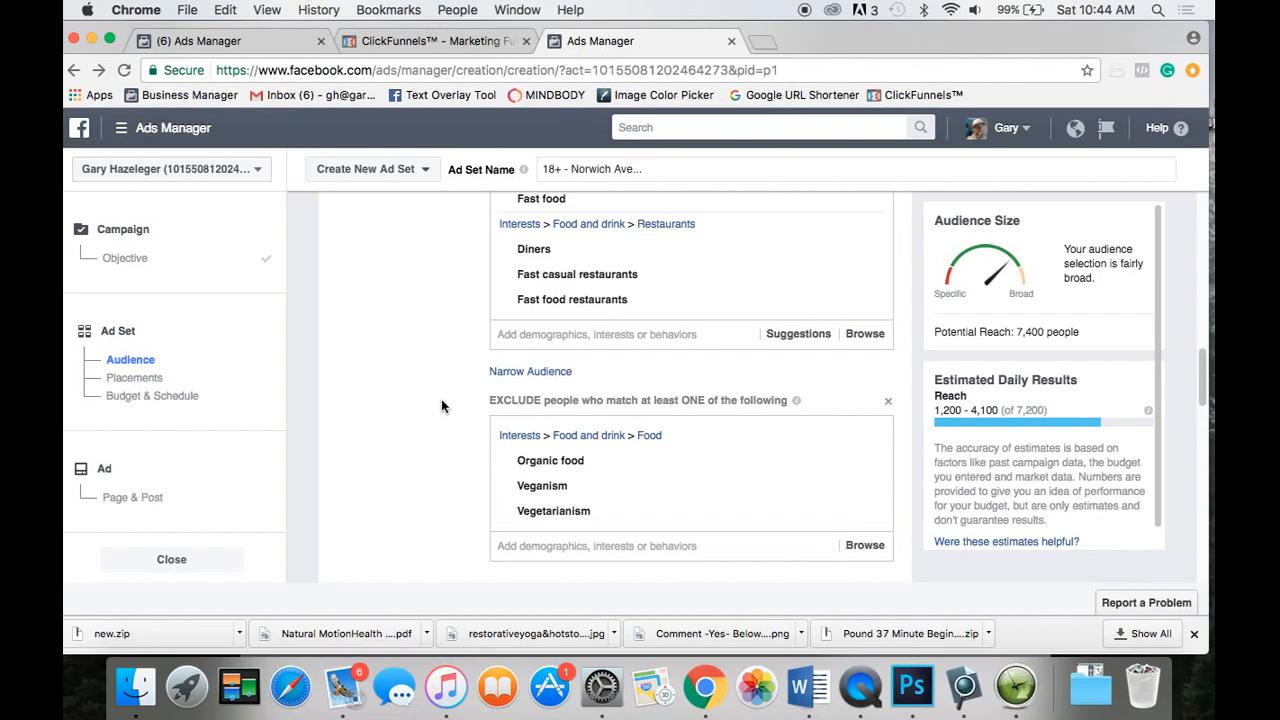
{"action": "scroll", "coordinate": [441, 405], "scroll_direction": "down", "scroll_amount": 5}
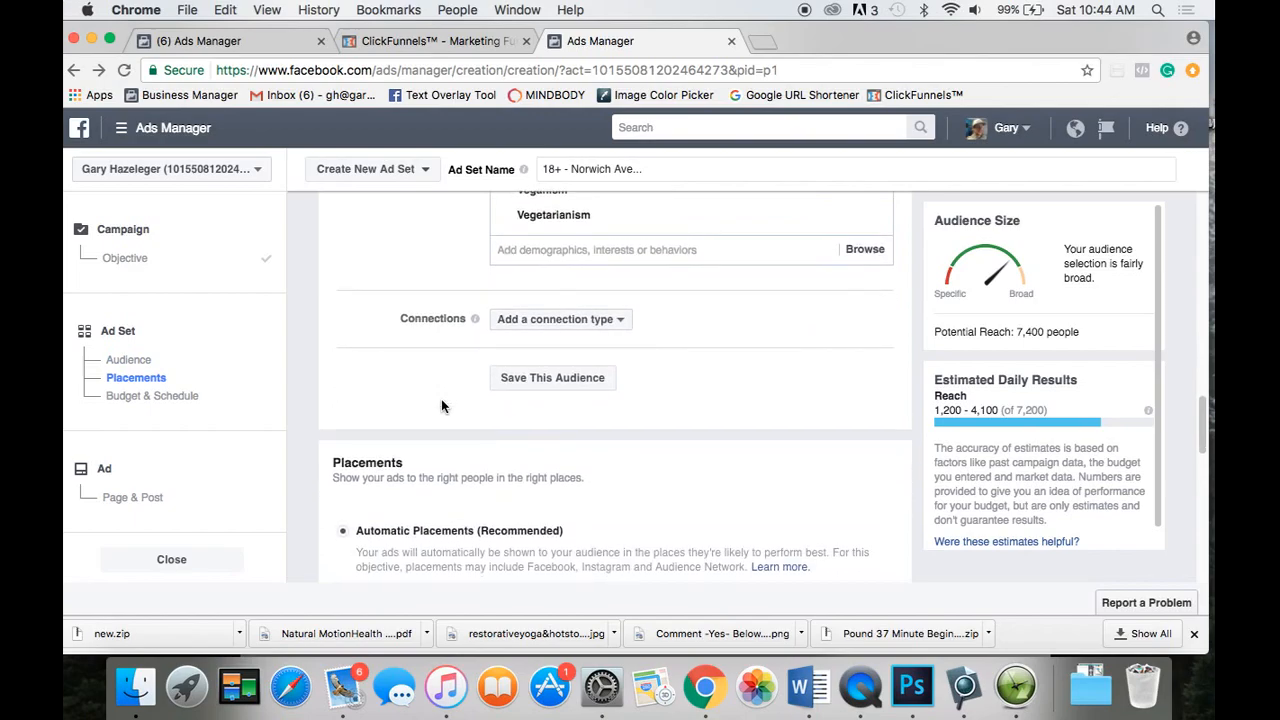
Add a 'Friends of people who like your Page' connection, picking the suggested Page for 'gar'.
{"action": "left_click", "coordinate": [619, 331]}
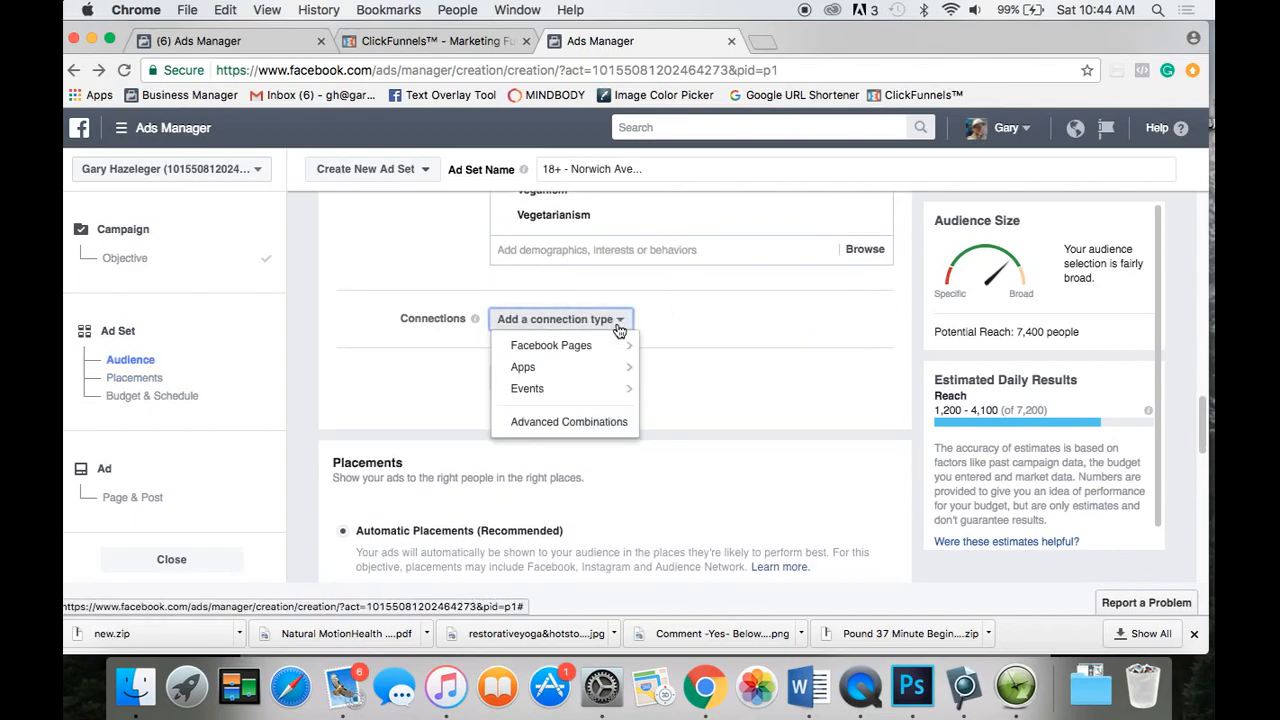
{"action": "mouse_move", "coordinate": [600, 346]}
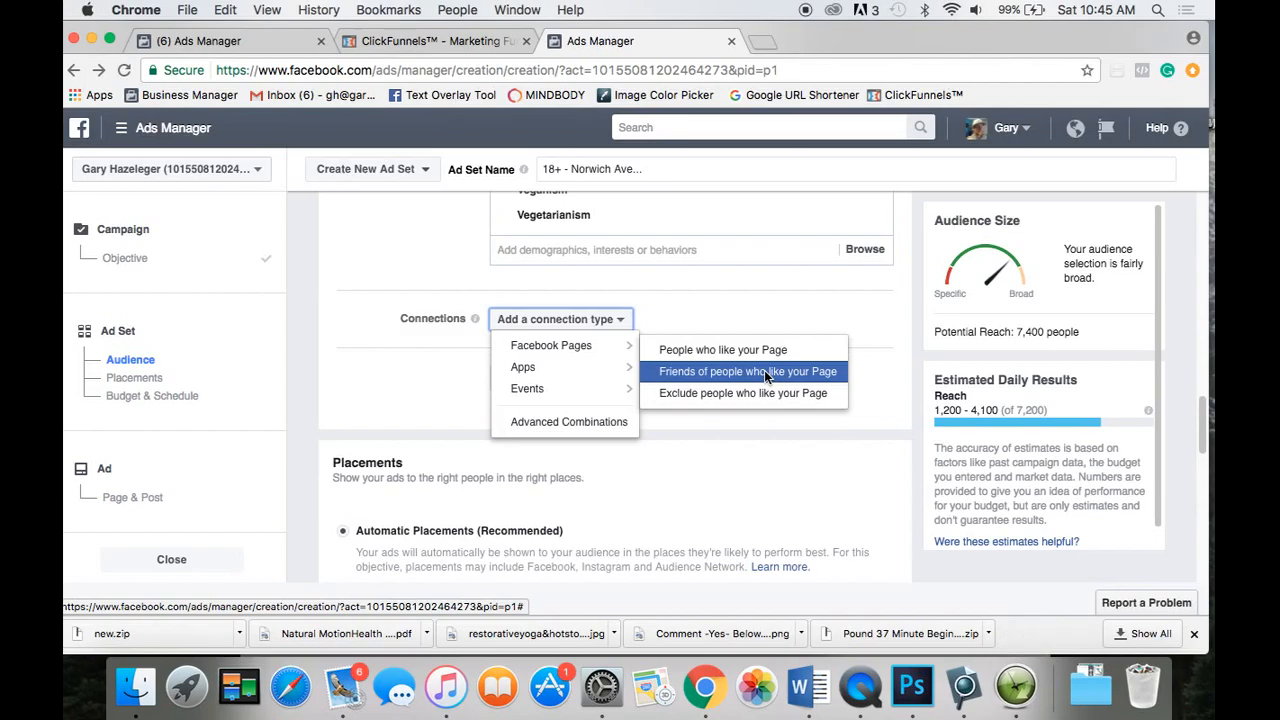
{"action": "left_click", "coordinate": [766, 372]}
{"action": "left_click", "coordinate": [575, 376]}
{"action": "type", "text": "gar"}
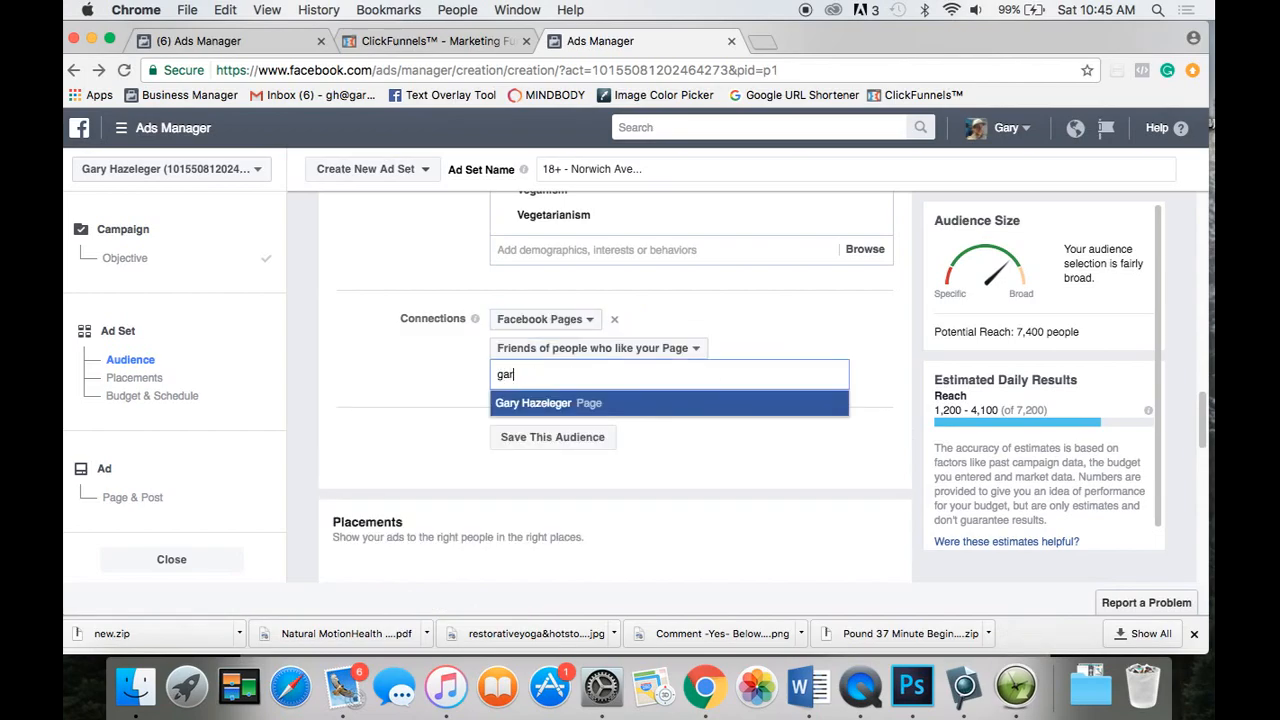
{"action": "left_click", "coordinate": [588, 405]}
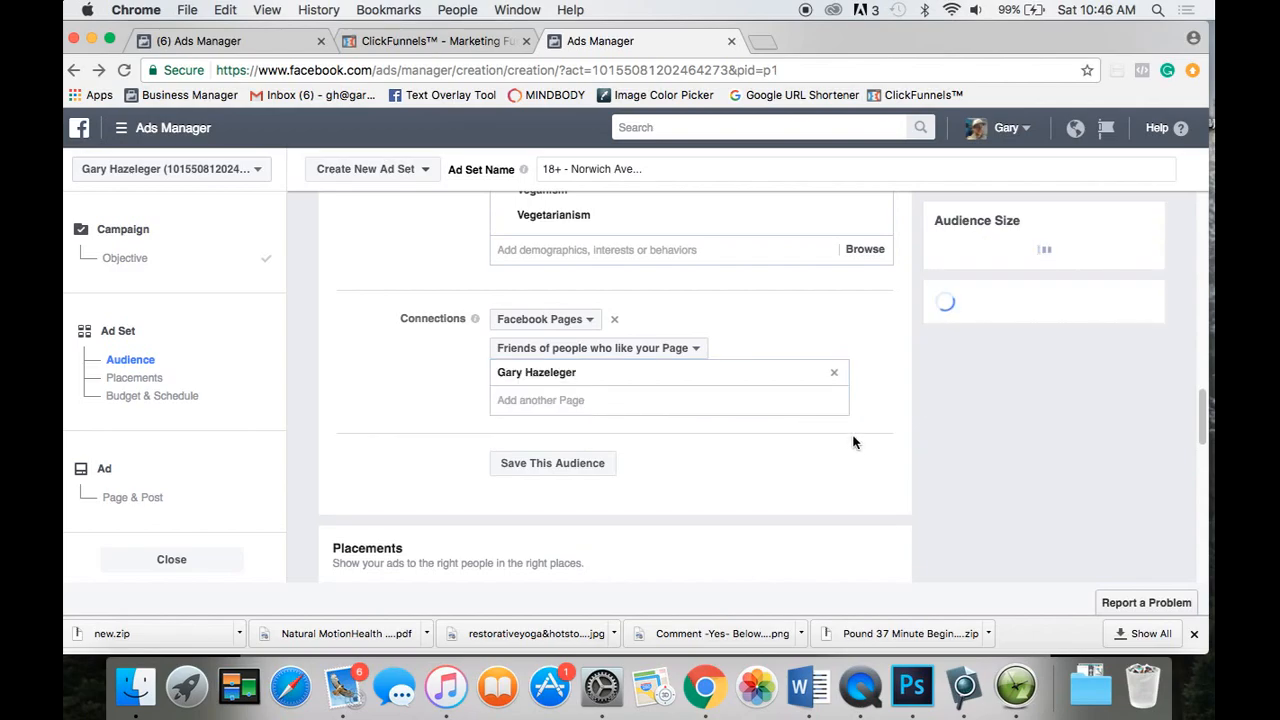
{"action": "scroll", "coordinate": [853, 442], "scroll_direction": "down", "scroll_amount": 2}
{"action": "scroll", "coordinate": [853, 442], "scroll_direction": "down", "scroll_amount": 4}
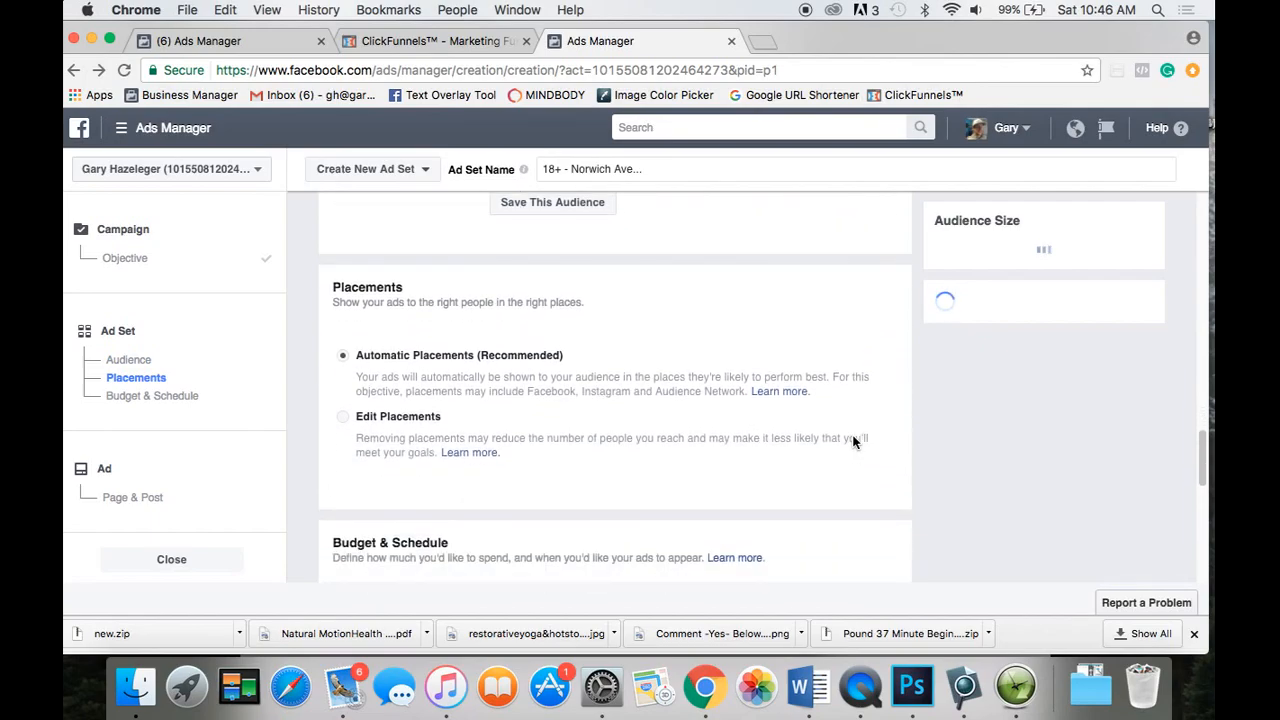
Remove the added Page from the friends-of-fans connection, restoring reach to 7,400.
{"action": "scroll", "coordinate": [860, 332], "scroll_direction": "up", "scroll_amount": 2}
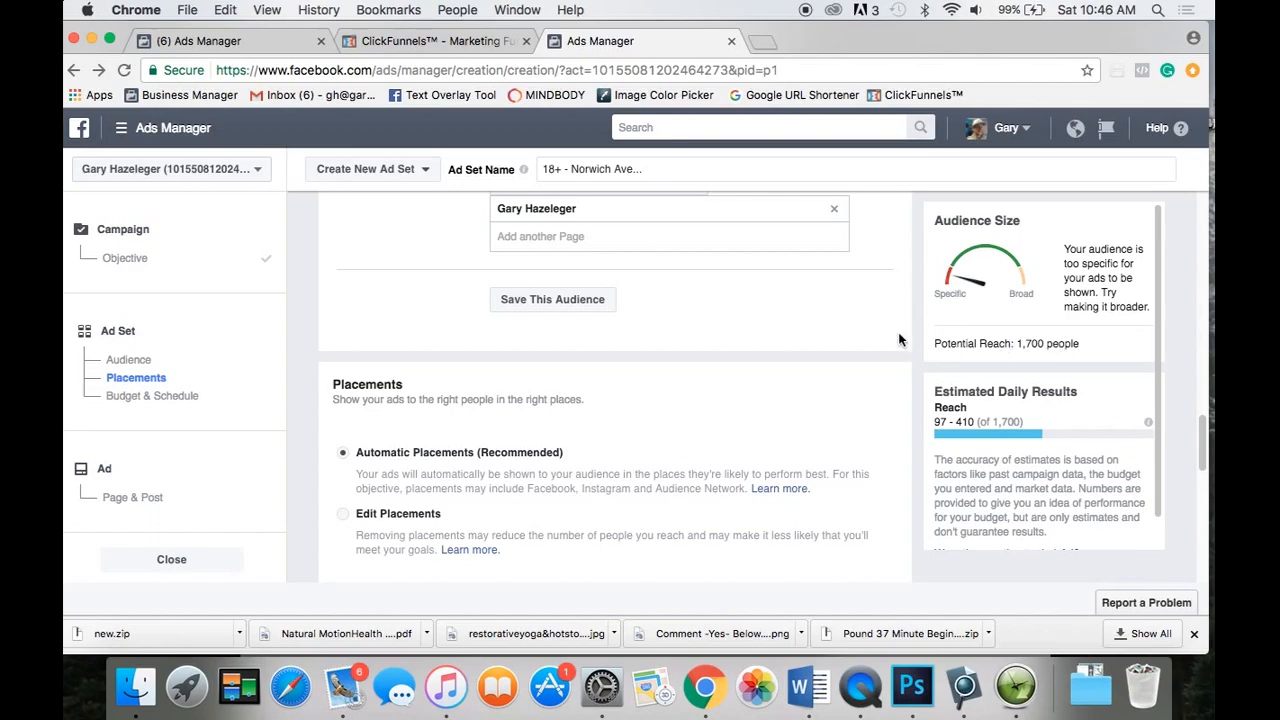
{"action": "scroll", "coordinate": [872, 316], "scroll_direction": "up", "scroll_amount": 2}
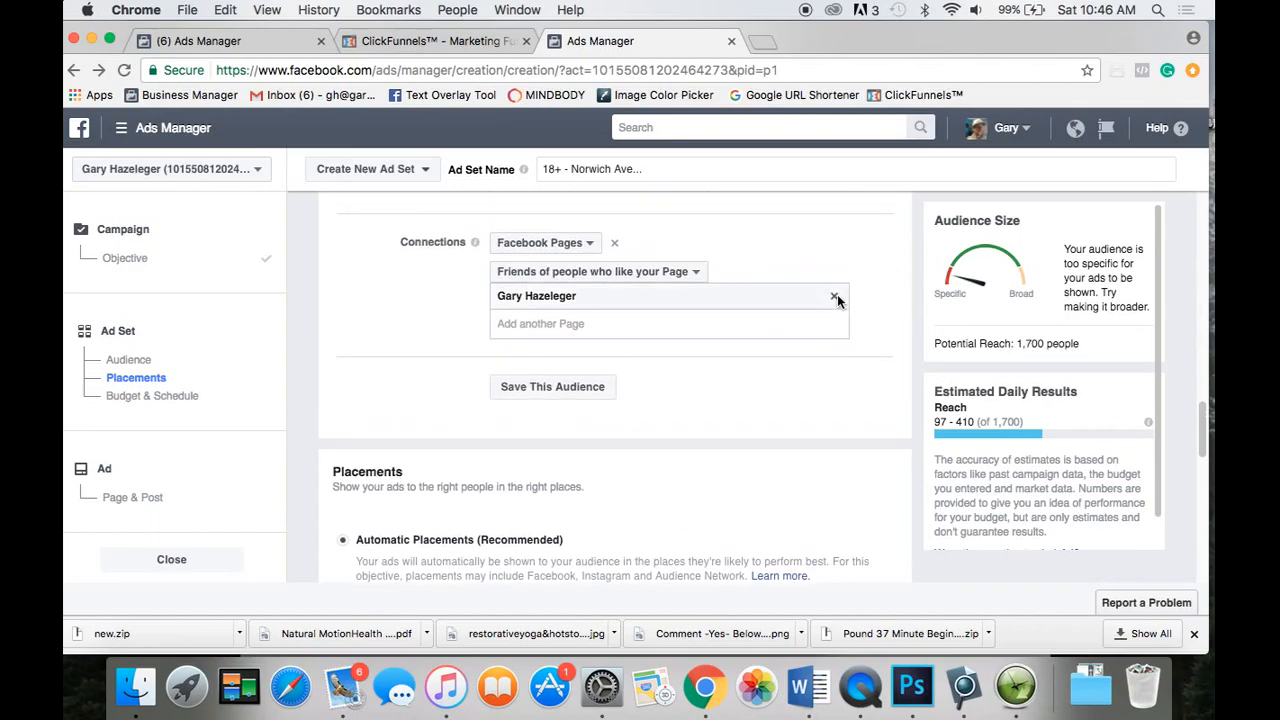
{"action": "left_click", "coordinate": [834, 296]}
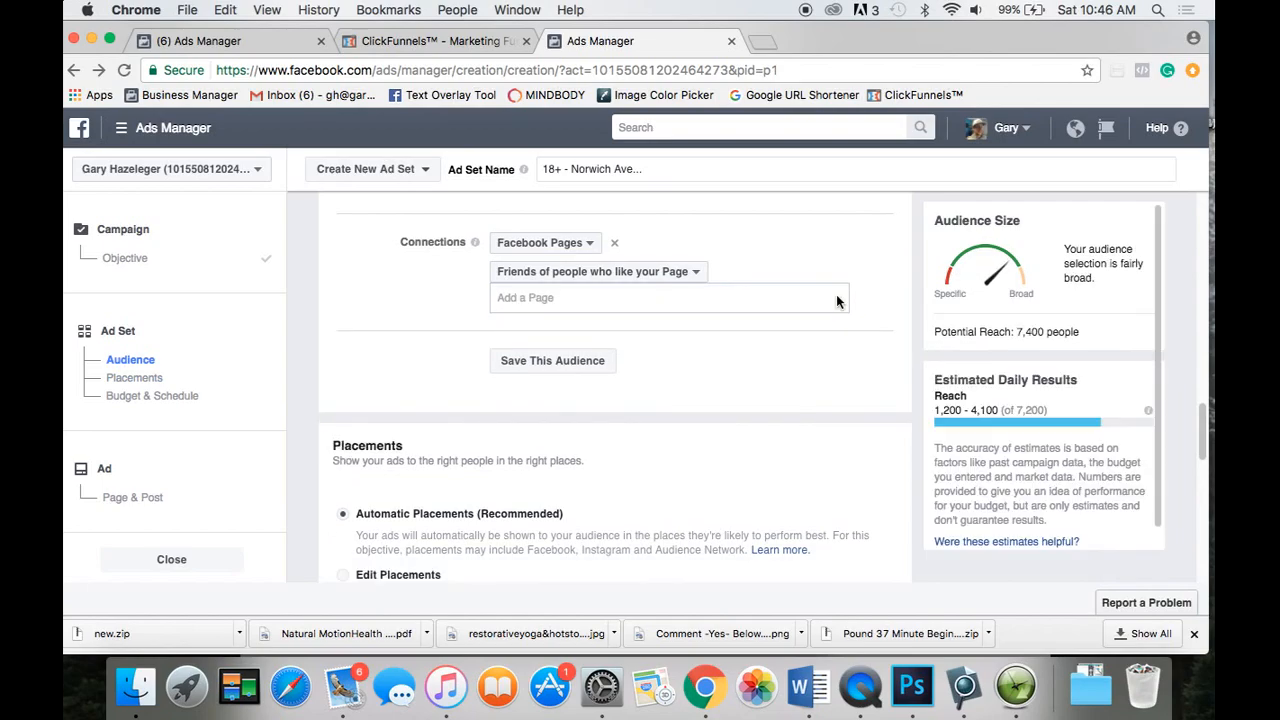
{"action": "scroll", "coordinate": [878, 330], "scroll_direction": "down", "scroll_amount": 1}
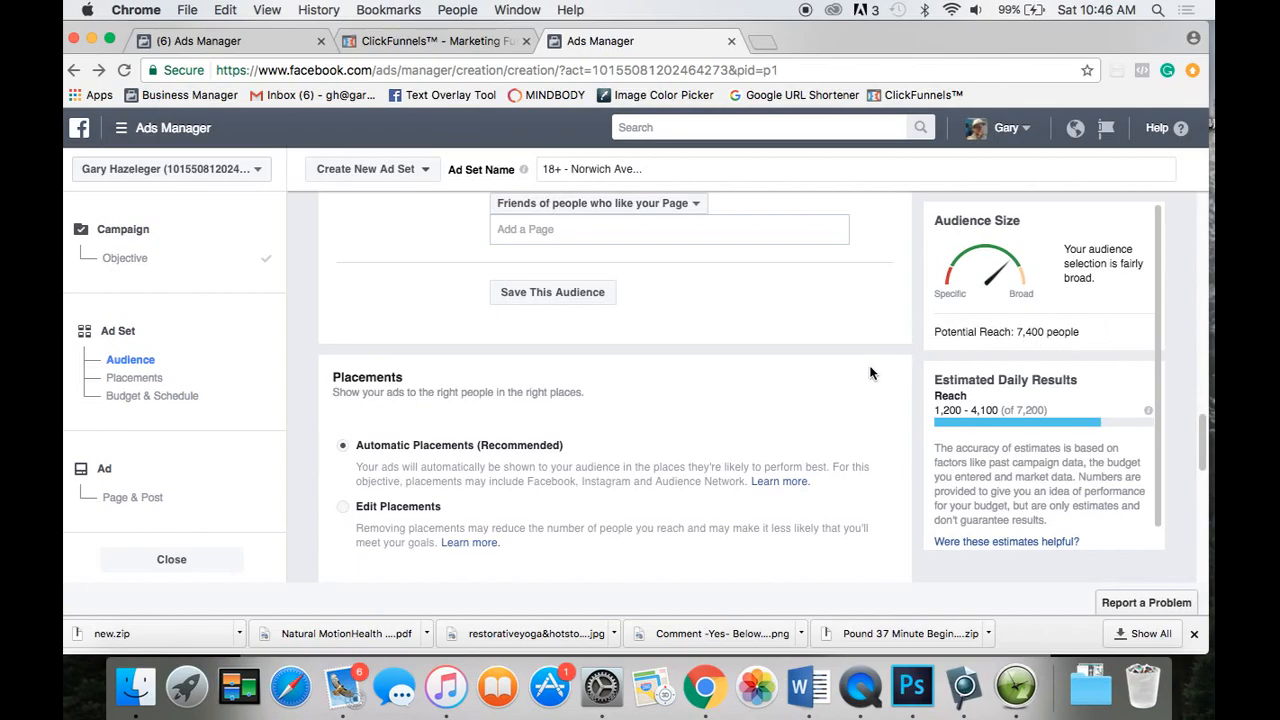
{"action": "scroll", "coordinate": [870, 373], "scroll_direction": "down", "scroll_amount": 1}
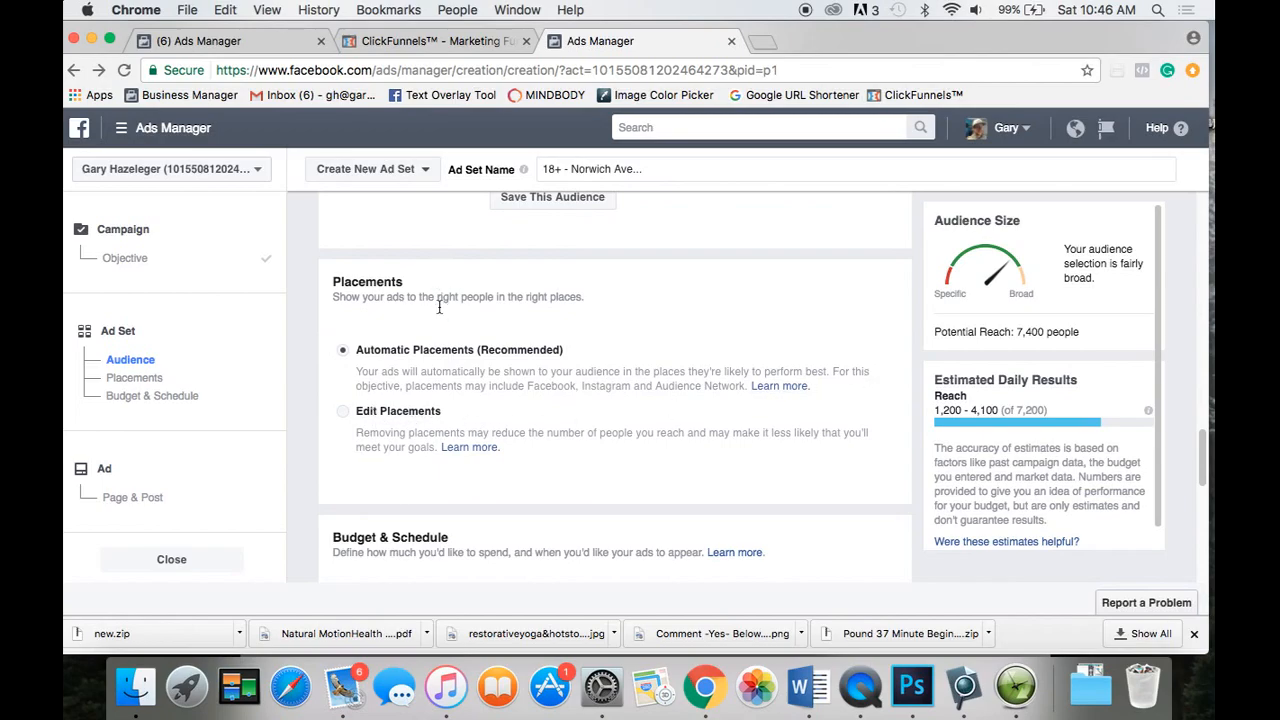
{"action": "scroll", "coordinate": [440, 297], "scroll_direction": "down", "scroll_amount": 1}
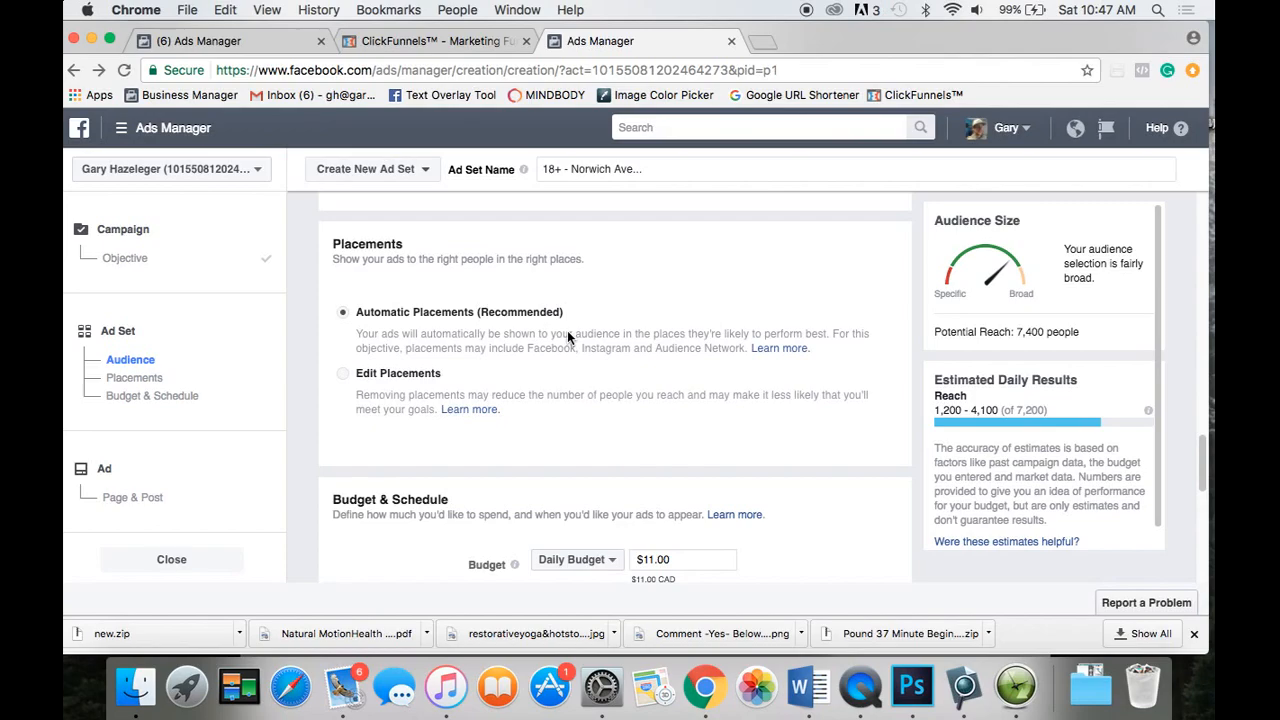
Switch to Edit Placements and uncheck Facebook In-Stream Videos and Instant Articles.
{"action": "left_click", "coordinate": [345, 378]}
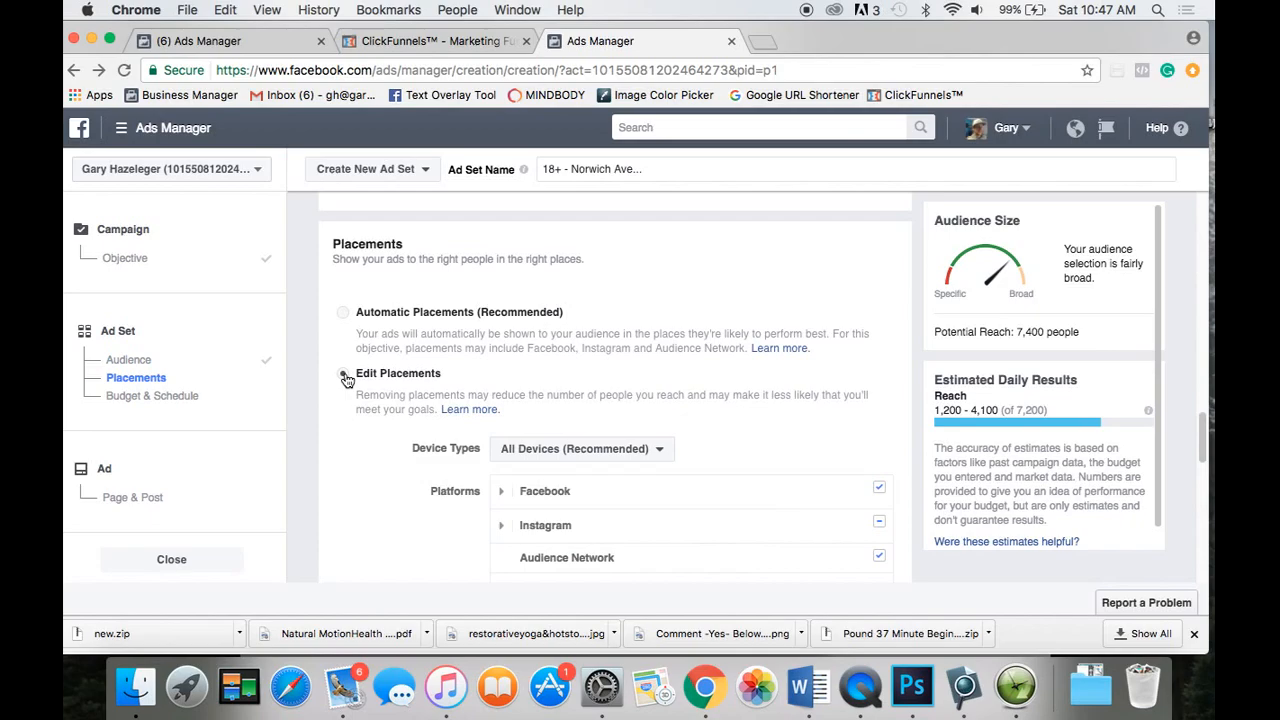
{"action": "scroll", "coordinate": [394, 445], "scroll_direction": "down", "scroll_amount": 2}
{"action": "mouse_move", "coordinate": [677, 406]}
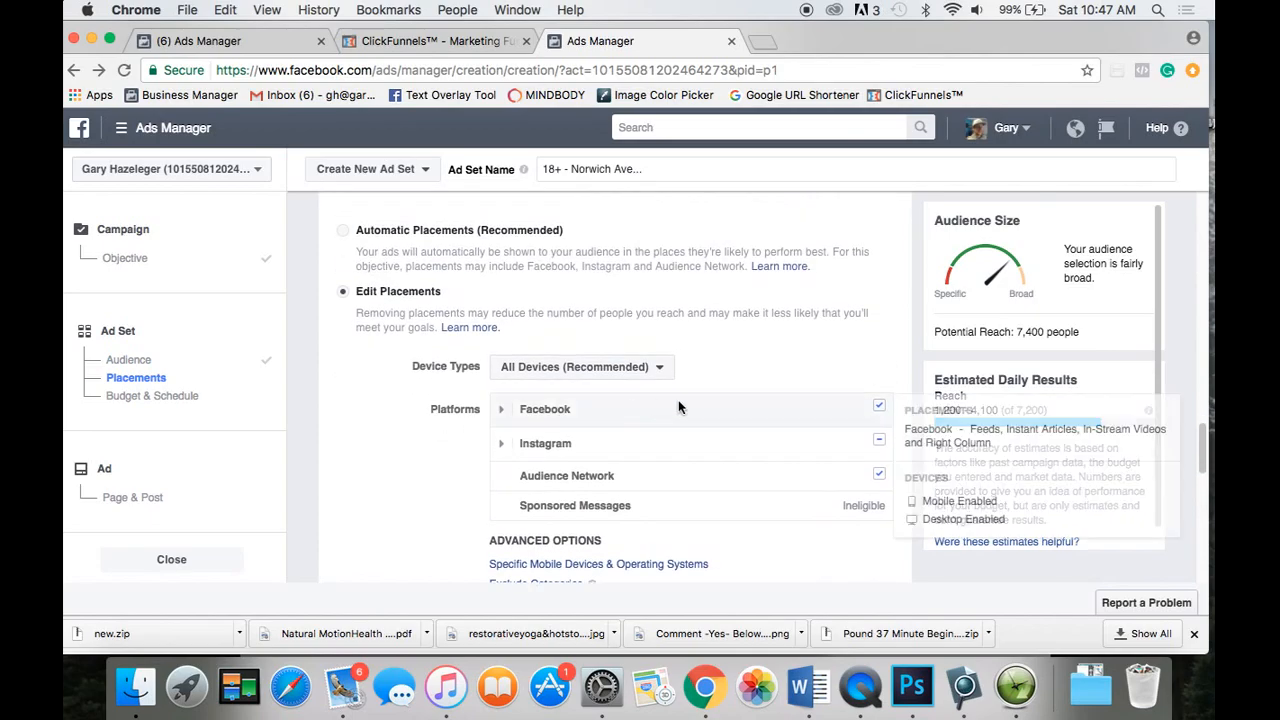
{"action": "left_click", "coordinate": [503, 412]}
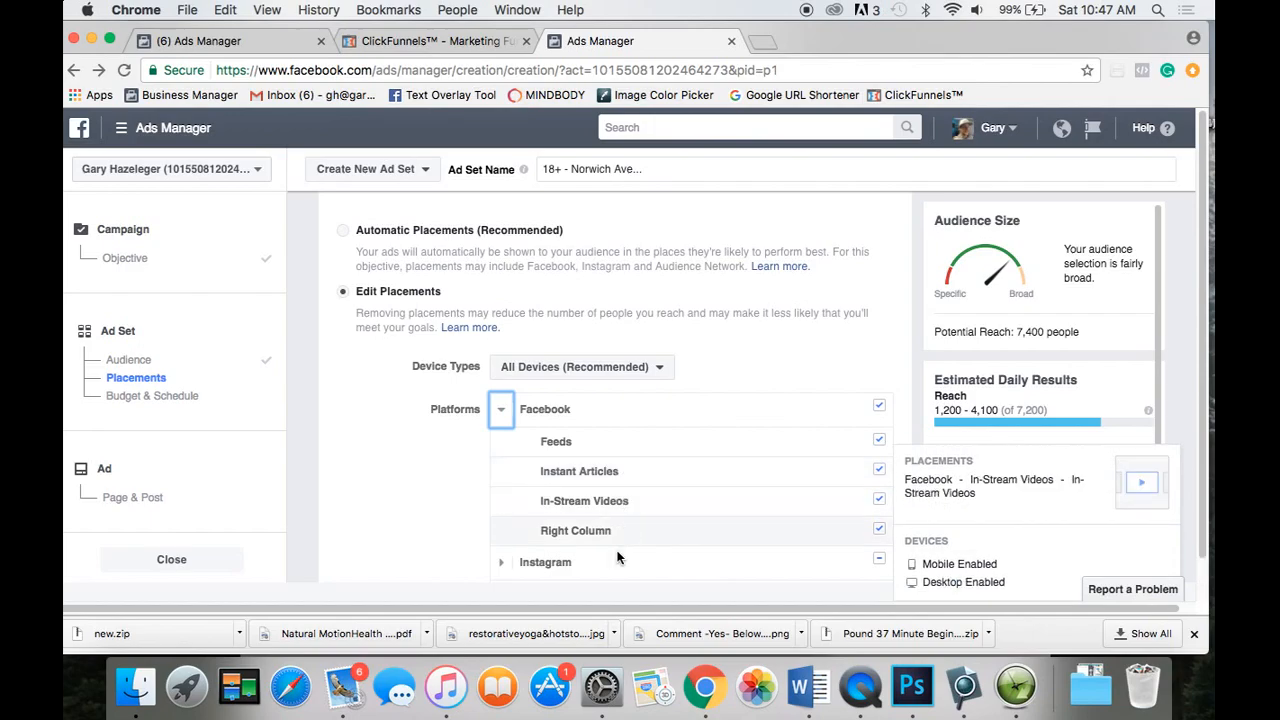
{"action": "left_click", "coordinate": [878, 500]}
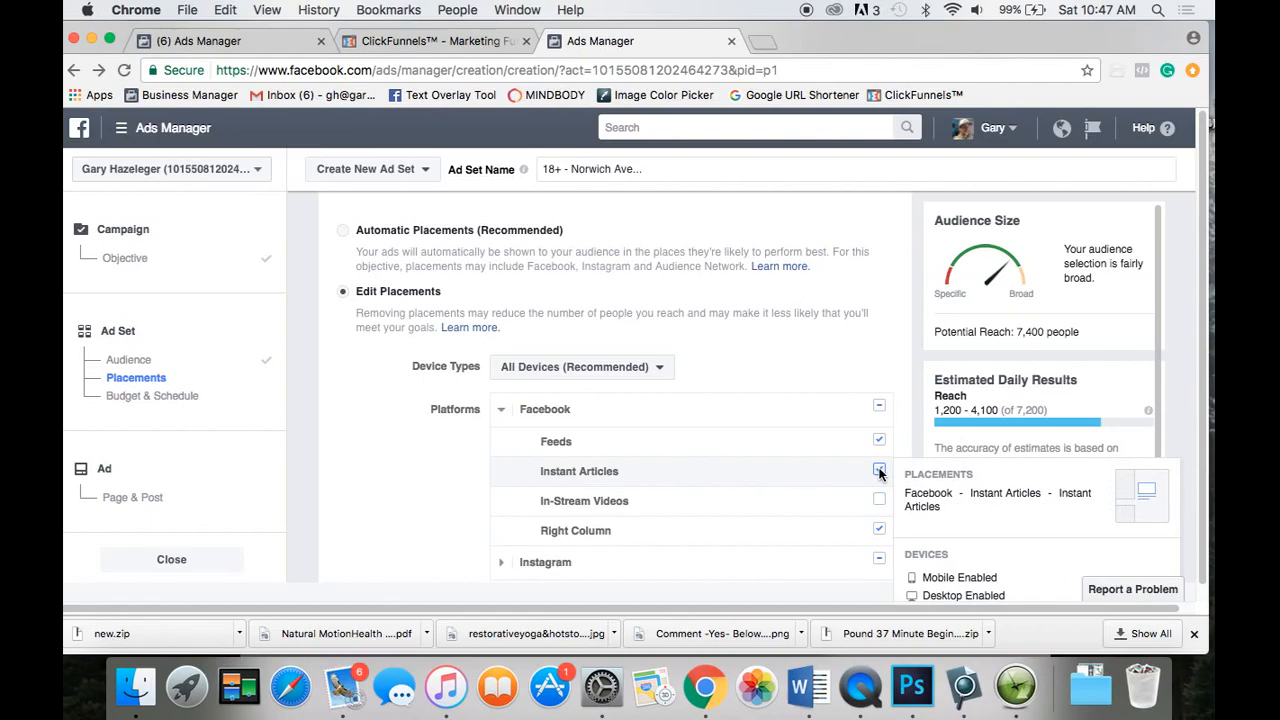
{"action": "left_click", "coordinate": [878, 470]}
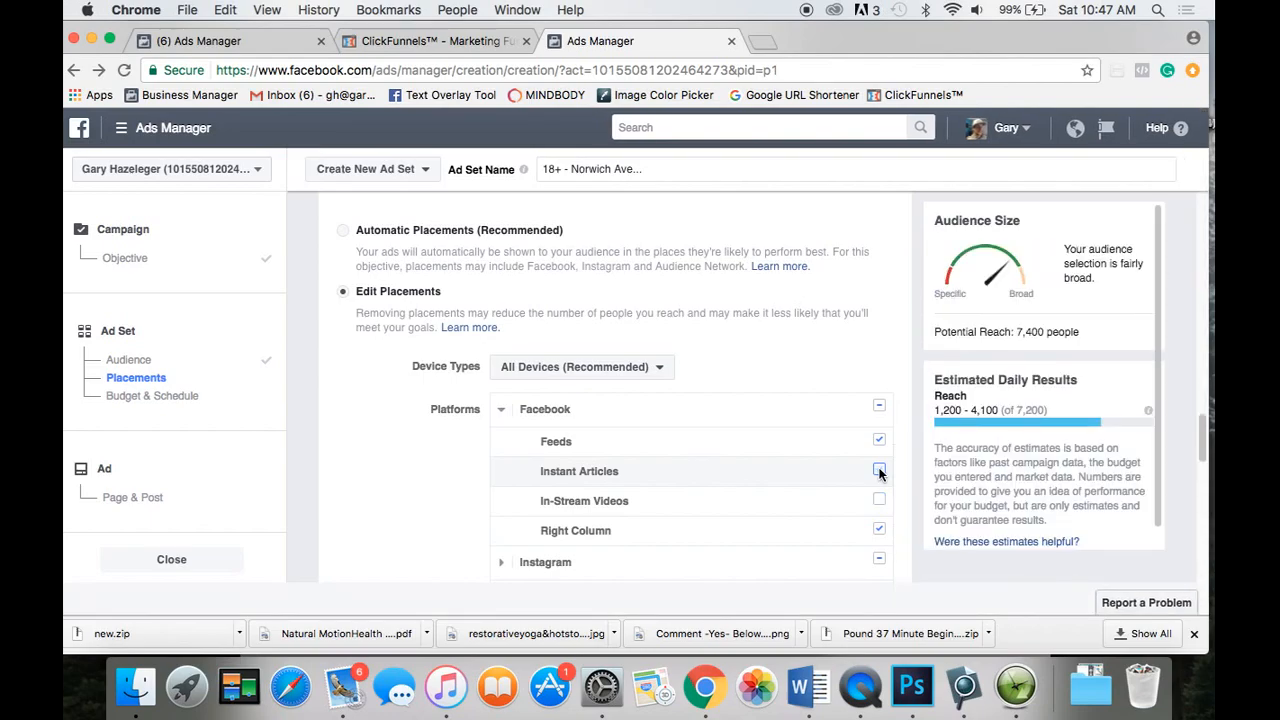
{"action": "mouse_move", "coordinate": [861, 437]}
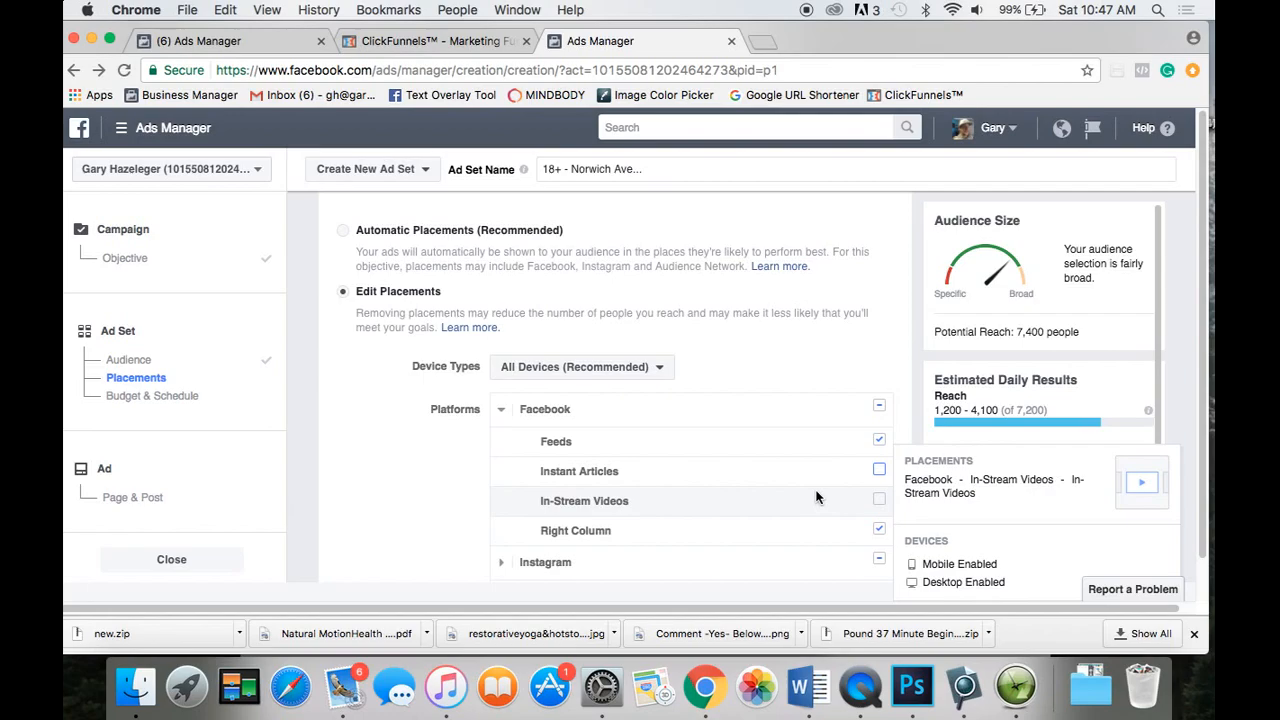
{"action": "scroll", "coordinate": [816, 497], "scroll_direction": "down", "scroll_amount": 2}
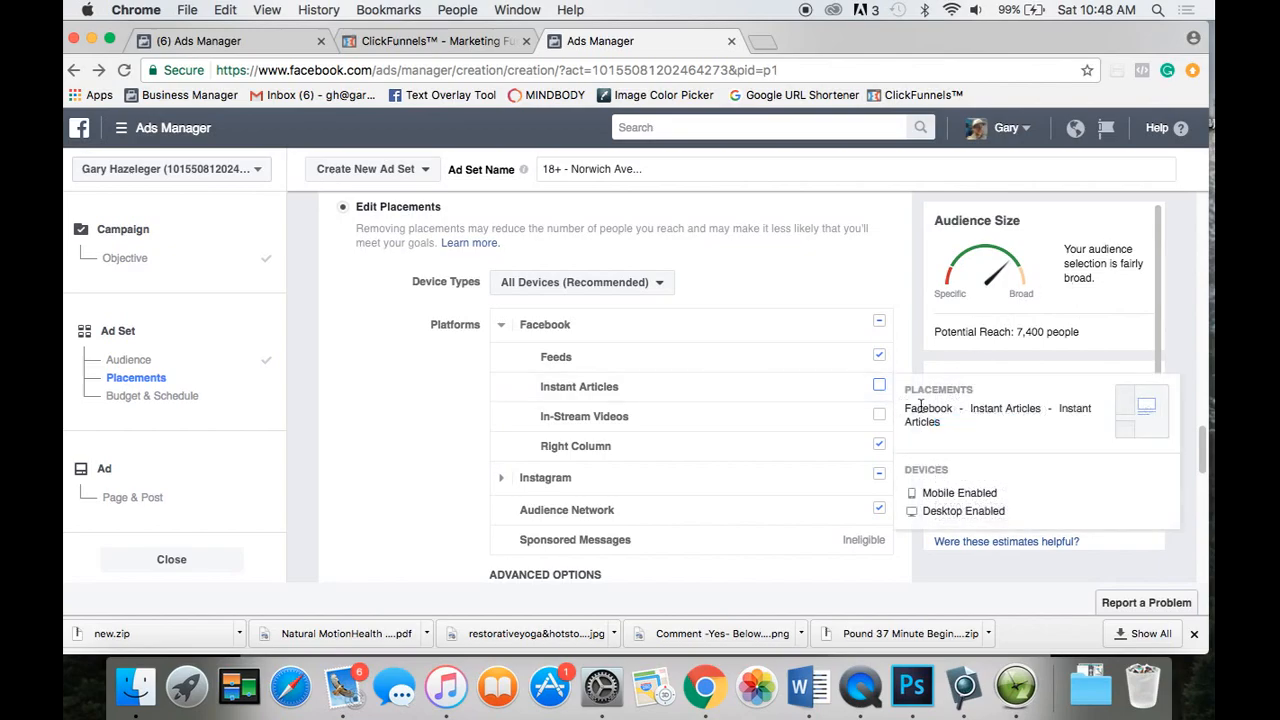
Turn off Audience Network and tick Facebook Right Column, leaving only Feeds and Right Column.
{"action": "mouse_move", "coordinate": [692, 447]}
{"action": "mouse_move", "coordinate": [705, 475]}
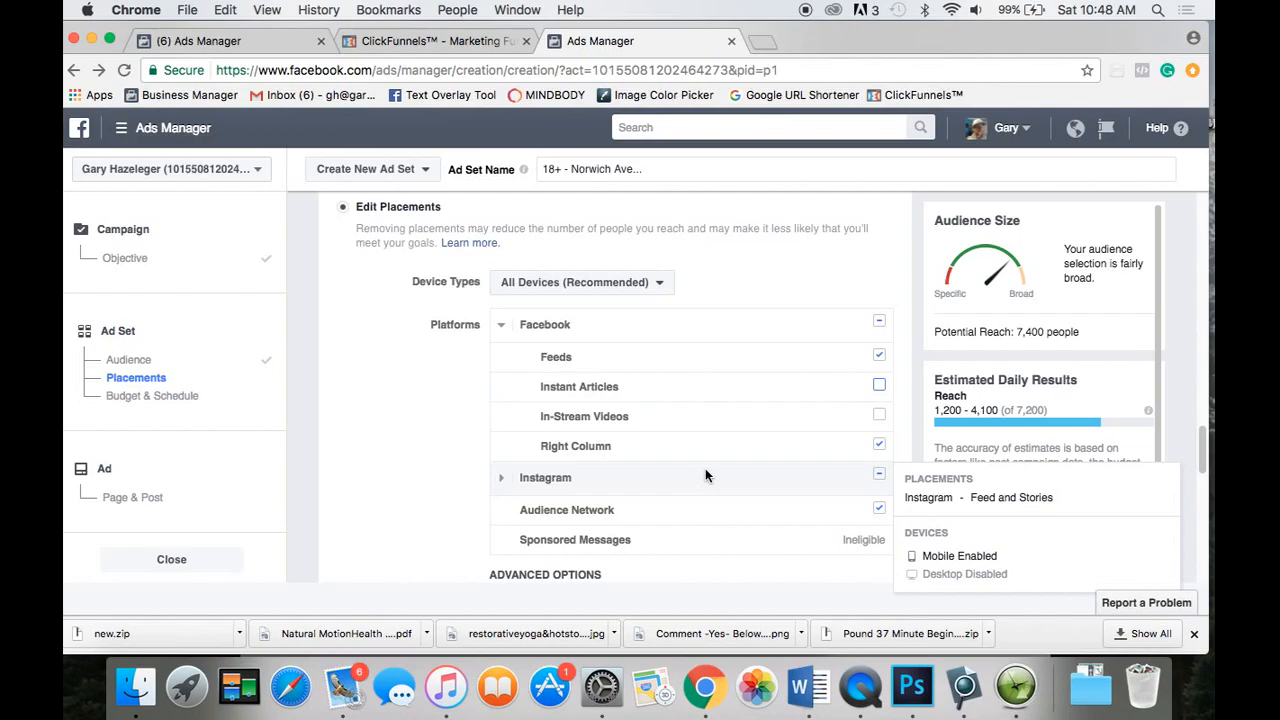
{"action": "left_click", "coordinate": [879, 509]}
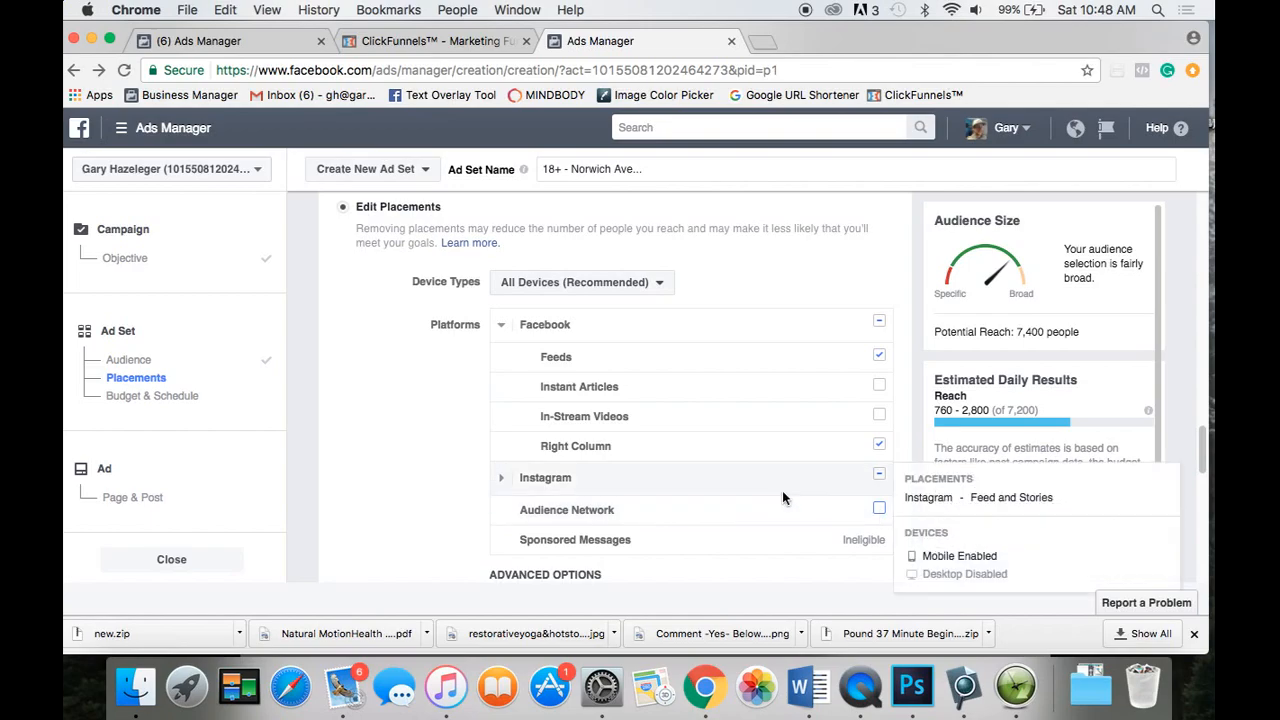
{"action": "scroll", "coordinate": [783, 497], "scroll_direction": "down", "scroll_amount": 2}
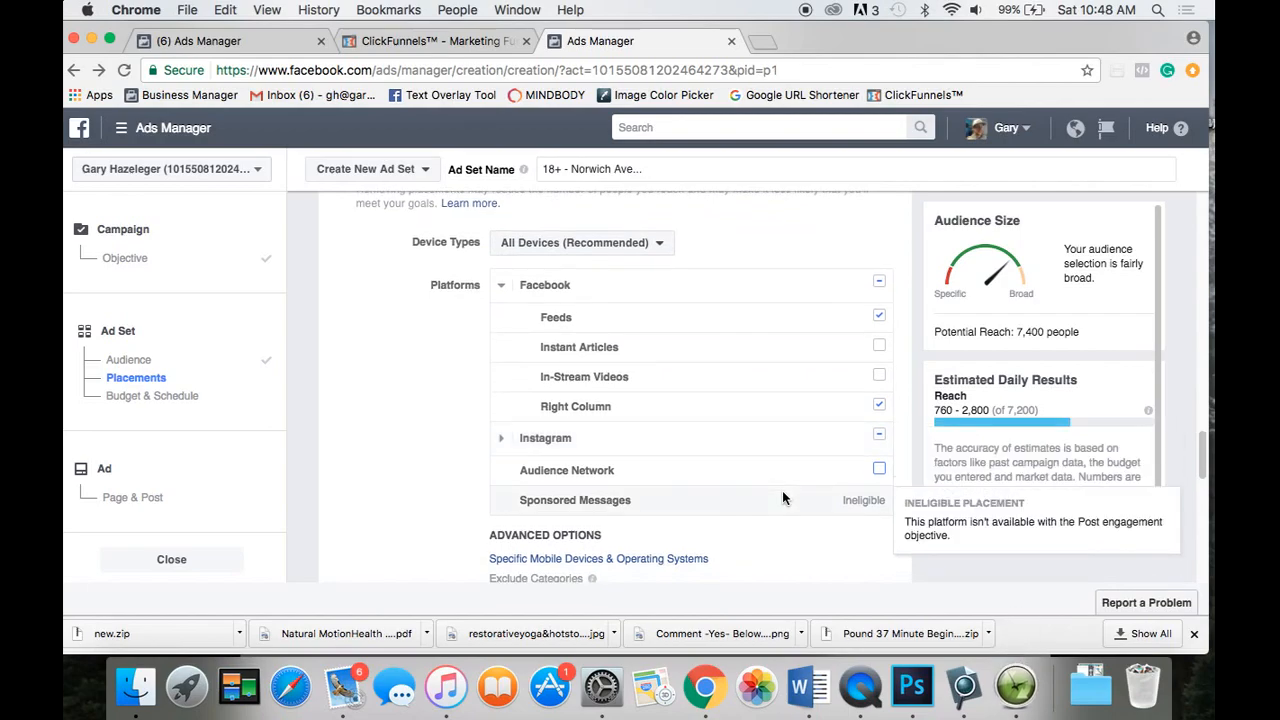
{"action": "scroll", "coordinate": [808, 435], "scroll_direction": "down", "scroll_amount": 2}
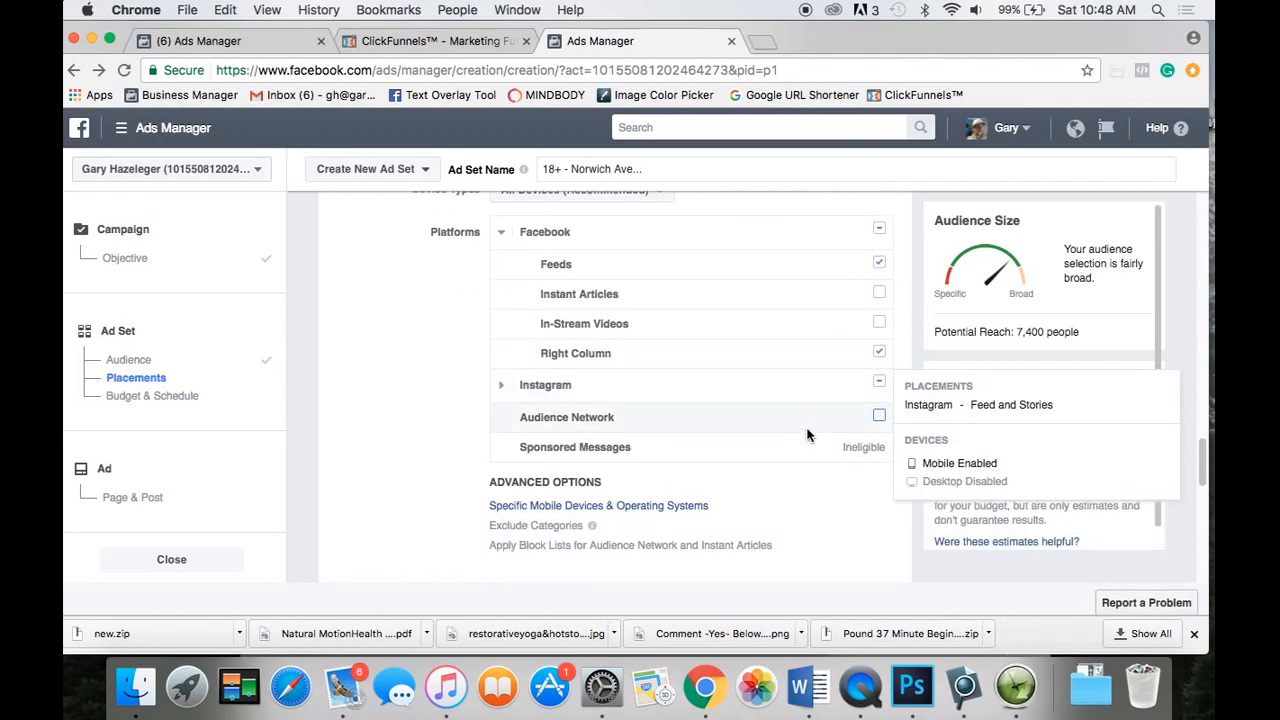
{"action": "left_click", "coordinate": [880, 352]}
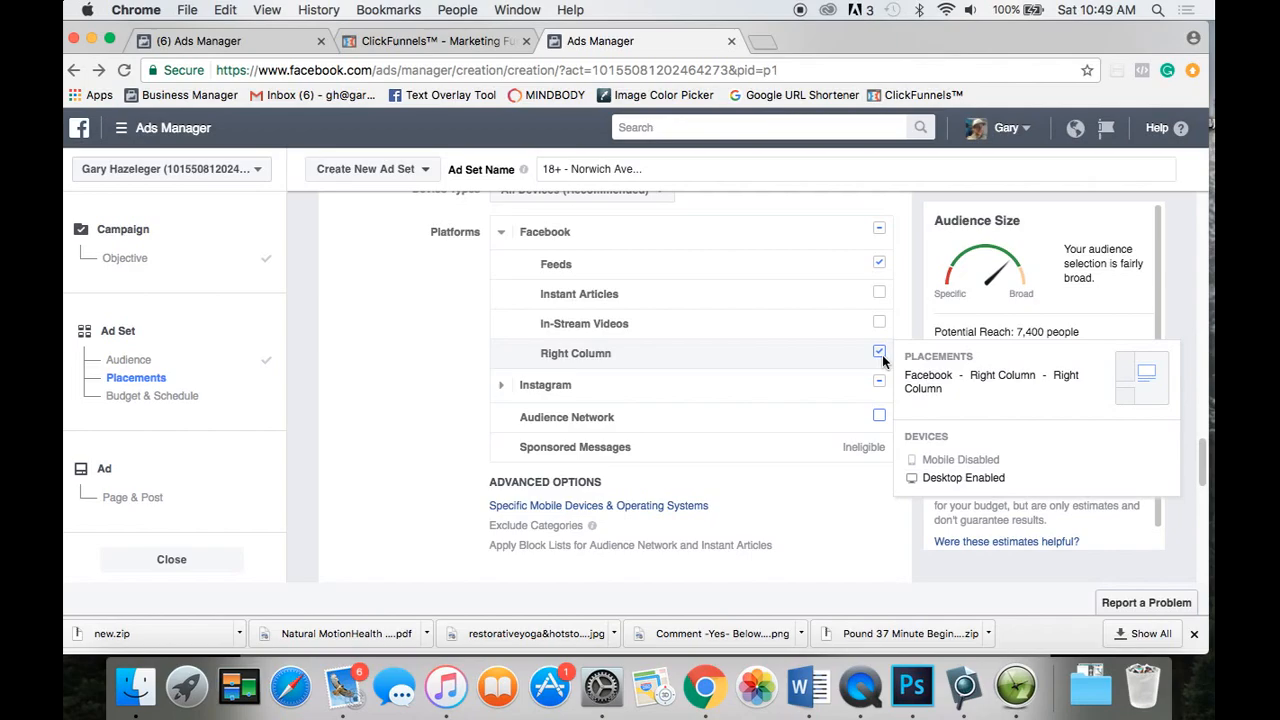
Scroll past Placements down to the ad set's Budget & Schedule section.
{"action": "scroll", "coordinate": [436, 375], "scroll_direction": "down", "scroll_amount": 3}
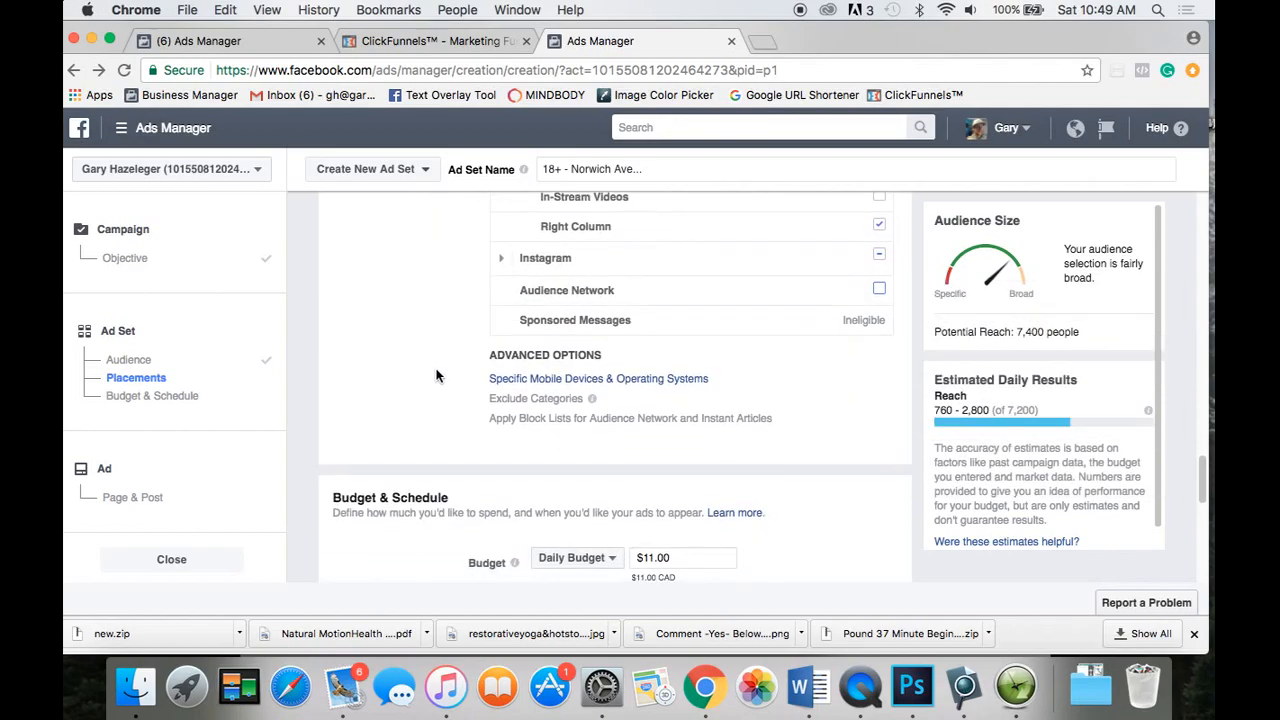
{"action": "scroll", "coordinate": [436, 375], "scroll_direction": "down", "scroll_amount": 1}
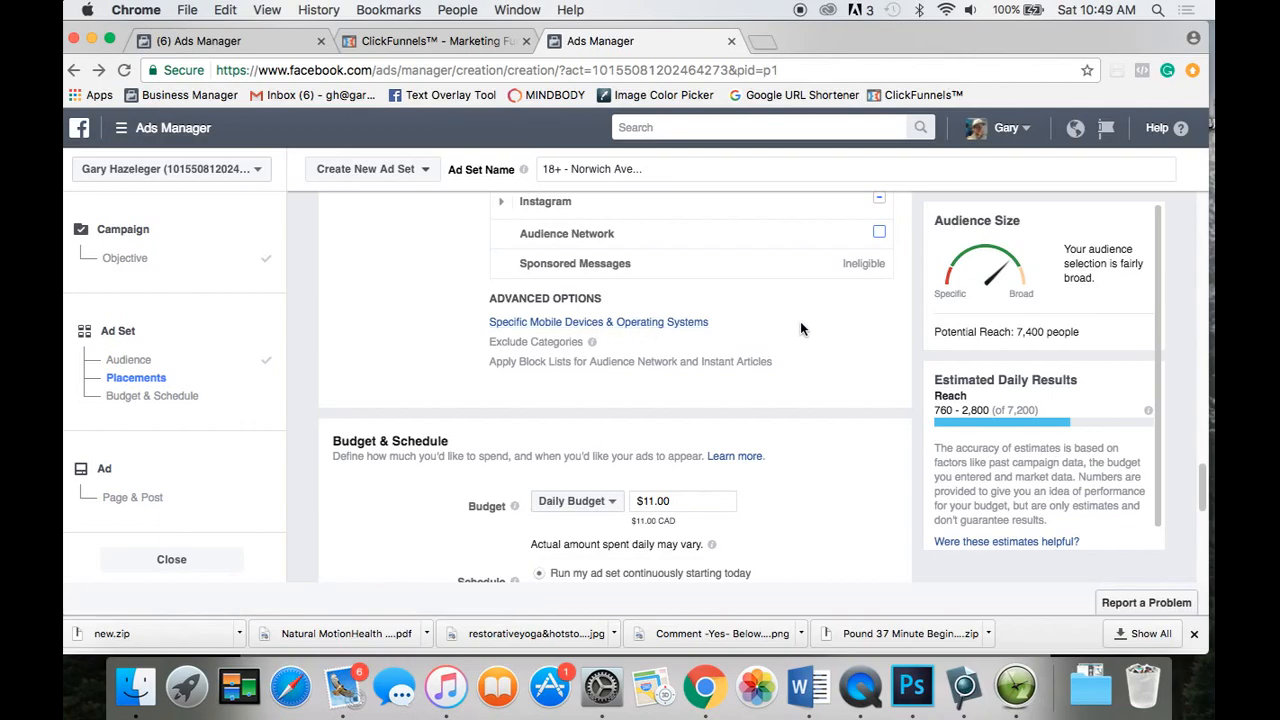
{"action": "scroll", "coordinate": [800, 325], "scroll_direction": "down", "scroll_amount": 5}
{"action": "scroll", "coordinate": [800, 328], "scroll_direction": "down", "scroll_amount": 2}
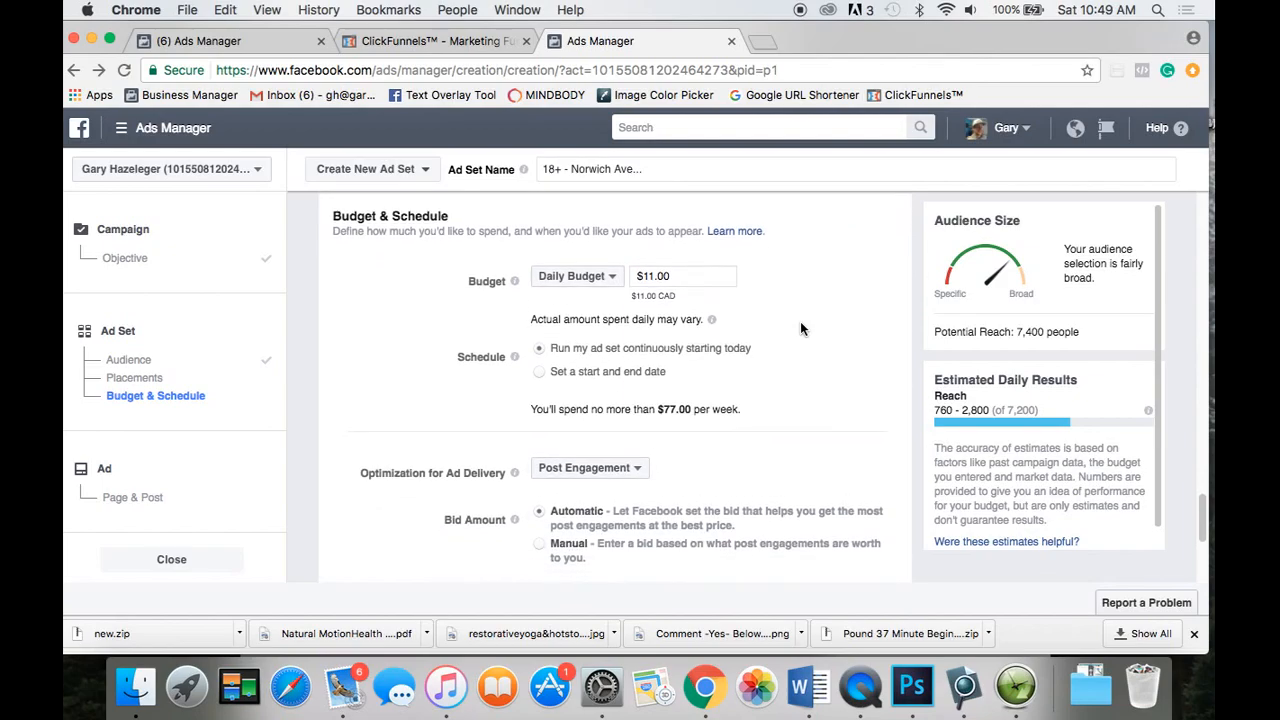
Change the daily budget from $11.00 to $5.00.
{"action": "left_click", "coordinate": [653, 278]}
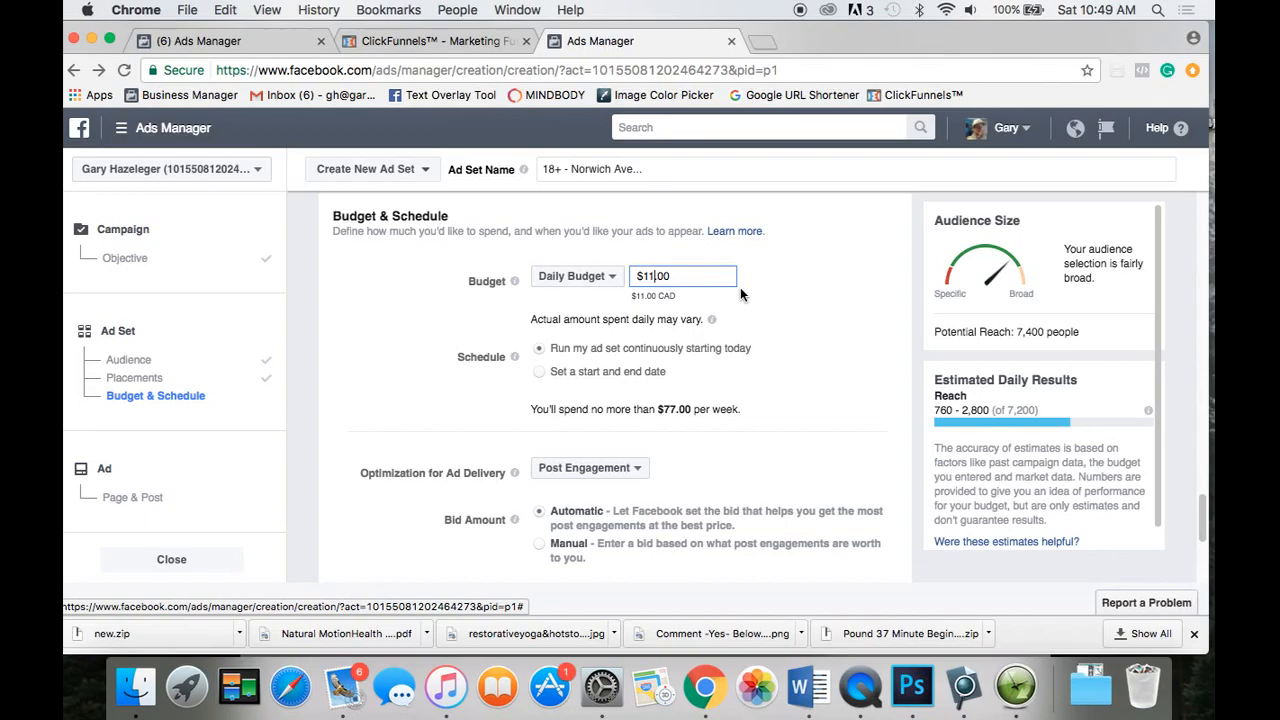
{"action": "key", "text": "BackSpace"}
{"action": "key", "text": "BackSpace"}
{"action": "type", "text": "5"}
{"action": "scroll", "coordinate": [576, 406], "scroll_direction": "down", "scroll_amount": 2}
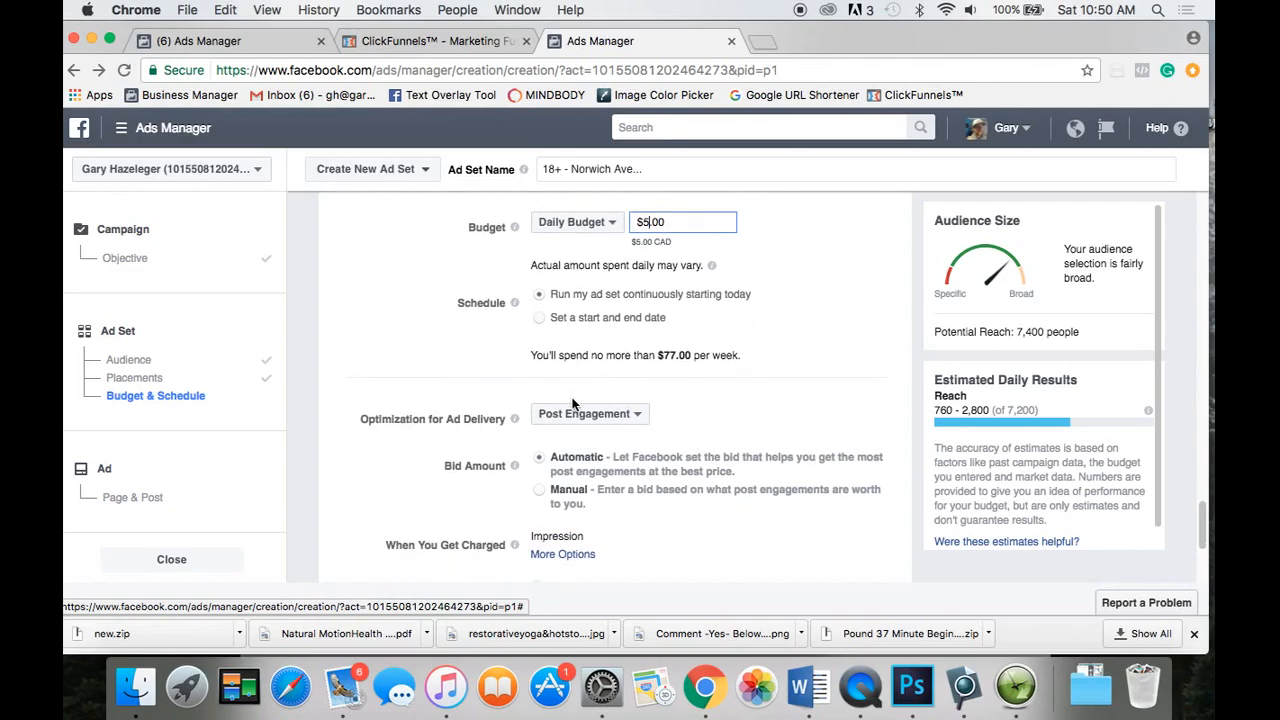
{"action": "scroll", "coordinate": [573, 404], "scroll_direction": "down", "scroll_amount": 5}
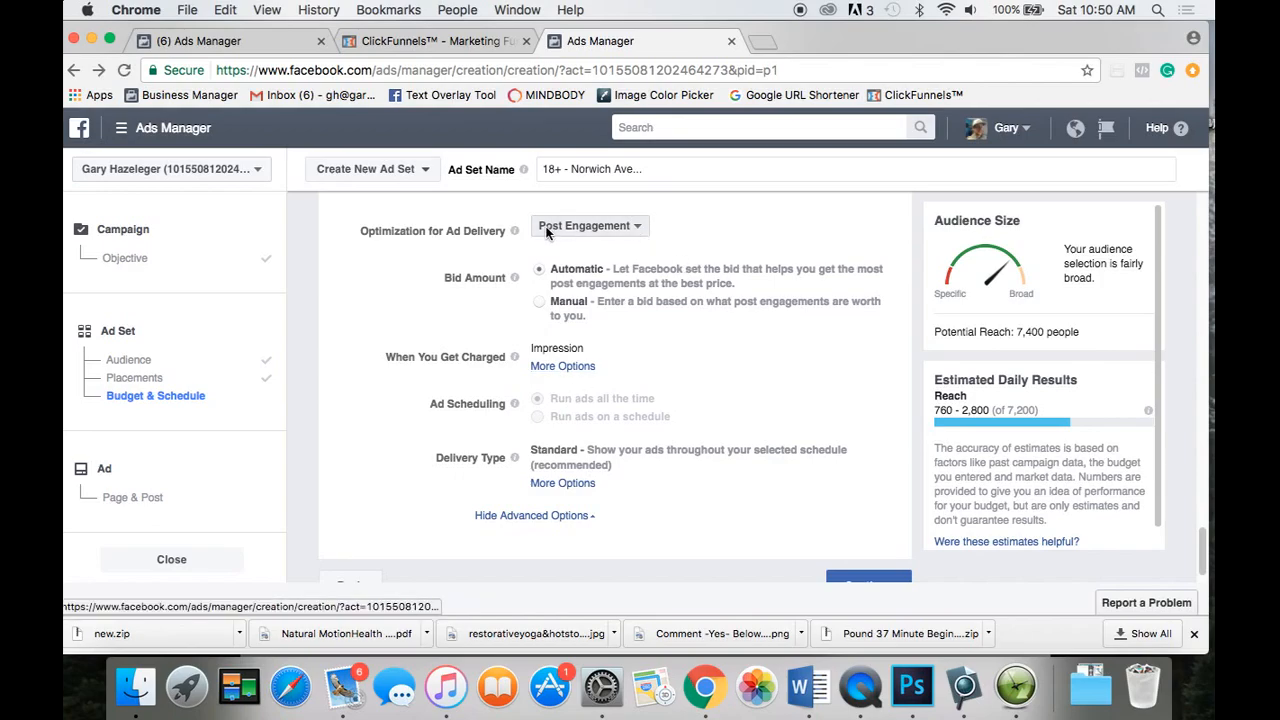
{"action": "mouse_move", "coordinate": [495, 240]}
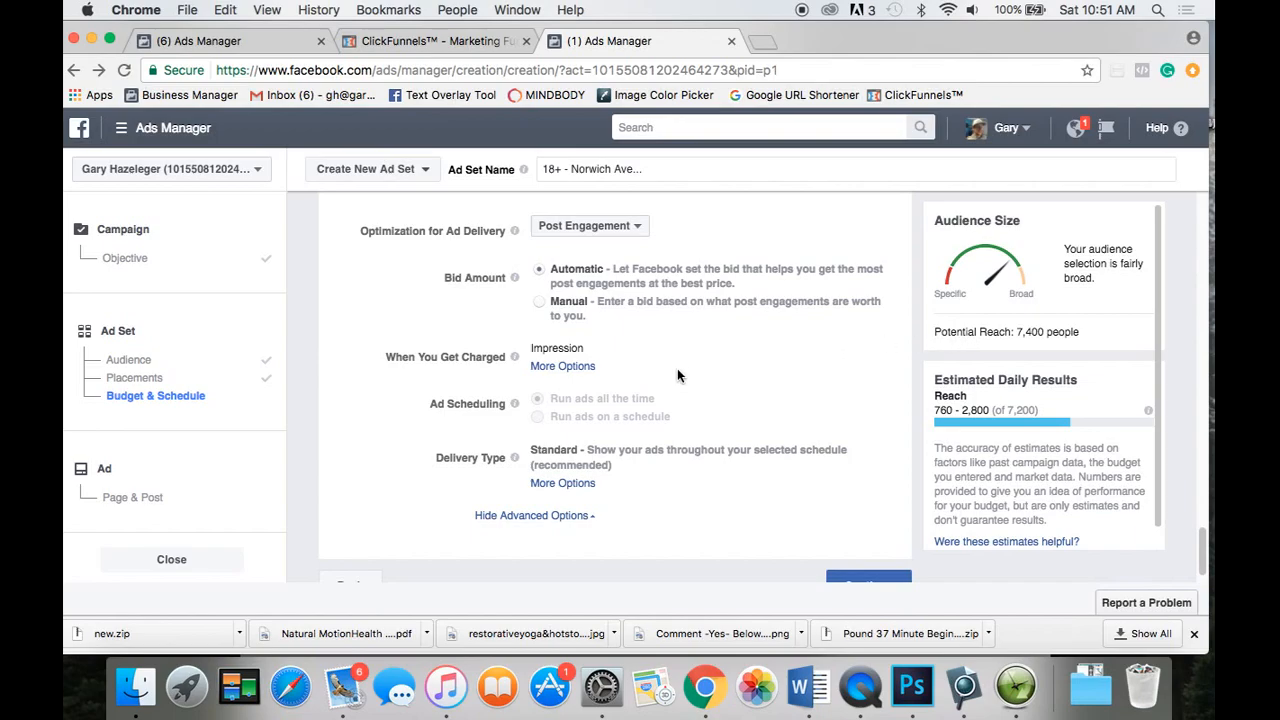
Set When You Get Charged to Post Engagement instead of Impression.
{"action": "left_click", "coordinate": [545, 369]}
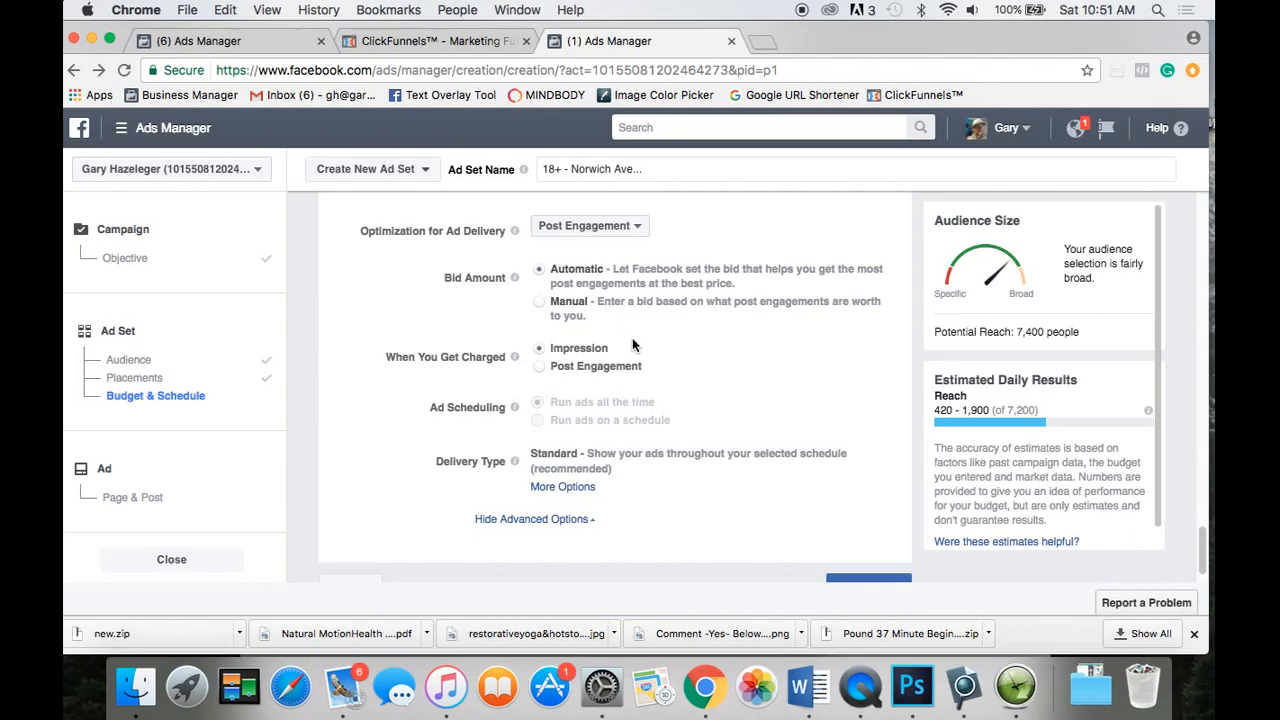
{"action": "left_click", "coordinate": [540, 368]}
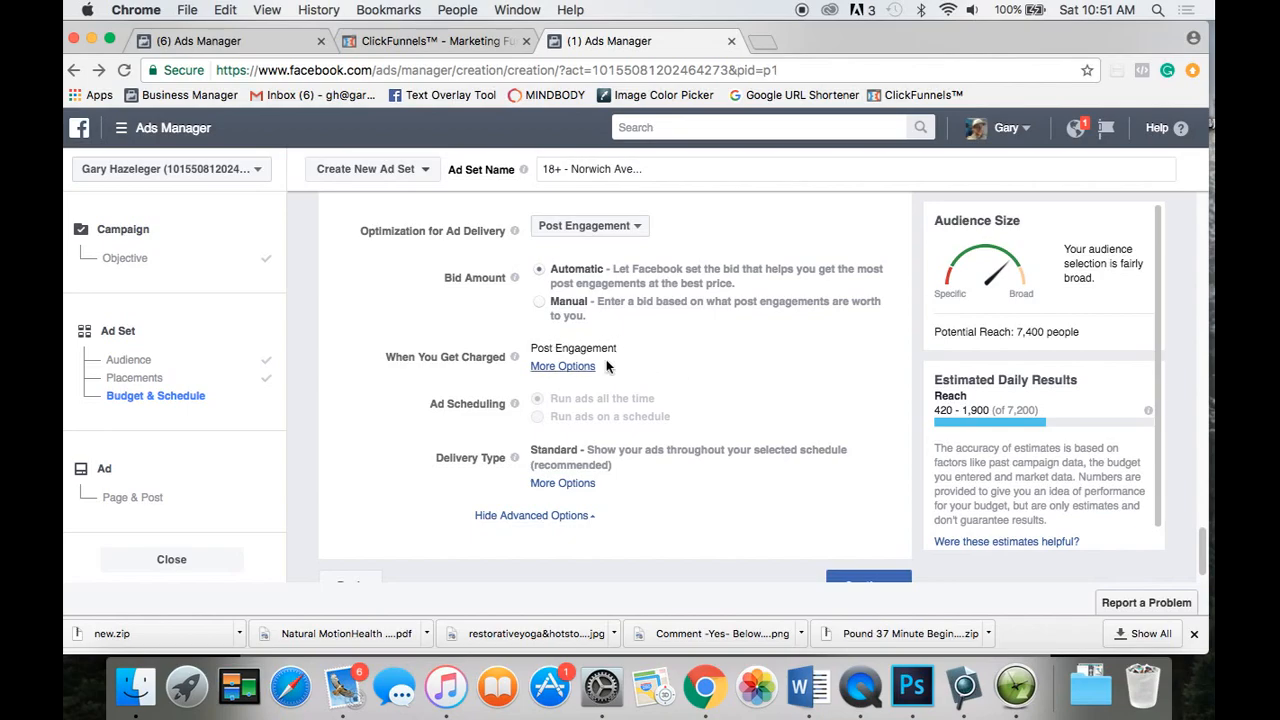
{"action": "scroll", "coordinate": [640, 368], "scroll_direction": "down", "scroll_amount": 1}
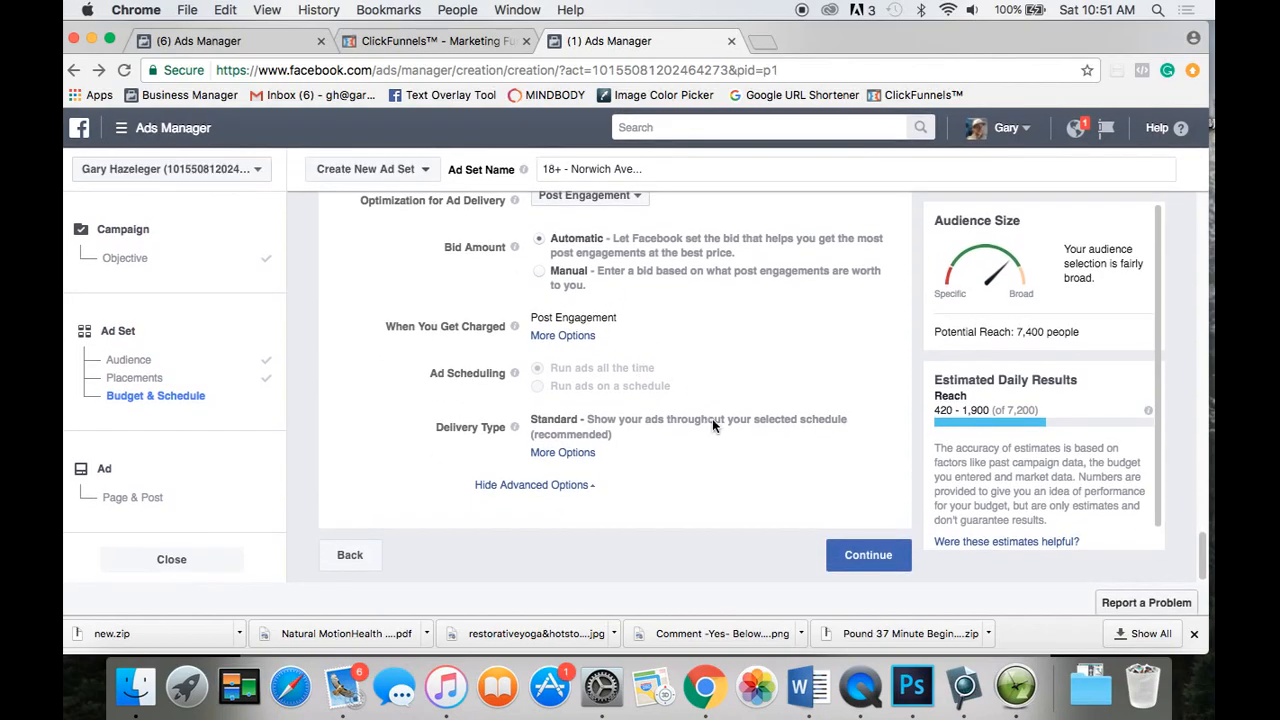
Continue to the ad and review the existing Bagel Time post in the Mobile News Feed preview.
{"action": "left_click", "coordinate": [869, 557]}
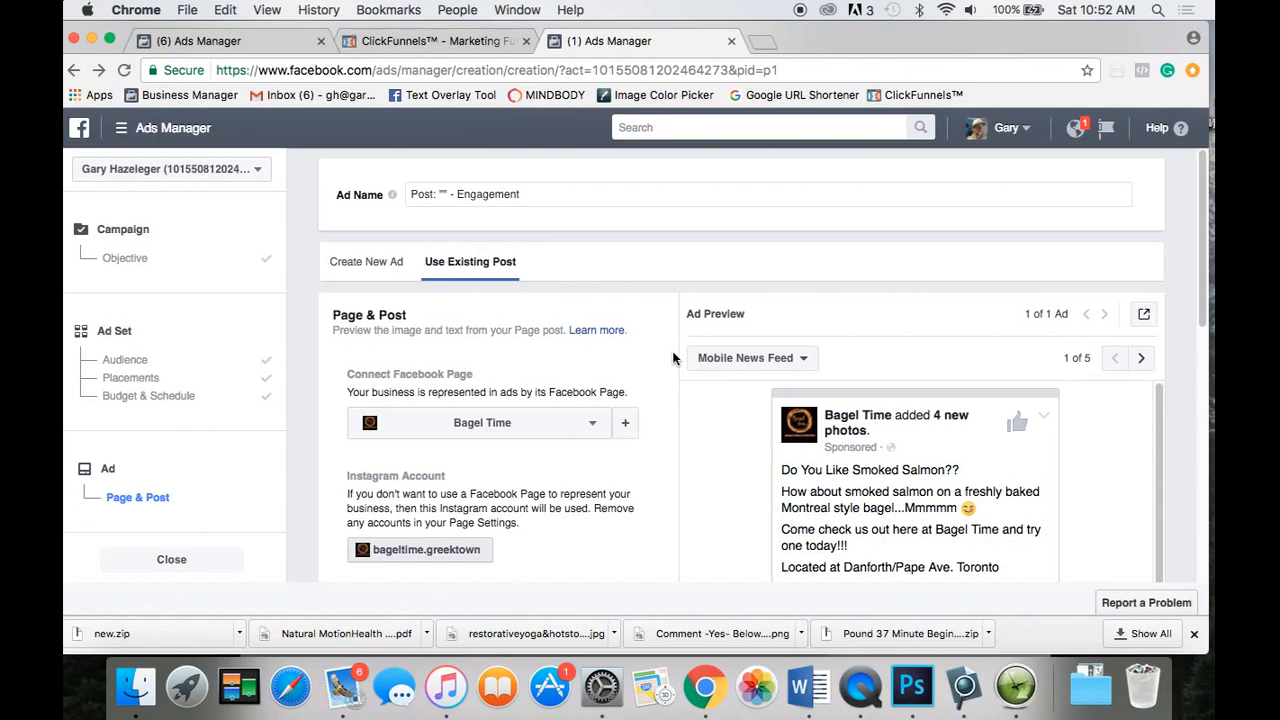
{"action": "scroll", "coordinate": [673, 357], "scroll_direction": "down", "scroll_amount": 5}
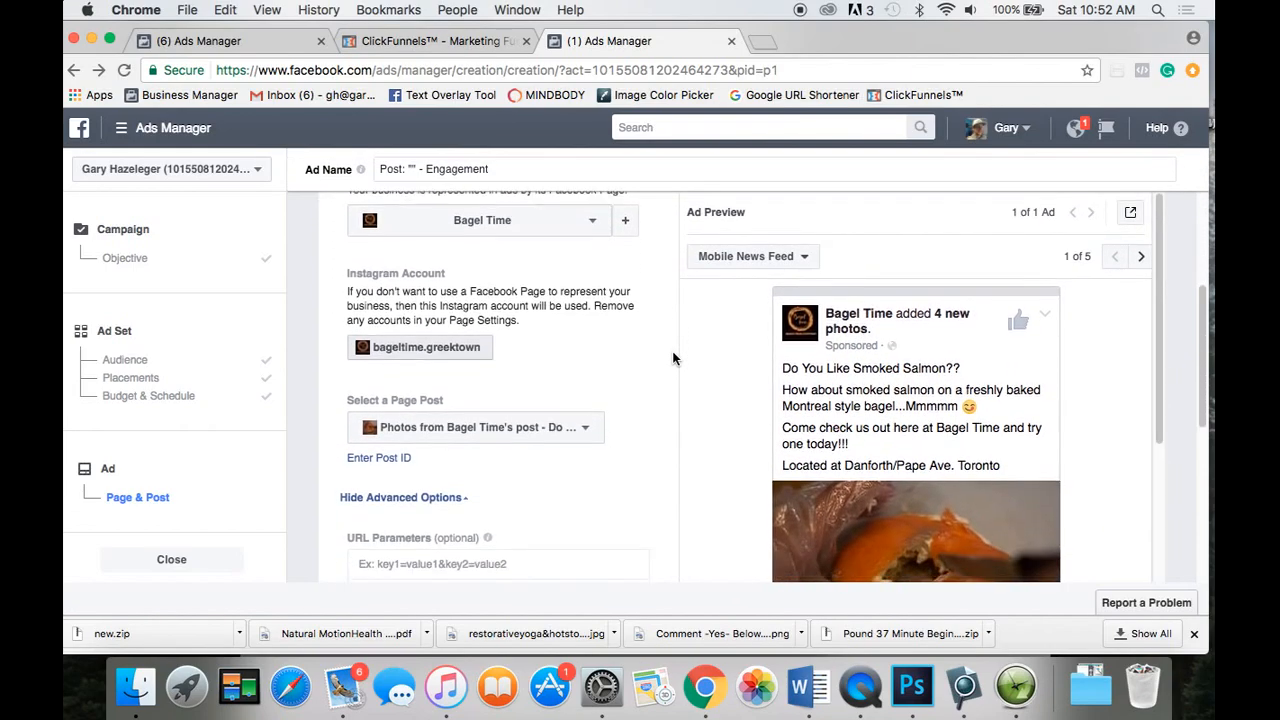
{"action": "scroll", "coordinate": [727, 392], "scroll_direction": "down", "scroll_amount": 1}
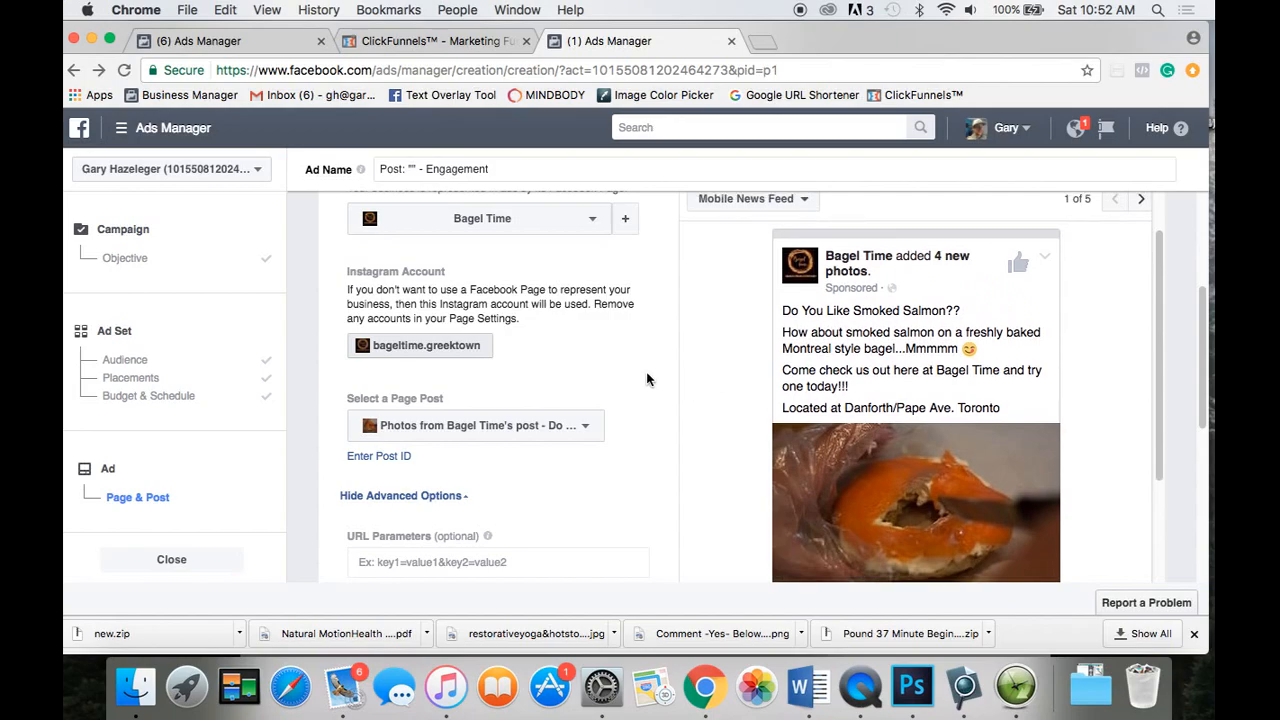
{"action": "scroll", "coordinate": [705, 380], "scroll_direction": "down", "scroll_amount": 2}
{"action": "scroll", "coordinate": [705, 380], "scroll_direction": "down", "scroll_amount": 2}
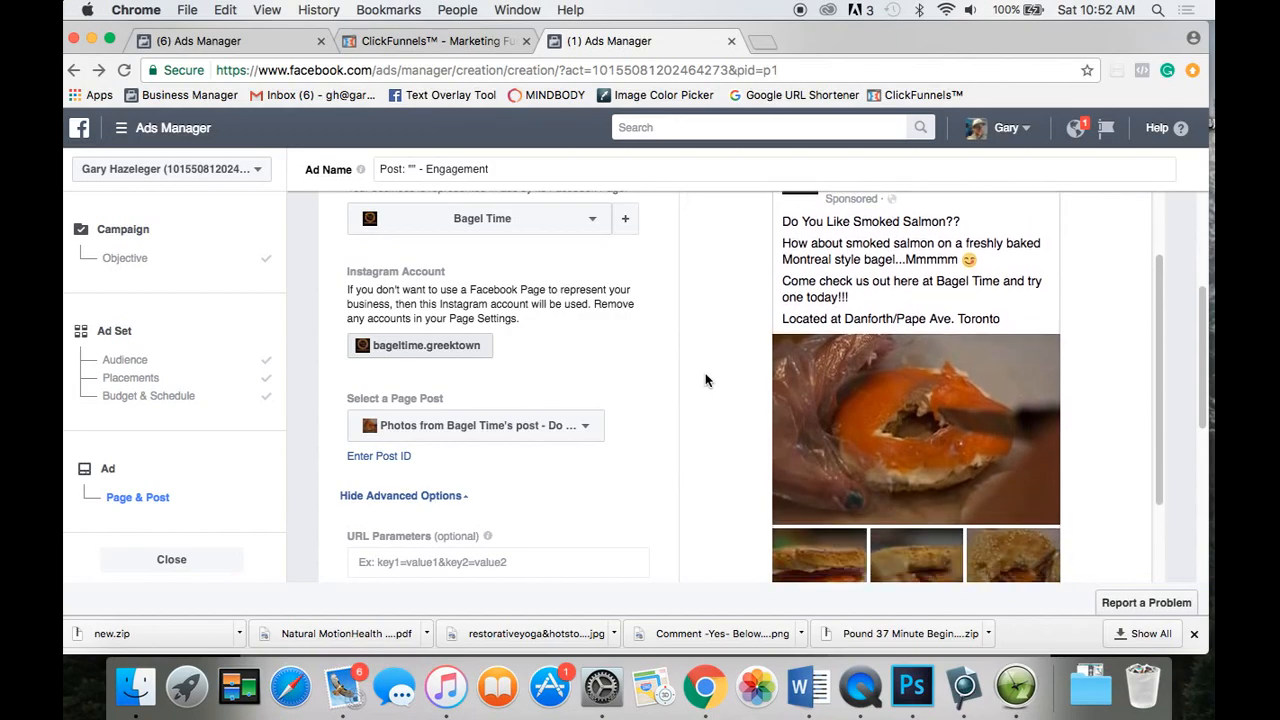
{"action": "scroll", "coordinate": [705, 380], "scroll_direction": "up", "scroll_amount": 3}
{"action": "scroll", "coordinate": [705, 380], "scroll_direction": "down", "scroll_amount": 2}
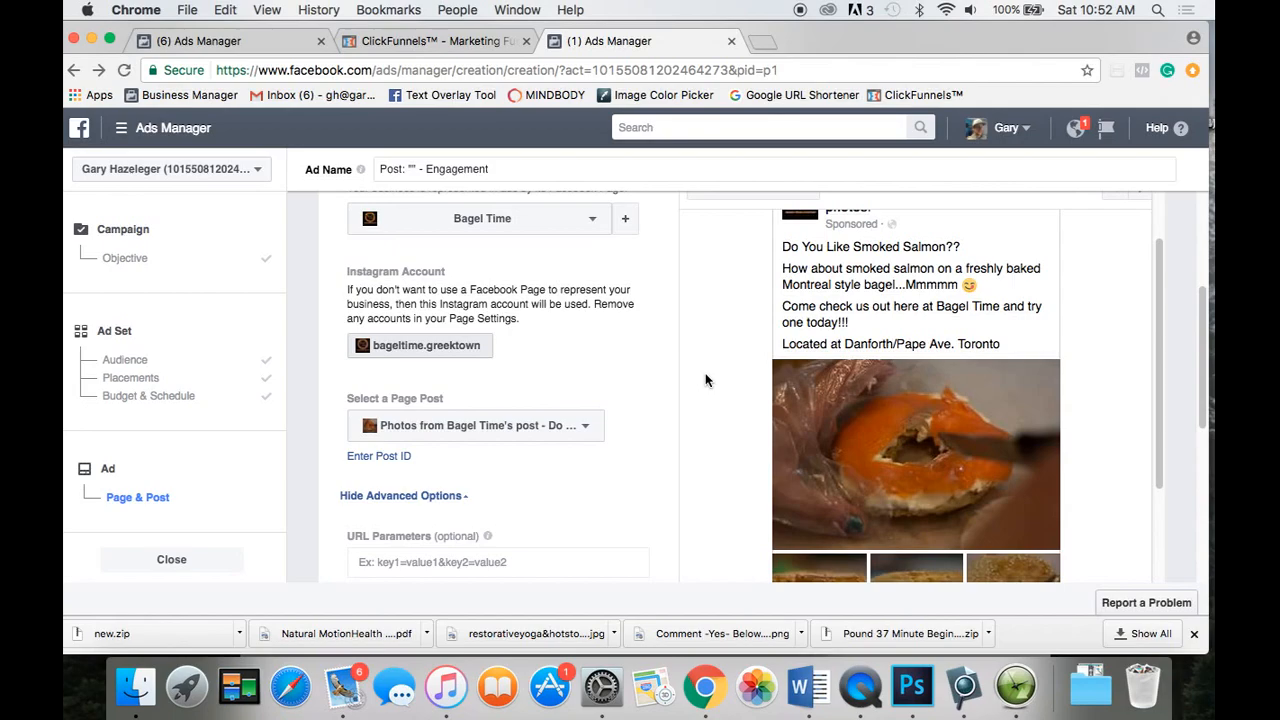
{"action": "scroll", "coordinate": [705, 380], "scroll_direction": "down", "scroll_amount": 1}
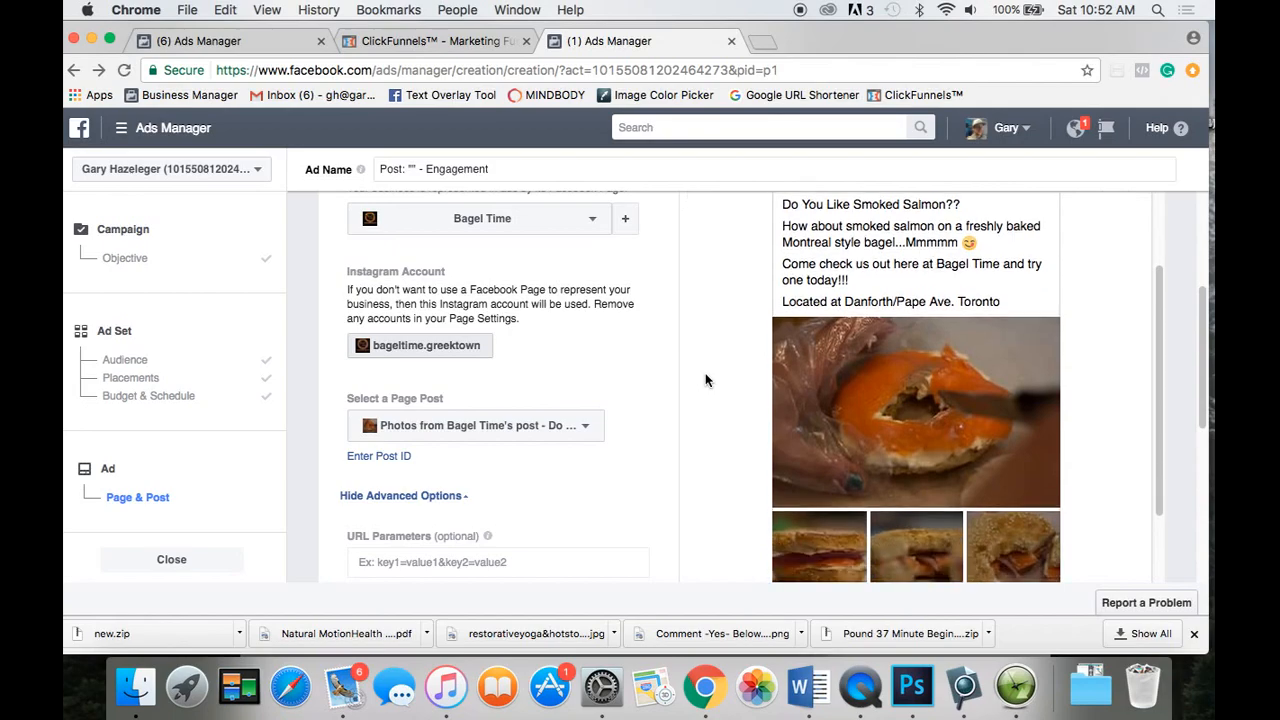
{"action": "scroll", "coordinate": [720, 384], "scroll_direction": "down", "scroll_amount": 2}
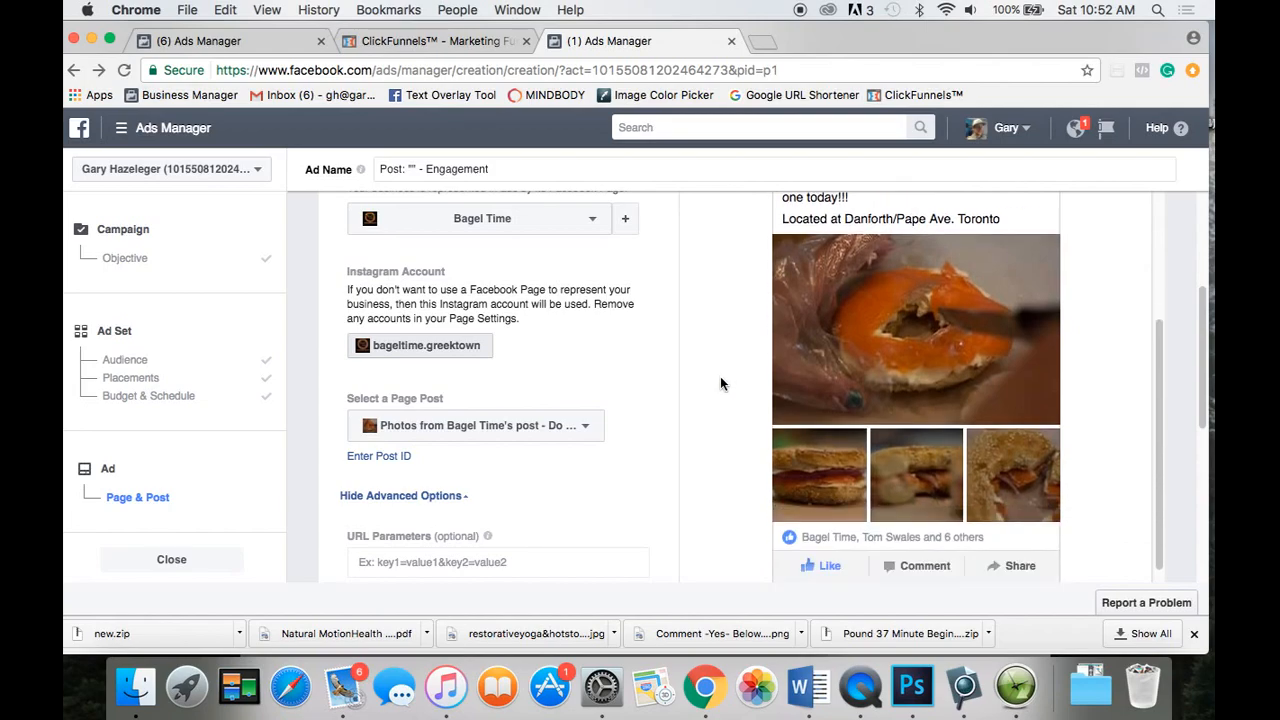
{"action": "scroll", "coordinate": [720, 384], "scroll_direction": "down", "scroll_amount": 2}
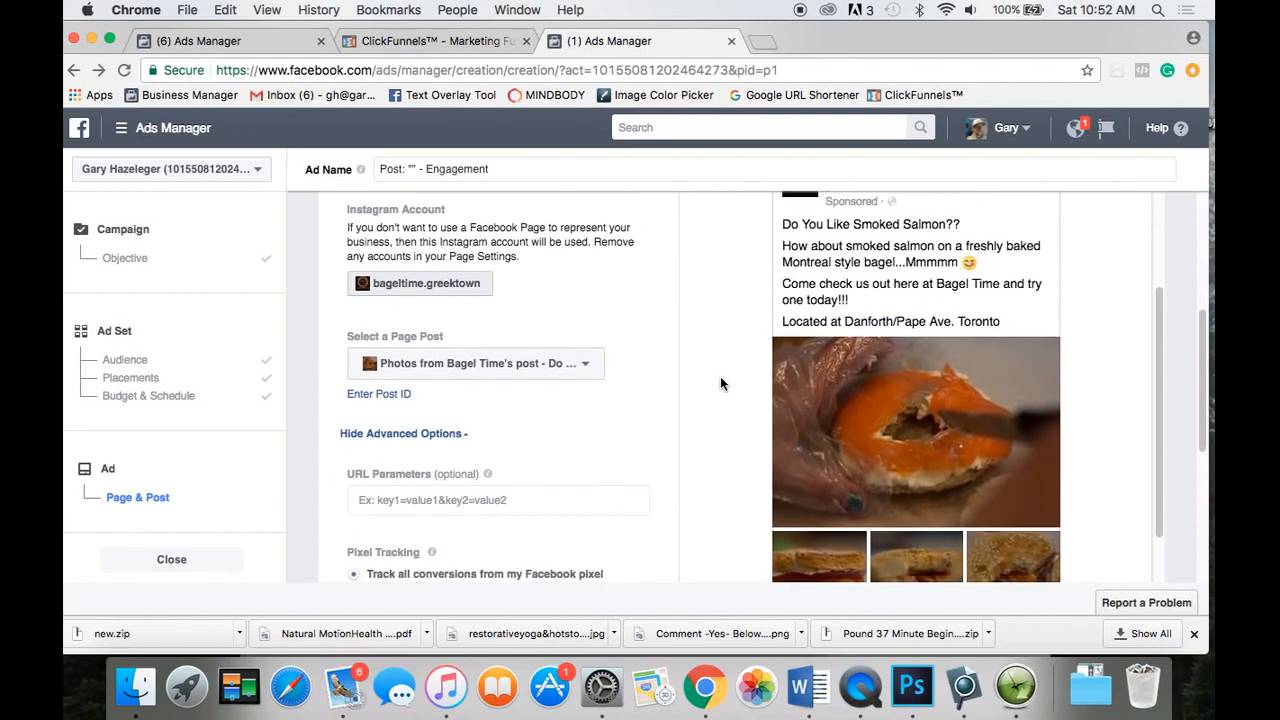
{"action": "scroll", "coordinate": [720, 376], "scroll_direction": "up", "scroll_amount": 3}
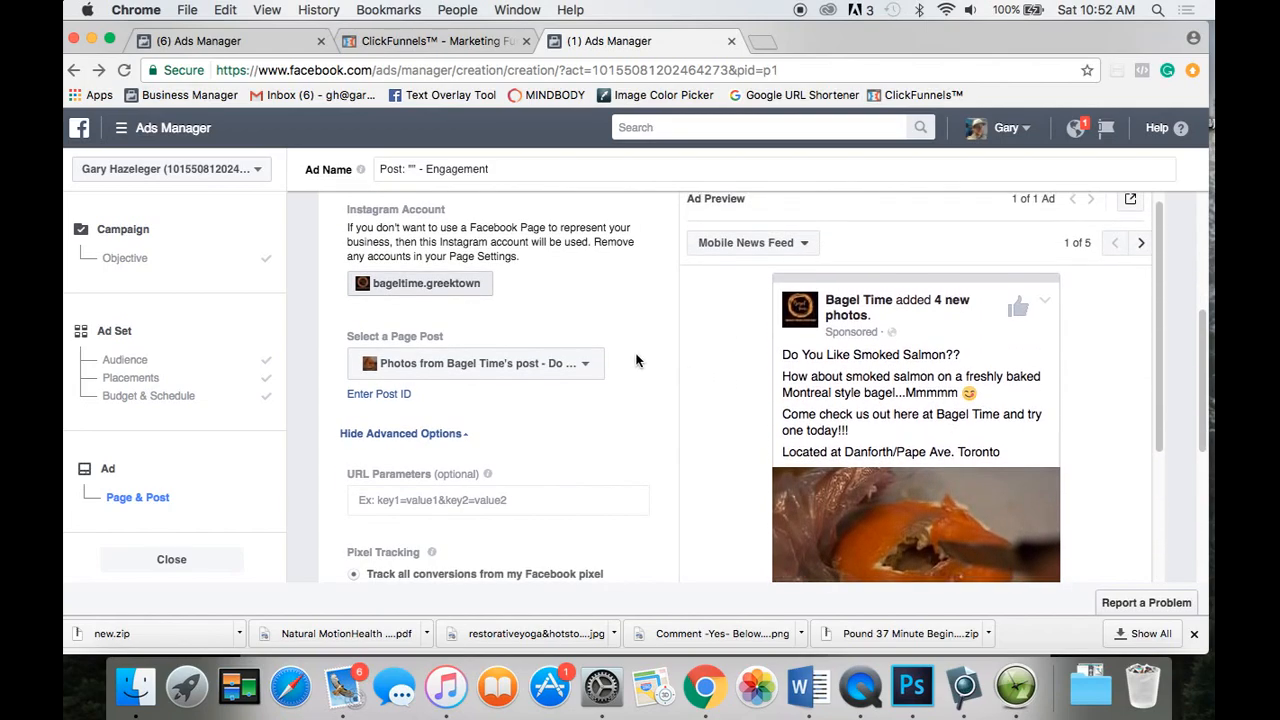
{"action": "scroll", "coordinate": [636, 360], "scroll_direction": "down", "scroll_amount": 3}
{"action": "scroll", "coordinate": [636, 360], "scroll_direction": "up", "scroll_amount": 4}
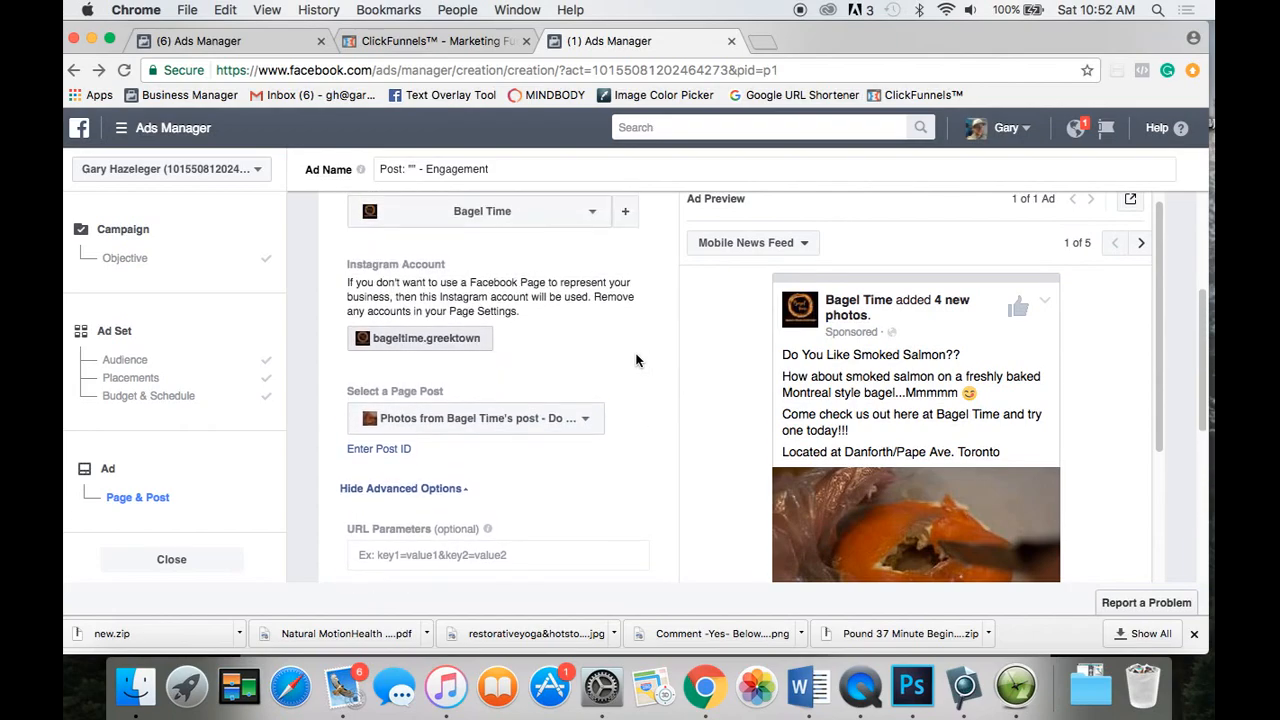
{"action": "scroll", "coordinate": [636, 360], "scroll_direction": "up", "scroll_amount": 1}
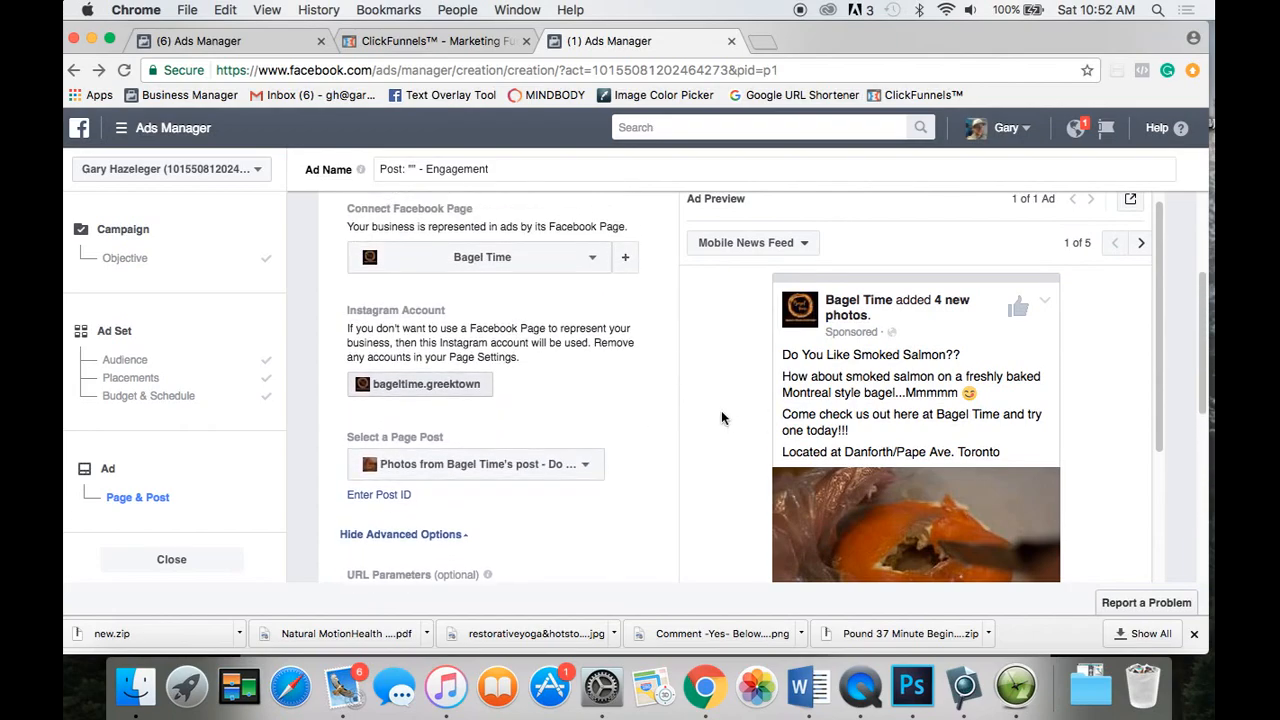
{"action": "scroll", "coordinate": [721, 417], "scroll_direction": "down", "scroll_amount": 4}
{"action": "scroll", "coordinate": [721, 417], "scroll_direction": "down", "scroll_amount": 2}
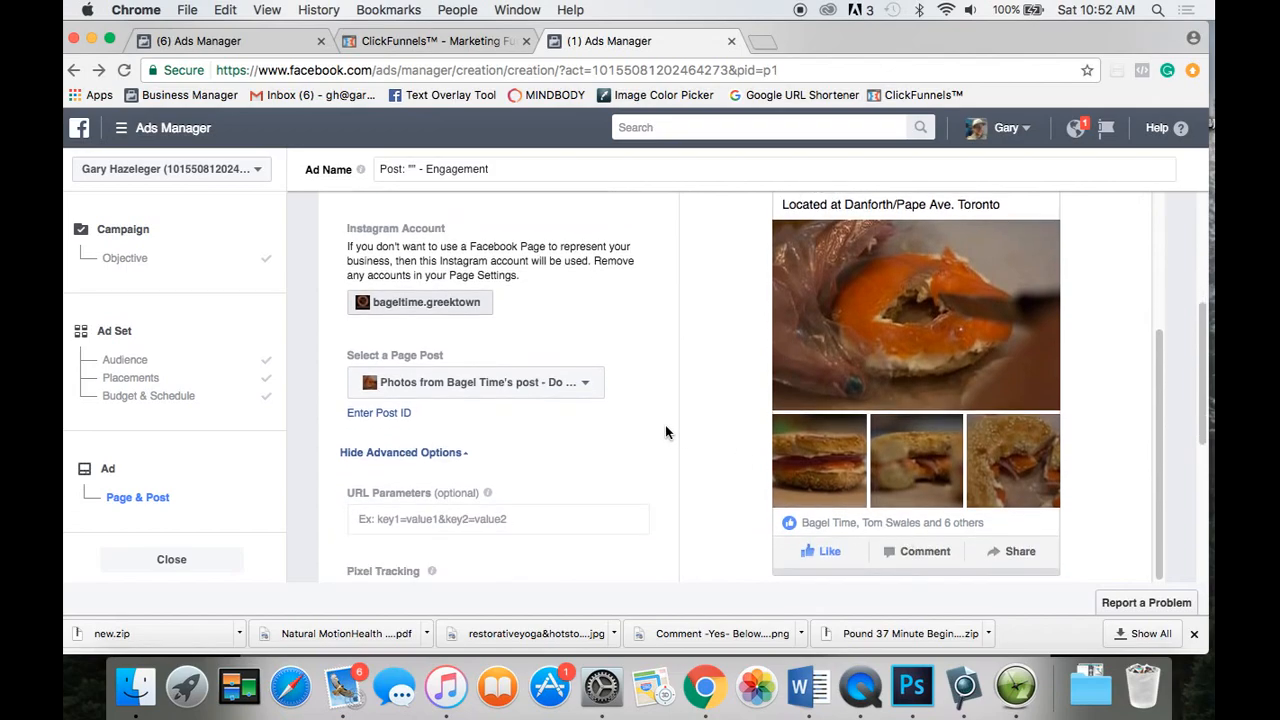
{"action": "scroll", "coordinate": [666, 432], "scroll_direction": "up", "scroll_amount": 5}
{"action": "scroll", "coordinate": [666, 432], "scroll_direction": "down", "scroll_amount": 3}
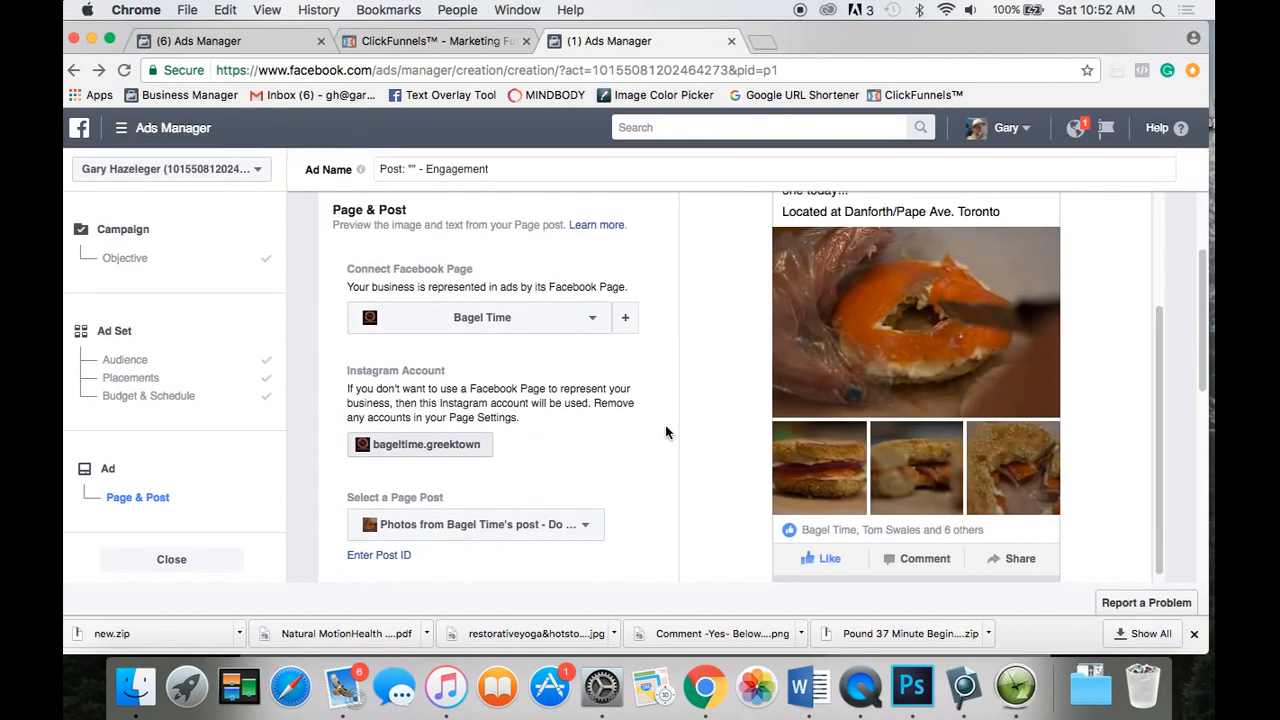
{"action": "scroll", "coordinate": [655, 386], "scroll_direction": "up", "scroll_amount": 2}
{"action": "scroll", "coordinate": [657, 388], "scroll_direction": "down", "scroll_amount": 1}
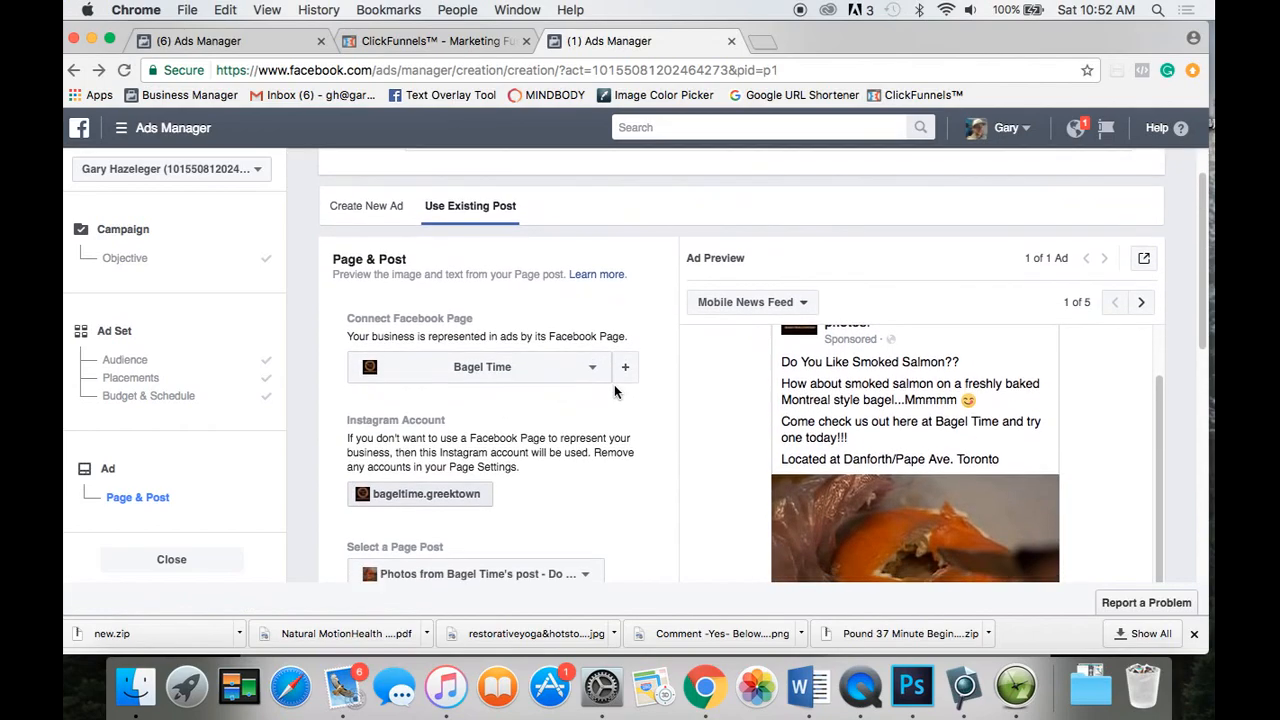
{"action": "left_click", "coordinate": [385, 210]}
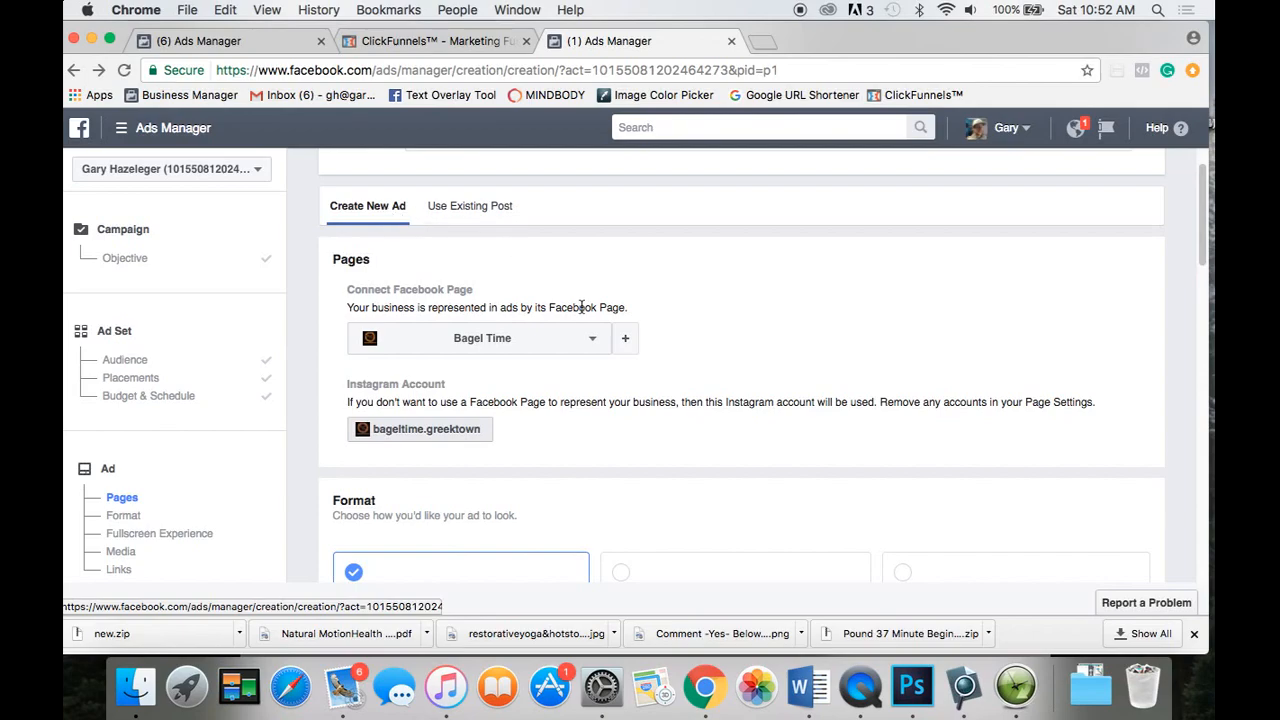
{"action": "left_click", "coordinate": [603, 343]}
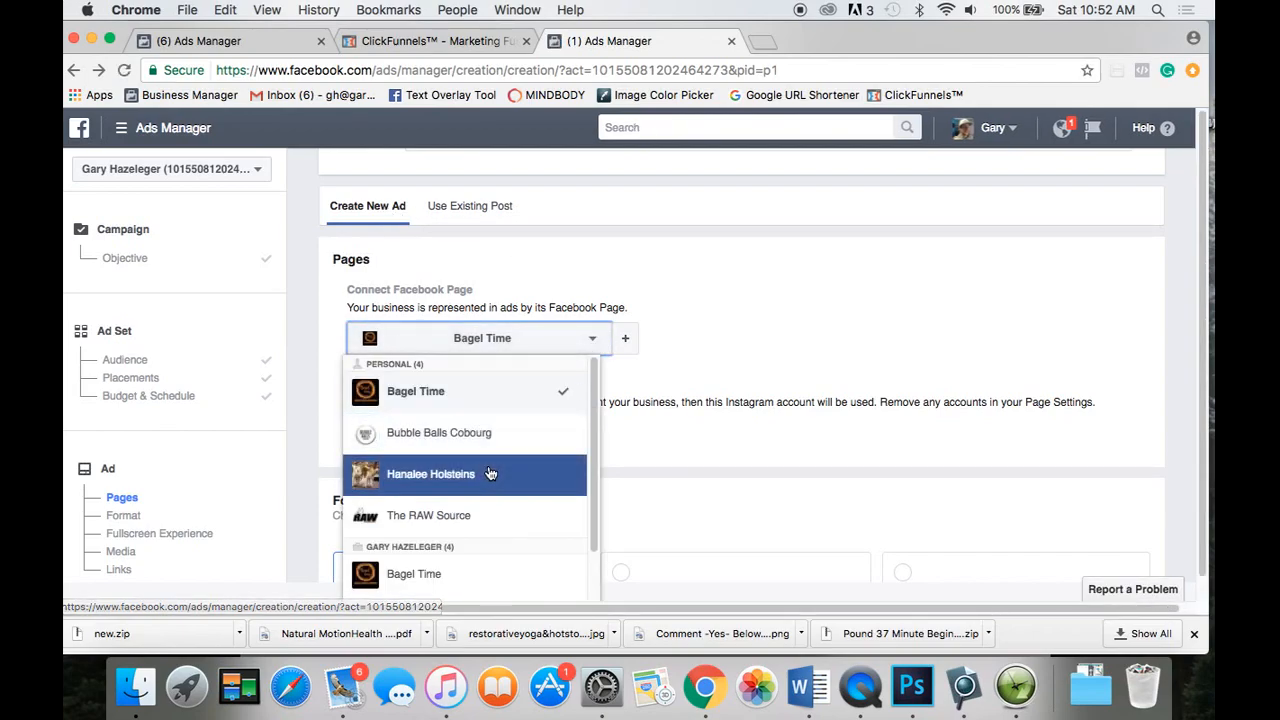
{"action": "scroll", "coordinate": [491, 471], "scroll_direction": "down", "scroll_amount": 3}
{"action": "left_click", "coordinate": [480, 497]}
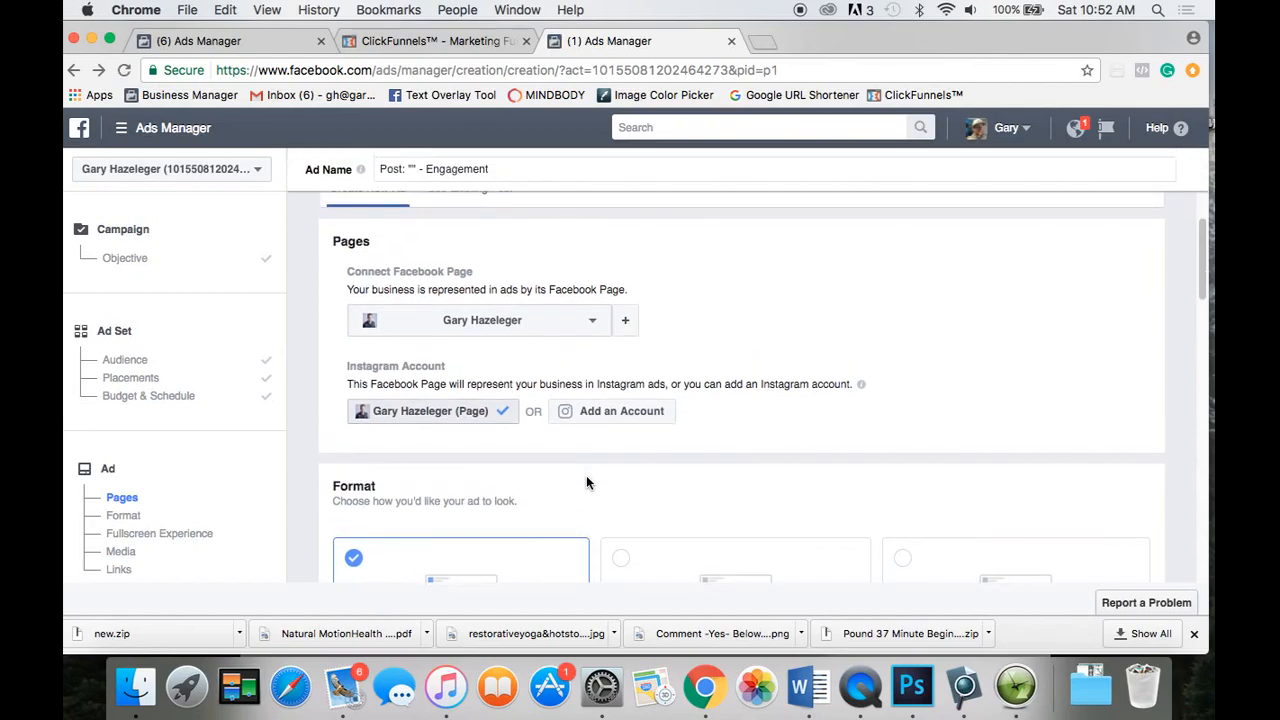
{"action": "scroll", "coordinate": [586, 483], "scroll_direction": "down", "scroll_amount": 3}
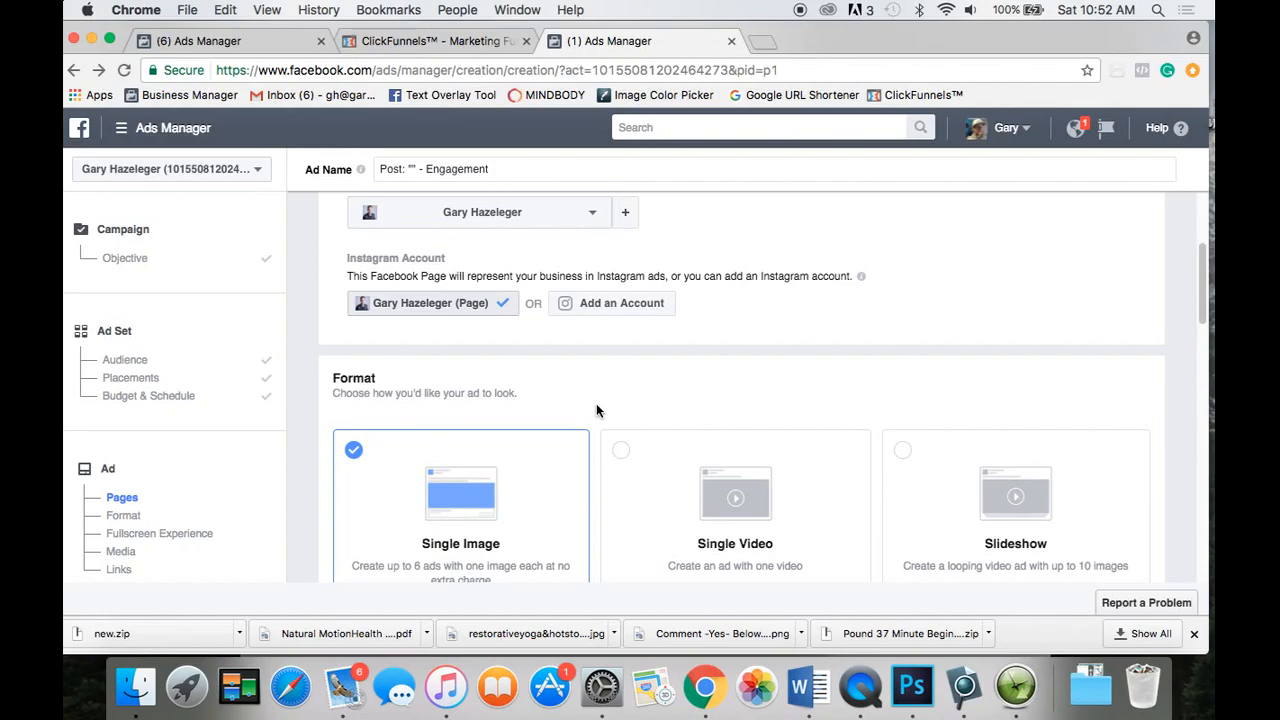
{"action": "scroll", "coordinate": [596, 410], "scroll_direction": "down", "scroll_amount": 3}
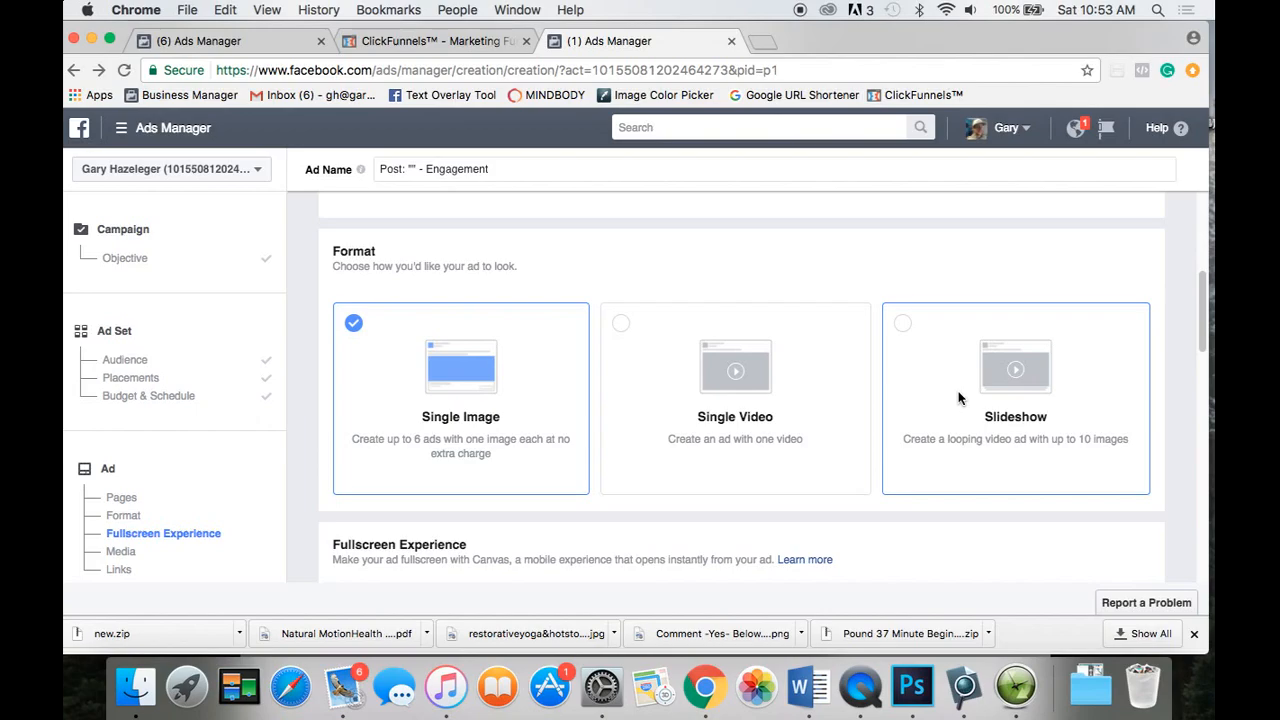
Delete the 900 x 600 image in the ad's Media section, leaving Images empty.
{"action": "left_click", "coordinate": [483, 372]}
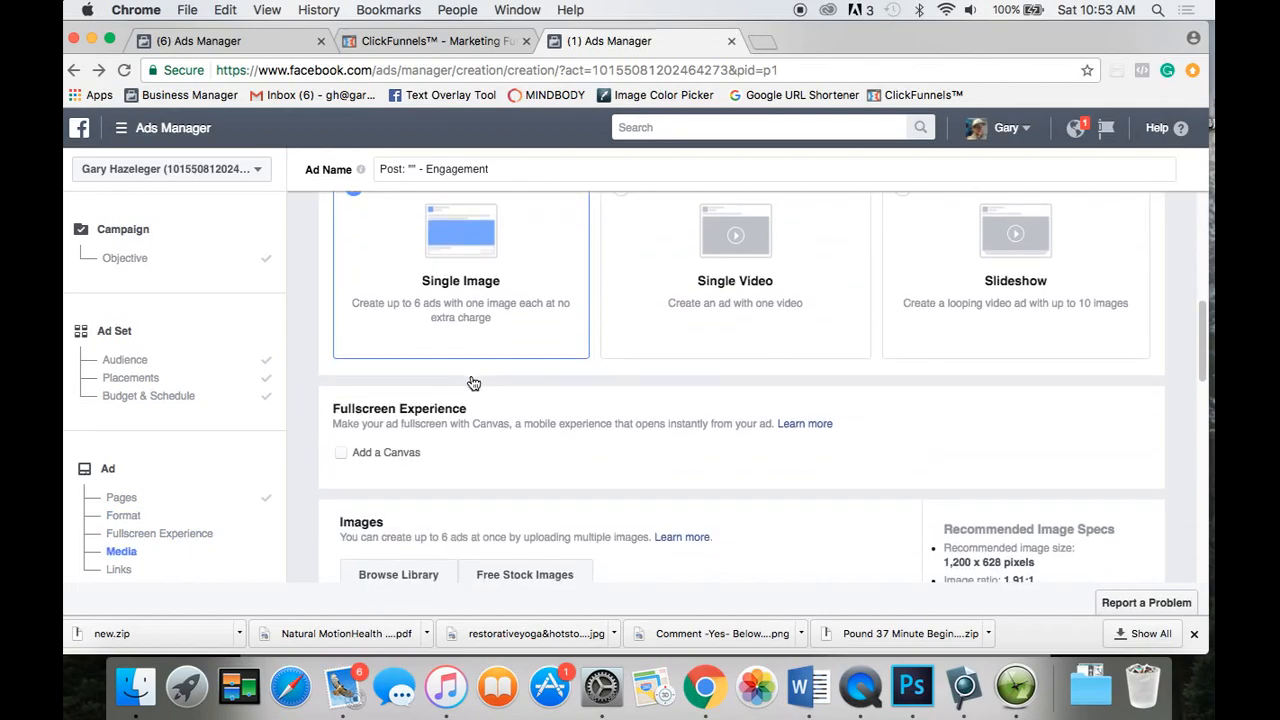
{"action": "scroll", "coordinate": [473, 383], "scroll_direction": "down", "scroll_amount": 5}
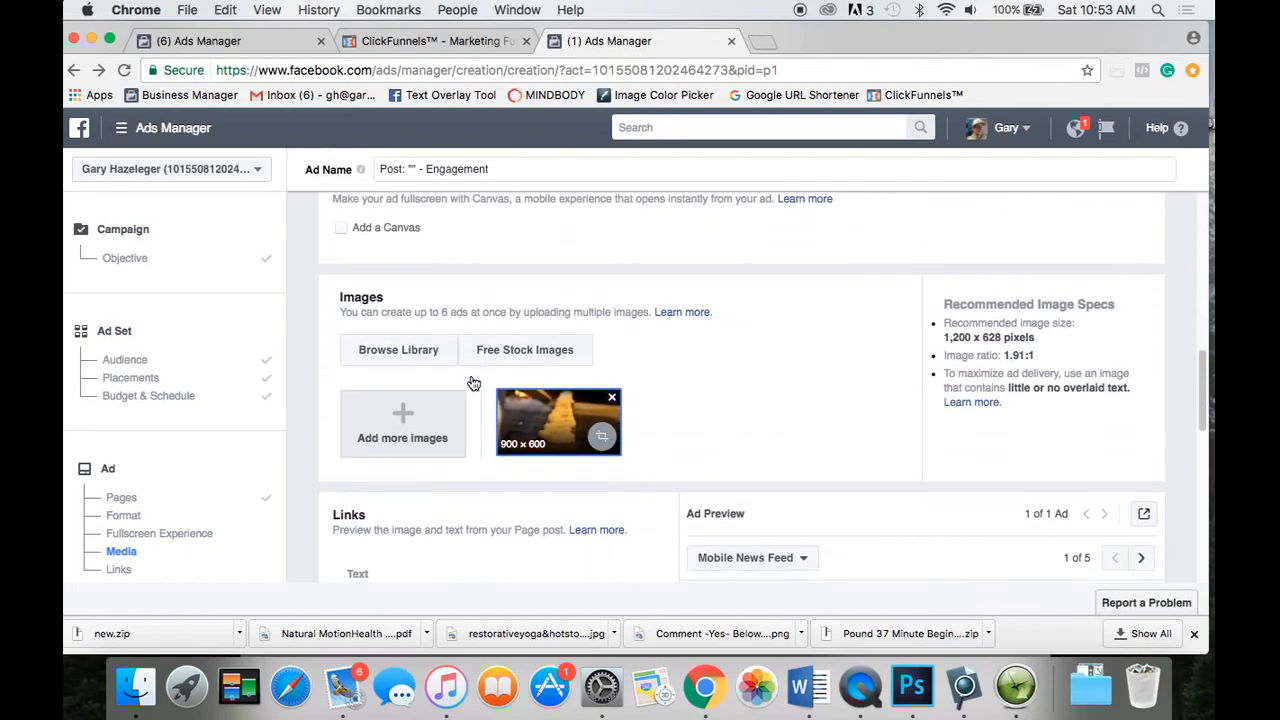
{"action": "left_click", "coordinate": [612, 399]}
{"action": "scroll", "coordinate": [513, 414], "scroll_direction": "up", "scroll_amount": 2}
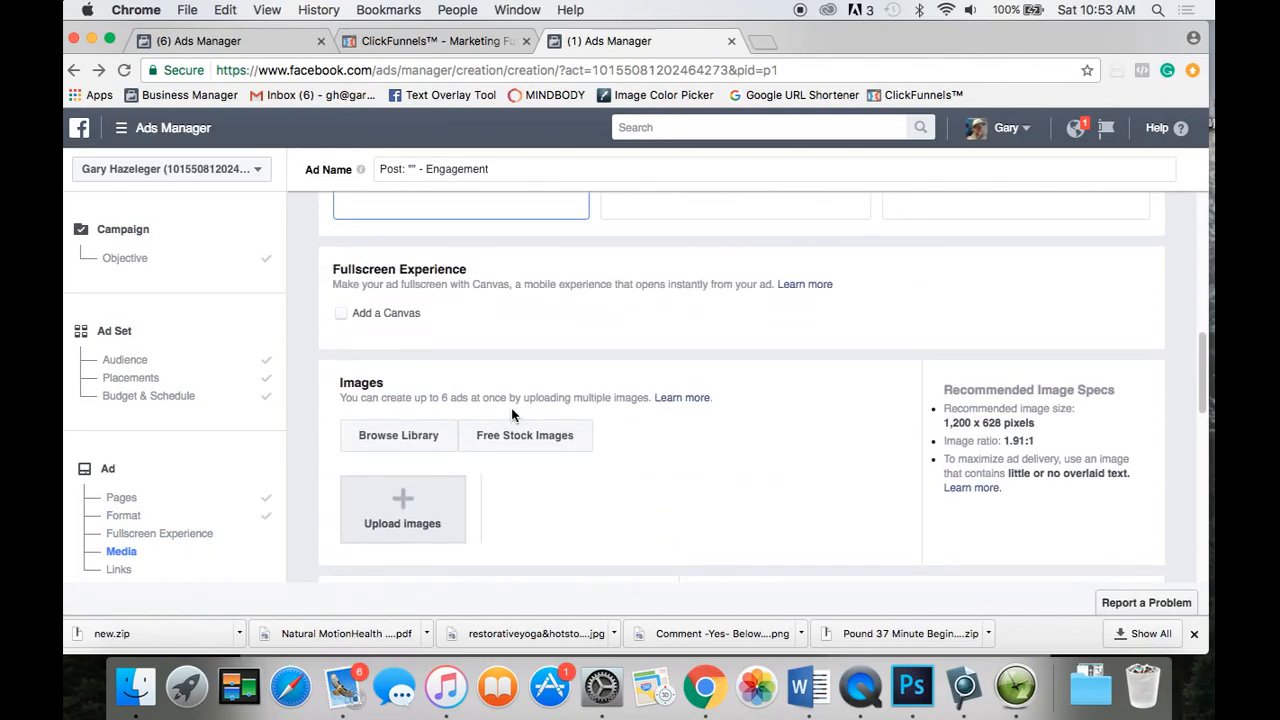
{"action": "scroll", "coordinate": [513, 414], "scroll_direction": "down", "scroll_amount": 3}
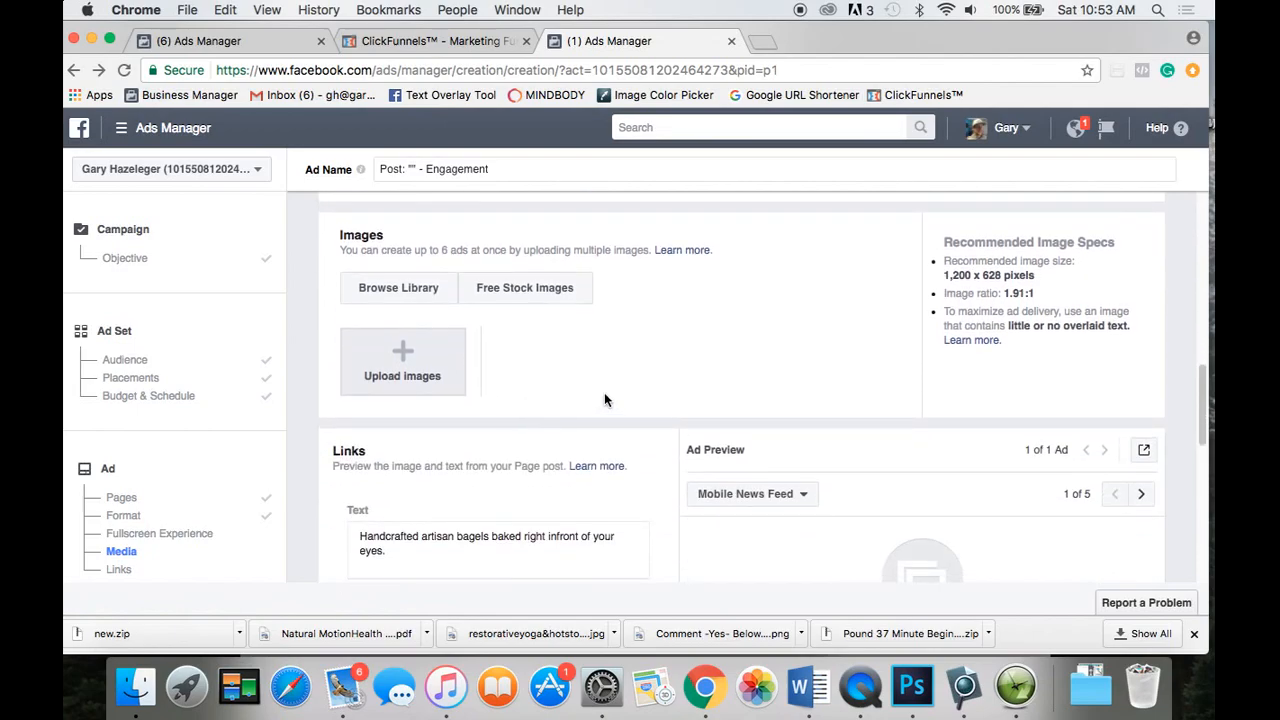
{"action": "scroll", "coordinate": [660, 465], "scroll_direction": "down", "scroll_amount": 2}
{"action": "scroll", "coordinate": [660, 465], "scroll_direction": "up", "scroll_amount": 3}
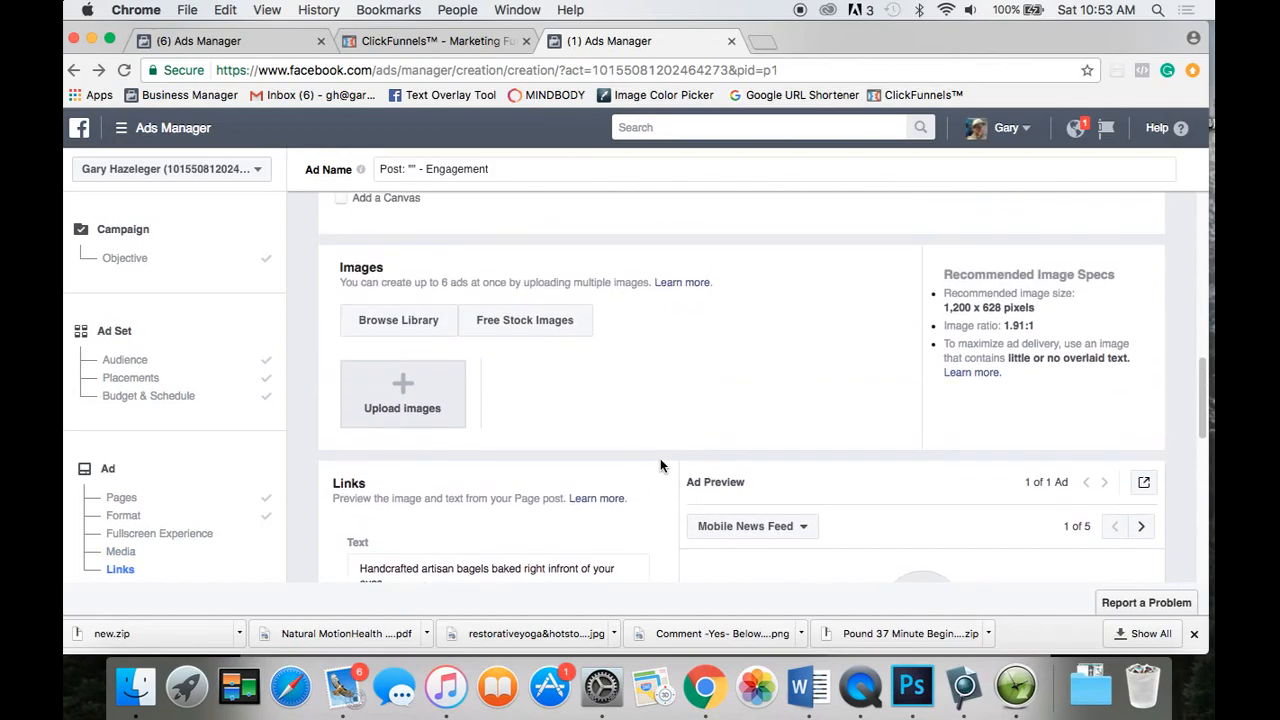
{"action": "left_click", "coordinate": [436, 394]}
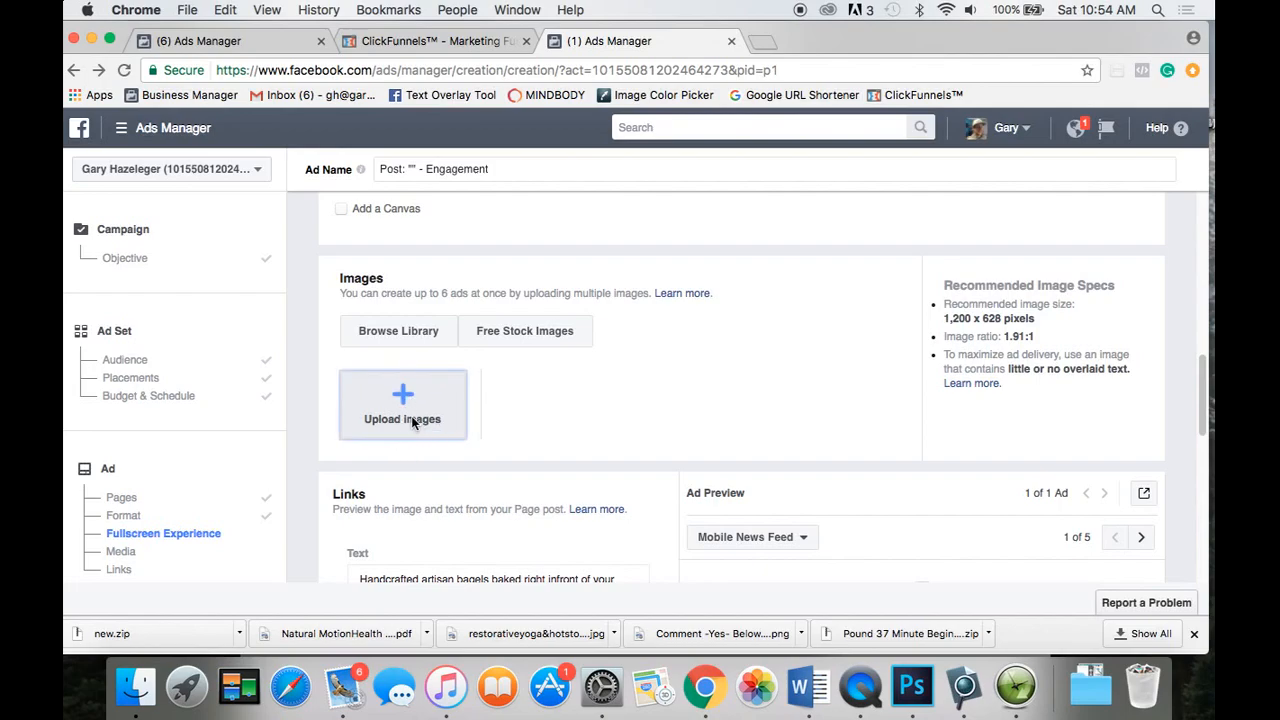
Open the free stock images and search for 'Burger food truck'.
{"action": "left_click", "coordinate": [516, 342]}
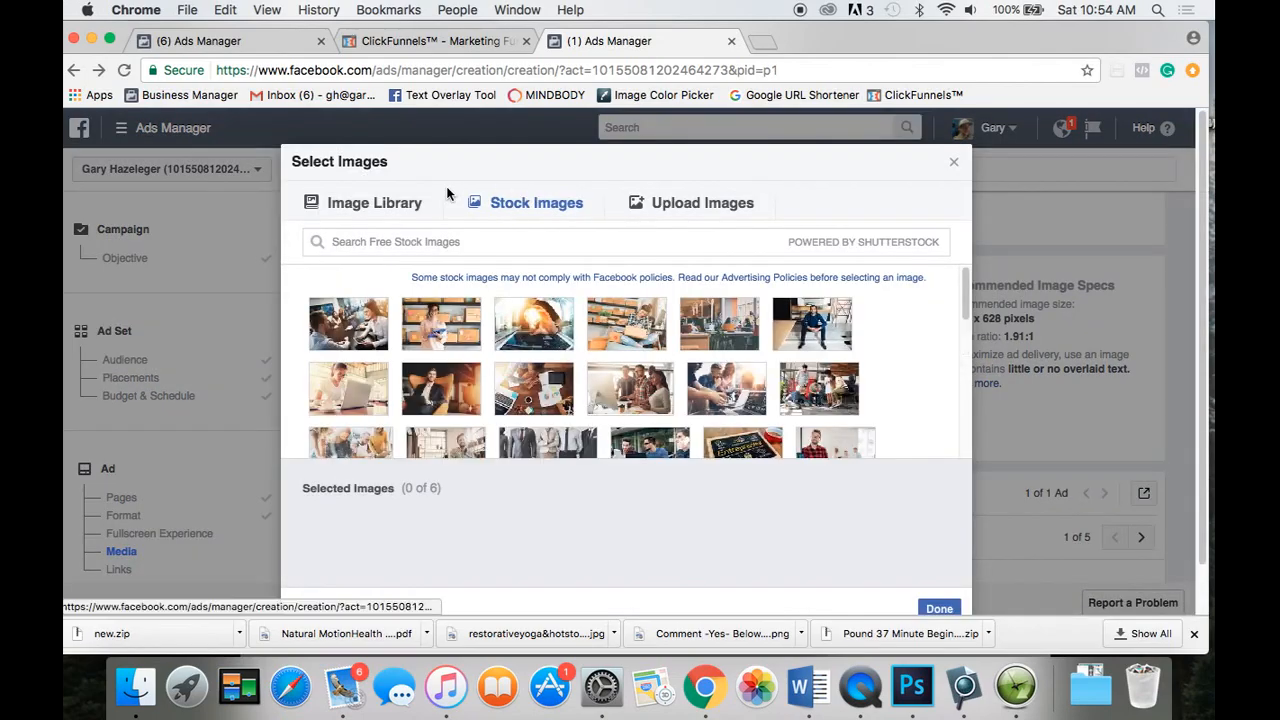
{"action": "left_click", "coordinate": [529, 206]}
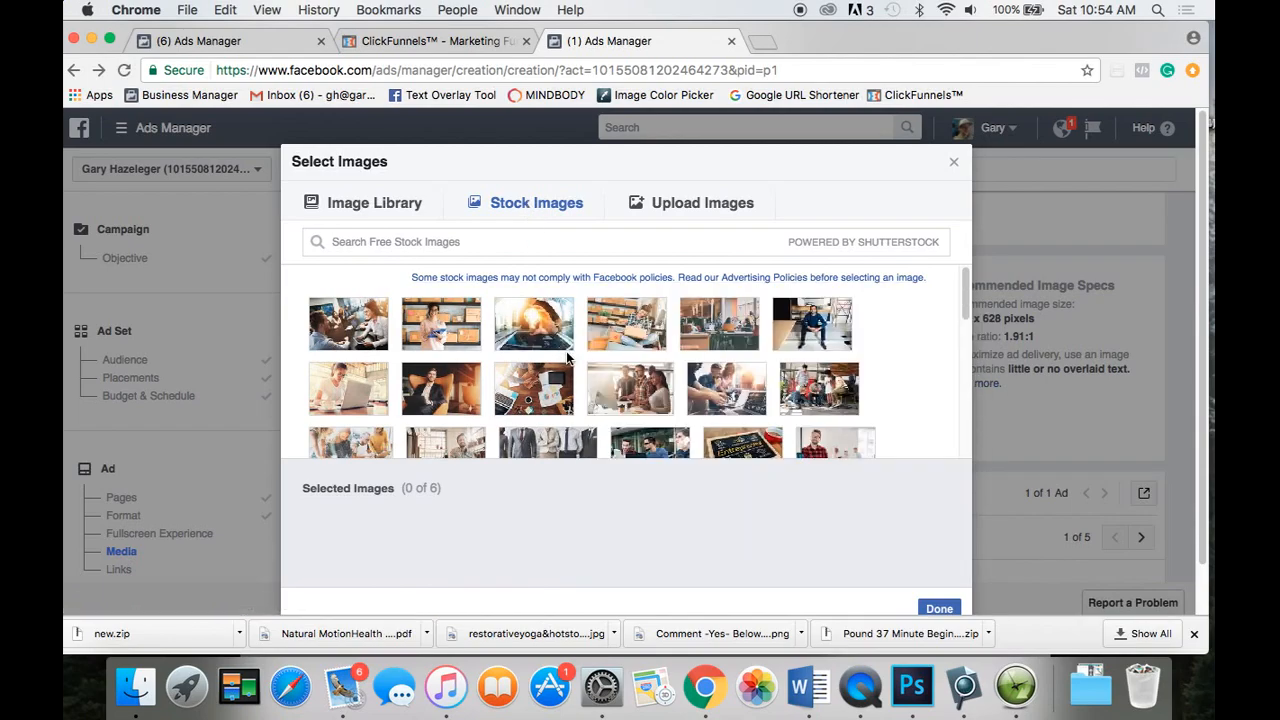
{"action": "scroll", "coordinate": [567, 358], "scroll_direction": "down", "scroll_amount": 4}
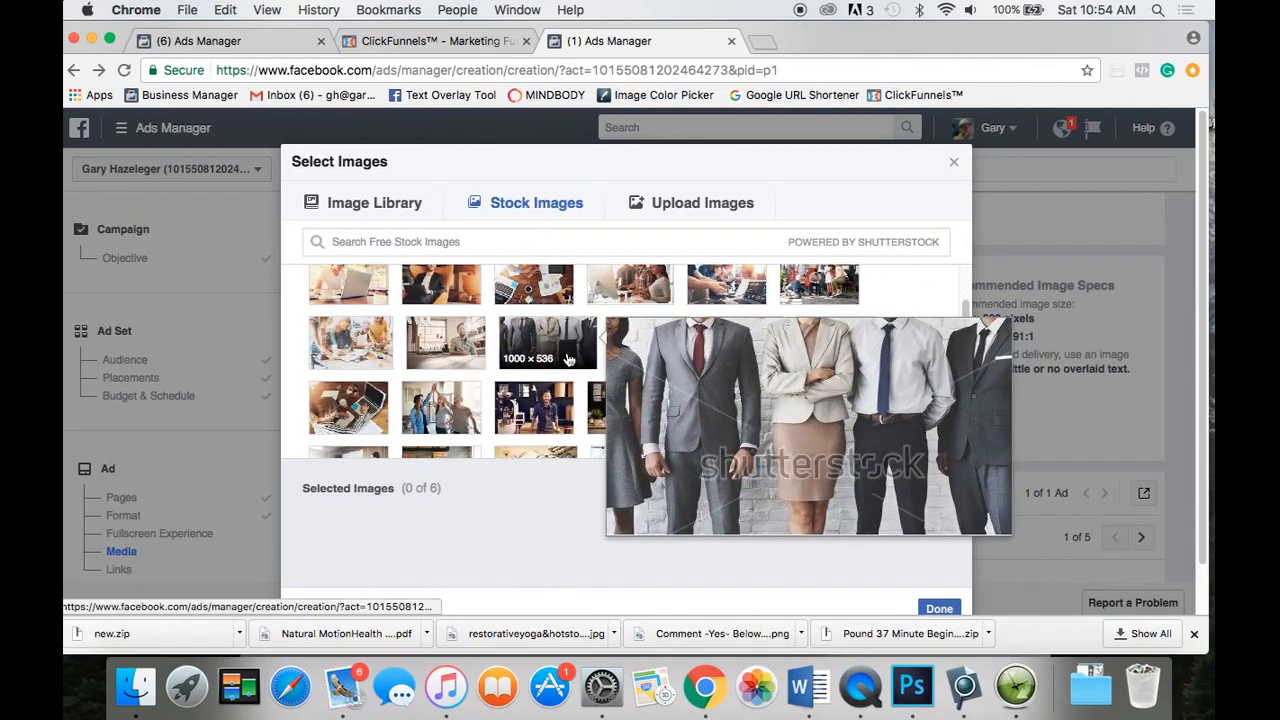
{"action": "scroll", "coordinate": [567, 358], "scroll_direction": "up", "scroll_amount": 5}
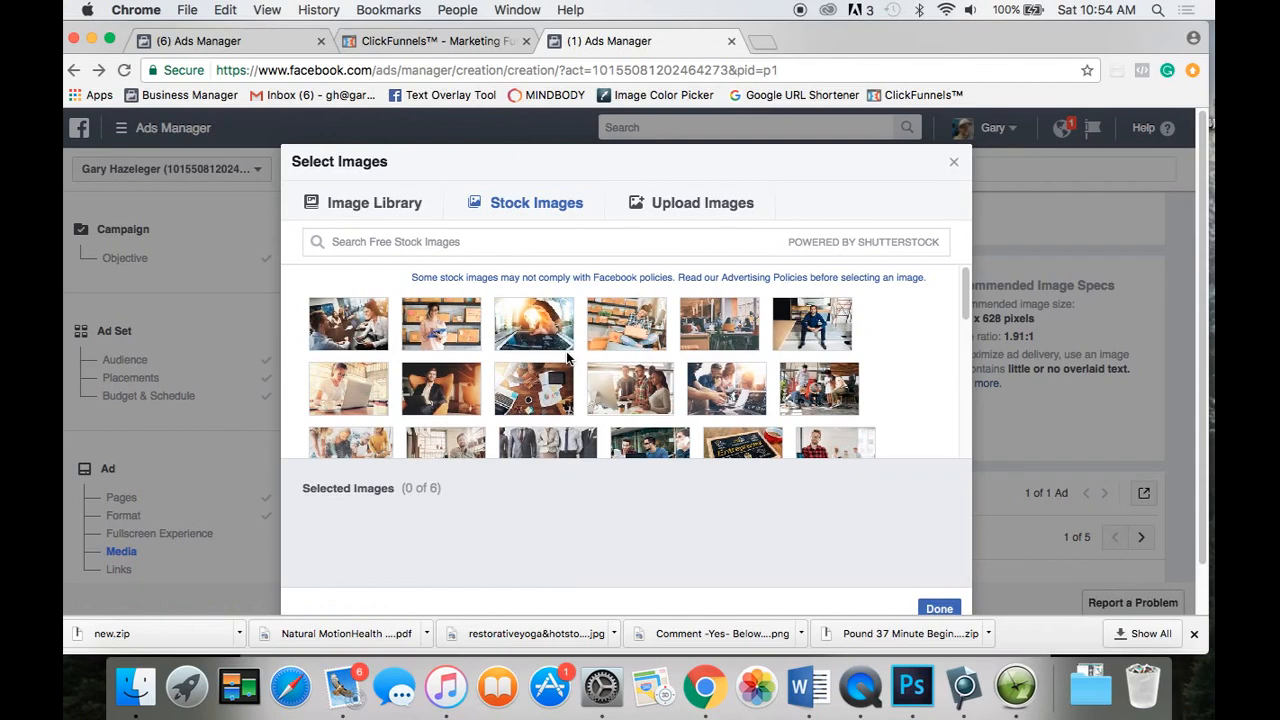
{"action": "left_click", "coordinate": [466, 244]}
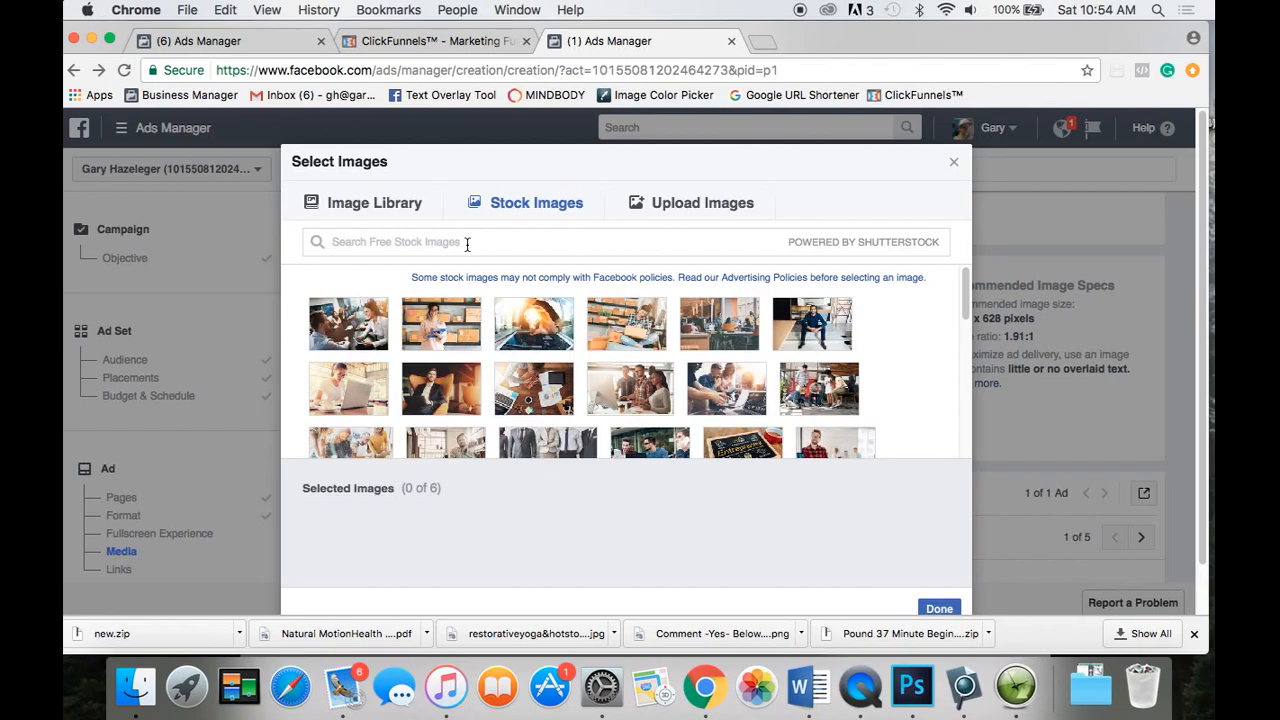
{"action": "type", "text": "Burger food truck"}
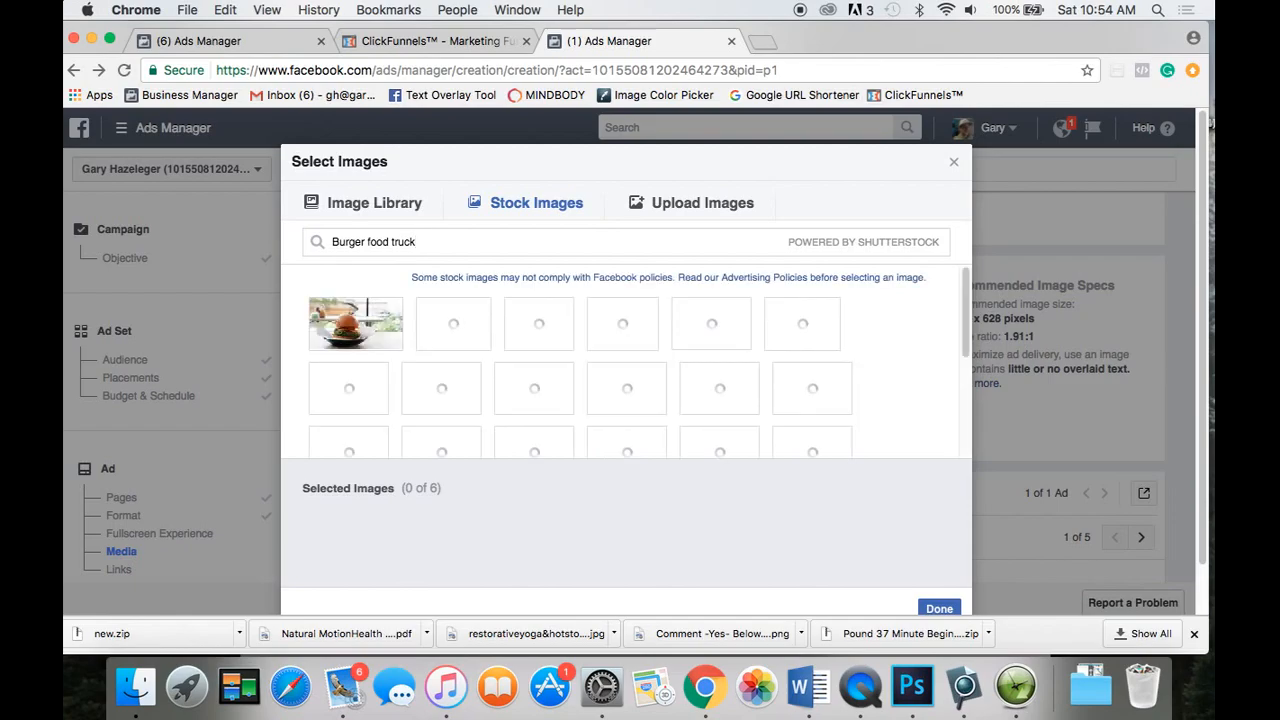
Select the burger-and-coleslaw photo from the 'Burger food truck' results.
{"action": "mouse_move", "coordinate": [348, 326]}
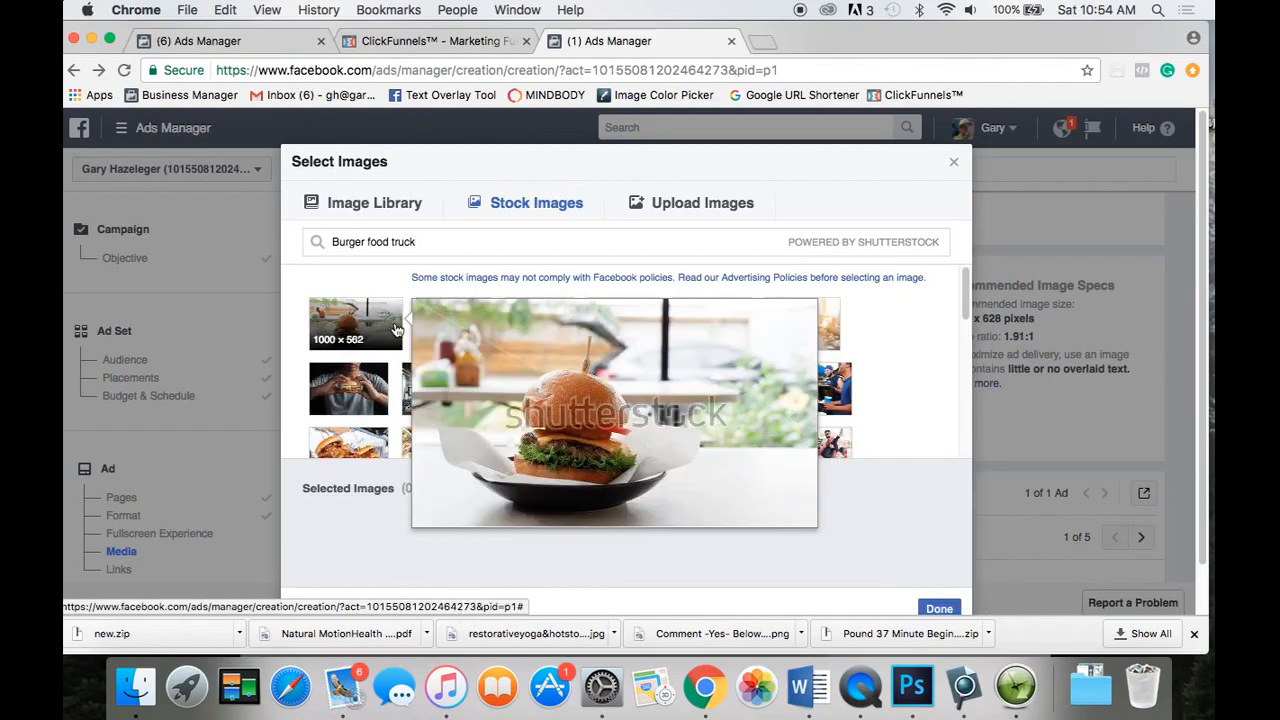
{"action": "mouse_move", "coordinate": [449, 331]}
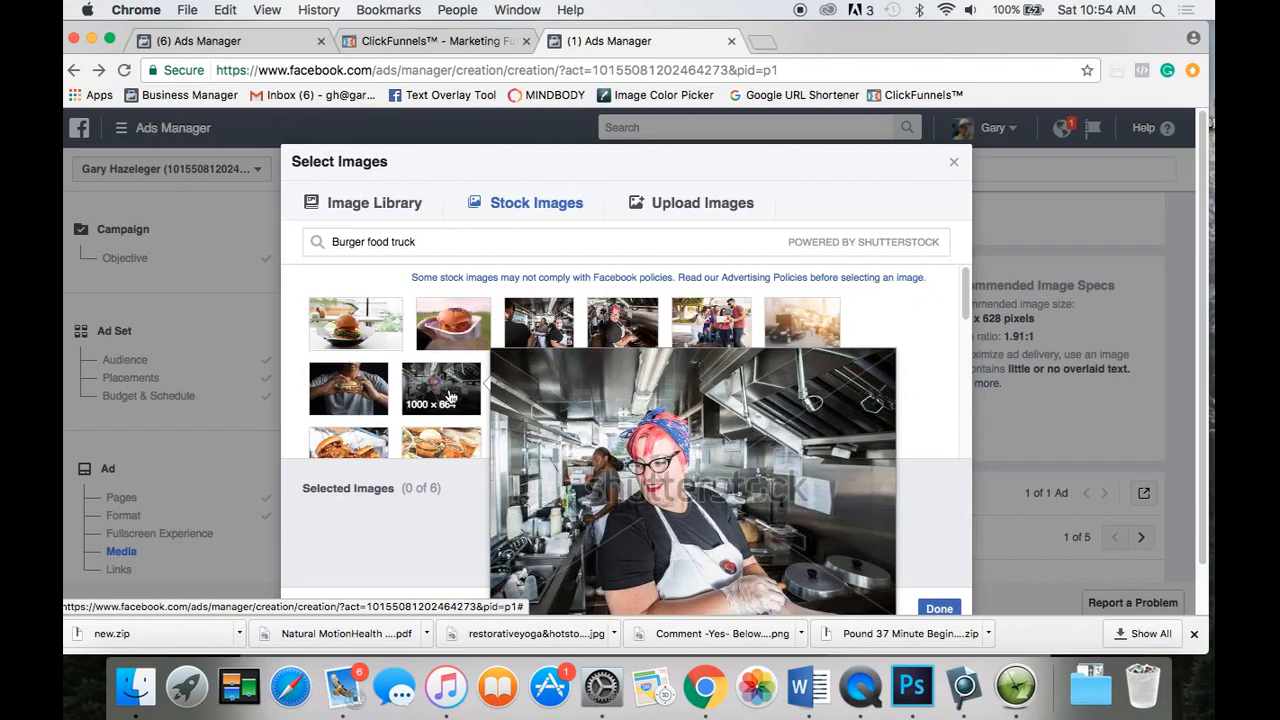
{"action": "mouse_move", "coordinate": [361, 392]}
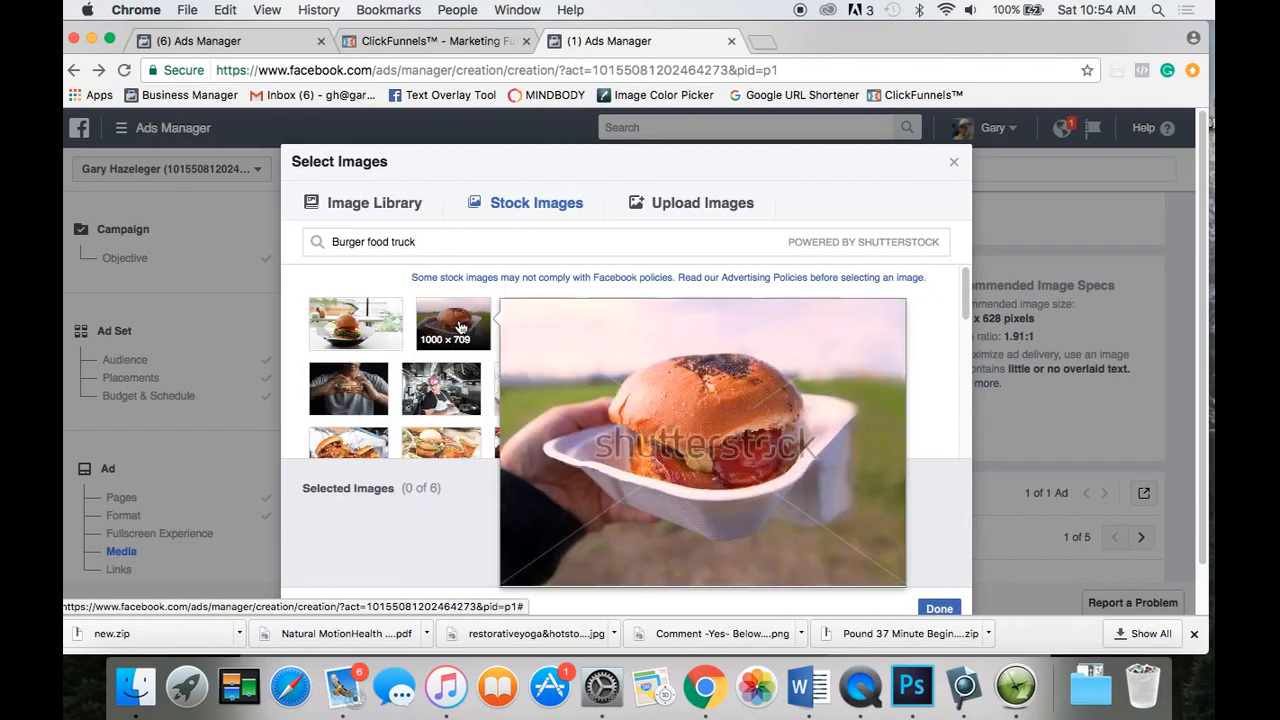
{"action": "mouse_move", "coordinate": [569, 347]}
{"action": "mouse_move", "coordinate": [630, 340]}
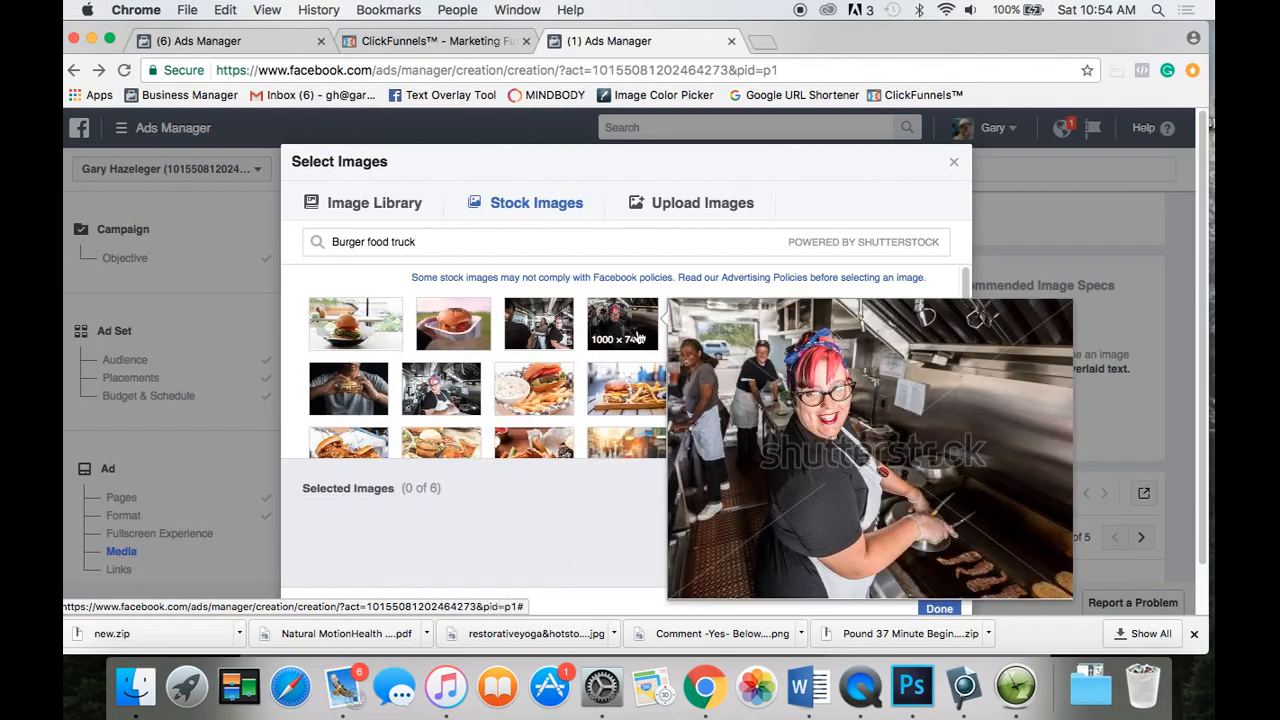
{"action": "mouse_move", "coordinate": [617, 405]}
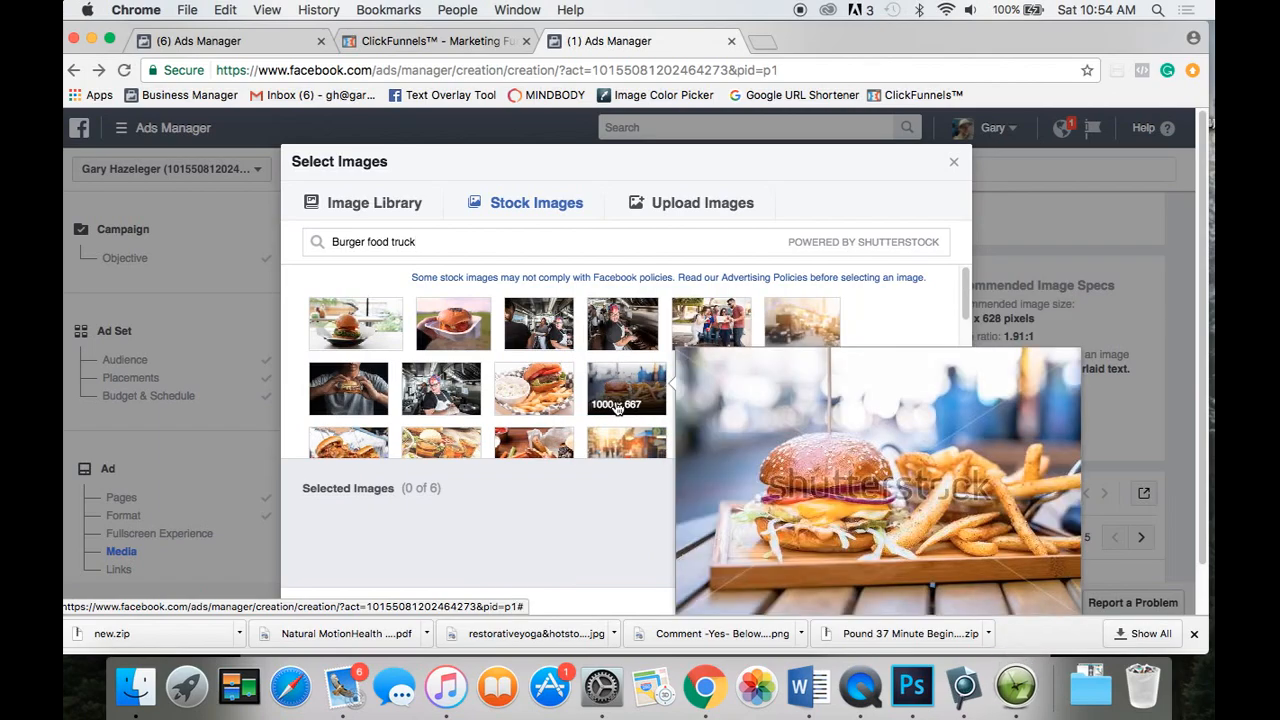
{"action": "mouse_move", "coordinate": [555, 400]}
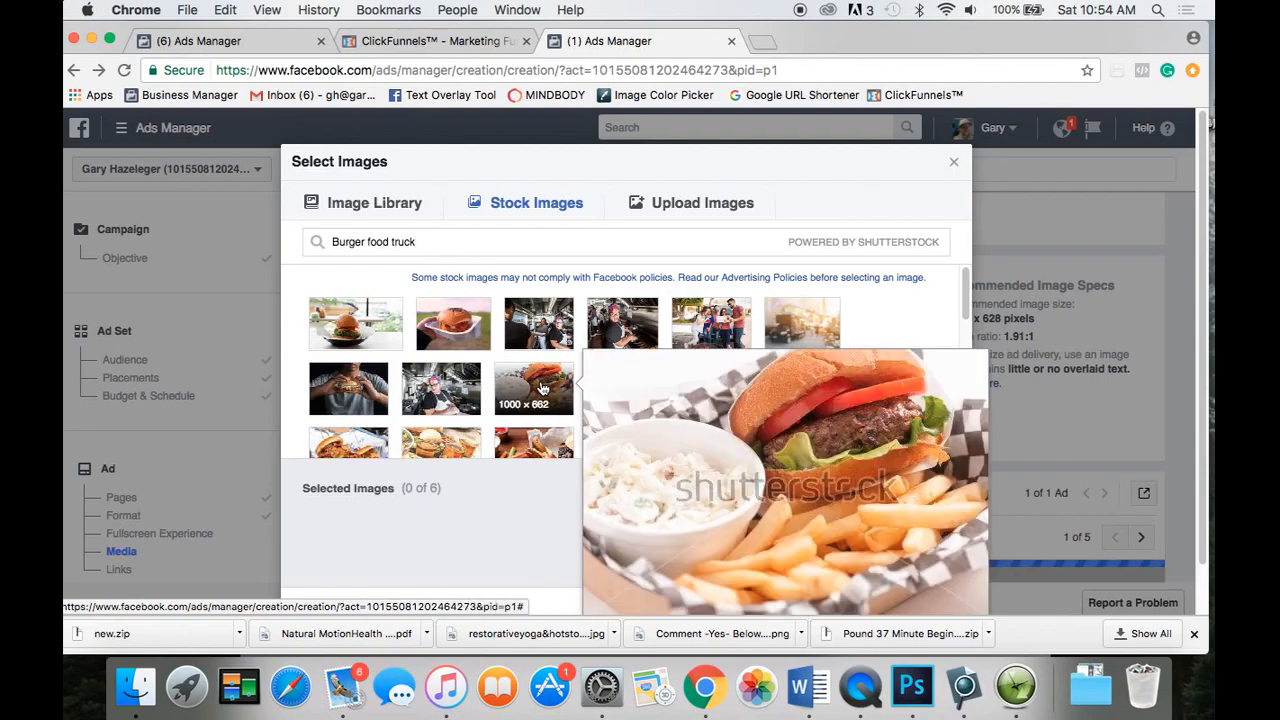
{"action": "left_click", "coordinate": [541, 388]}
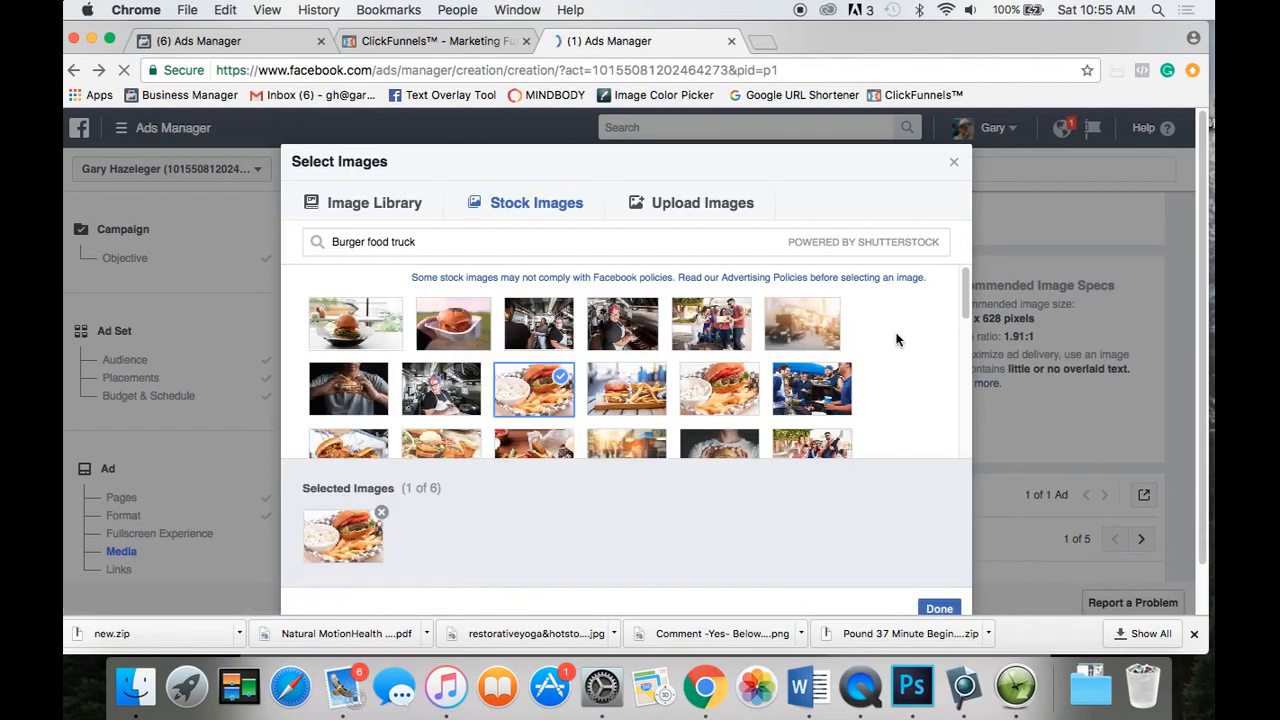
Add the smiling food-truck cook photo as the second selected image (2 of 6).
{"action": "scroll", "coordinate": [896, 340], "scroll_direction": "down", "scroll_amount": 2}
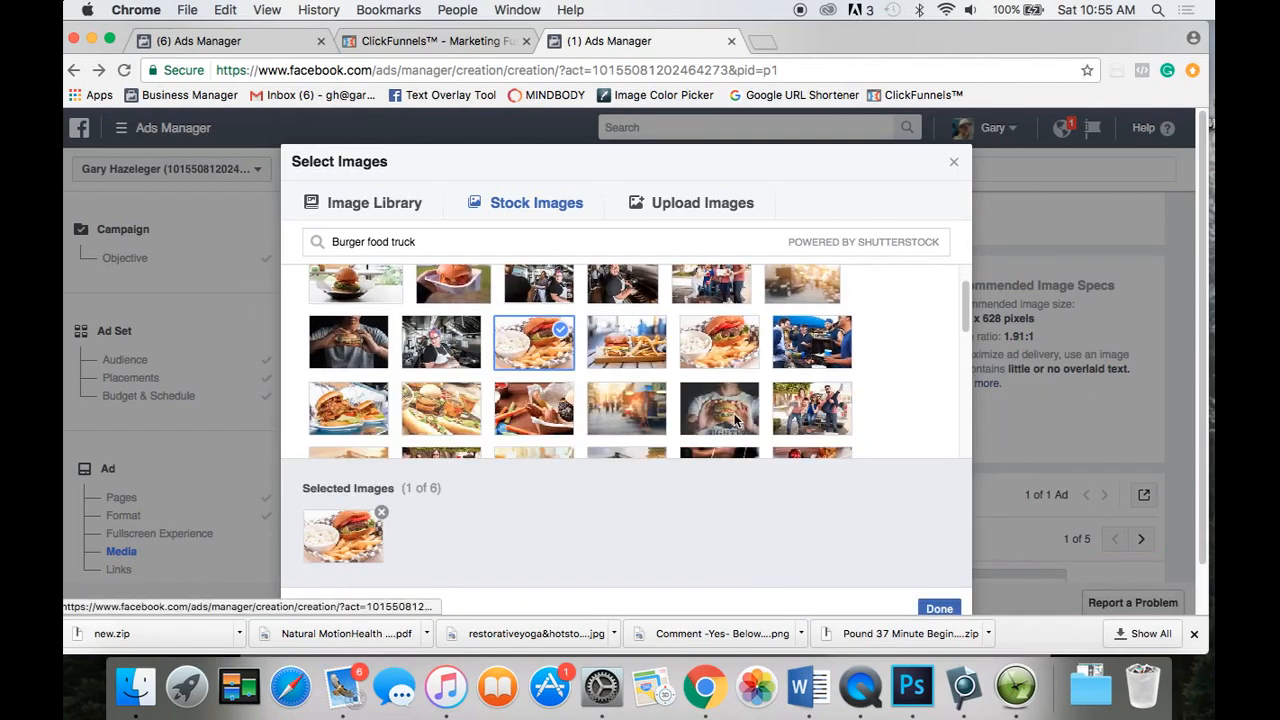
{"action": "mouse_move", "coordinate": [820, 412]}
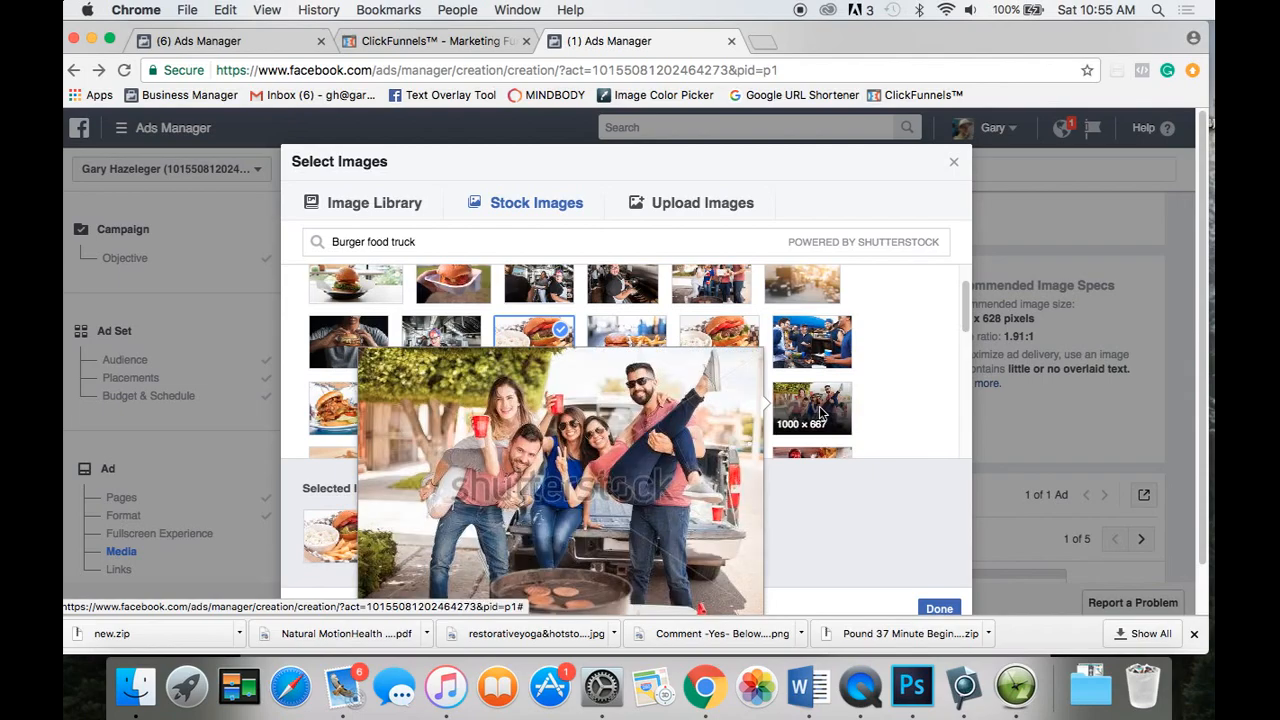
{"action": "mouse_move", "coordinate": [826, 336]}
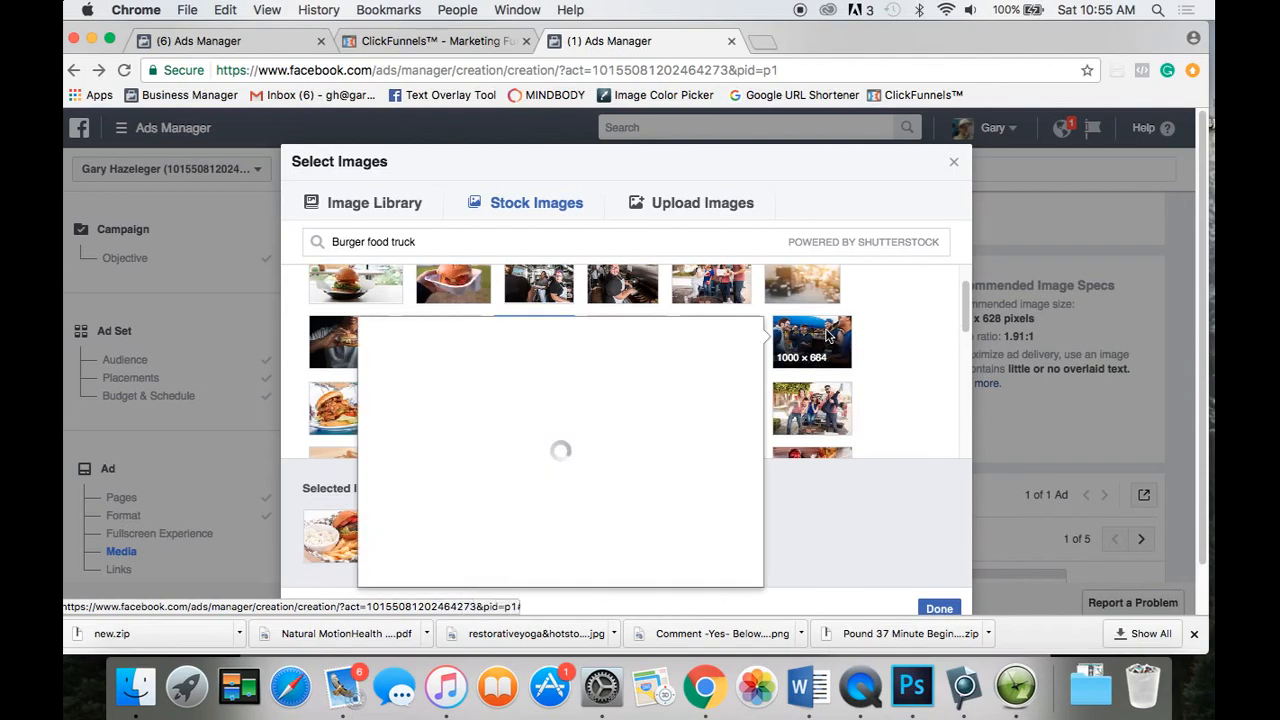
{"action": "scroll", "coordinate": [882, 352], "scroll_direction": "down", "scroll_amount": 5}
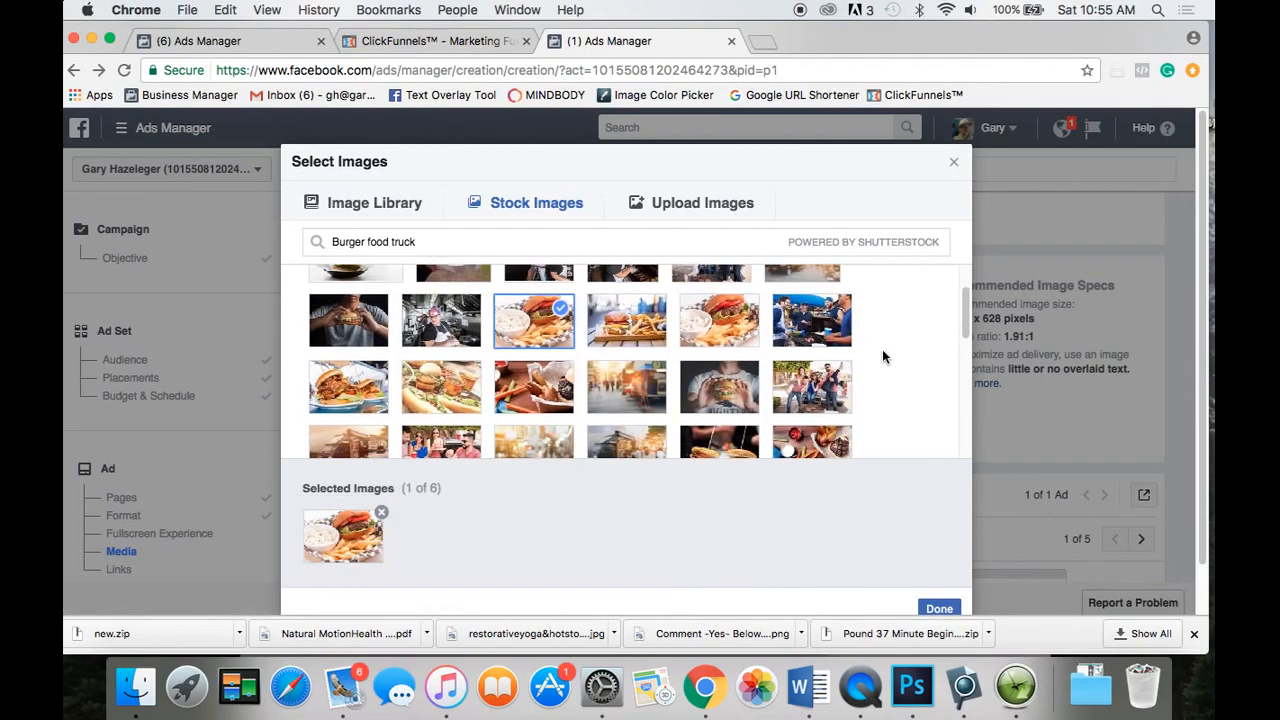
{"action": "scroll", "coordinate": [882, 356], "scroll_direction": "down", "scroll_amount": 2}
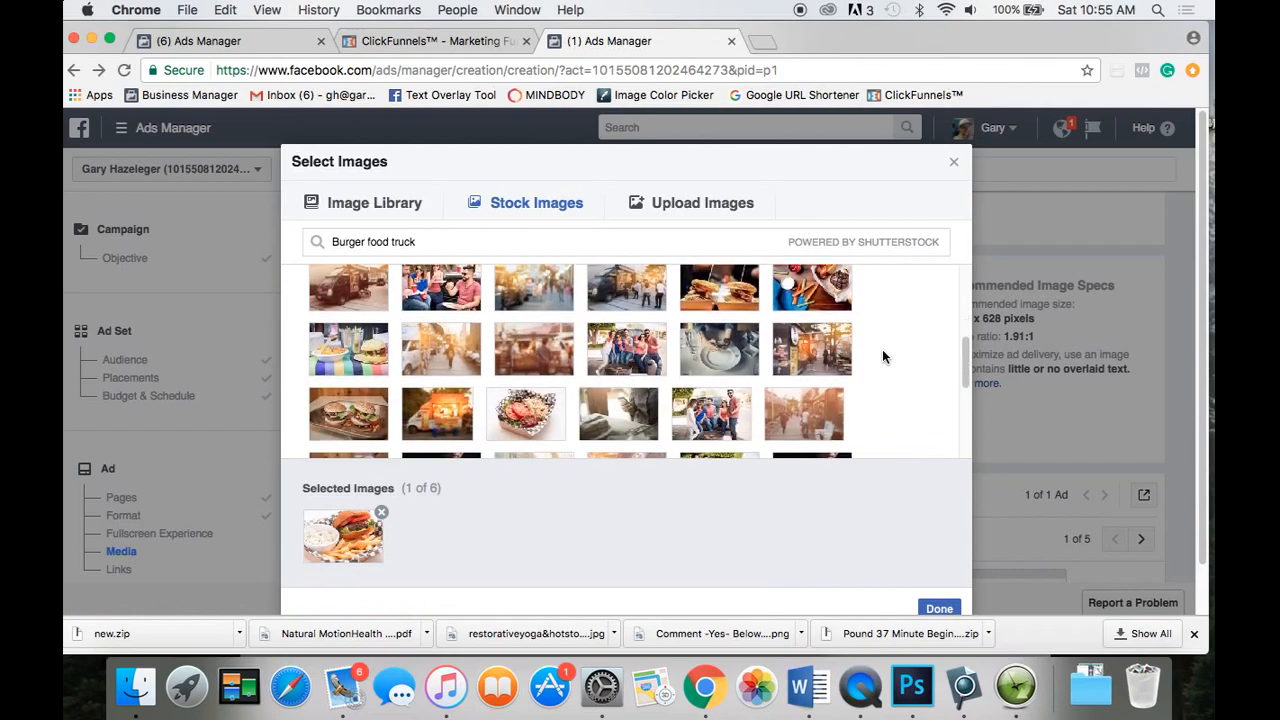
{"action": "scroll", "coordinate": [884, 354], "scroll_direction": "down", "scroll_amount": 2}
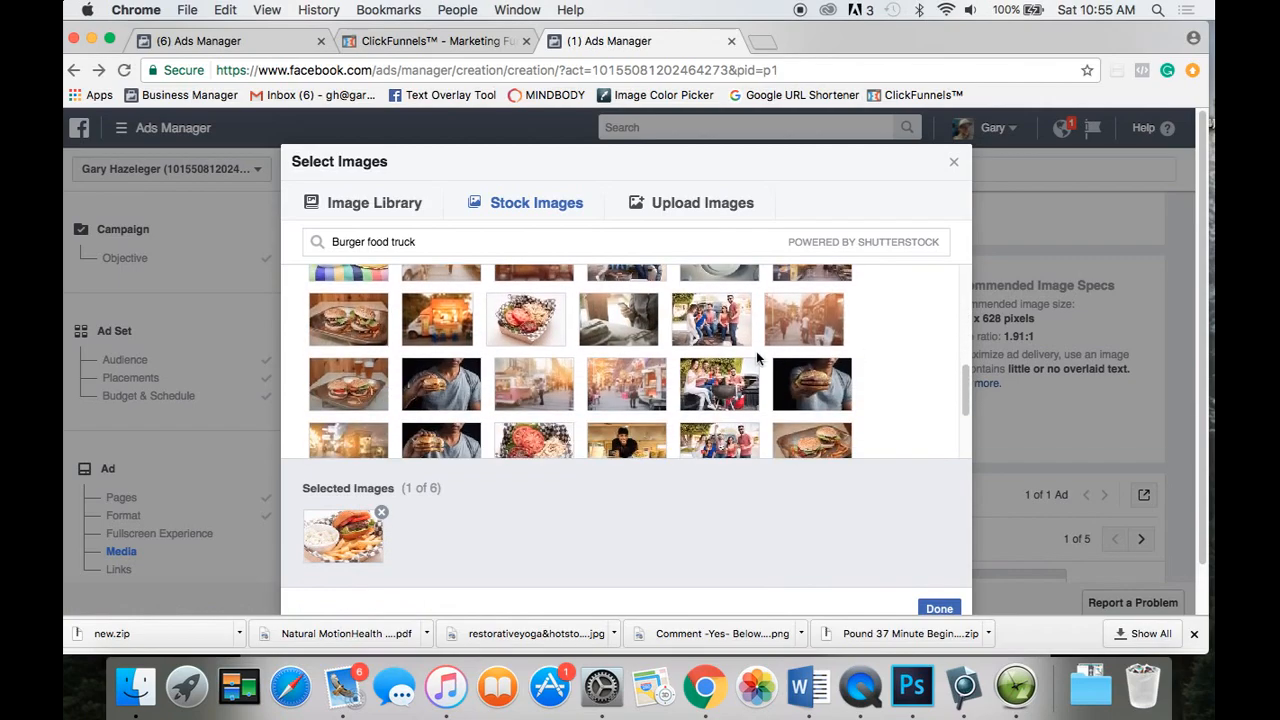
{"action": "mouse_move", "coordinate": [838, 372]}
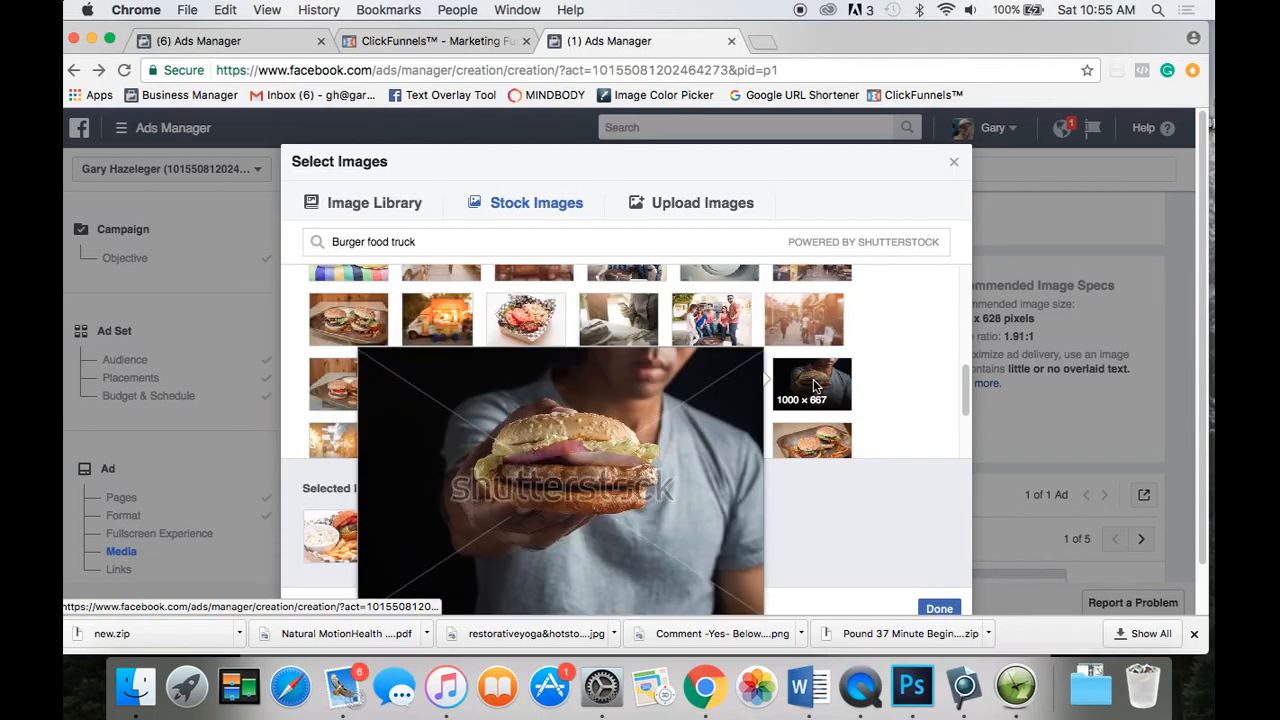
{"action": "scroll", "coordinate": [840, 382], "scroll_direction": "down", "scroll_amount": 2}
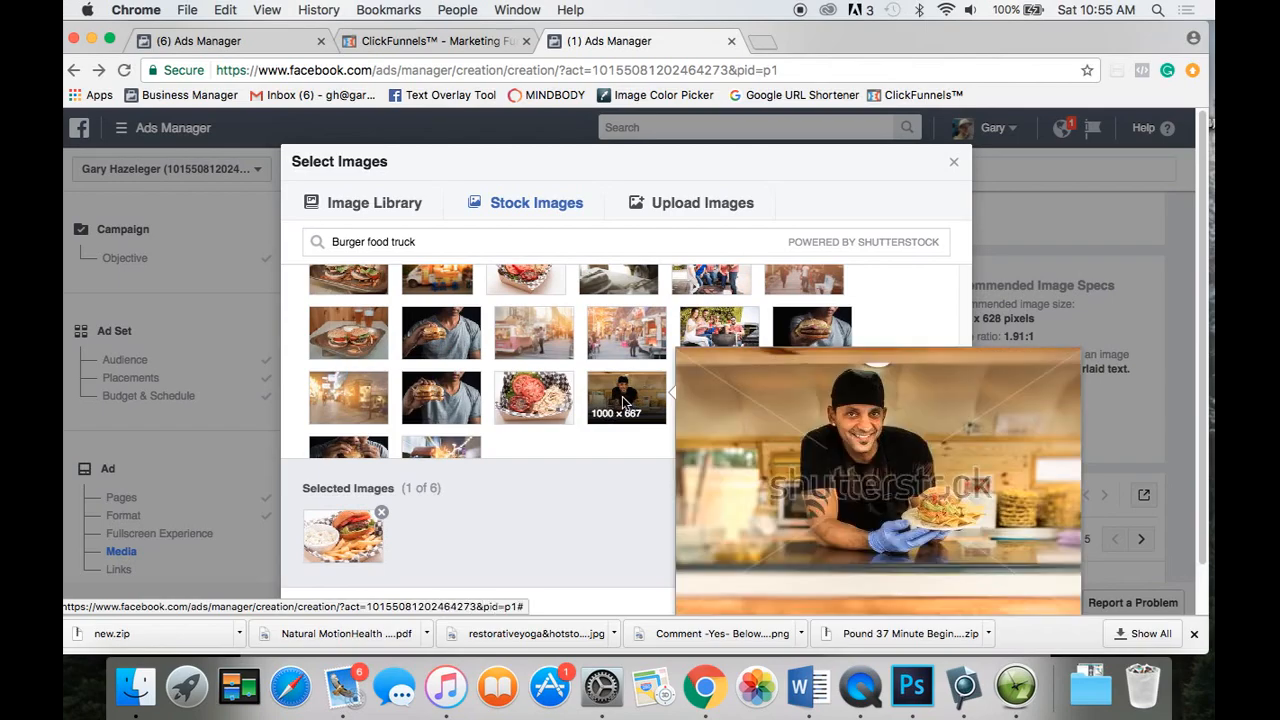
{"action": "left_click", "coordinate": [622, 396]}
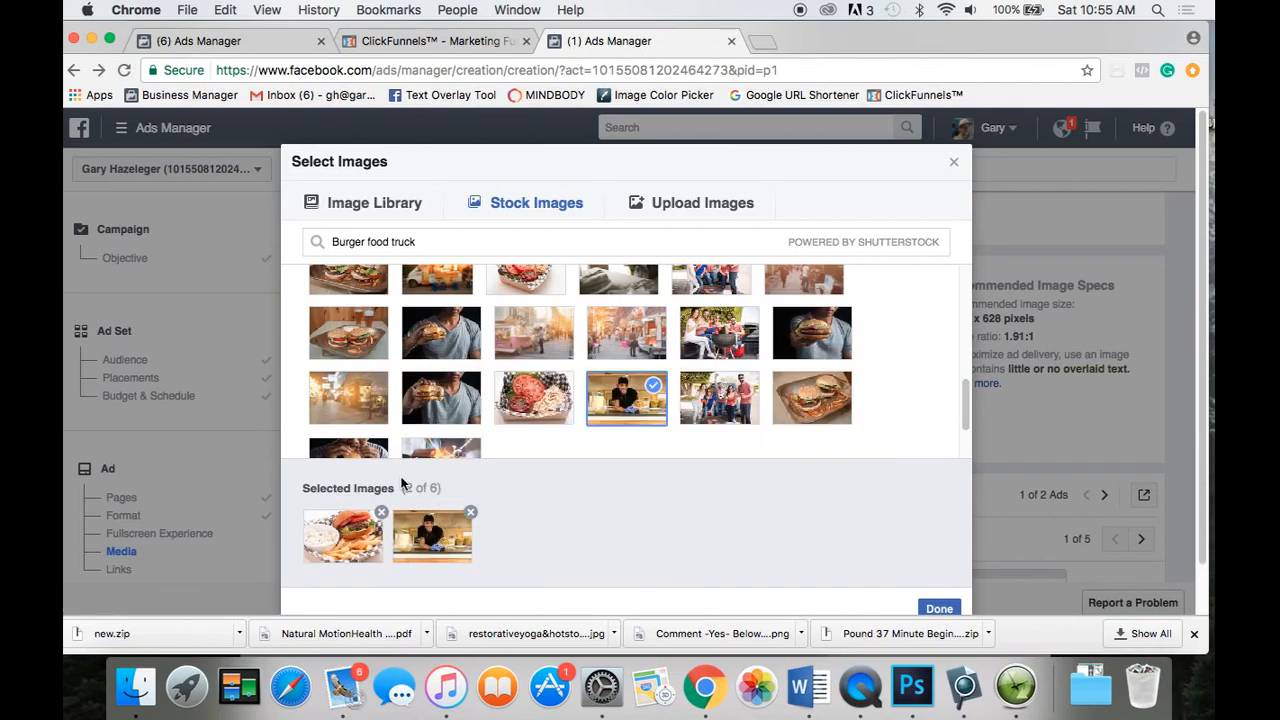
{"action": "mouse_move", "coordinate": [360, 545]}
{"action": "mouse_move", "coordinate": [417, 545]}
{"action": "scroll", "coordinate": [891, 455], "scroll_direction": "down", "scroll_amount": 2}
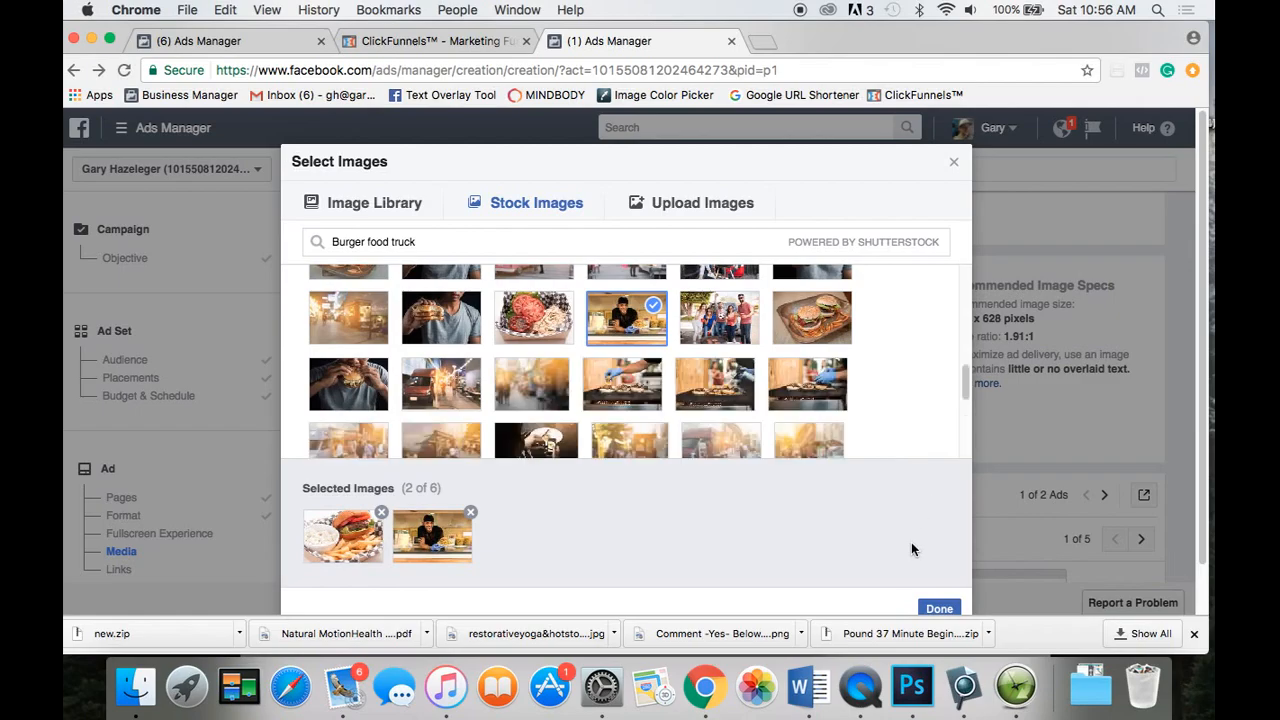
Attach the two chosen stock images, then delete the old bagel promo from the Text box.
{"action": "left_click", "coordinate": [938, 607]}
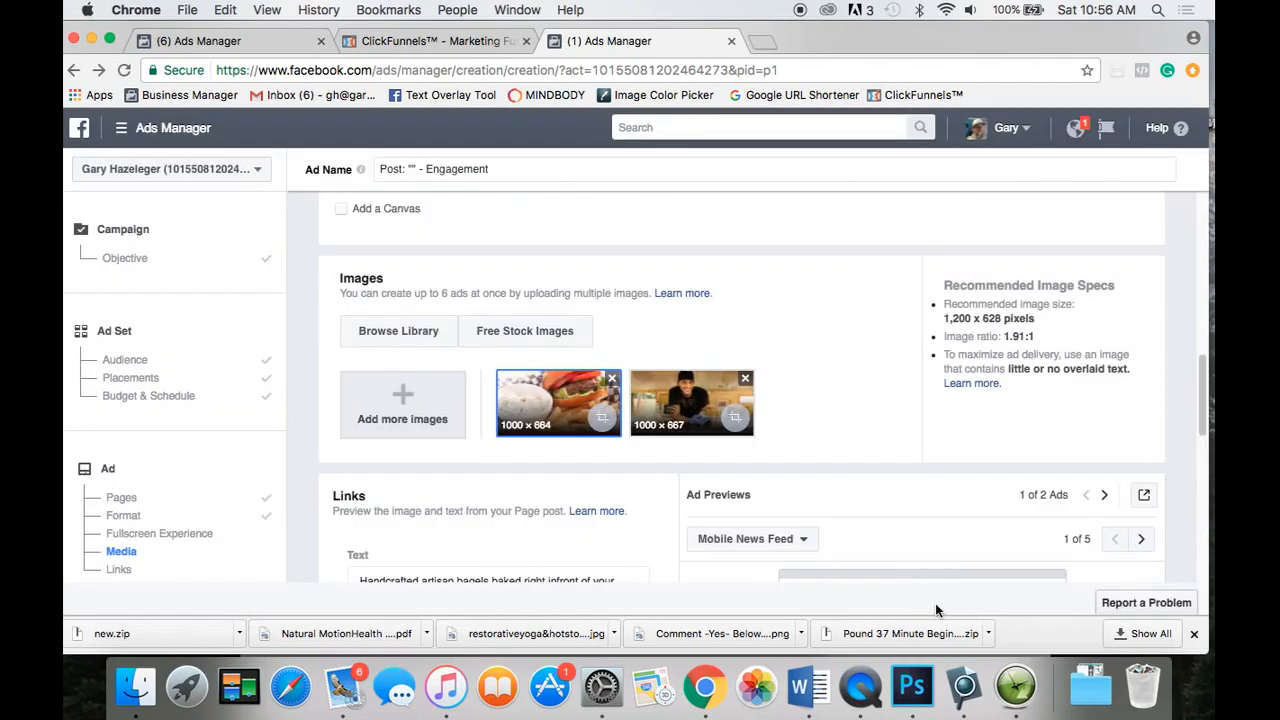
{"action": "scroll", "coordinate": [654, 495], "scroll_direction": "down", "scroll_amount": 5}
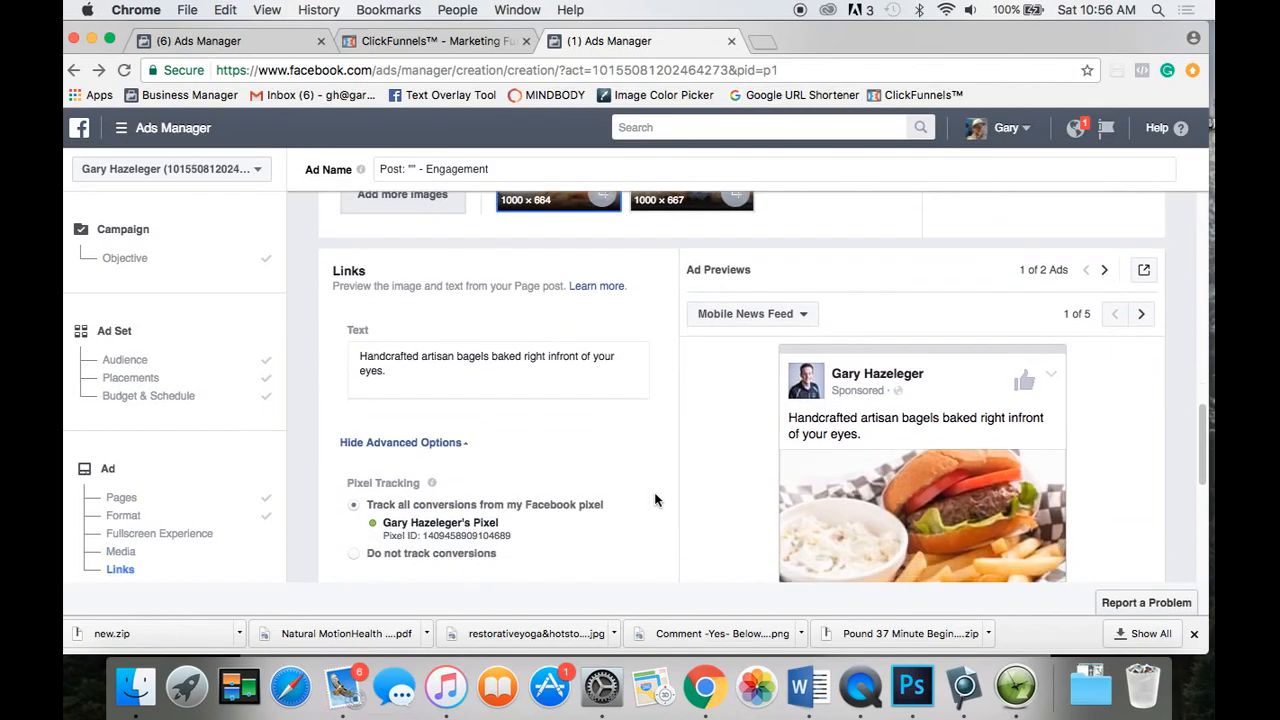
{"action": "left_click_drag", "start_coordinate": [393, 362], "coordinate": [358, 338]}
{"action": "key", "text": "BackSpace"}
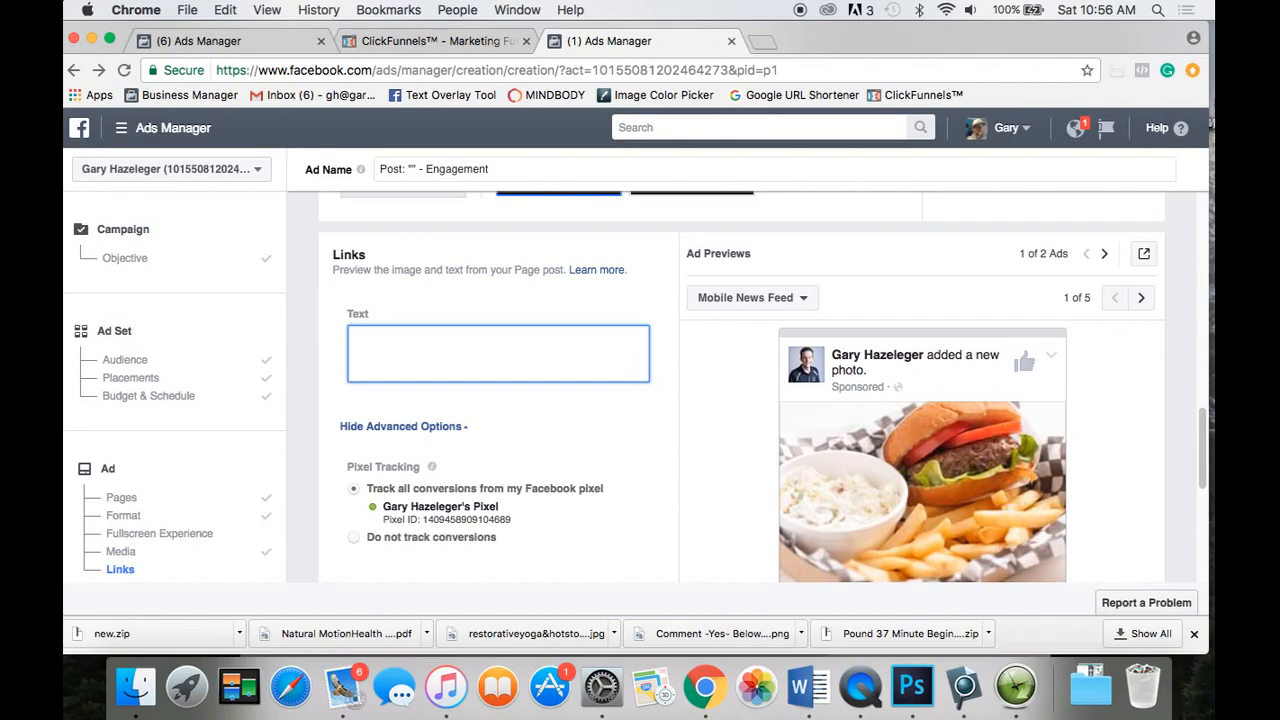
Enter the three-paragraph promo: quick-bite question, new food-truck burgers, Dundas/Norwich Ave. until 9pm.
{"action": "type", "text": "Are you looking for a quick bite "}
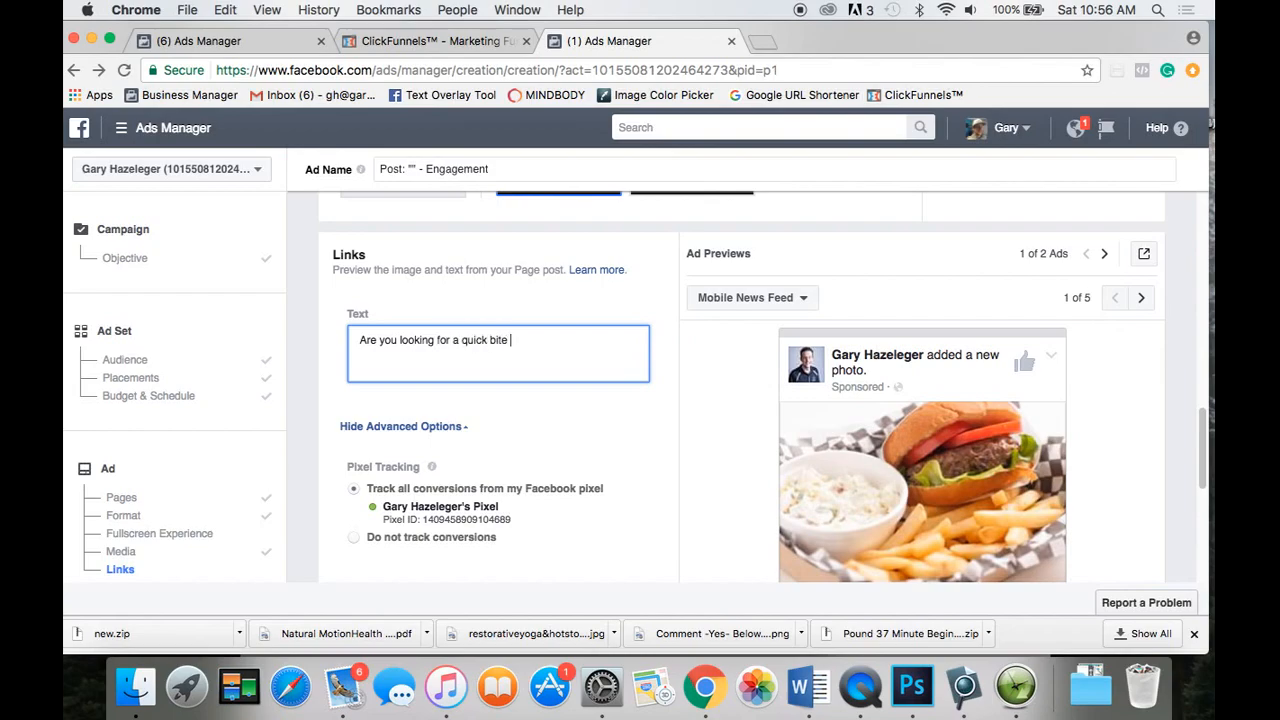
{"action": "type", "text": "to eat?"}
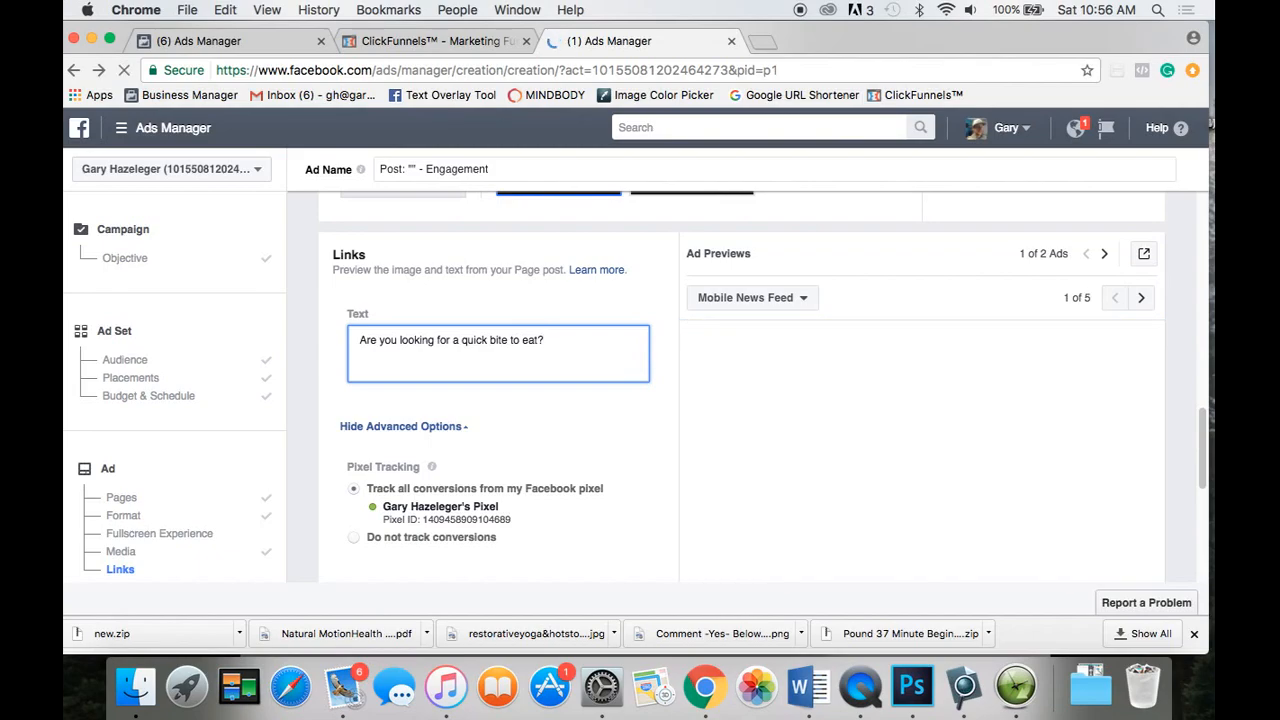
{"action": "key", "text": "Return"}
{"action": "key", "text": "Return"}
{"action": "type", "text": "Come che"}
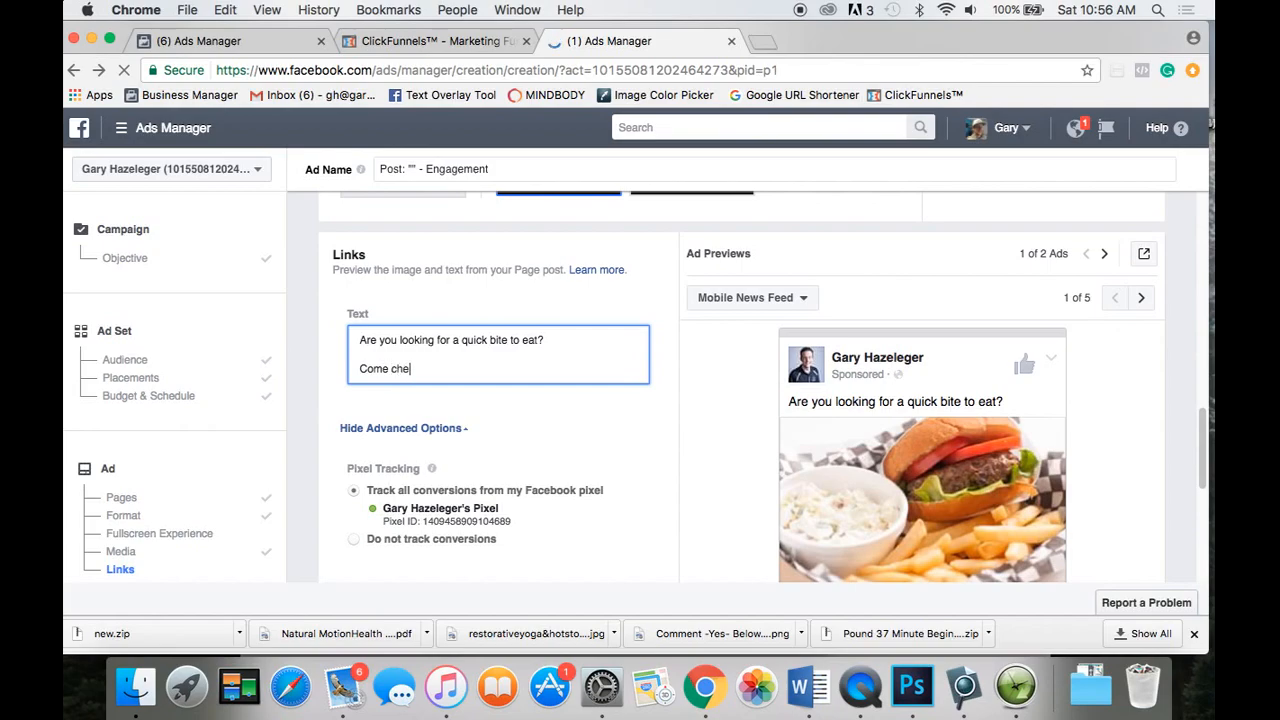
{"action": "type", "text": "ck out our new food truck"}
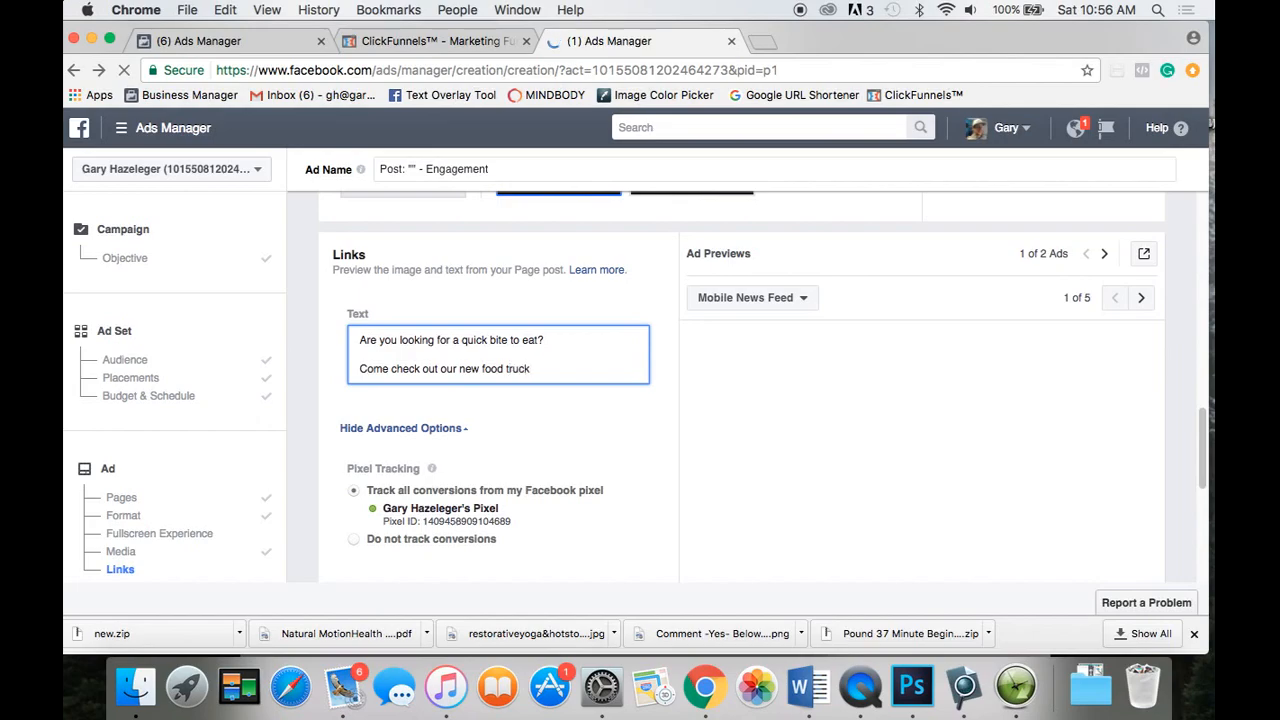
{"action": "type", "text": " and try one of our "}
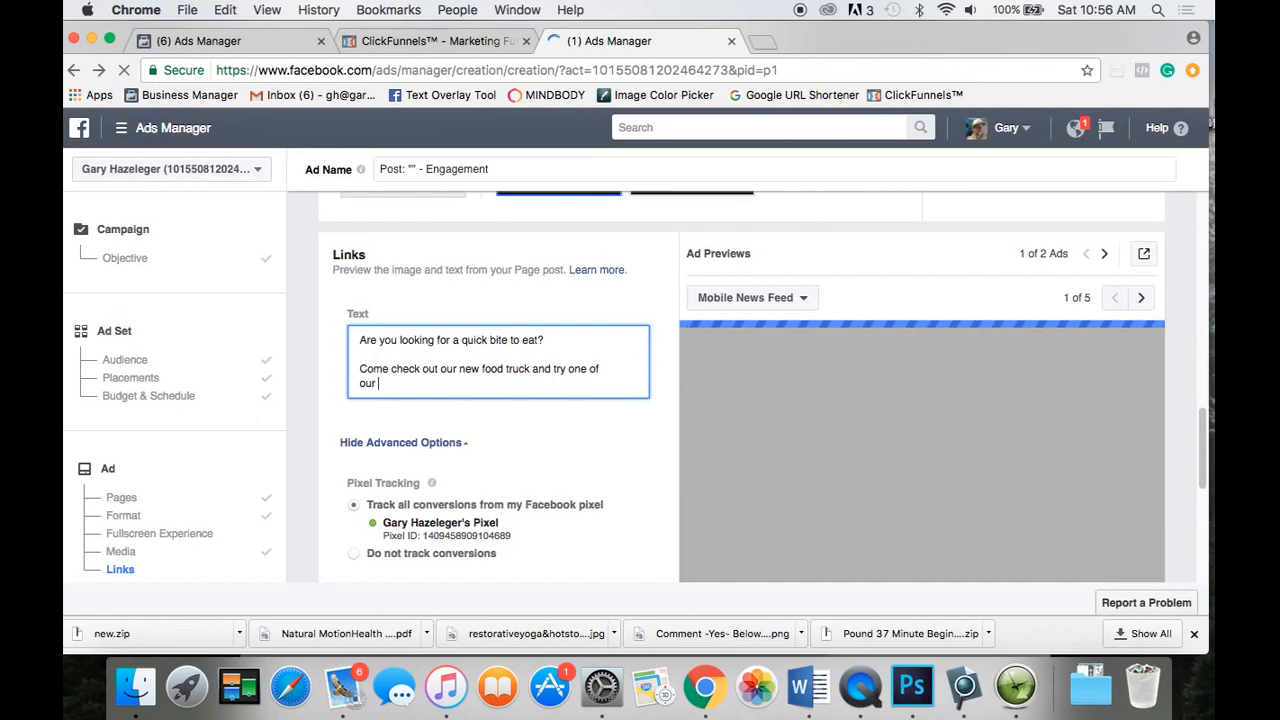
{"action": "type", "text": "delicious burgers today!!!"}
{"action": "key", "text": "Return"}
{"action": "key", "text": "Return"}
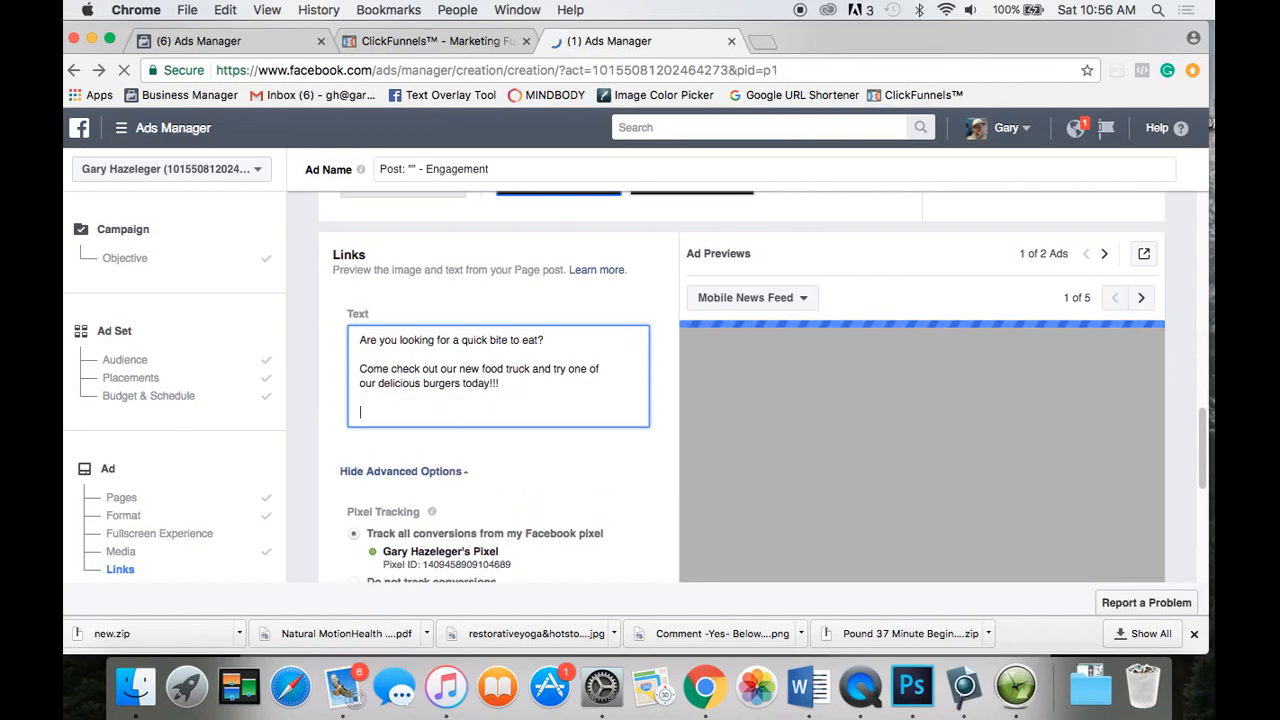
{"action": "type", "text": "We'll be loc"}
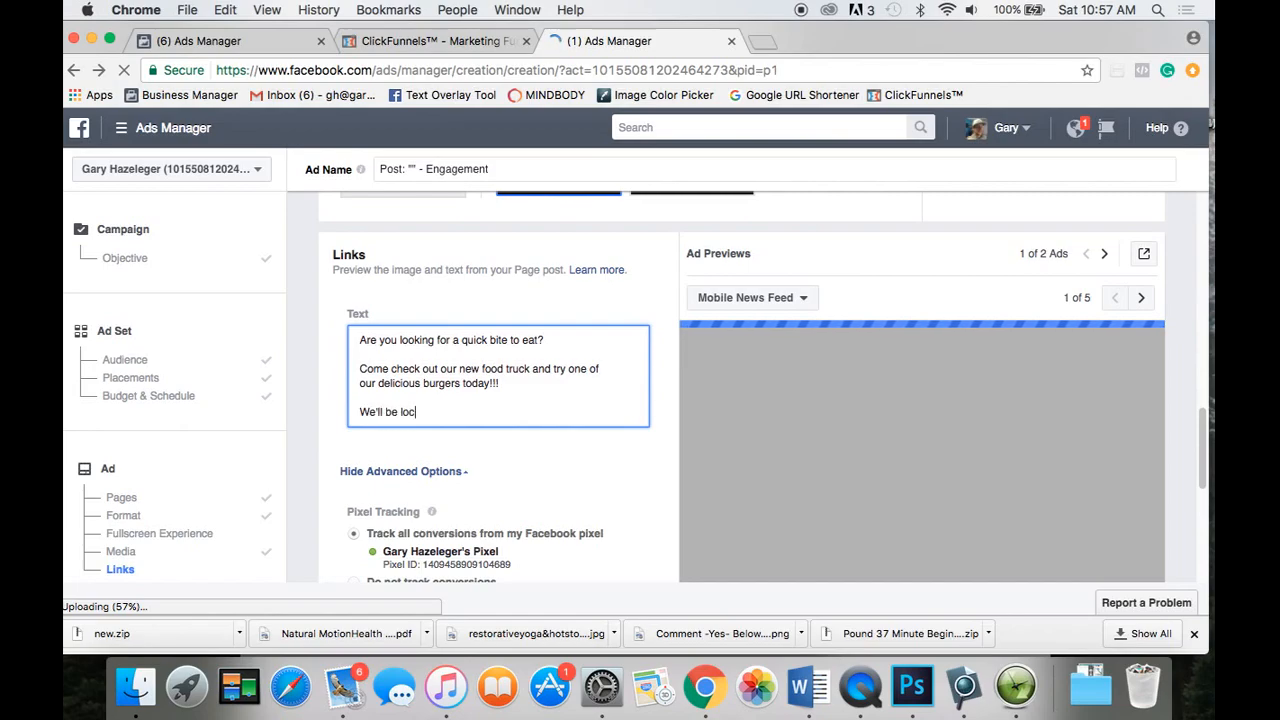
{"action": "type", "text": "ated on the corner of"}
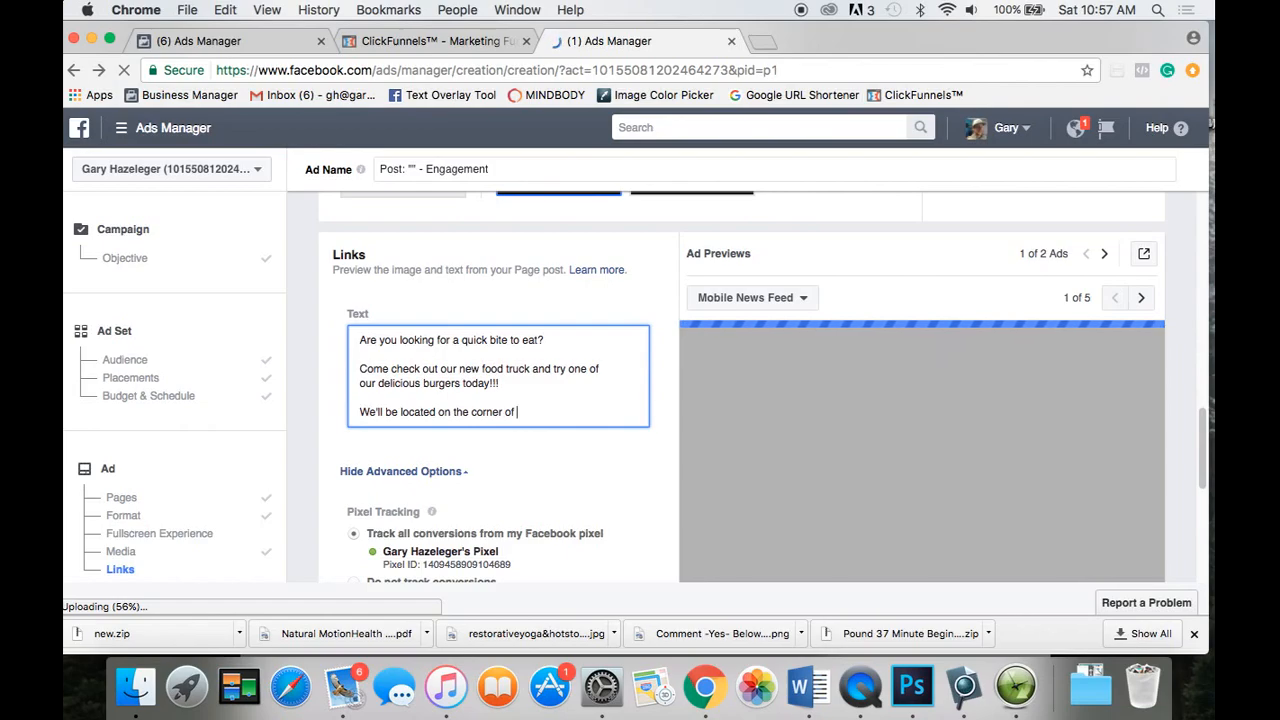
{"action": "type", "text": "Dundas/Norwich Ave."}
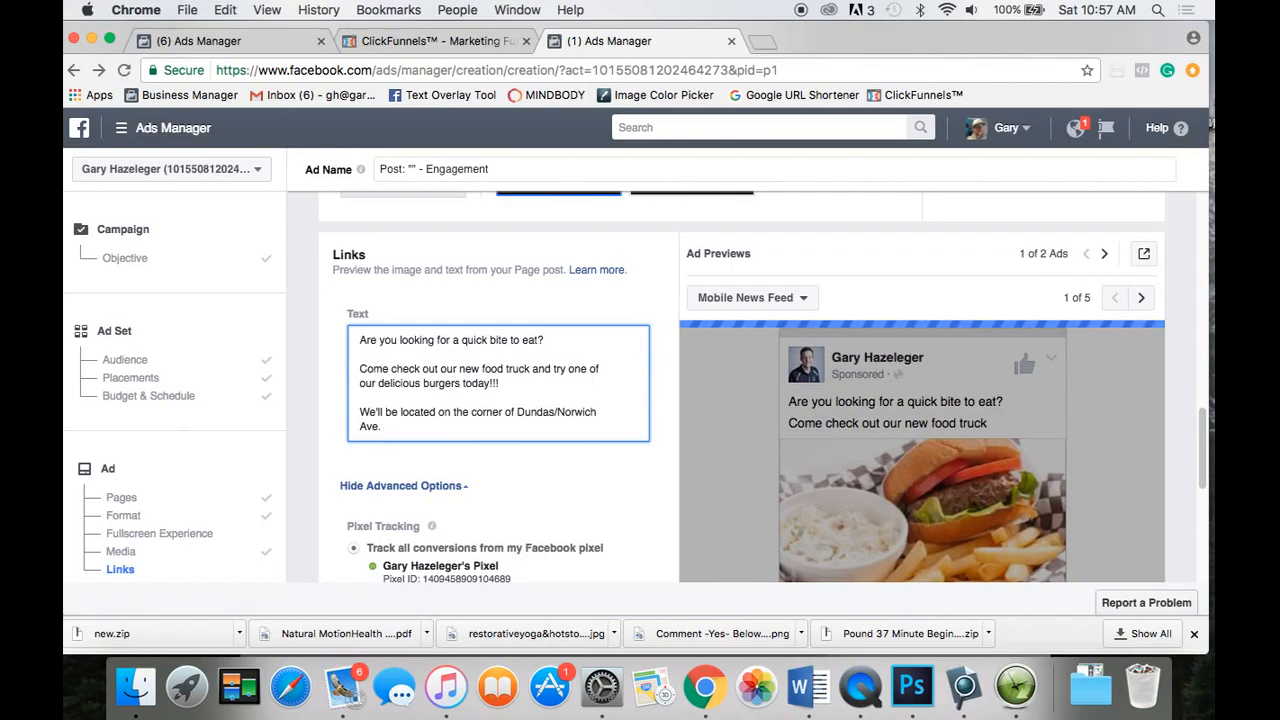
{"action": "type", "text": "until 9pm..."}
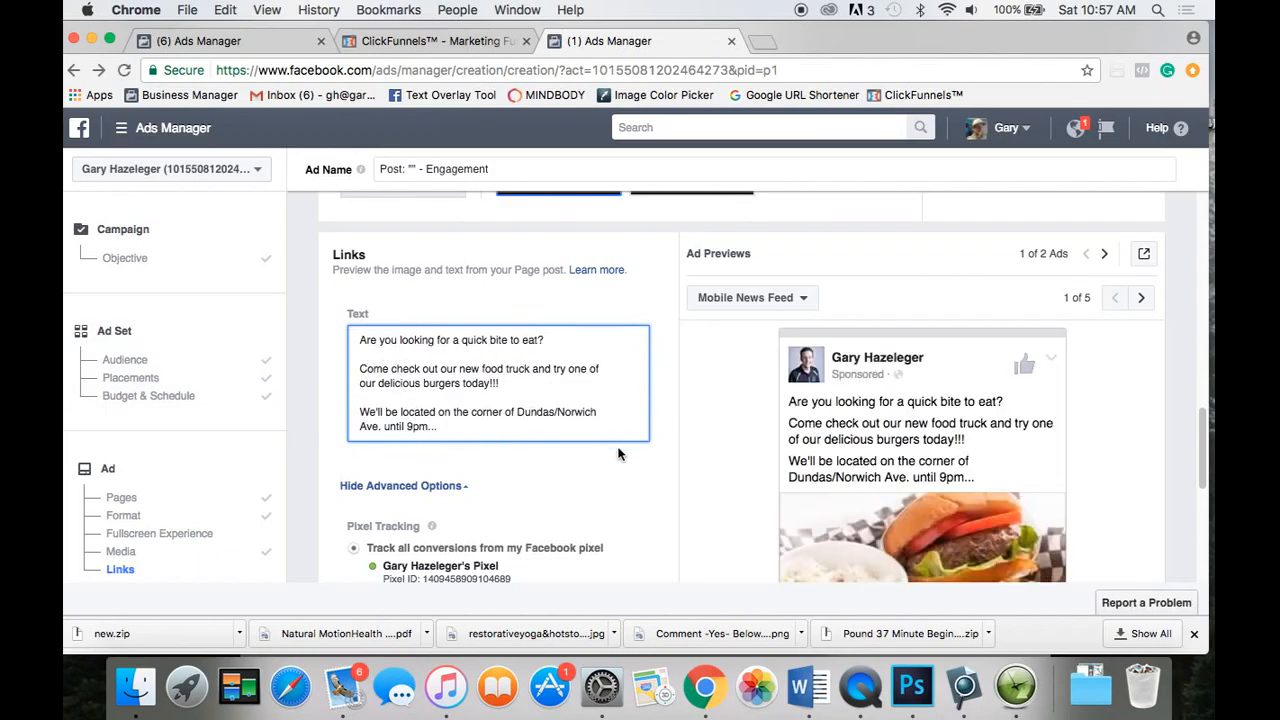
Set Pixel Tracking under Advanced Options to 'Do not track conversions'.
{"action": "scroll", "coordinate": [703, 470], "scroll_direction": "down", "scroll_amount": 3}
{"action": "scroll", "coordinate": [704, 470], "scroll_direction": "down", "scroll_amount": 1}
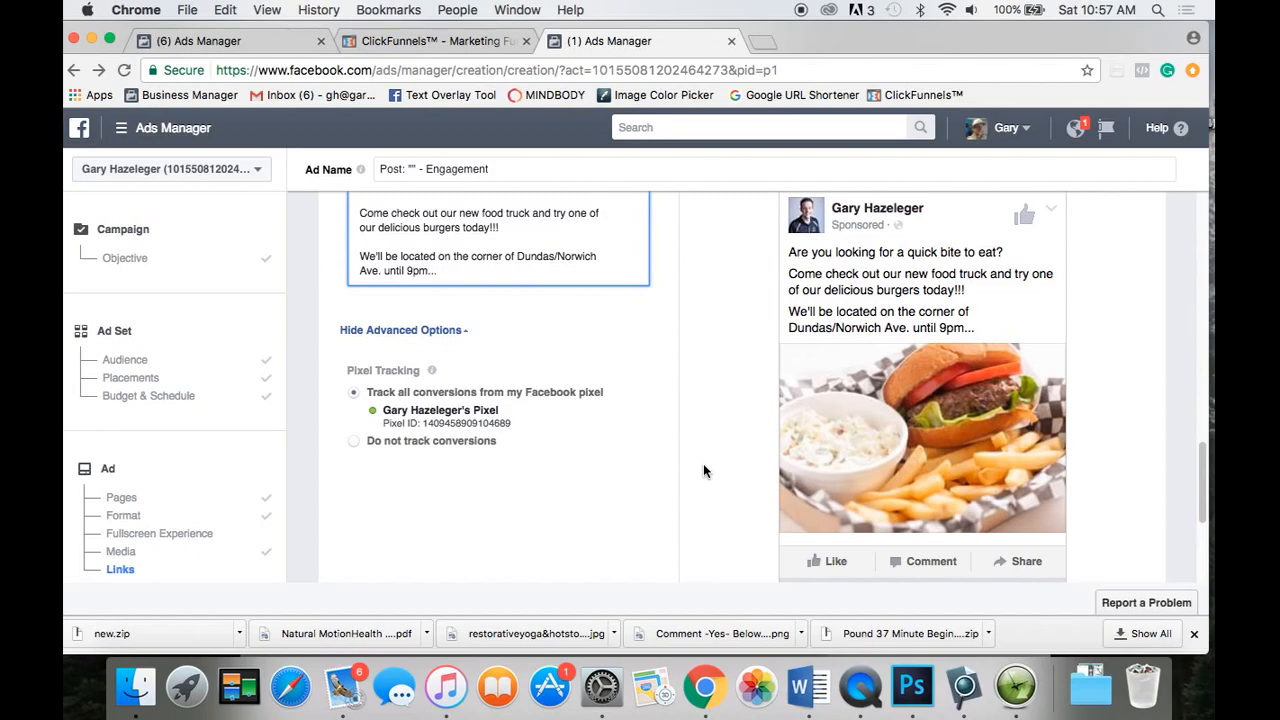
{"action": "scroll", "coordinate": [703, 465], "scroll_direction": "up", "scroll_amount": 1}
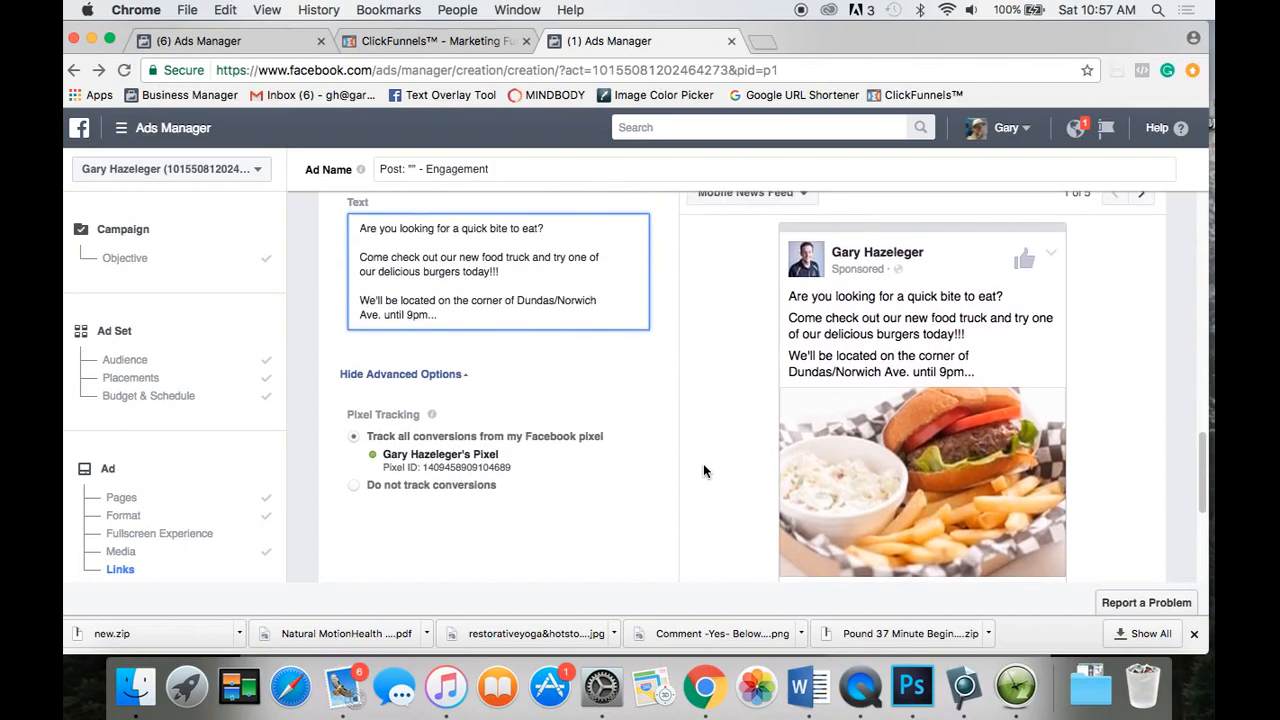
{"action": "scroll", "coordinate": [703, 470], "scroll_direction": "down", "scroll_amount": 2}
{"action": "scroll", "coordinate": [703, 471], "scroll_direction": "up", "scroll_amount": 2}
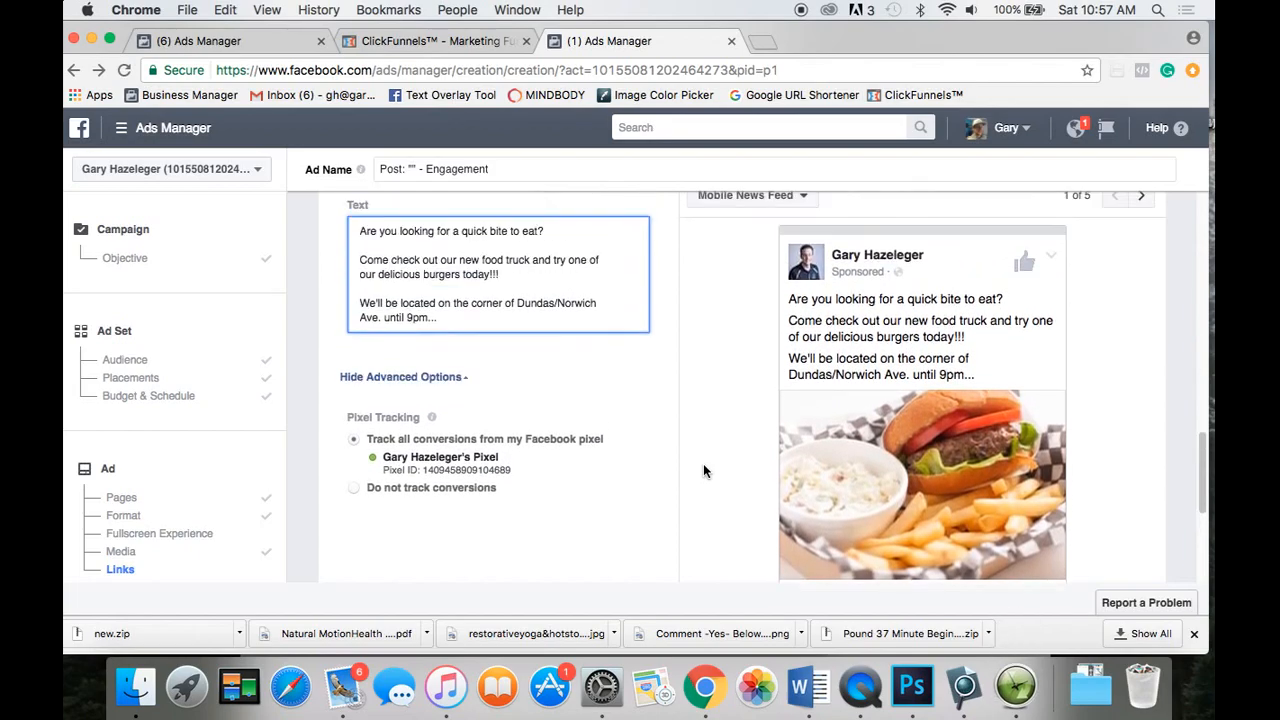
{"action": "scroll", "coordinate": [703, 471], "scroll_direction": "down", "scroll_amount": 1}
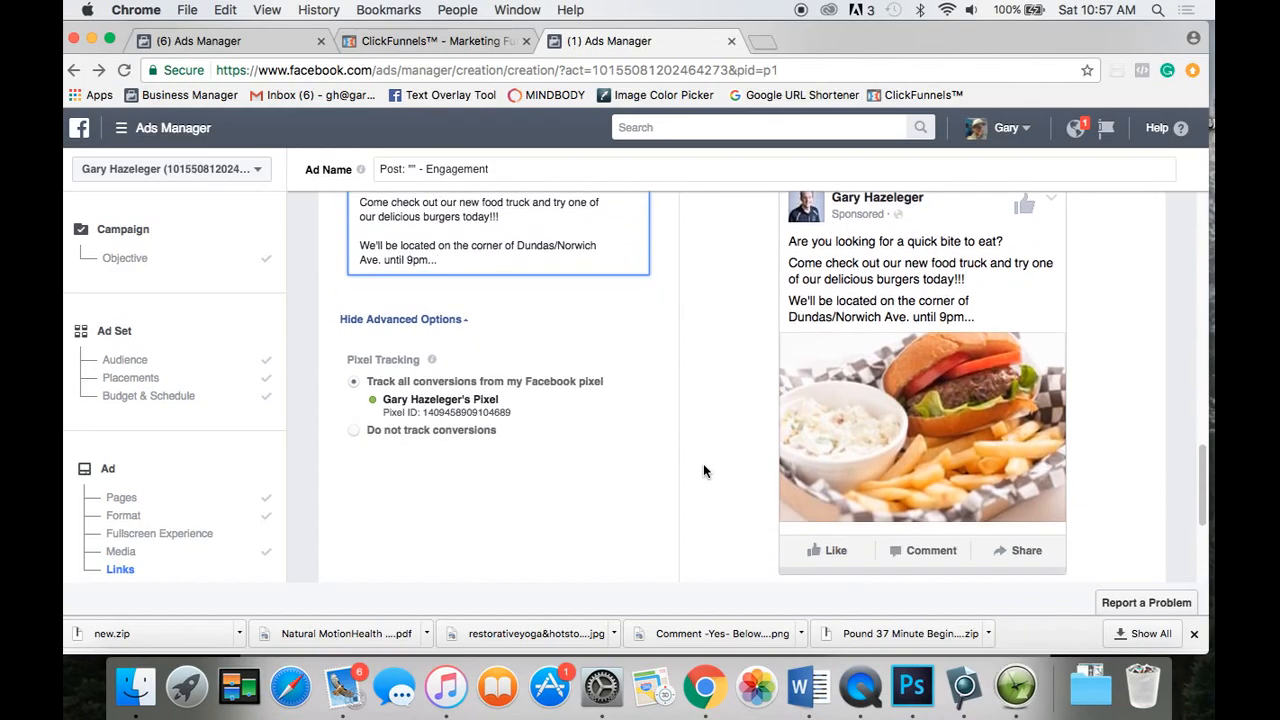
{"action": "scroll", "coordinate": [666, 433], "scroll_direction": "up", "scroll_amount": 2}
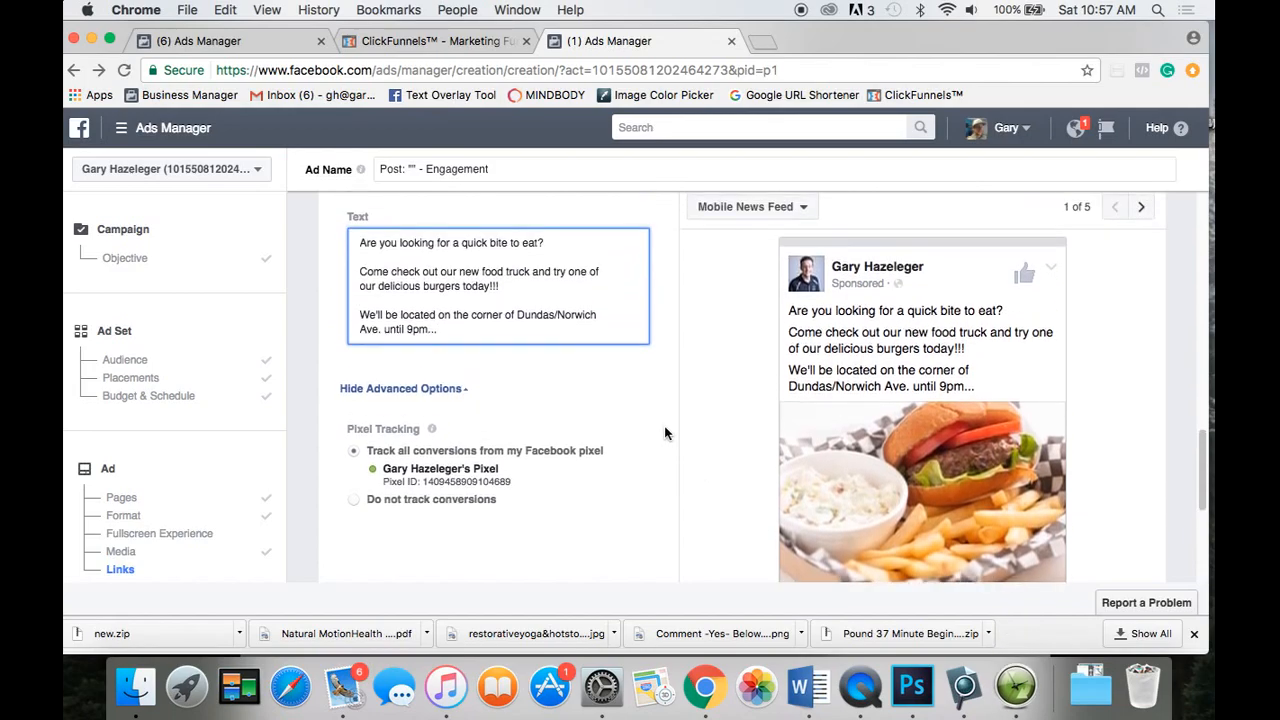
{"action": "scroll", "coordinate": [666, 433], "scroll_direction": "up", "scroll_amount": 3}
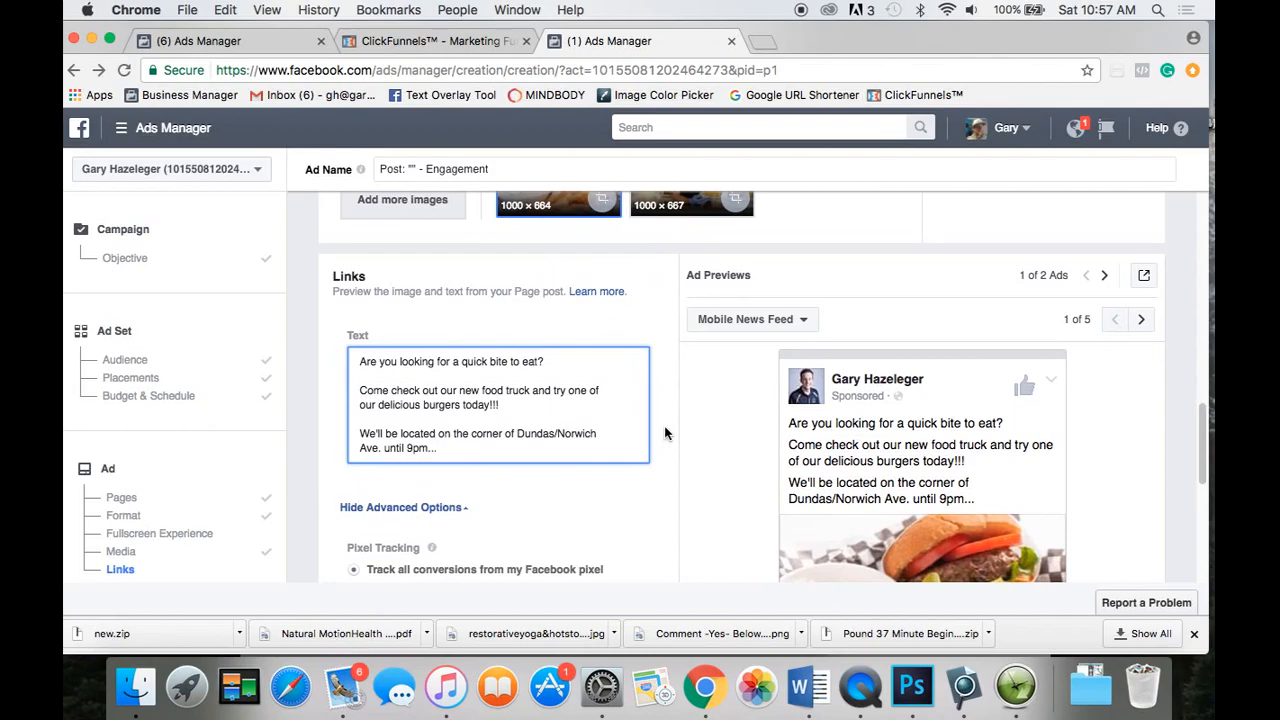
{"action": "scroll", "coordinate": [665, 433], "scroll_direction": "down", "scroll_amount": 2}
{"action": "scroll", "coordinate": [665, 433], "scroll_direction": "up", "scroll_amount": 4}
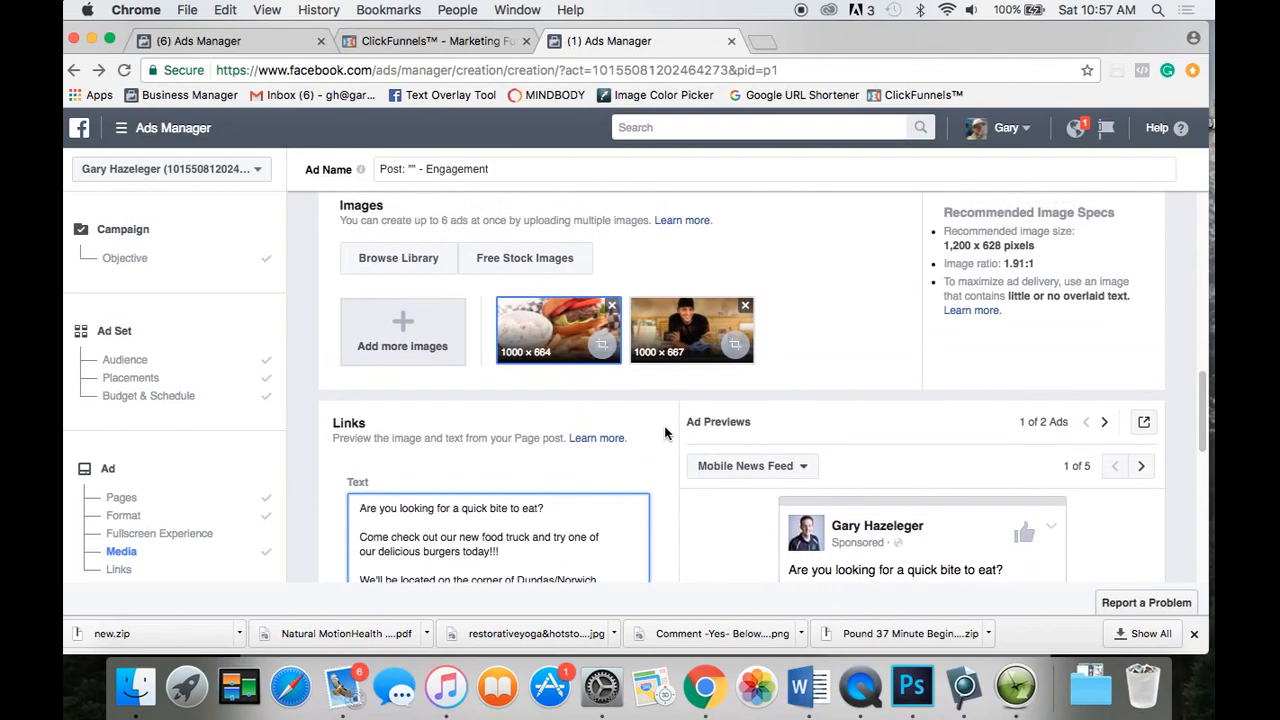
{"action": "scroll", "coordinate": [665, 433], "scroll_direction": "down", "scroll_amount": 4}
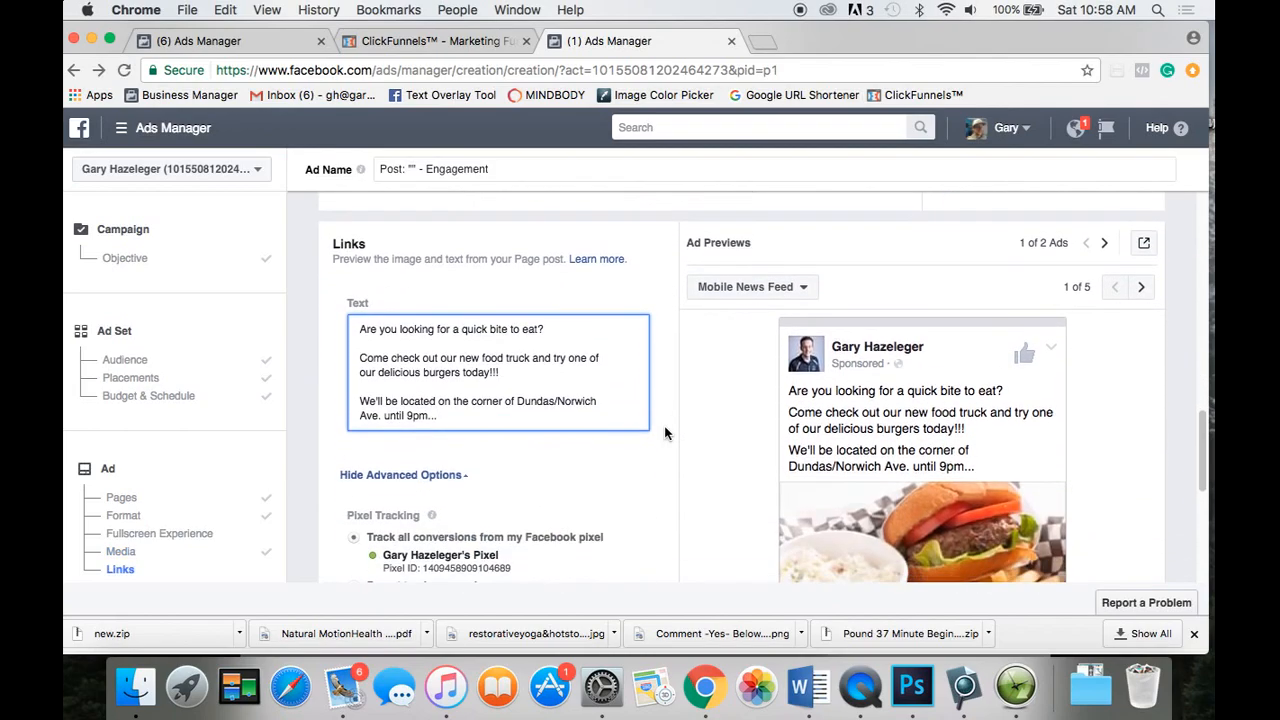
{"action": "scroll", "coordinate": [665, 433], "scroll_direction": "down", "scroll_amount": 1}
{"action": "scroll", "coordinate": [665, 433], "scroll_direction": "down", "scroll_amount": 2}
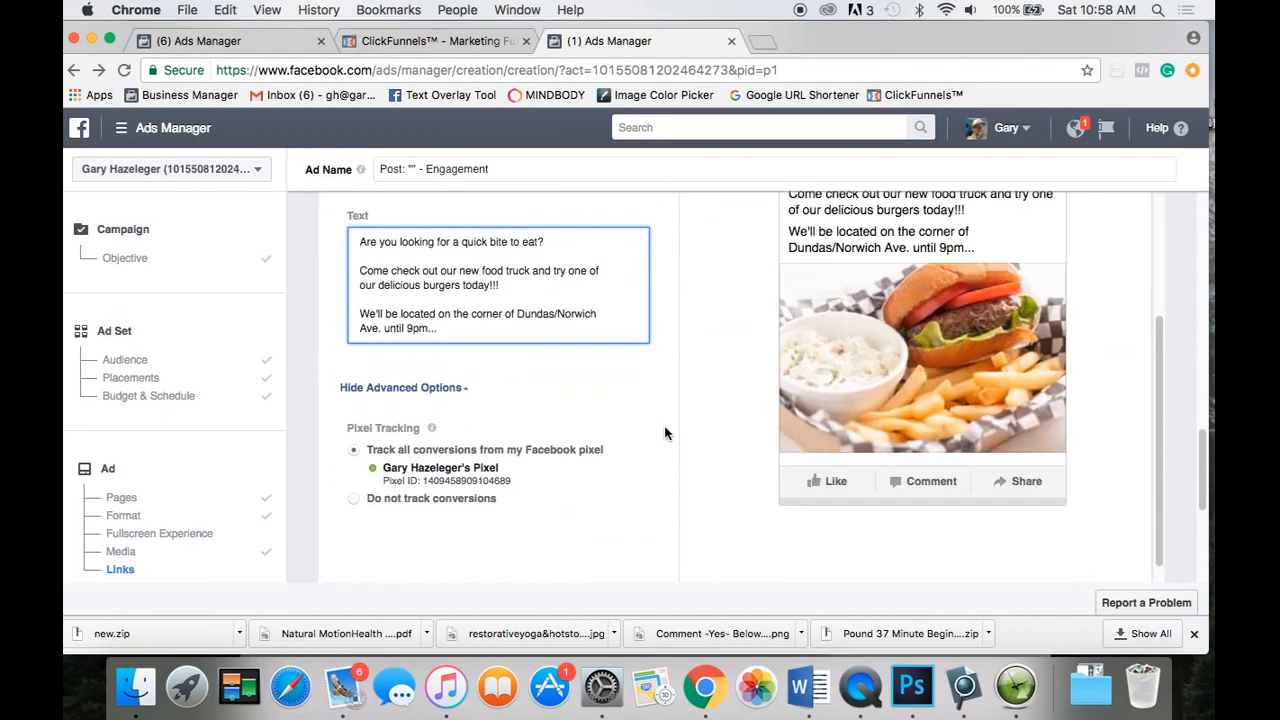
{"action": "scroll", "coordinate": [665, 433], "scroll_direction": "down", "scroll_amount": 2}
{"action": "scroll", "coordinate": [665, 433], "scroll_direction": "down", "scroll_amount": 2}
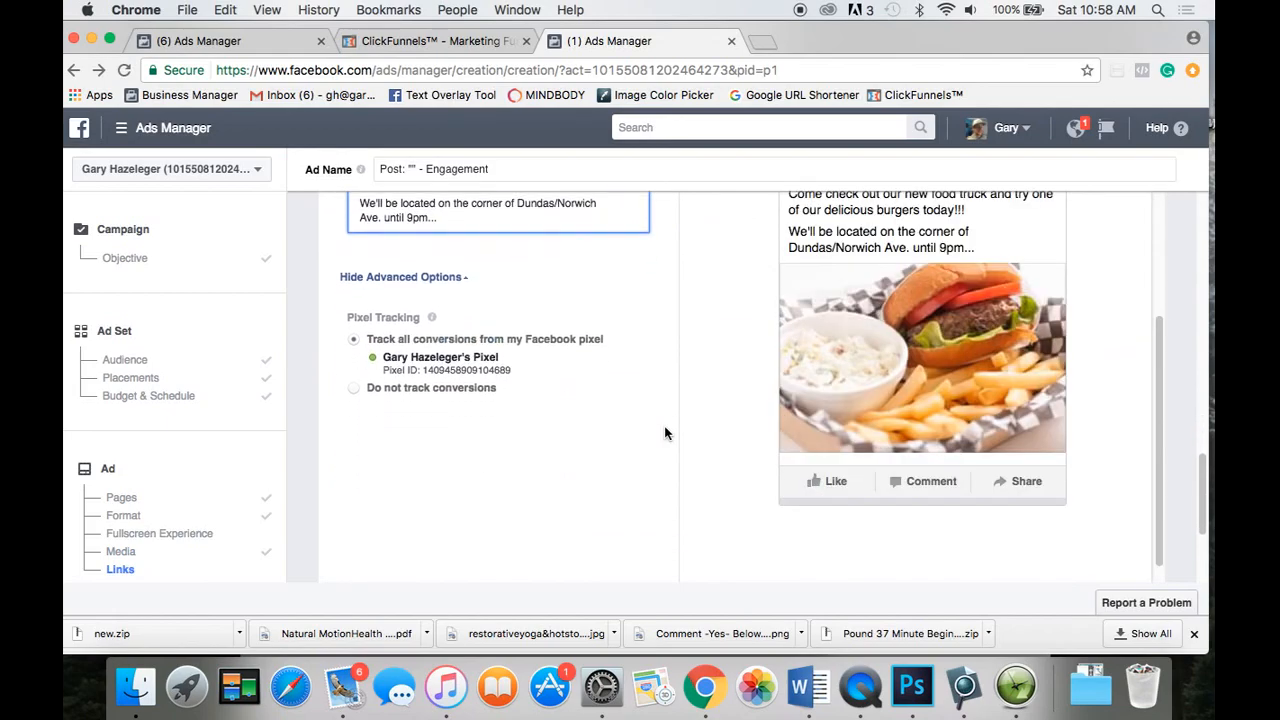
{"action": "left_click", "coordinate": [357, 379]}
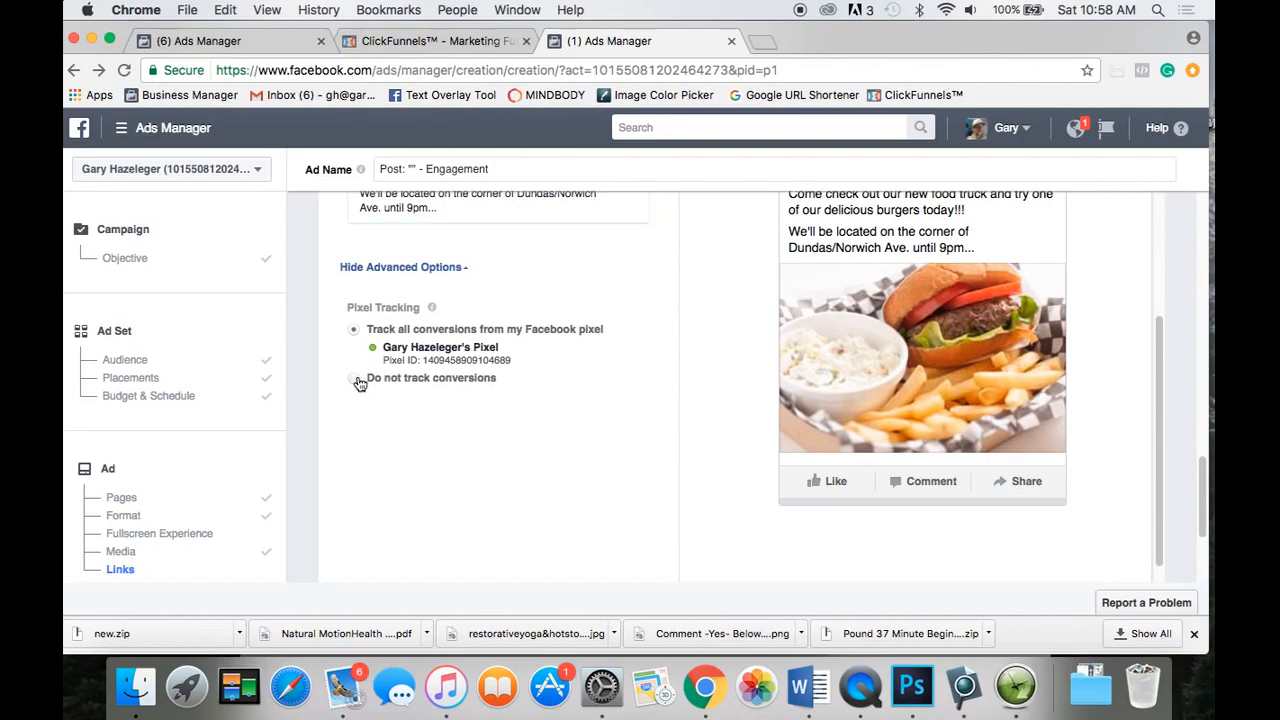
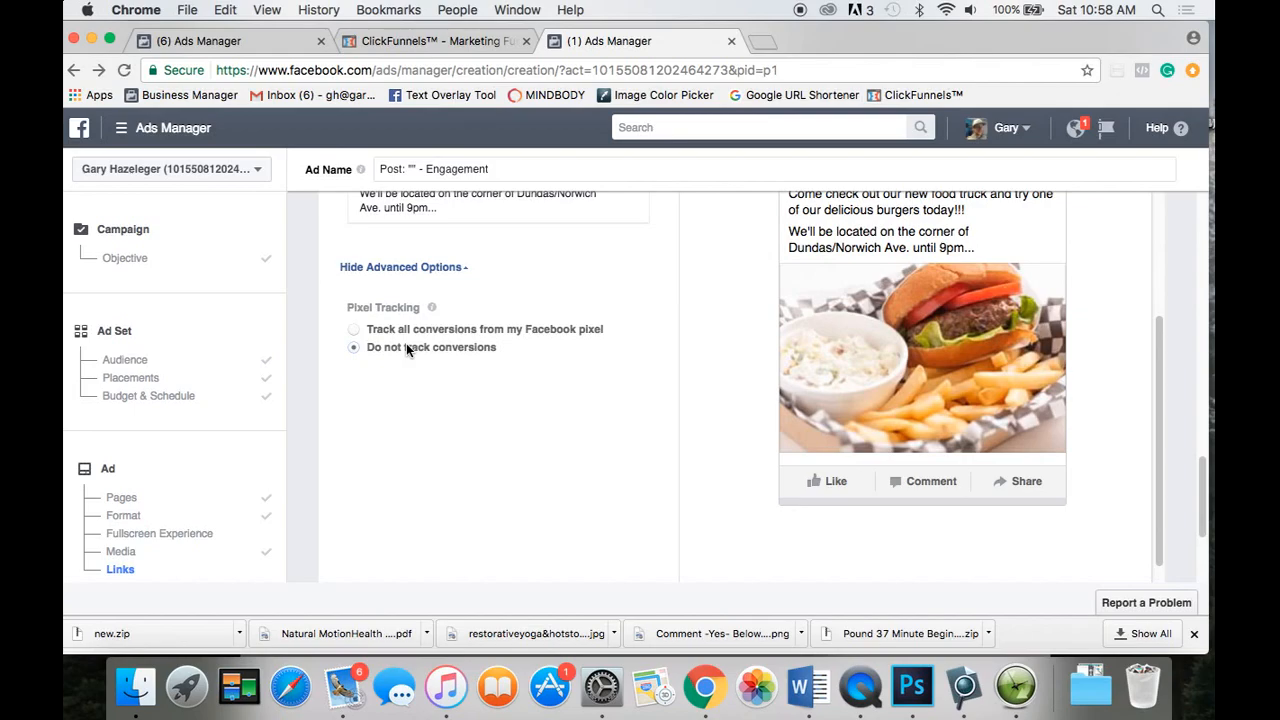
Review the burger ad's Feature Phone and Desktop News Feed placement previews.
{"action": "scroll", "coordinate": [581, 360], "scroll_direction": "up", "scroll_amount": 3}
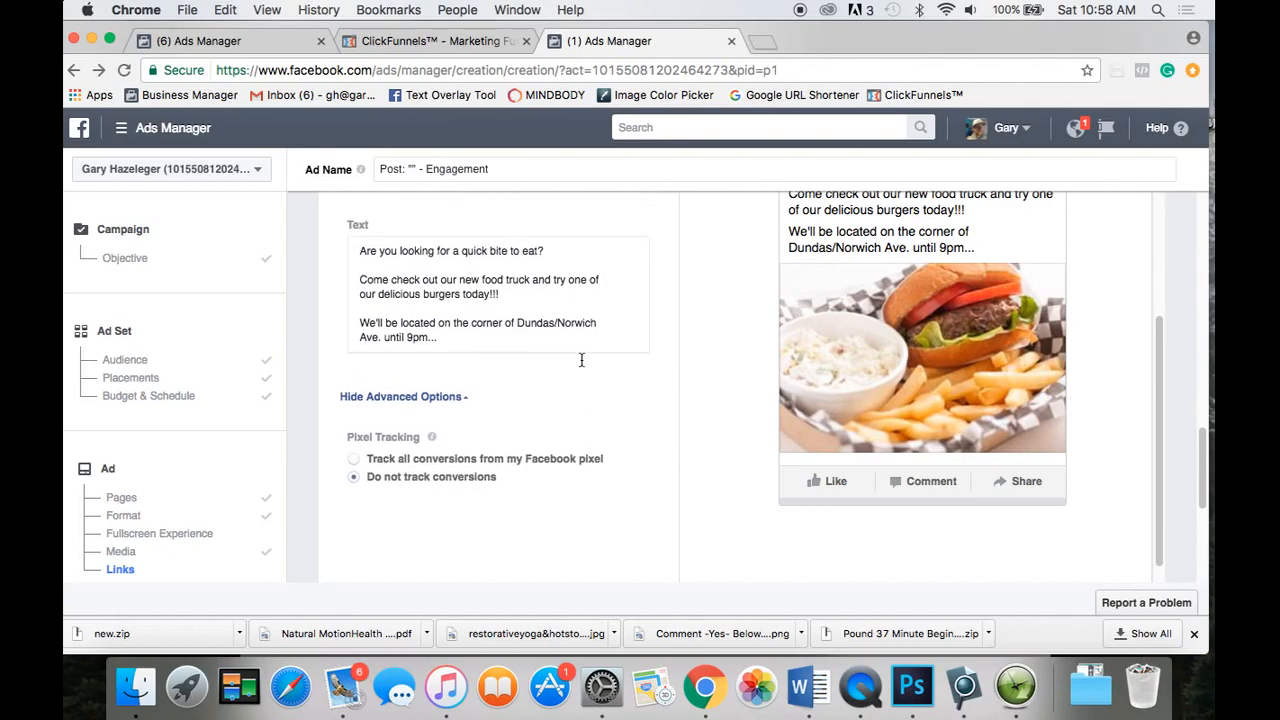
{"action": "scroll", "coordinate": [581, 360], "scroll_direction": "up", "scroll_amount": 1}
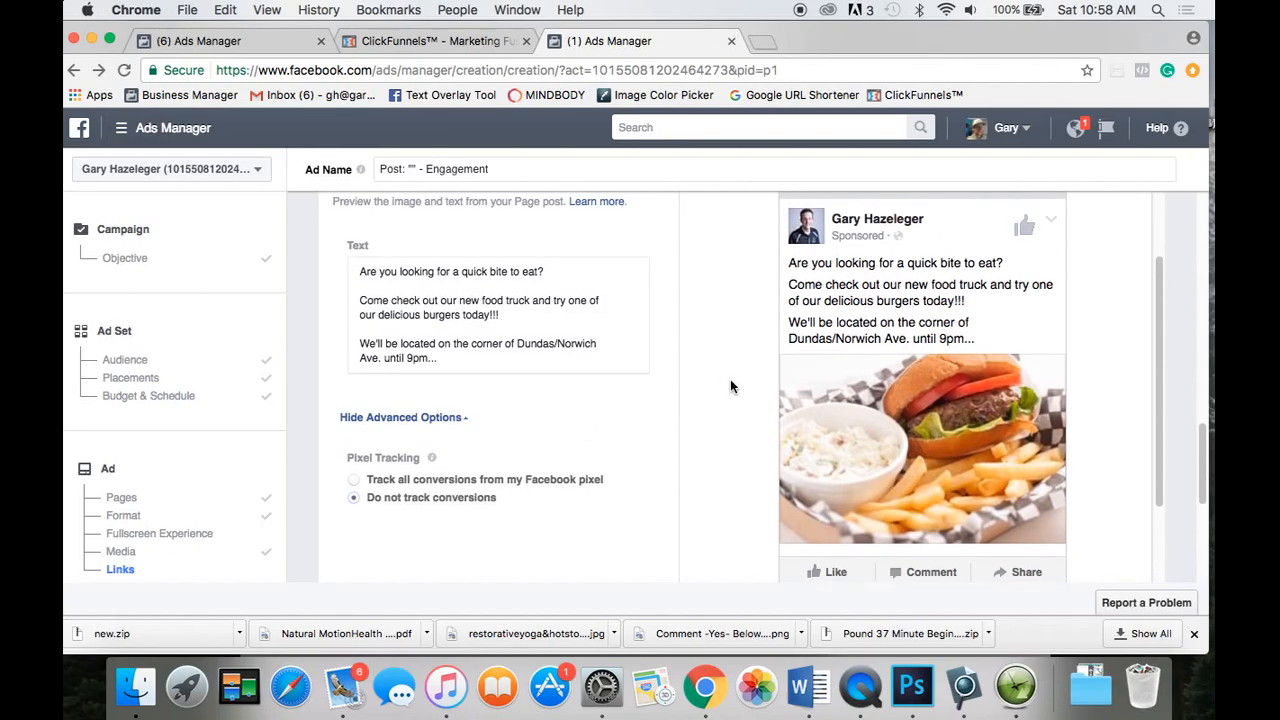
{"action": "scroll", "coordinate": [730, 386], "scroll_direction": "up", "scroll_amount": 3}
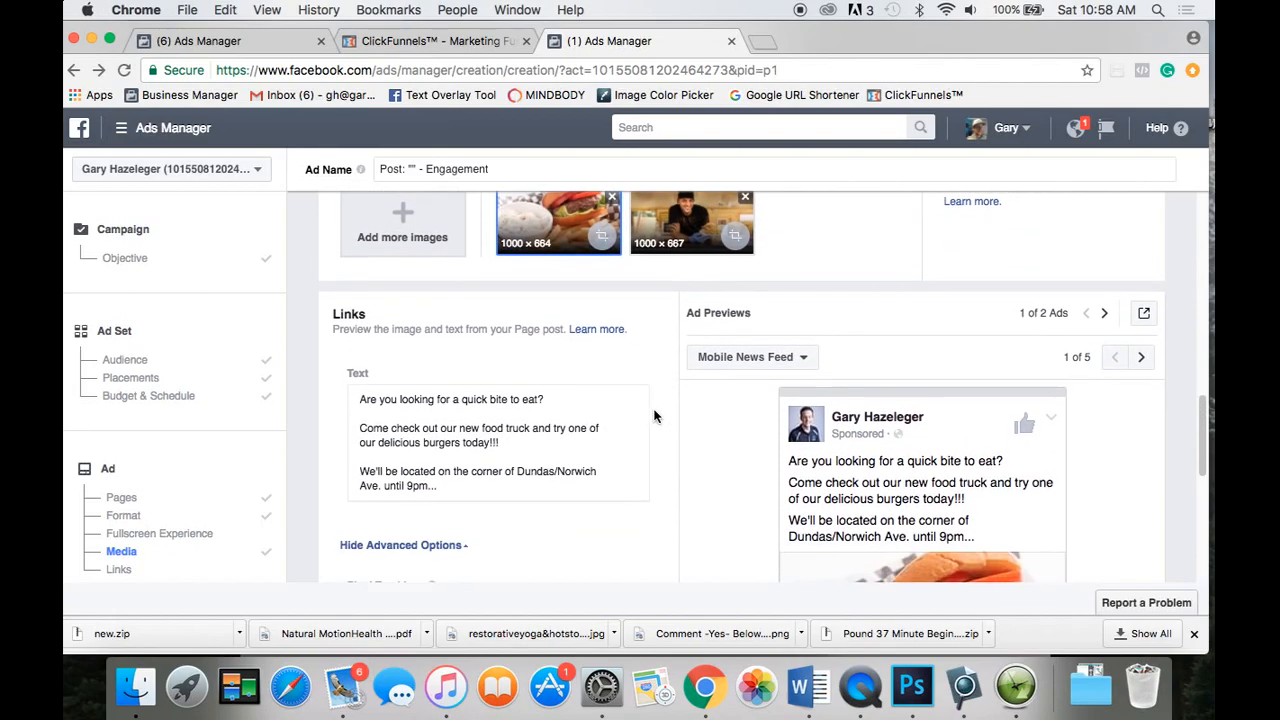
{"action": "scroll", "coordinate": [655, 416], "scroll_direction": "down", "scroll_amount": 3}
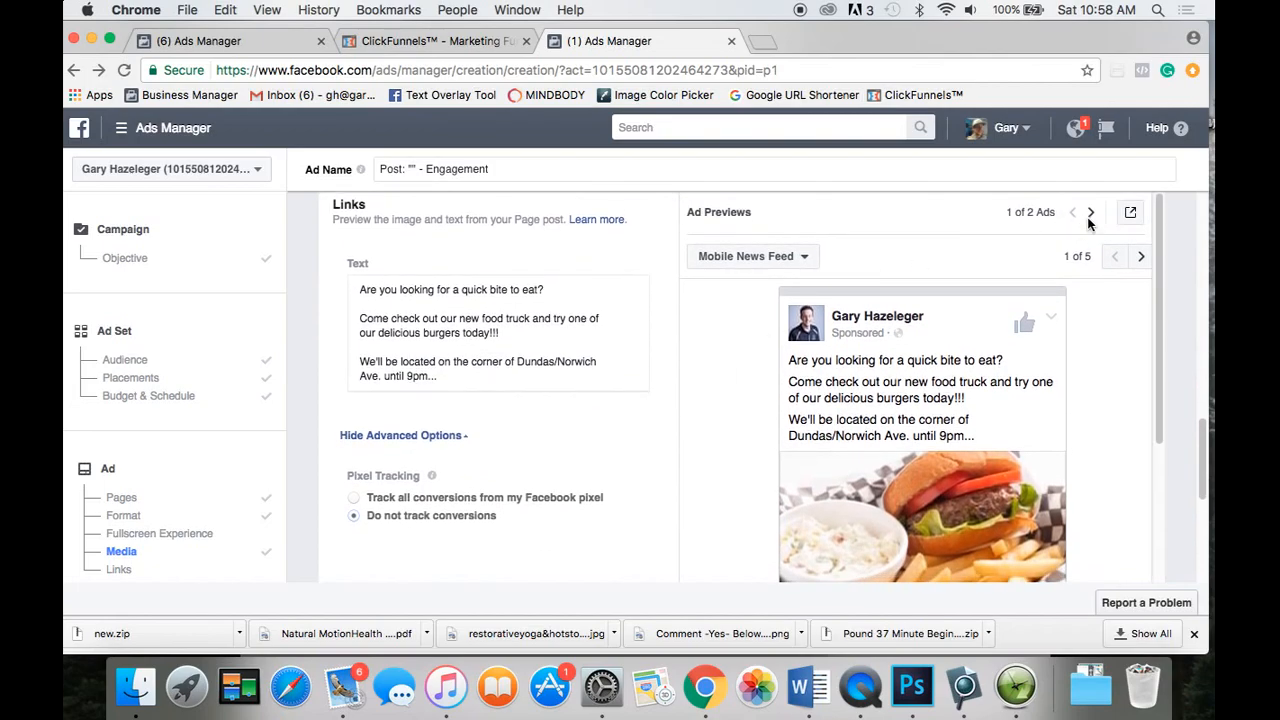
{"action": "scroll", "coordinate": [1151, 395], "scroll_direction": "down", "scroll_amount": 3}
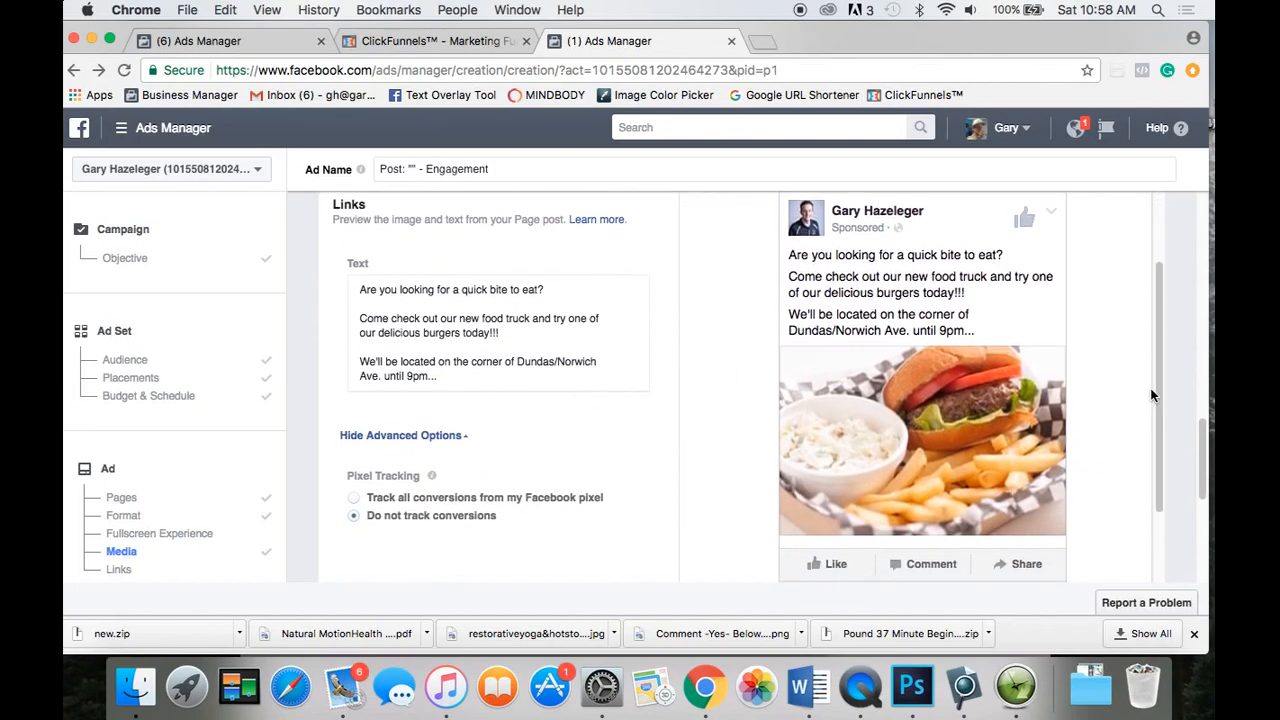
{"action": "scroll", "coordinate": [1118, 385], "scroll_direction": "down", "scroll_amount": 2}
{"action": "scroll", "coordinate": [1116, 384], "scroll_direction": "up", "scroll_amount": 5}
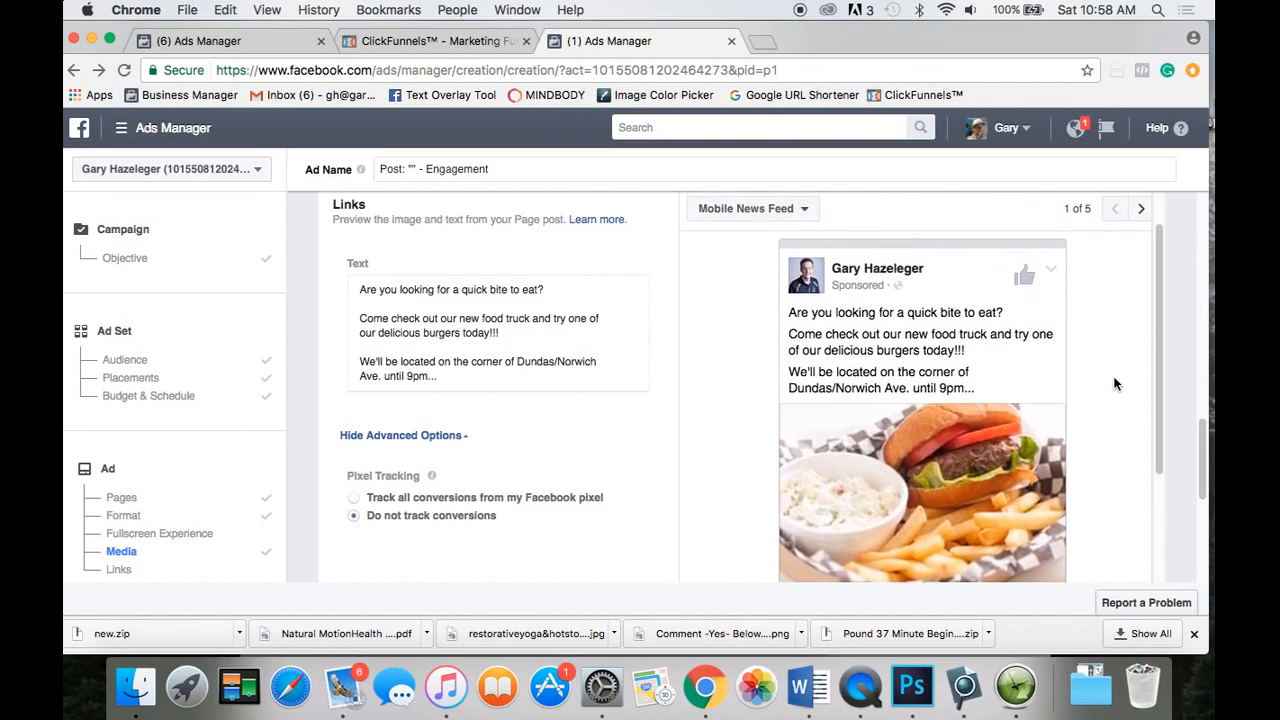
{"action": "scroll", "coordinate": [1105, 330], "scroll_direction": "up", "scroll_amount": 3}
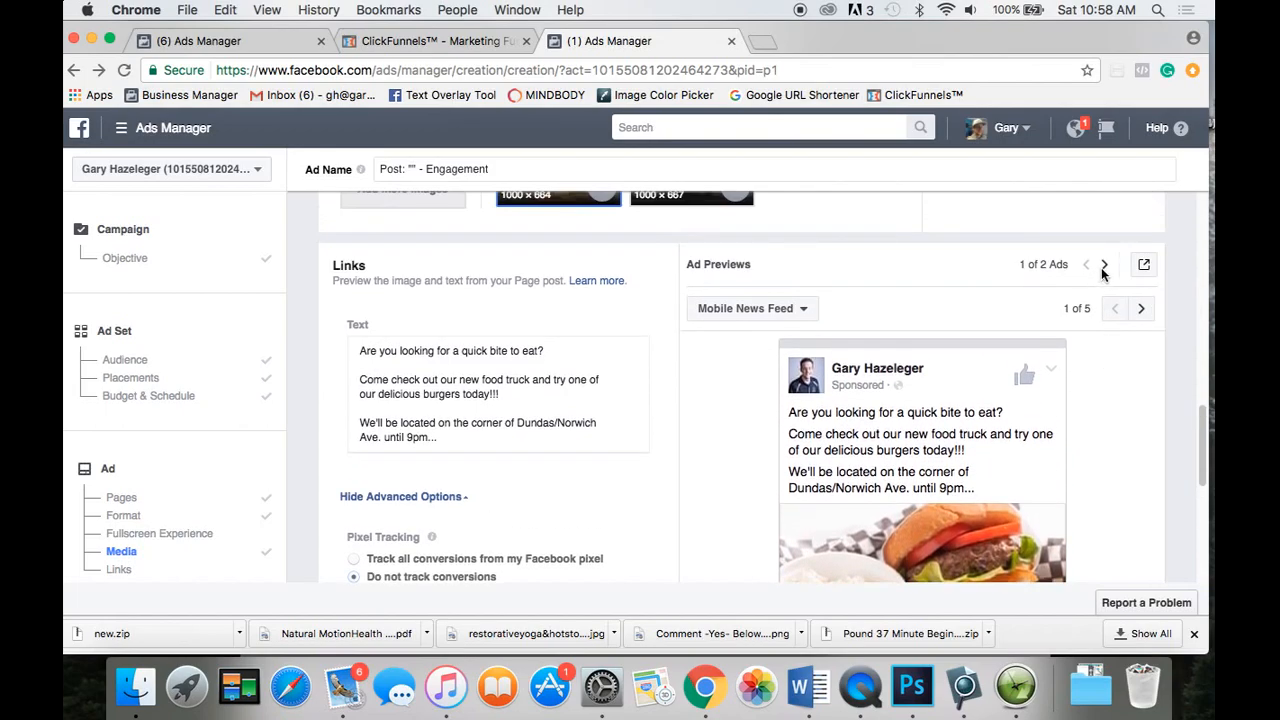
{"action": "left_click", "coordinate": [1141, 308]}
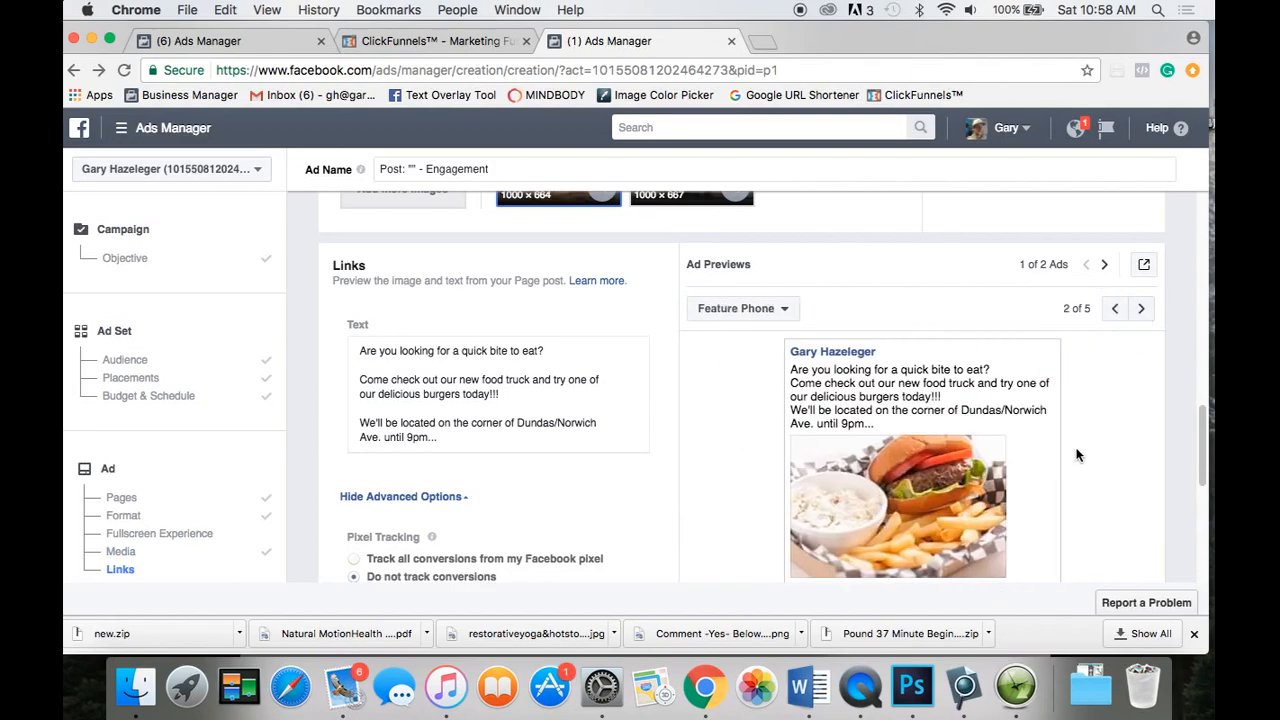
{"action": "scroll", "coordinate": [1077, 455], "scroll_direction": "down", "scroll_amount": 3}
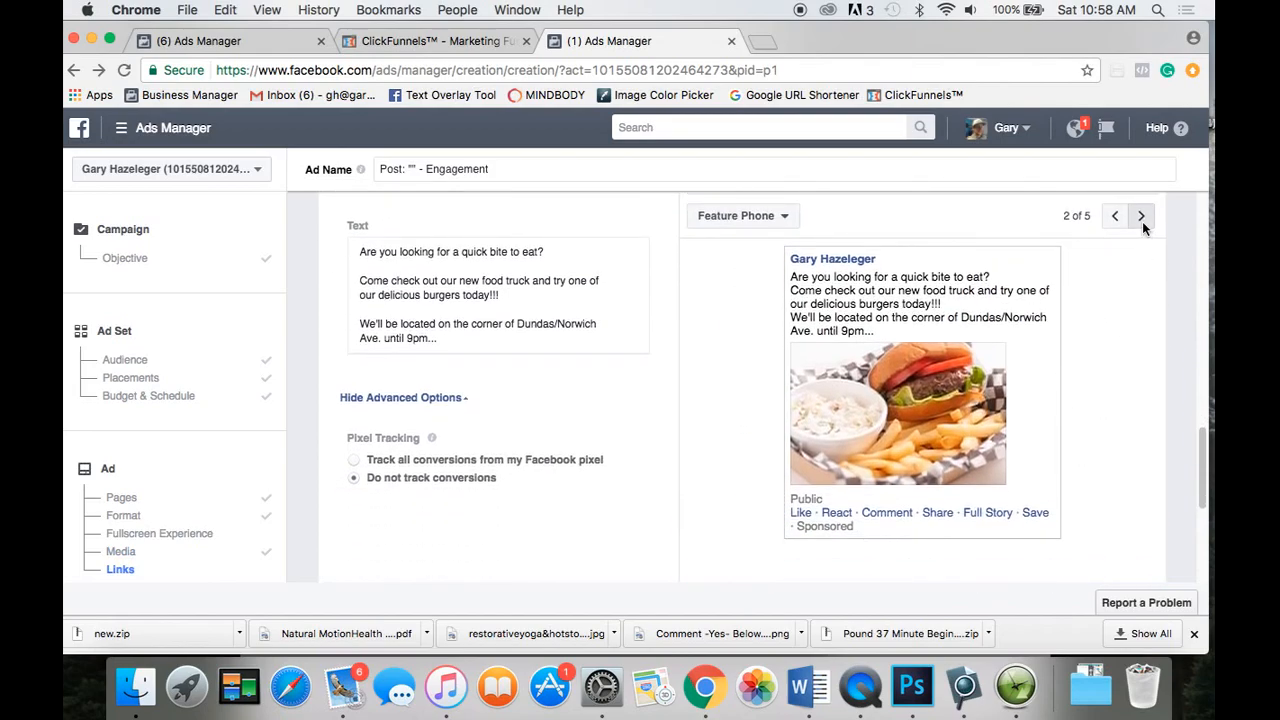
{"action": "left_click", "coordinate": [1141, 216]}
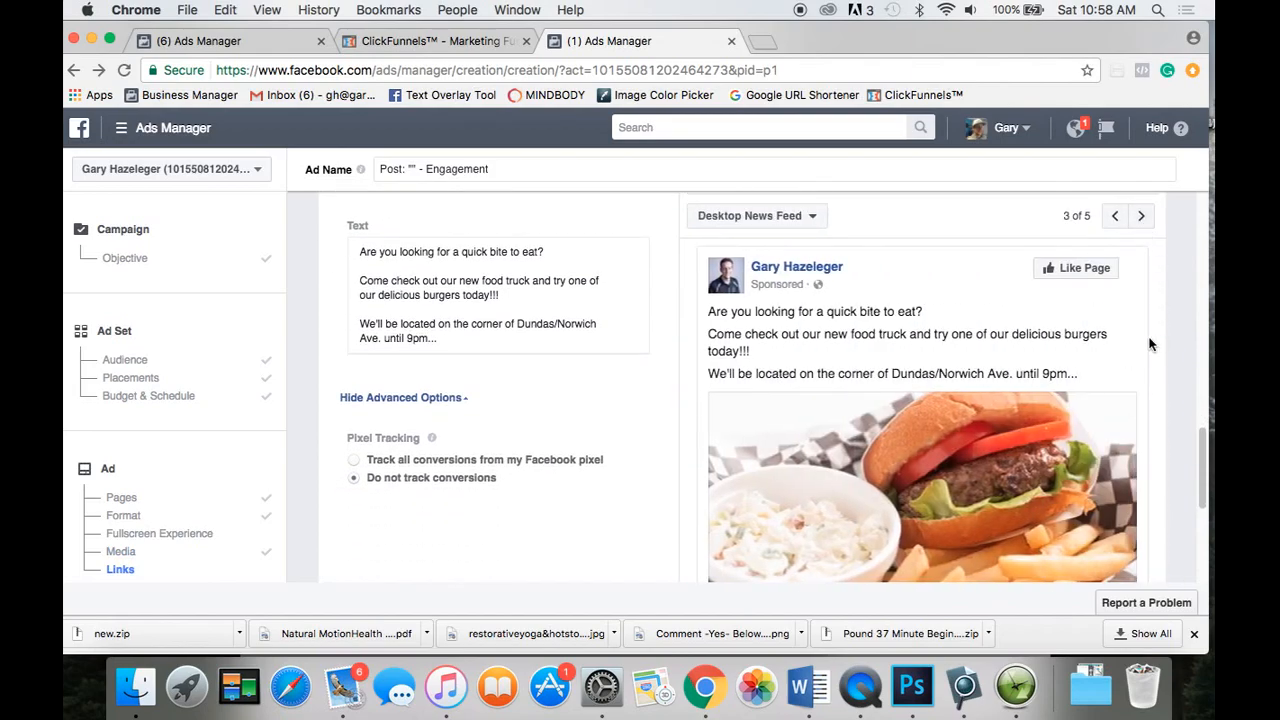
Check the Desktop Right Column preview, then the Instagram Feed preview of the burger ad.
{"action": "scroll", "coordinate": [1148, 344], "scroll_direction": "down", "scroll_amount": 2}
{"action": "scroll", "coordinate": [1149, 344], "scroll_direction": "up", "scroll_amount": 5}
{"action": "scroll", "coordinate": [1149, 344], "scroll_direction": "up", "scroll_amount": 2}
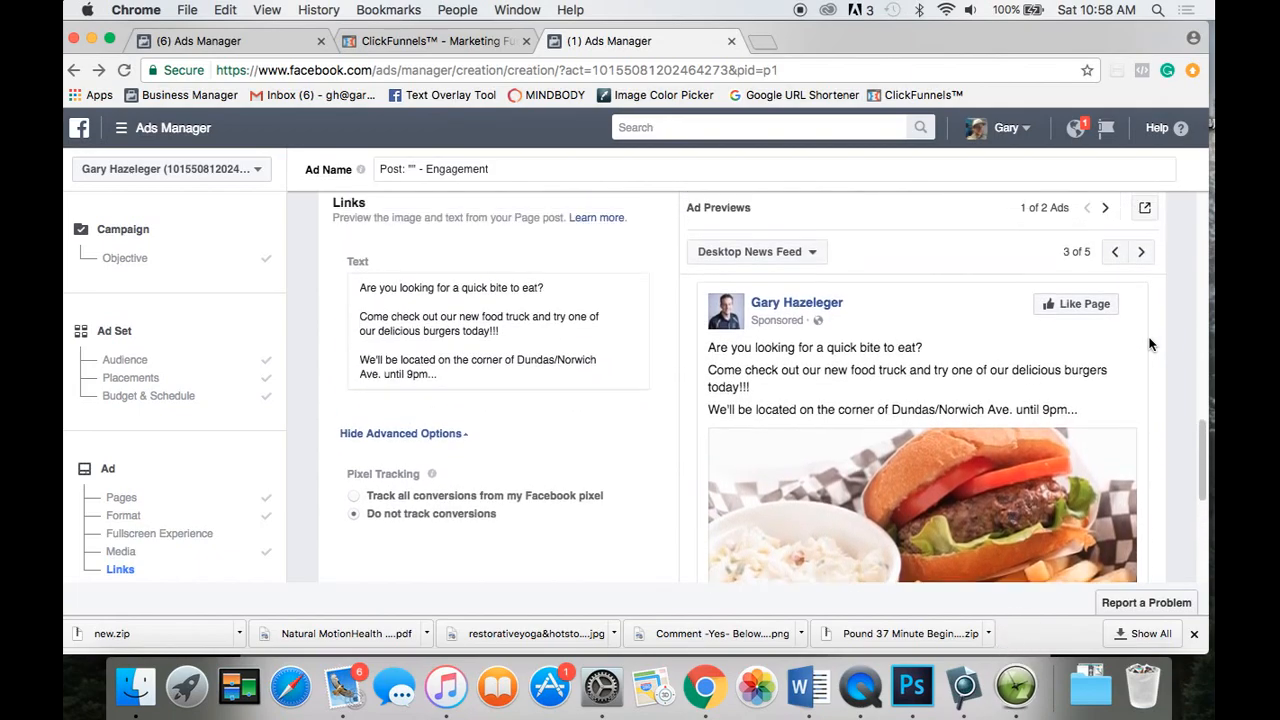
{"action": "left_click", "coordinate": [1141, 252]}
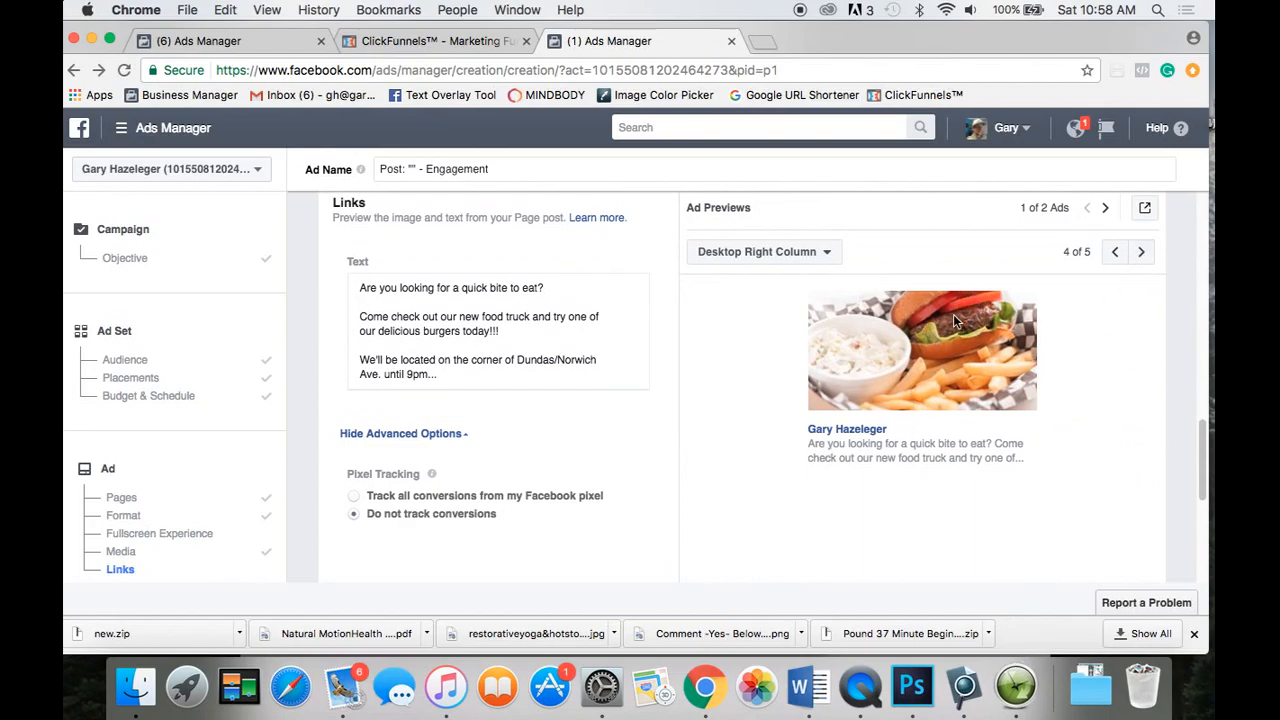
{"action": "left_click", "coordinate": [1143, 254]}
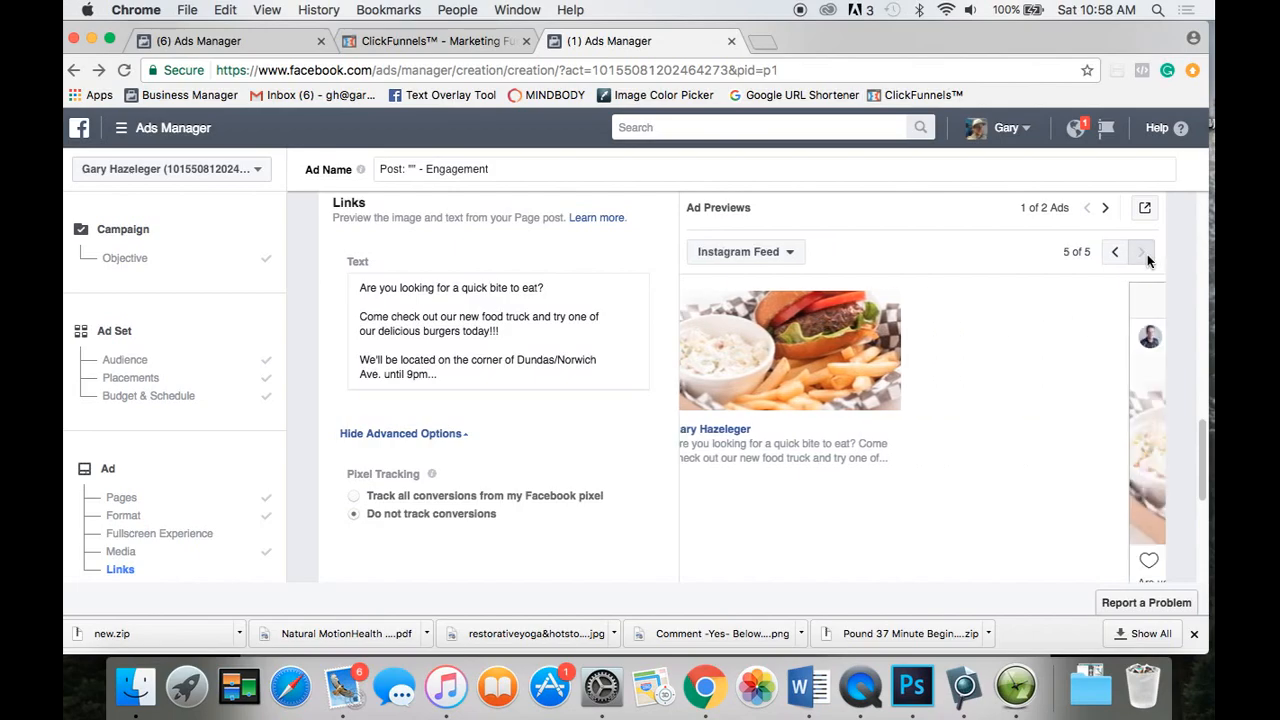
{"action": "scroll", "coordinate": [1088, 393], "scroll_direction": "down", "scroll_amount": 3}
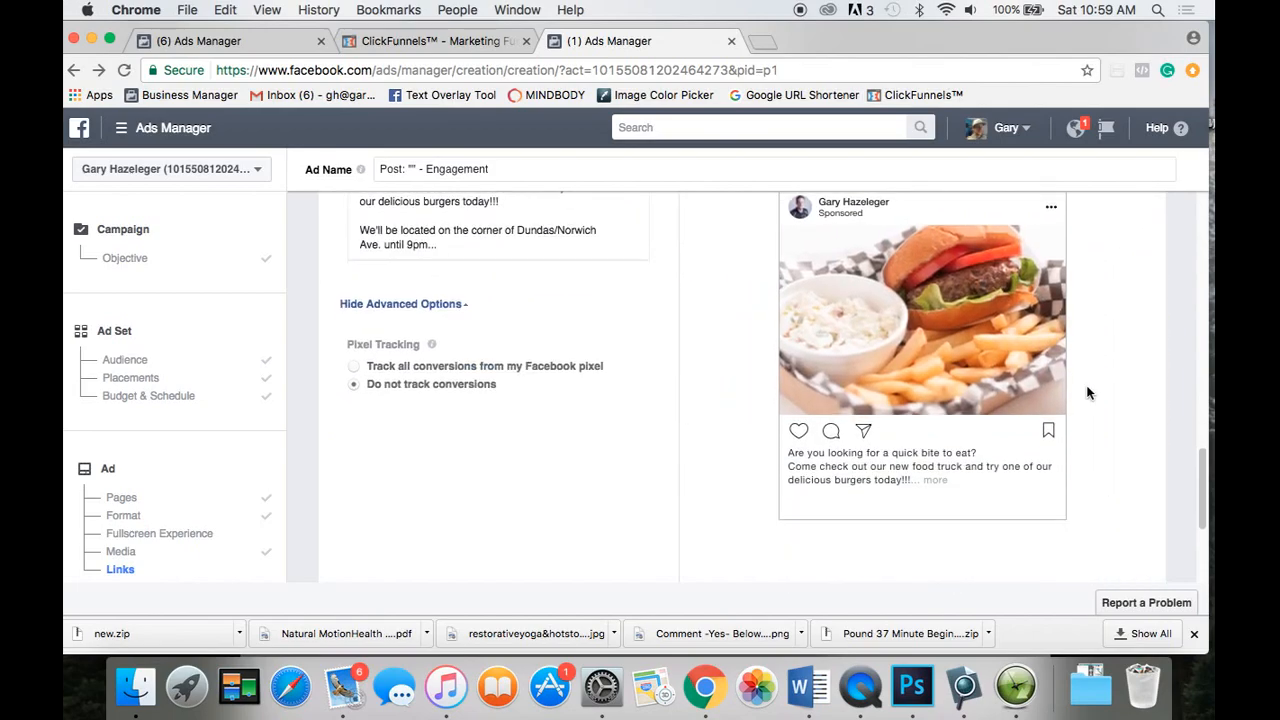
{"action": "scroll", "coordinate": [1088, 393], "scroll_direction": "up", "scroll_amount": 1}
{"action": "scroll", "coordinate": [1088, 393], "scroll_direction": "up", "scroll_amount": 1}
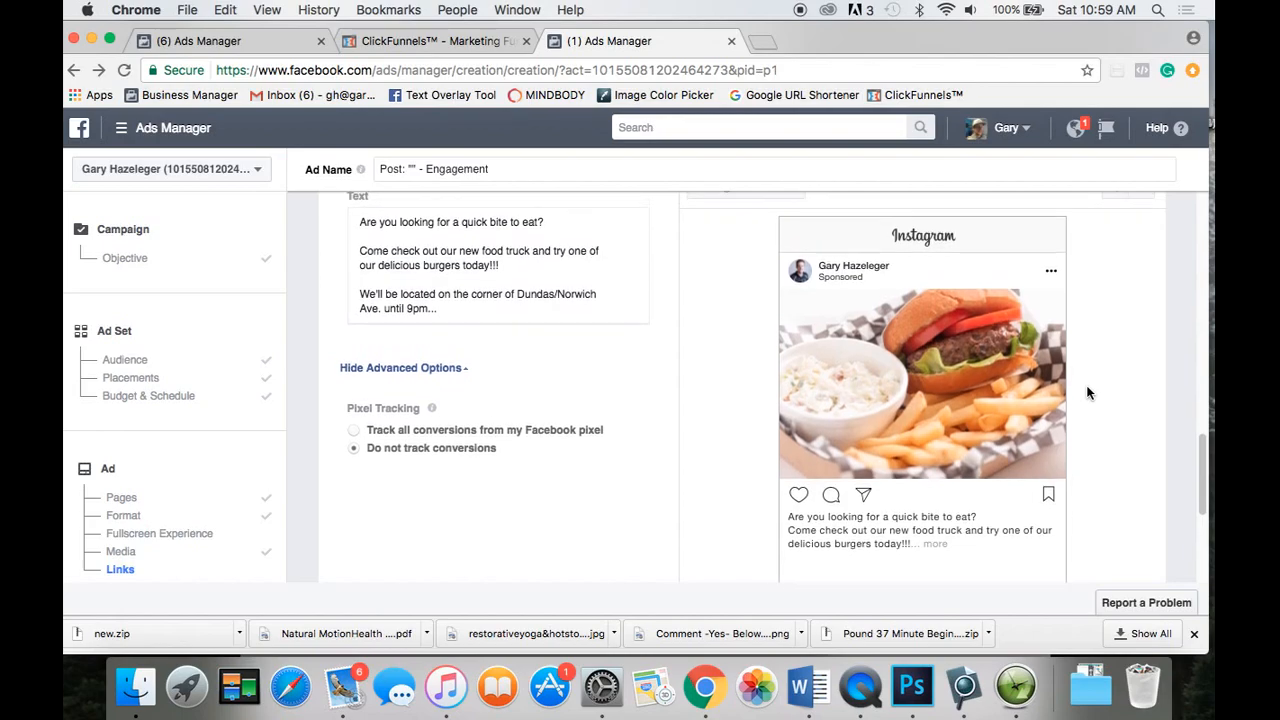
{"action": "scroll", "coordinate": [1088, 393], "scroll_direction": "down", "scroll_amount": 1}
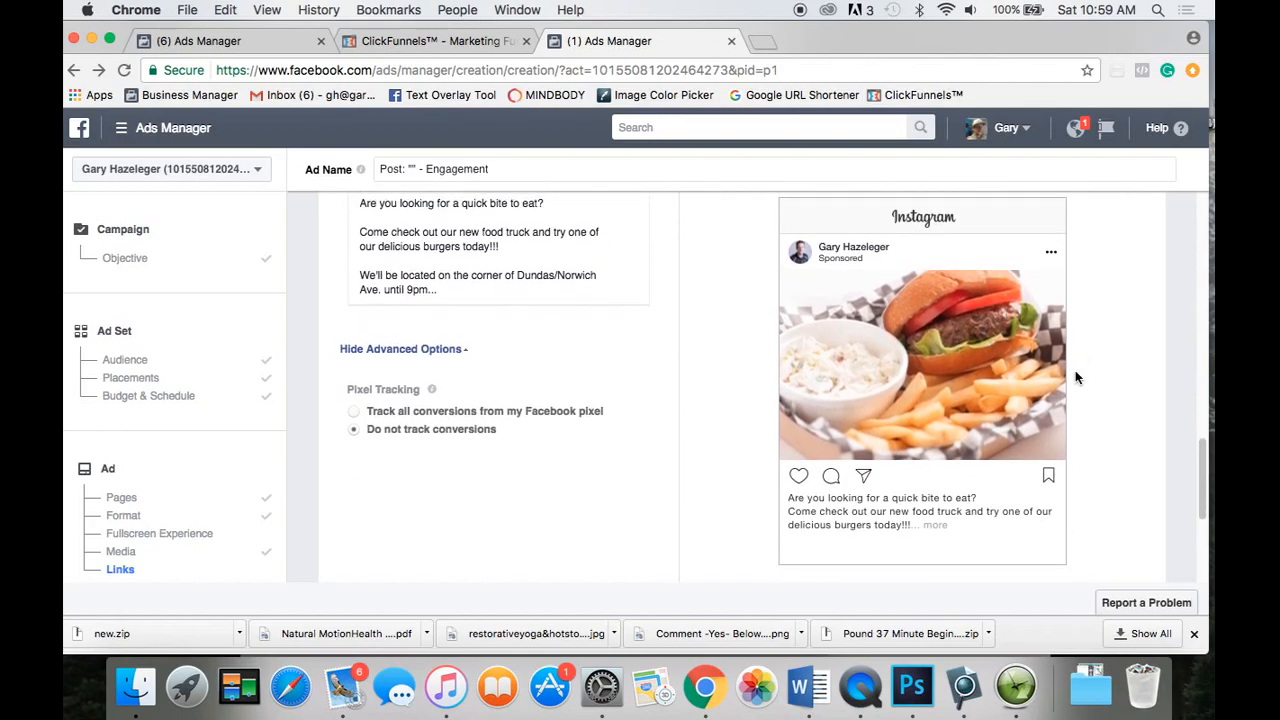
{"action": "scroll", "coordinate": [1078, 375], "scroll_direction": "up", "scroll_amount": 2}
Switch Ad Previews to the second of the two burger ads.
{"action": "left_click", "coordinate": [1105, 207]}
{"action": "scroll", "coordinate": [1088, 407], "scroll_direction": "down", "scroll_amount": 3}
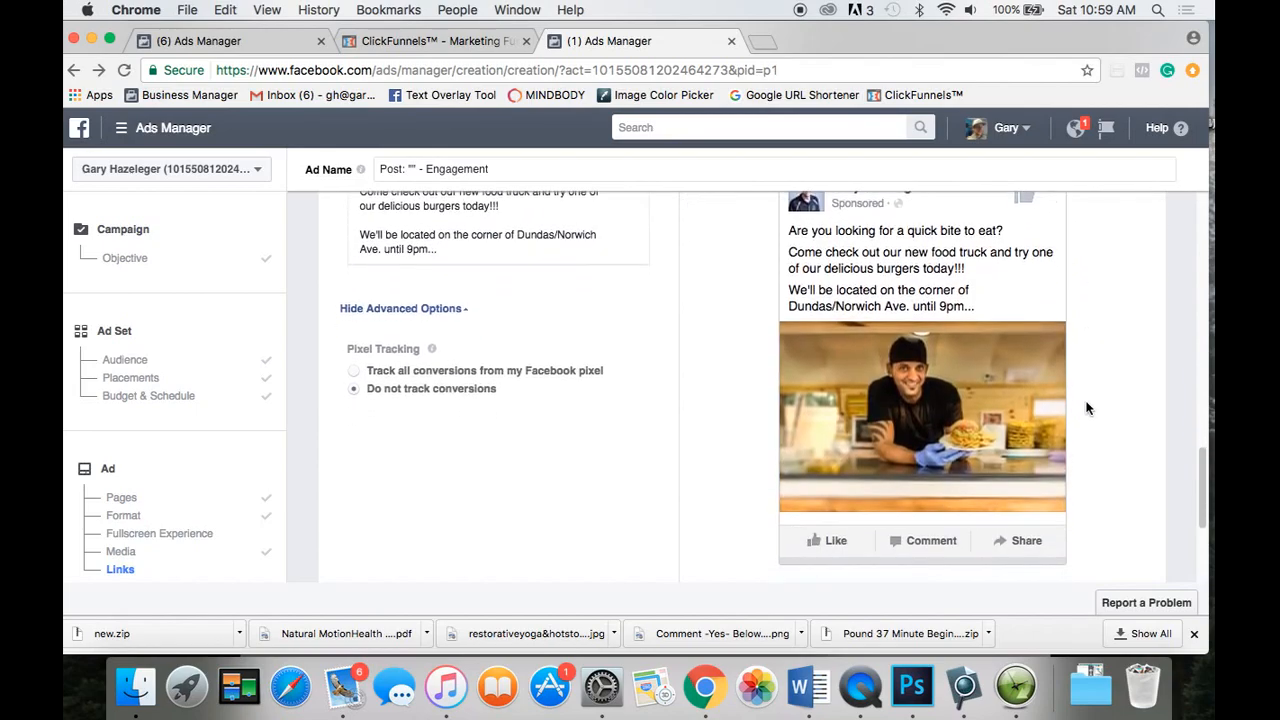
{"action": "scroll", "coordinate": [1088, 407], "scroll_direction": "up", "scroll_amount": 1}
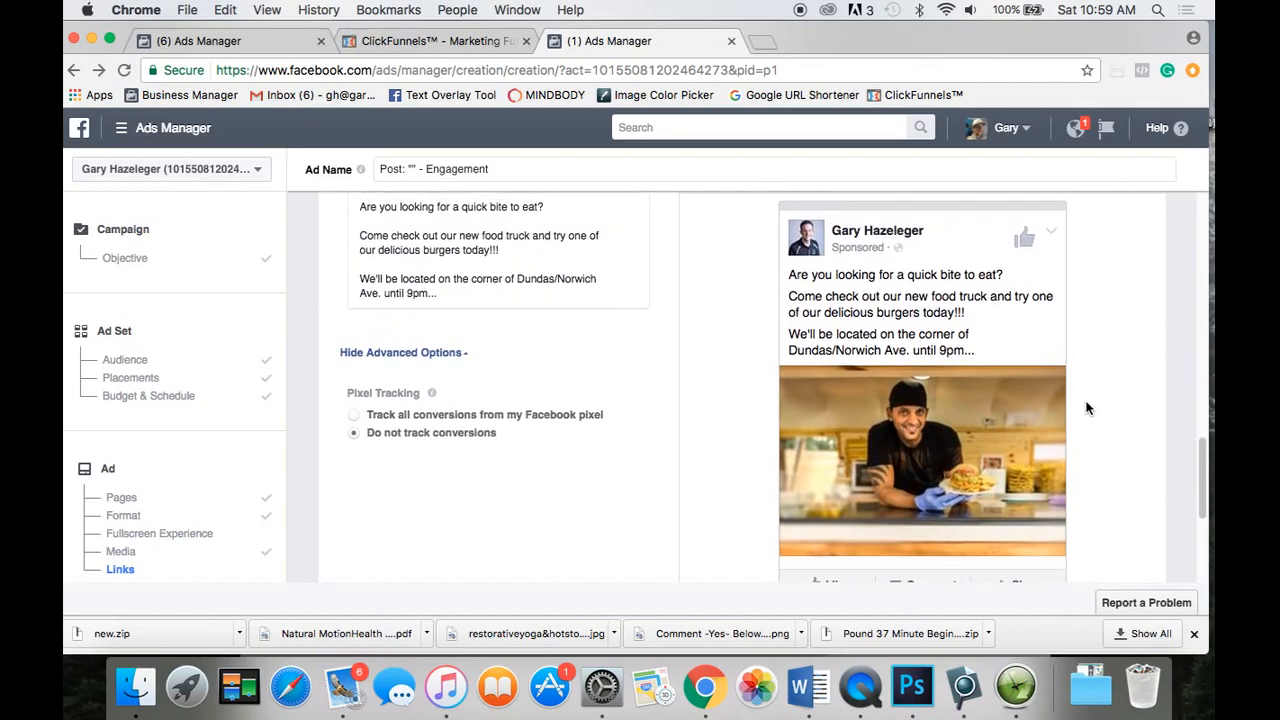
{"action": "scroll", "coordinate": [1088, 407], "scroll_direction": "up", "scroll_amount": 1}
Cycle the second ad through Feature Phone, Desktop News Feed, Desktop Right Column and Instagram Feed.
{"action": "left_click", "coordinate": [1143, 215]}
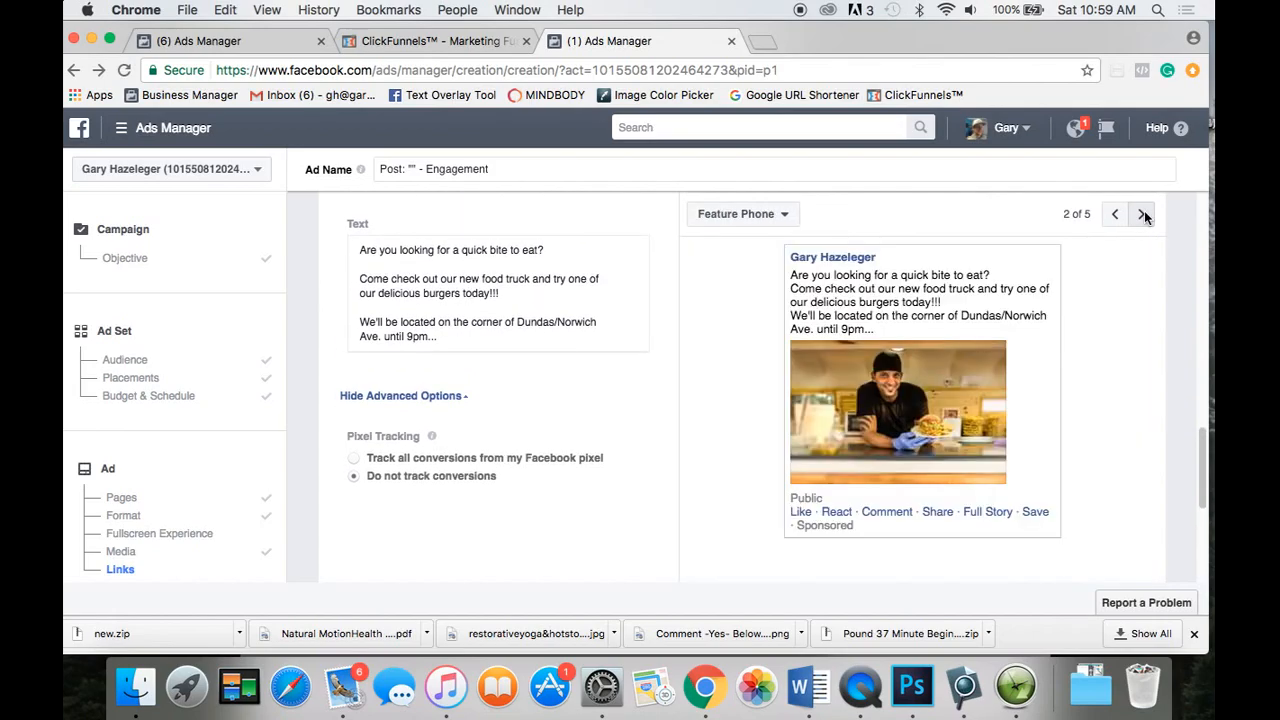
{"action": "left_click", "coordinate": [1143, 215]}
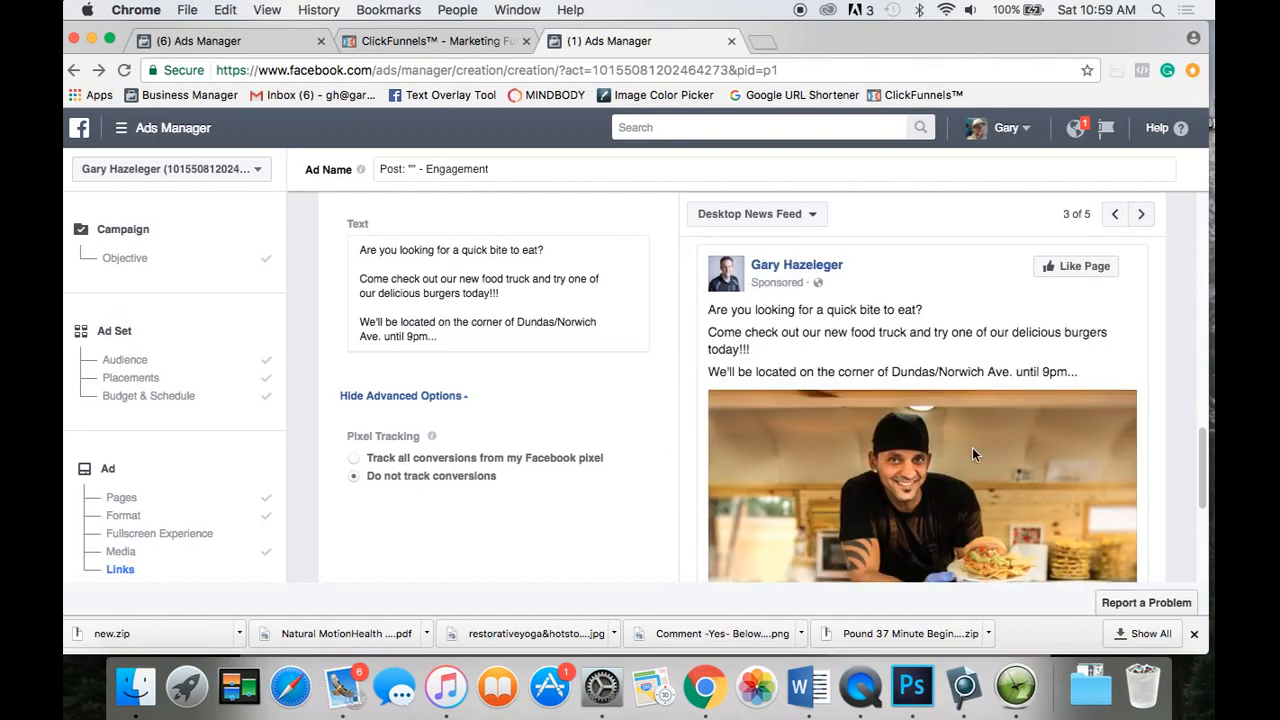
{"action": "scroll", "coordinate": [972, 450], "scroll_direction": "down", "scroll_amount": 5}
{"action": "scroll", "coordinate": [972, 455], "scroll_direction": "up", "scroll_amount": 5}
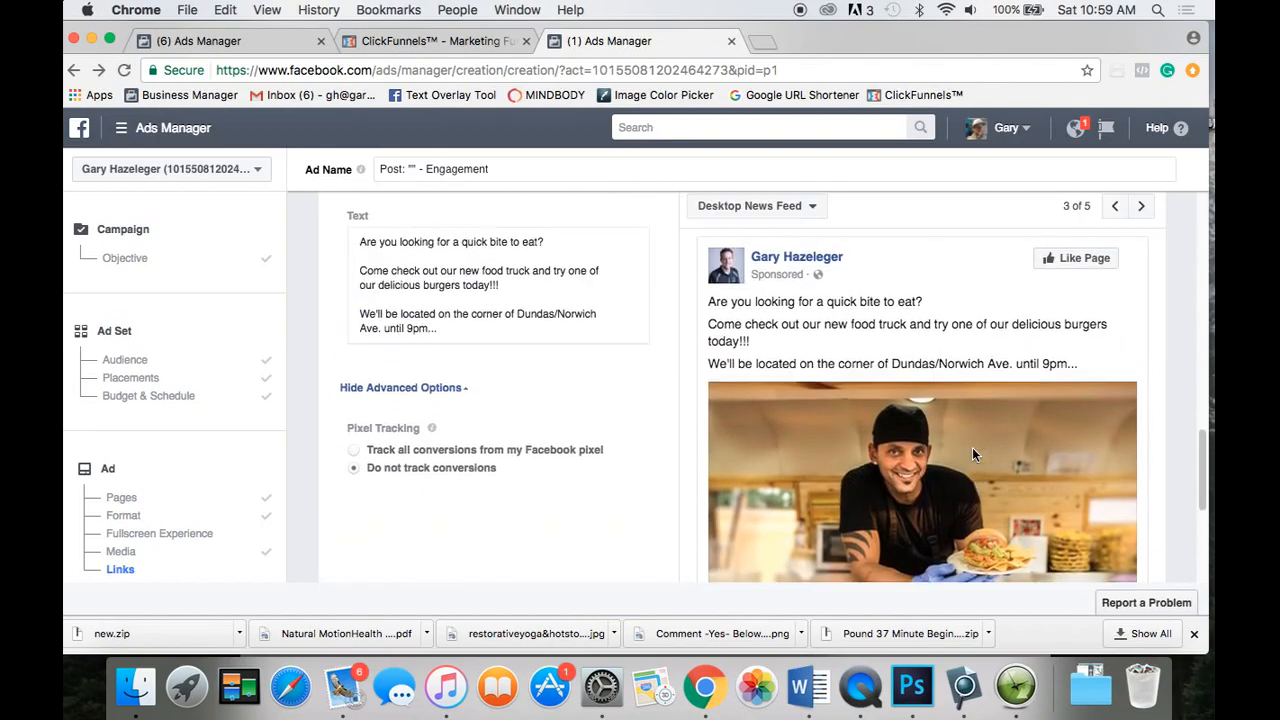
{"action": "left_click", "coordinate": [1147, 213]}
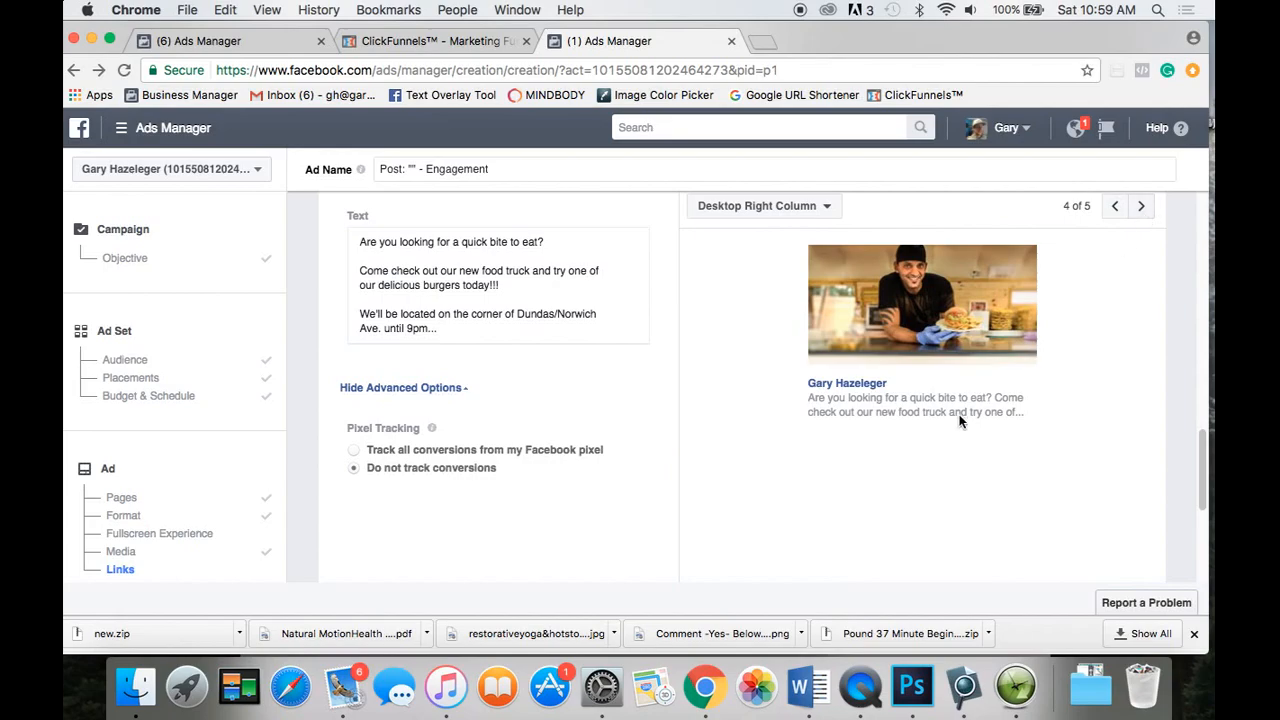
{"action": "scroll", "coordinate": [959, 414], "scroll_direction": "up", "scroll_amount": 3}
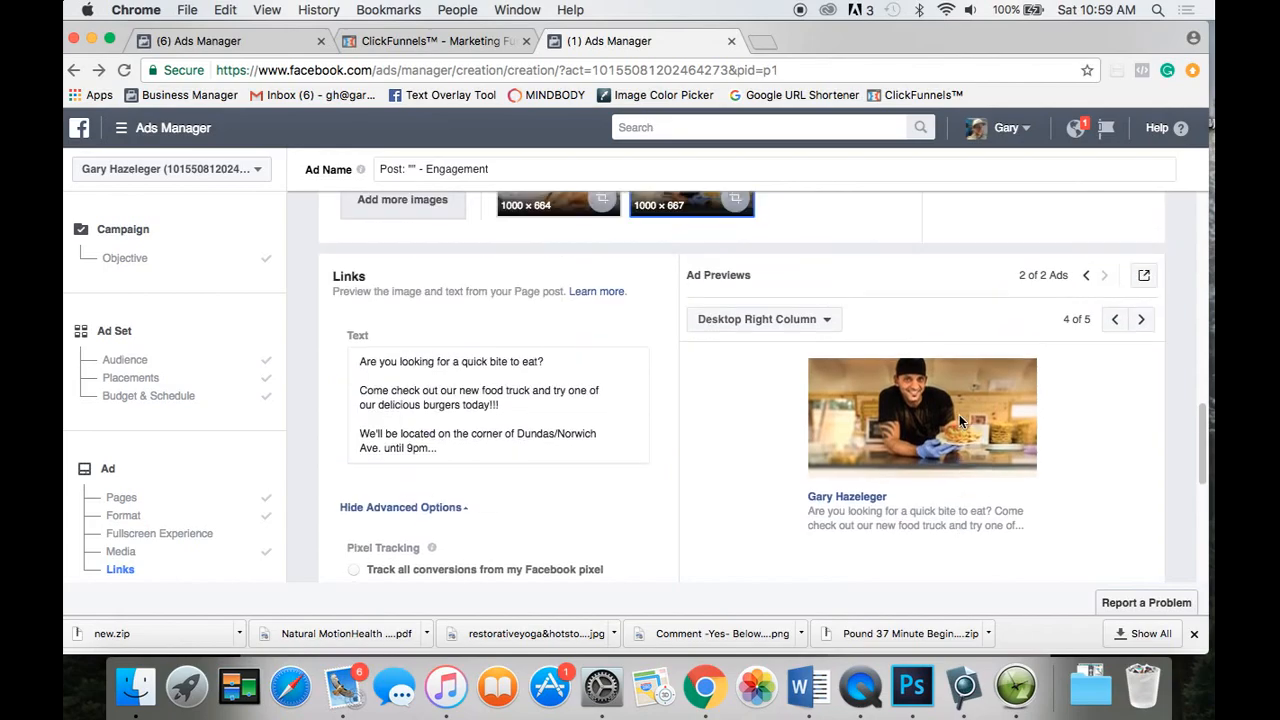
{"action": "left_click", "coordinate": [1141, 319]}
{"action": "scroll", "coordinate": [1034, 441], "scroll_direction": "down", "scroll_amount": 4}
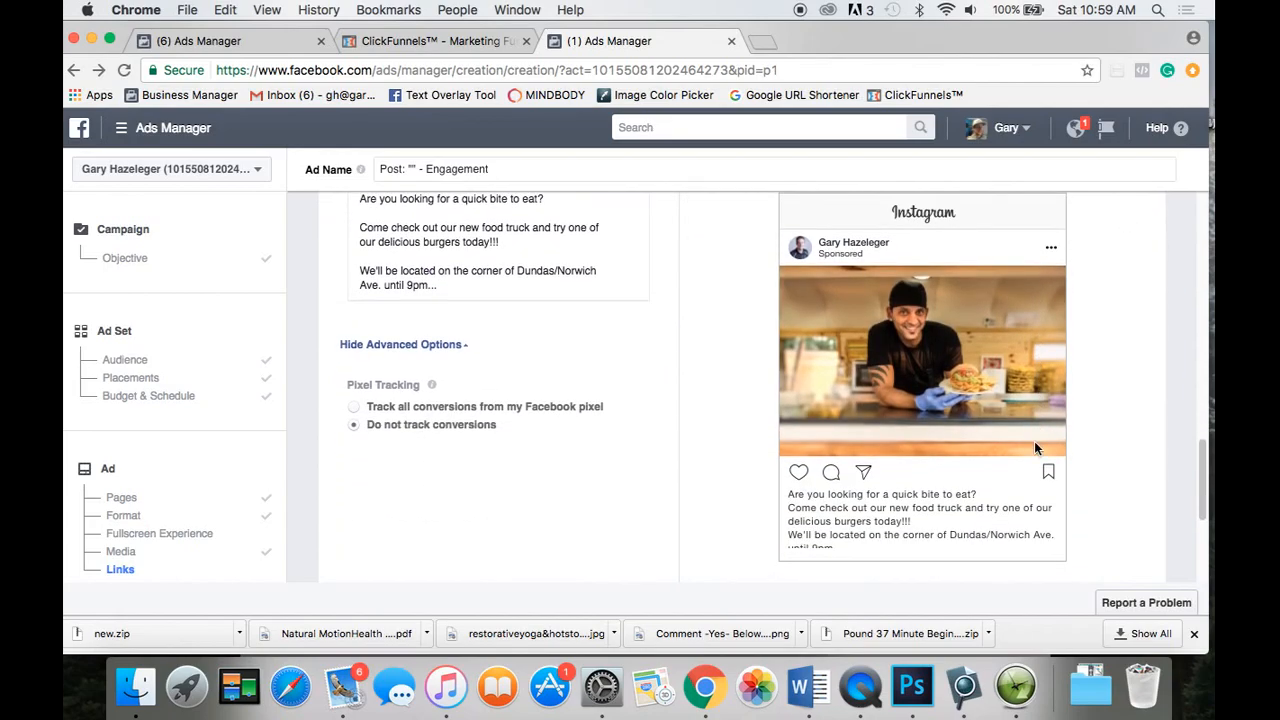
{"action": "scroll", "coordinate": [714, 378], "scroll_direction": "up", "scroll_amount": 2}
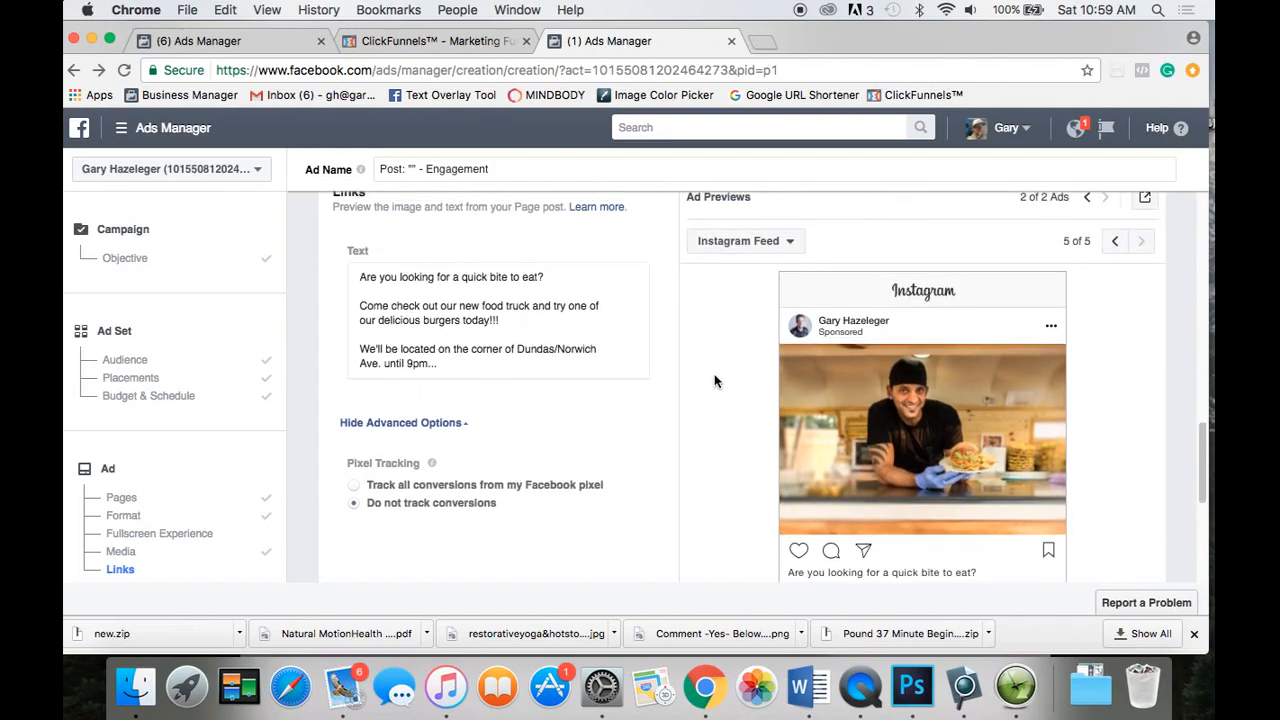
Insert 'Are you hungry?' at the very start of the ad's Text box.
{"action": "left_click", "coordinate": [361, 277]}
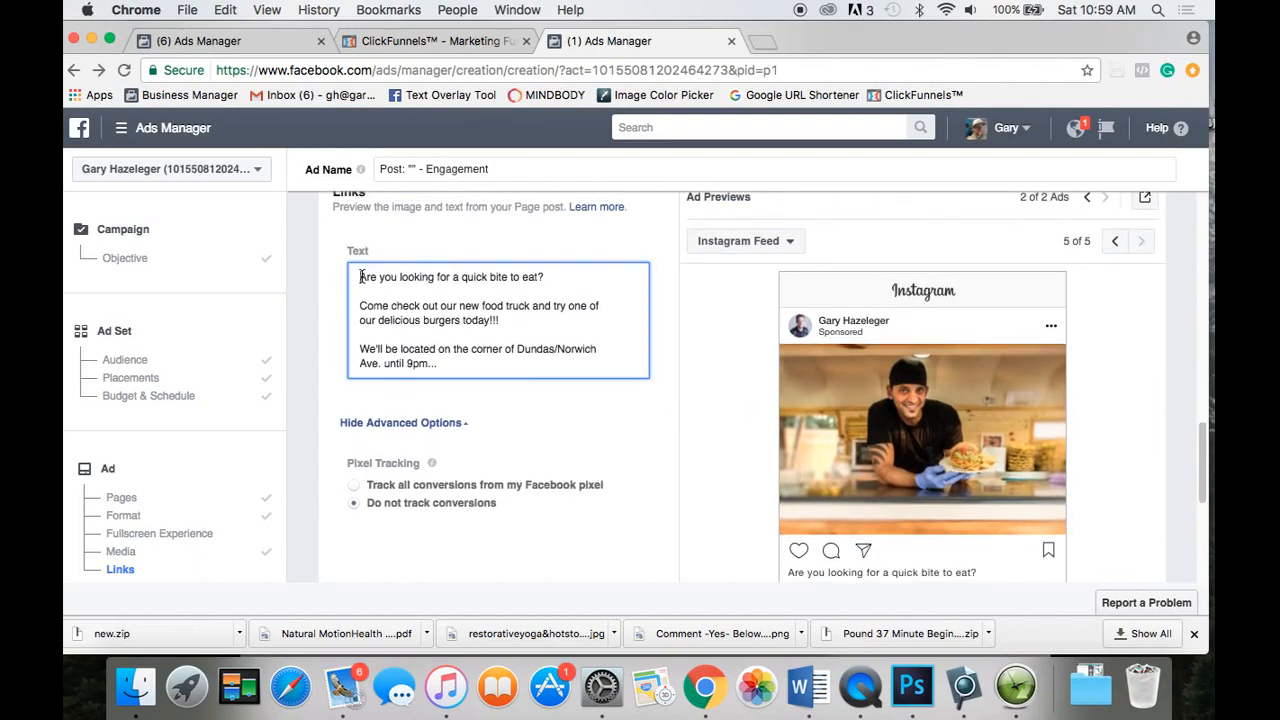
{"action": "type", "text": "Are you hungry"}
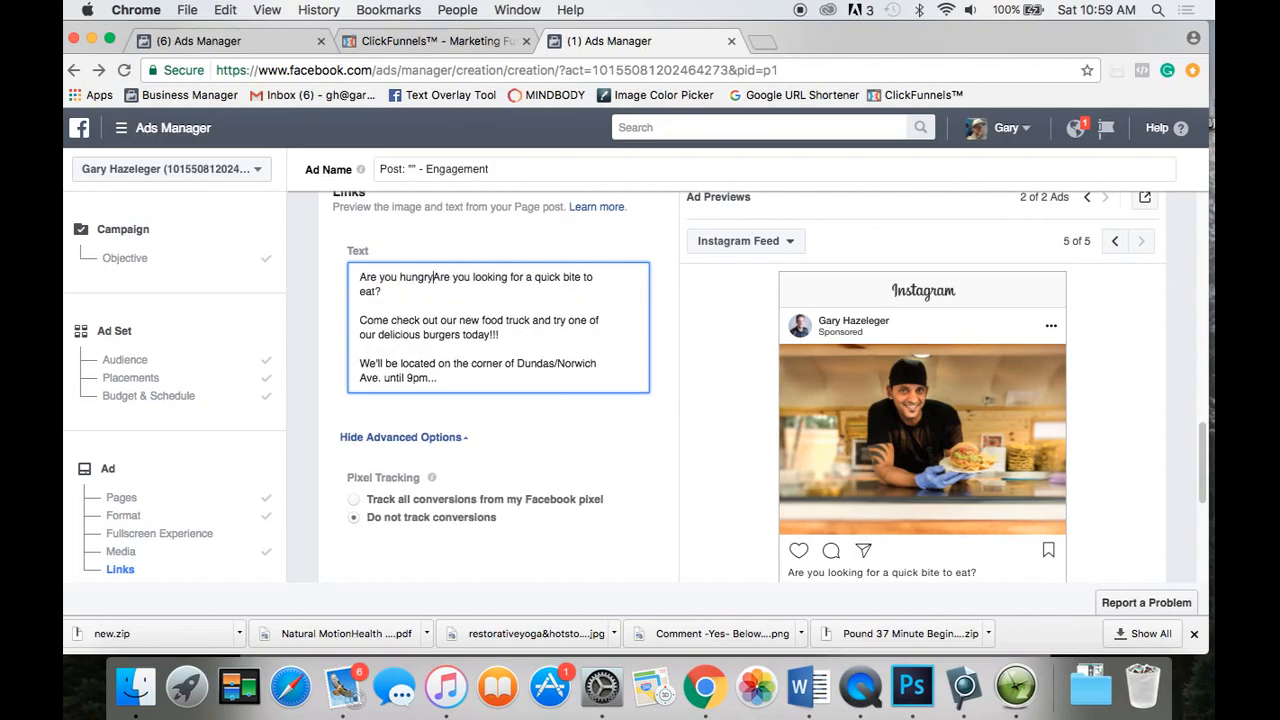
{"action": "type", "text": "?"}
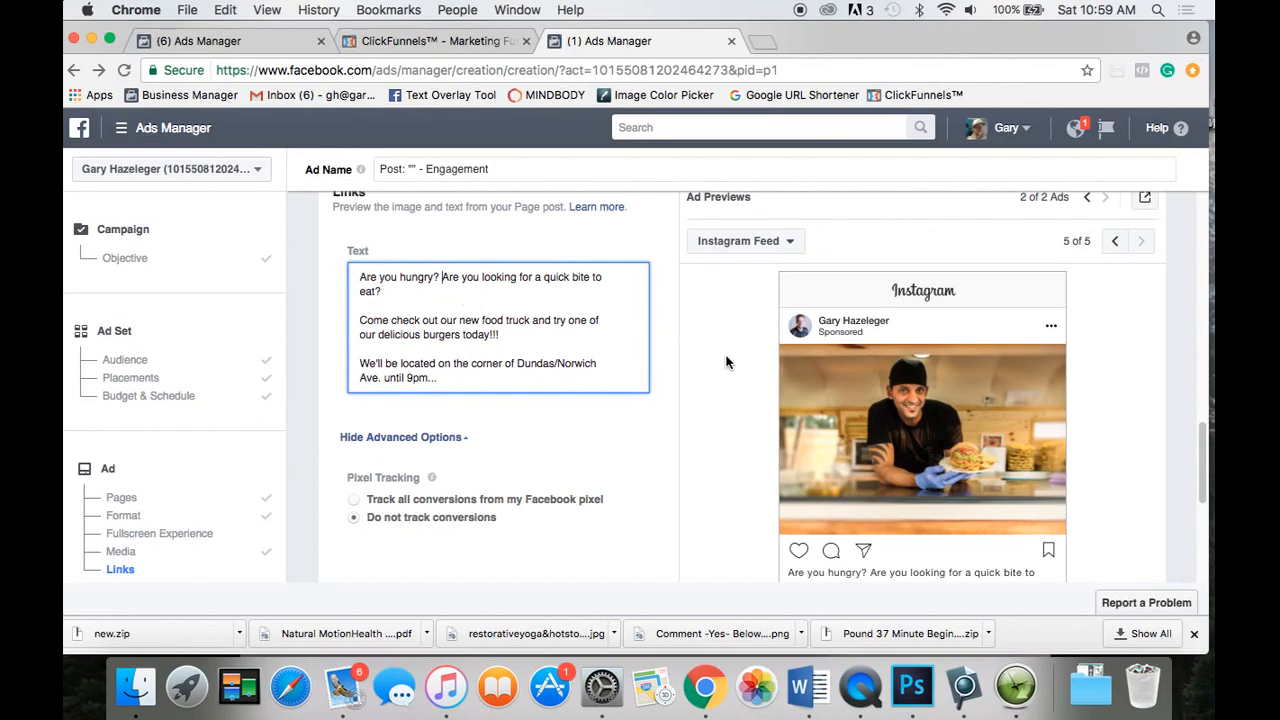
{"action": "scroll", "coordinate": [739, 373], "scroll_direction": "down", "scroll_amount": 2}
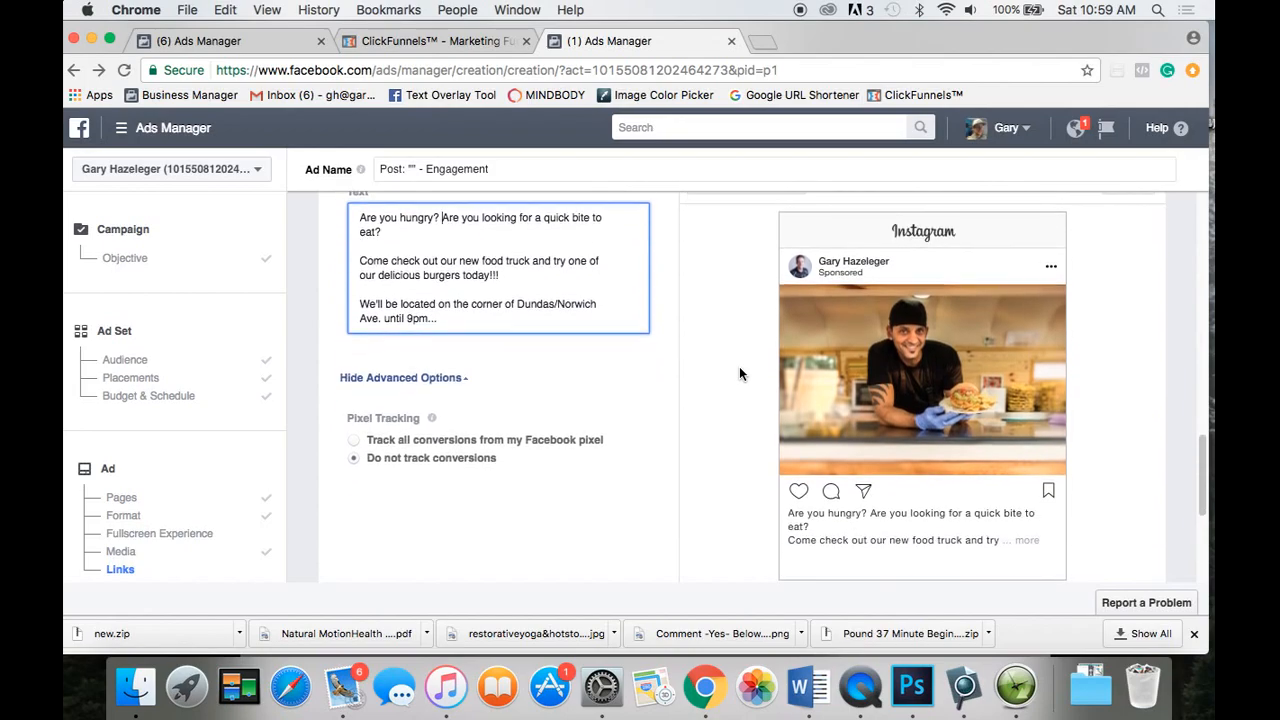
{"action": "scroll", "coordinate": [739, 373], "scroll_direction": "down", "scroll_amount": 1}
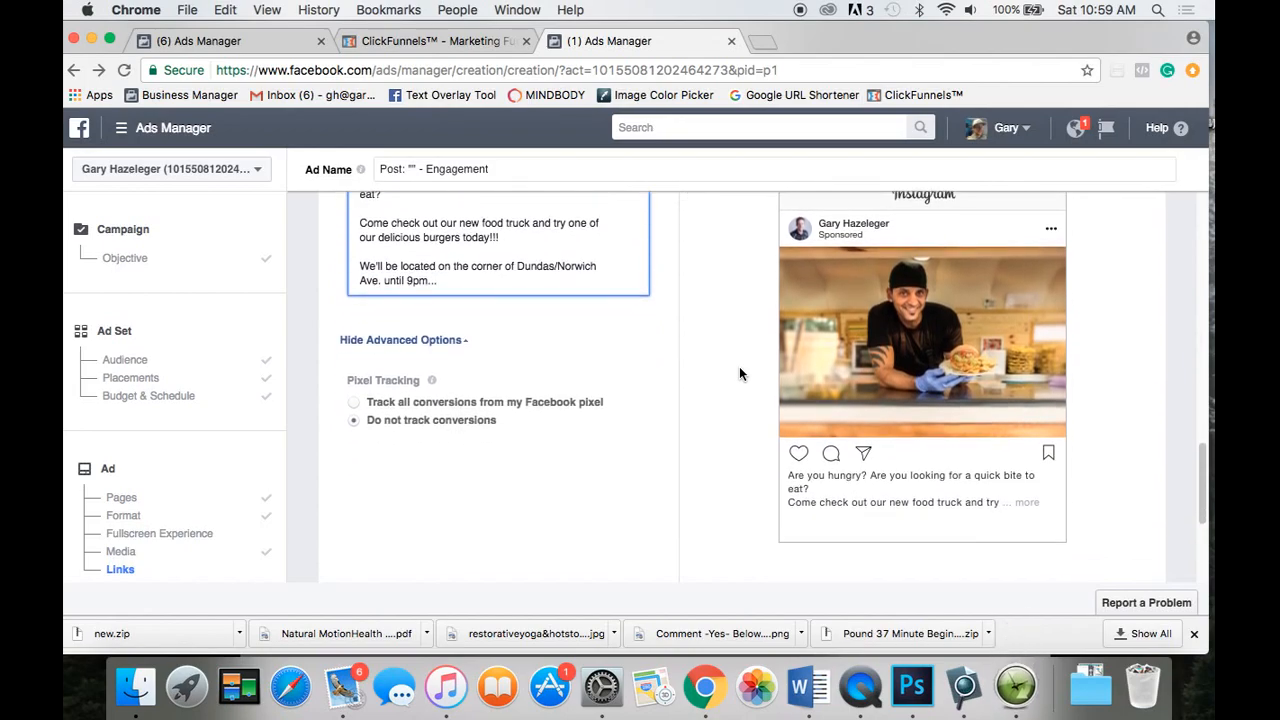
{"action": "scroll", "coordinate": [739, 370], "scroll_direction": "up", "scroll_amount": 2}
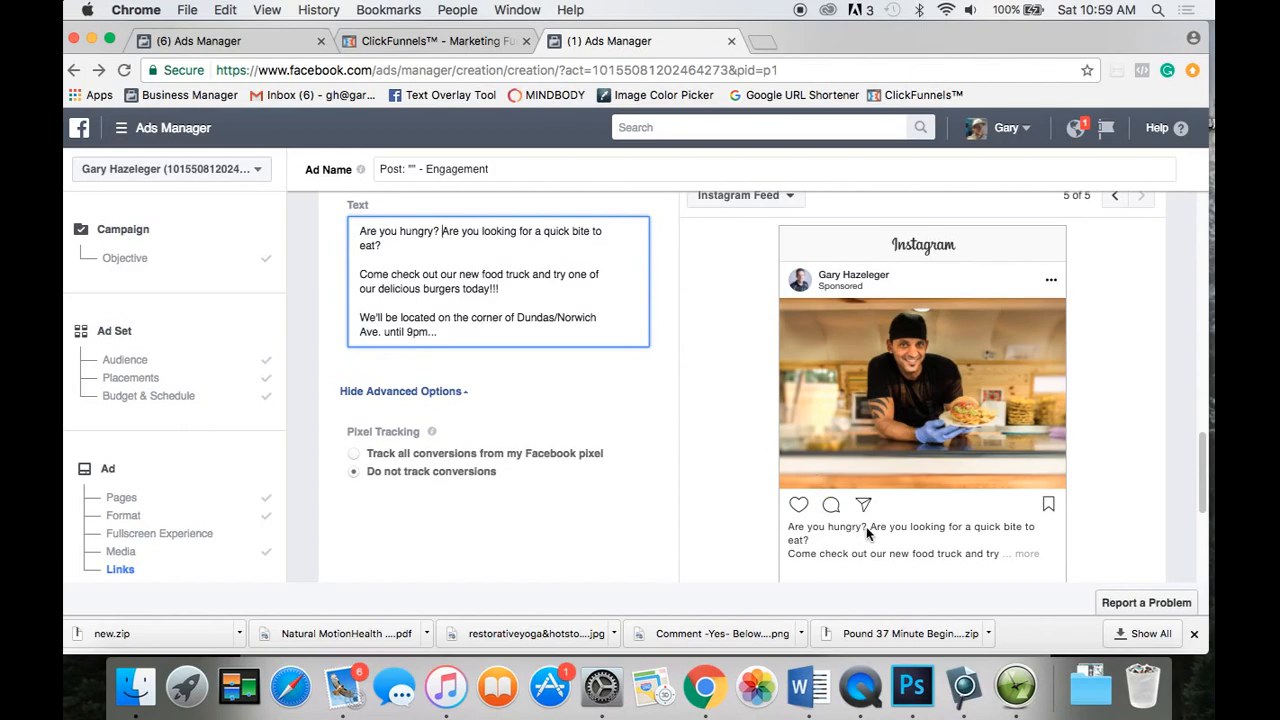
Submit the finished burger ad with Place Order.
{"action": "scroll", "coordinate": [749, 455], "scroll_direction": "down", "scroll_amount": 2}
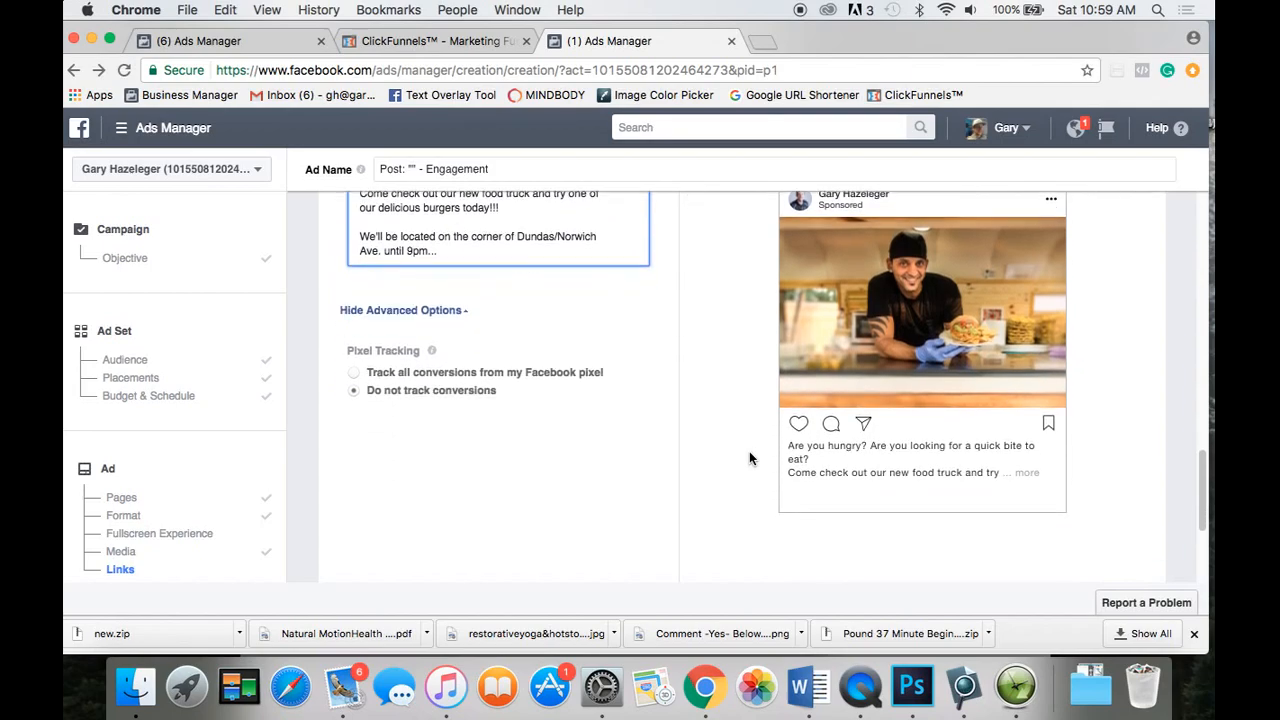
{"action": "scroll", "coordinate": [668, 398], "scroll_direction": "up", "scroll_amount": 2}
{"action": "scroll", "coordinate": [668, 398], "scroll_direction": "down", "scroll_amount": 3}
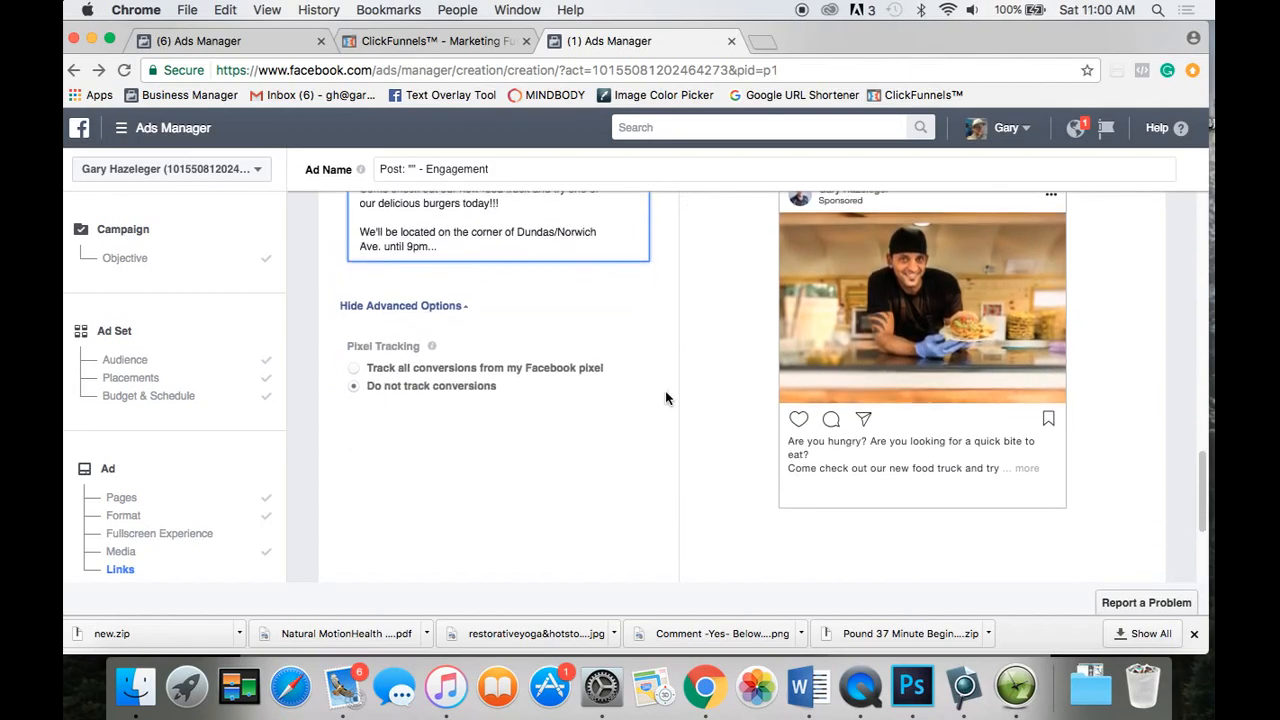
{"action": "scroll", "coordinate": [665, 398], "scroll_direction": "down", "scroll_amount": 4}
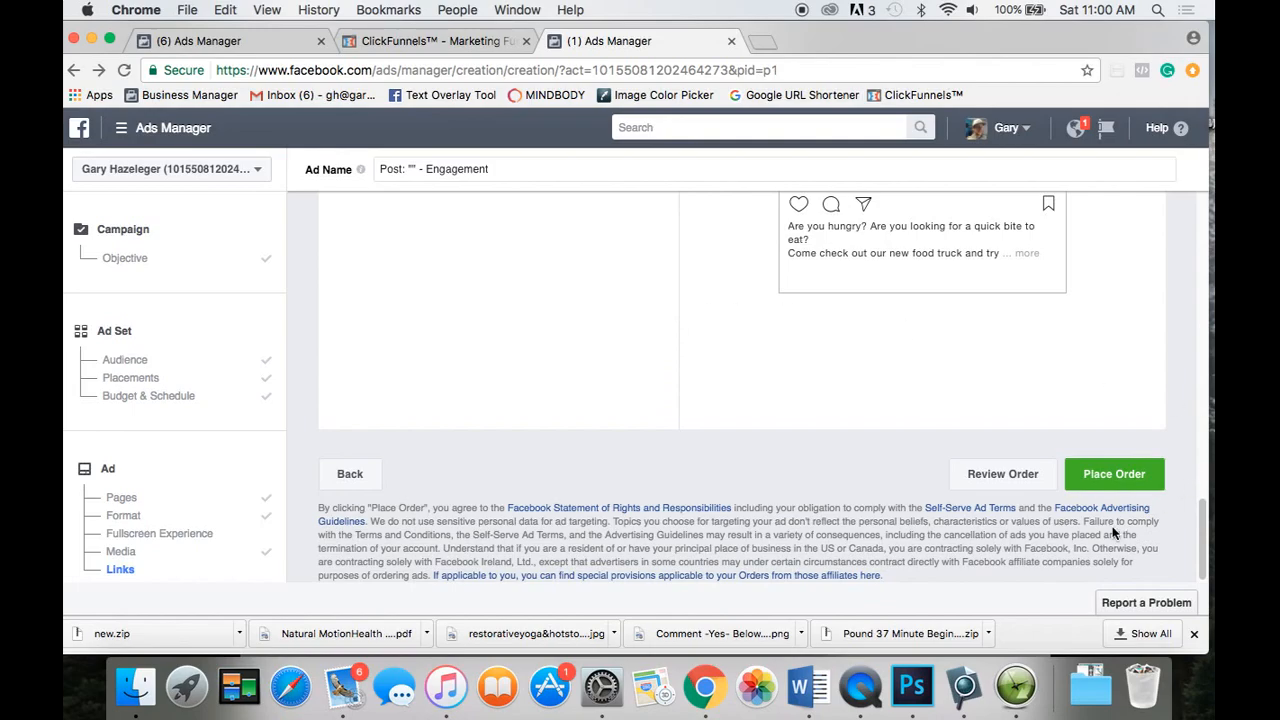
{"action": "left_click", "coordinate": [1109, 468]}
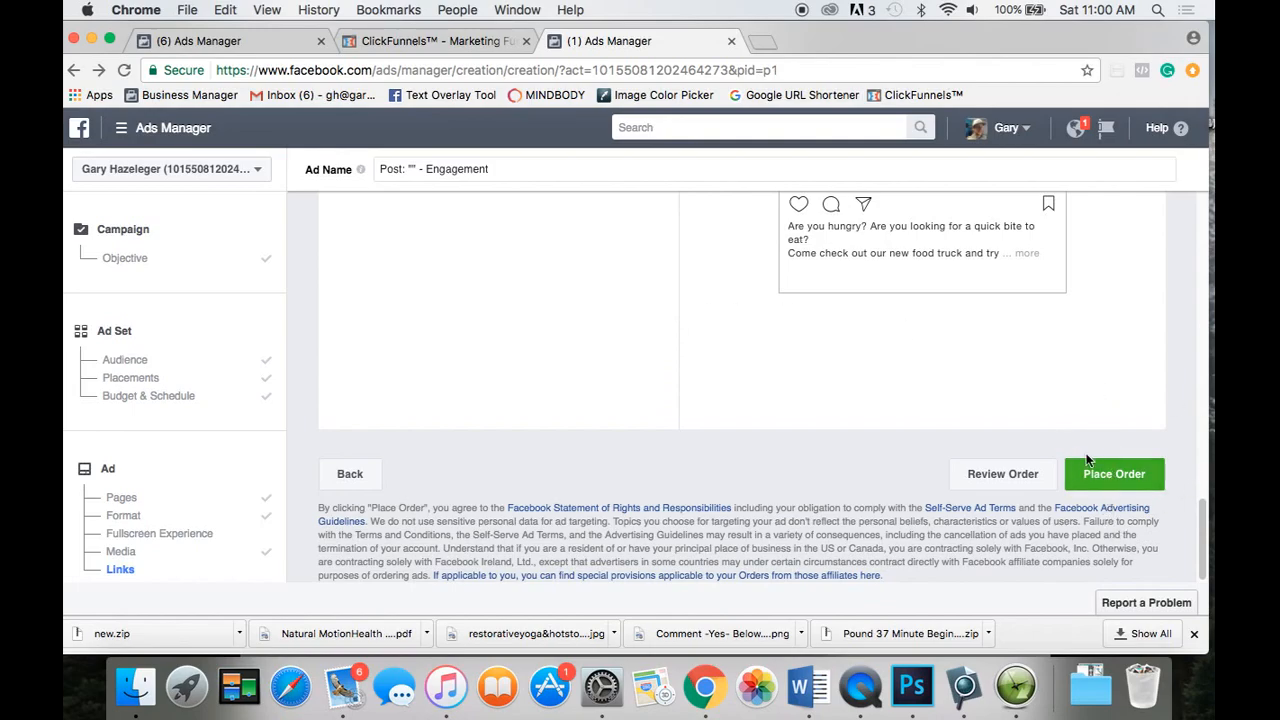